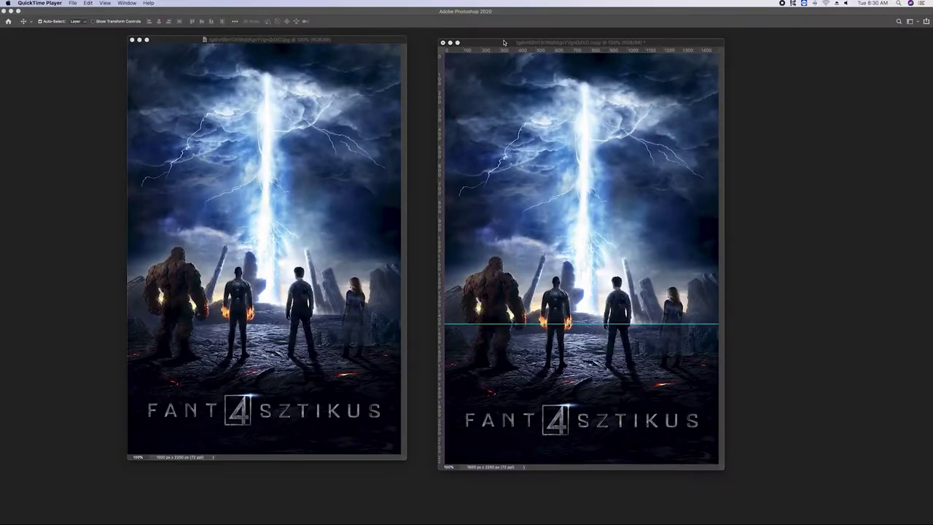
# Bring Photoshop forward, showing the original poster and its guide-marked copy side by side
pyautogui.click(503, 42)
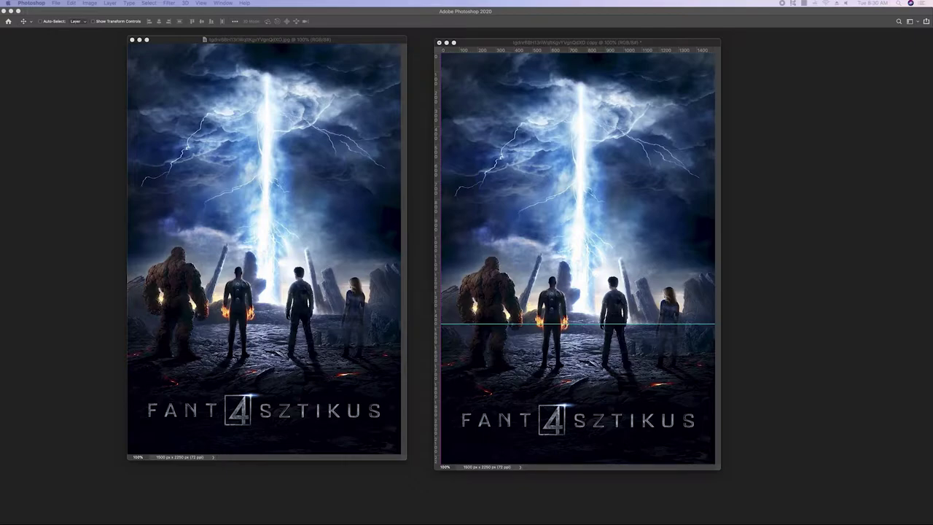
# Open the volcanic landscape photo and arrange its window beside the poster copy
pyautogui.doubleClick(788, 273)
pyautogui.moveTo(570, 52)
pyautogui.mouseDown()
pyautogui.moveTo(537, 134)
pyautogui.moveTo(500, 115)
pyautogui.mouseUp()
pyautogui.moveTo(638, 164); pyautogui.dragTo(307, 151)
pyautogui.doubleClick(576, 43)
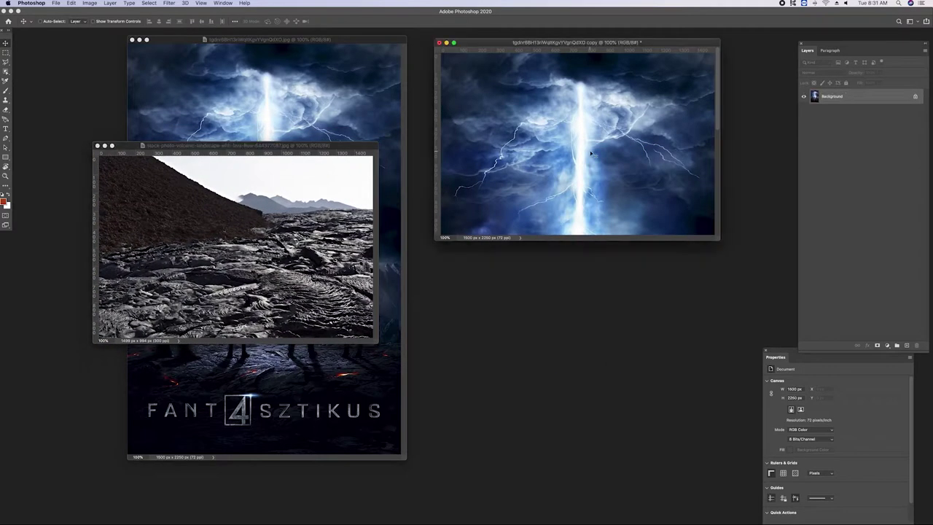
pyautogui.click(352, 282)
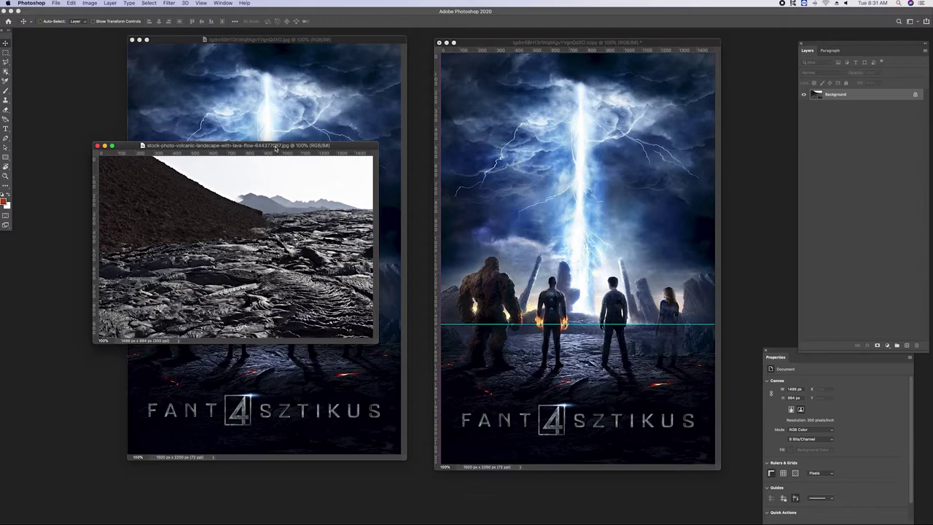
pyautogui.moveTo(275, 148); pyautogui.dragTo(435, 171)
# Marquee the lava landscape, bring it into the poster copy, and move it to the lower half
pyautogui.press('m')
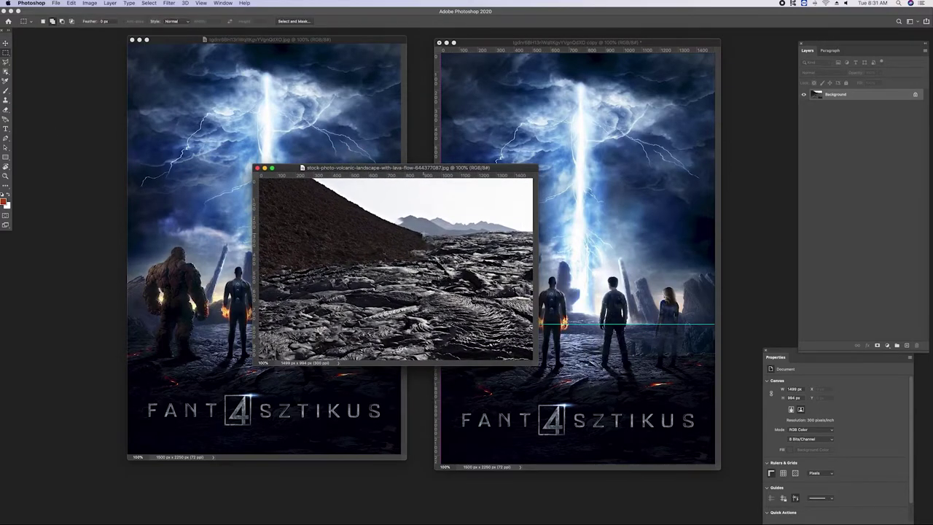
pyautogui.moveTo(421, 232); pyautogui.dragTo(591, 255)
pyautogui.moveTo(591, 251); pyautogui.dragTo(597, 269)
pyautogui.moveTo(834, 95); pyautogui.dragTo(575, 146)
pyautogui.press('v')
pyautogui.moveTo(641, 171); pyautogui.dragTo(644, 409)
# Enlarge the lava layer to about 112%, set its horizon on the guide, and duplicate it
pyautogui.hotkey('ctrl', 't')
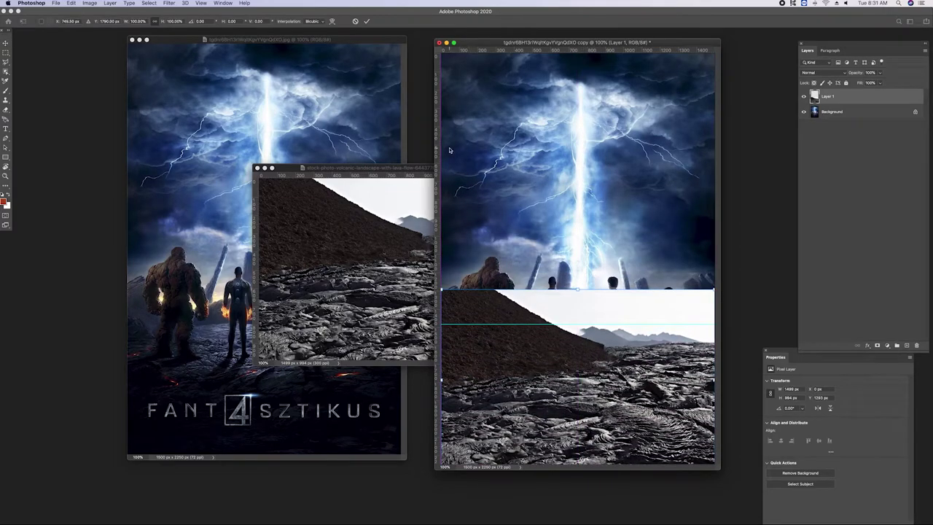
pyautogui.press('Return')
pyautogui.moveTo(695, 332); pyautogui.dragTo(695, 313)
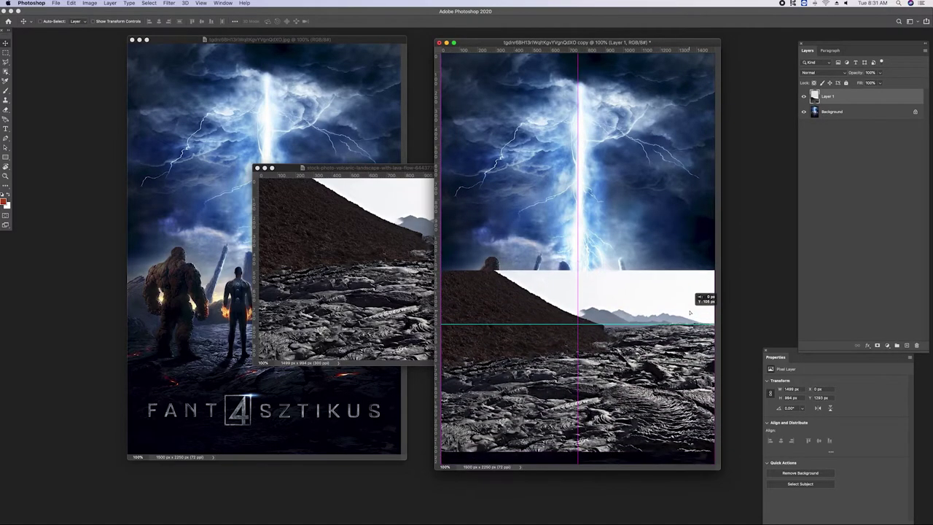
pyautogui.hotkey('ctrl', 't')
pyautogui.moveTo(441, 270); pyautogui.dragTo(417, 246)
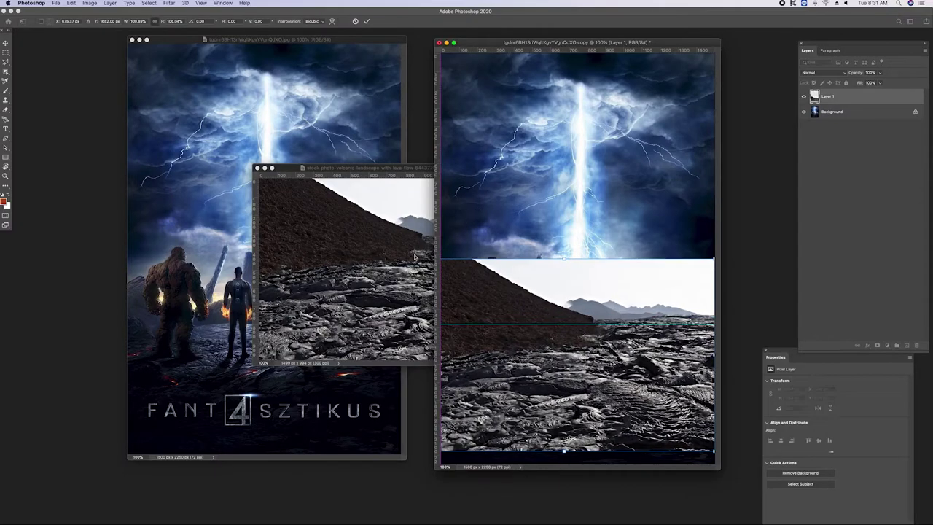
pyautogui.moveTo(696, 385); pyautogui.dragTo(696, 404)
pyautogui.press('Return')
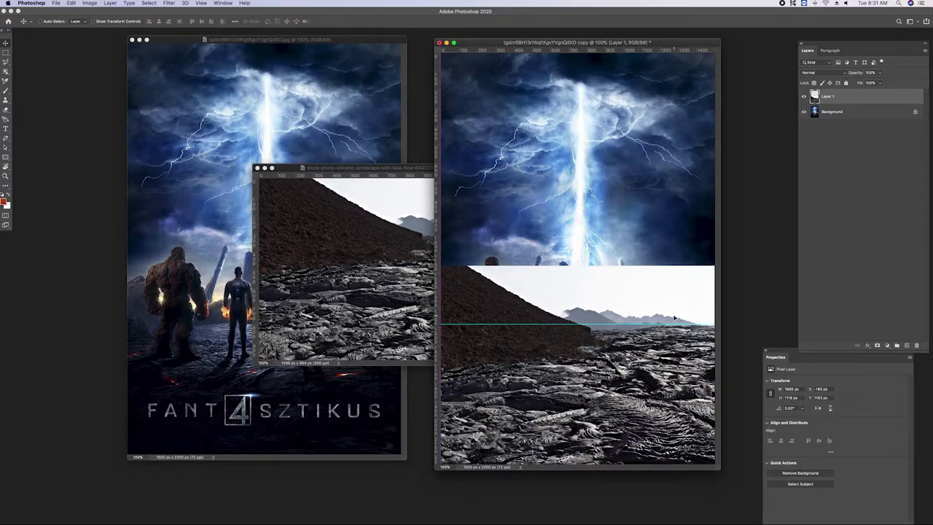
pyautogui.hotkey('ctrl', 'j')
# Flip the lava copy horizontally and shift it slightly right
pyautogui.hotkey('ctrl', 't')
pyautogui.rightClick(635, 313)
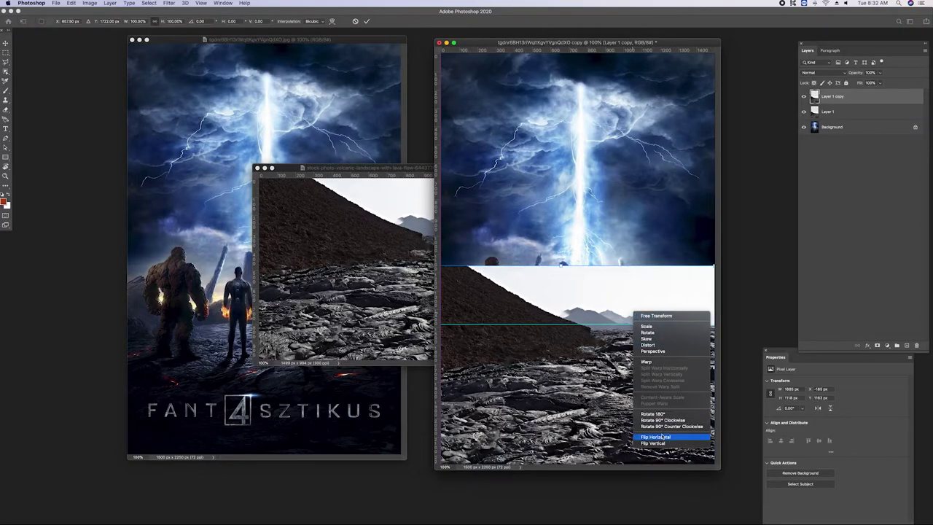
pyautogui.click(662, 436)
pyautogui.moveTo(605, 302); pyautogui.dragTo(636, 301)
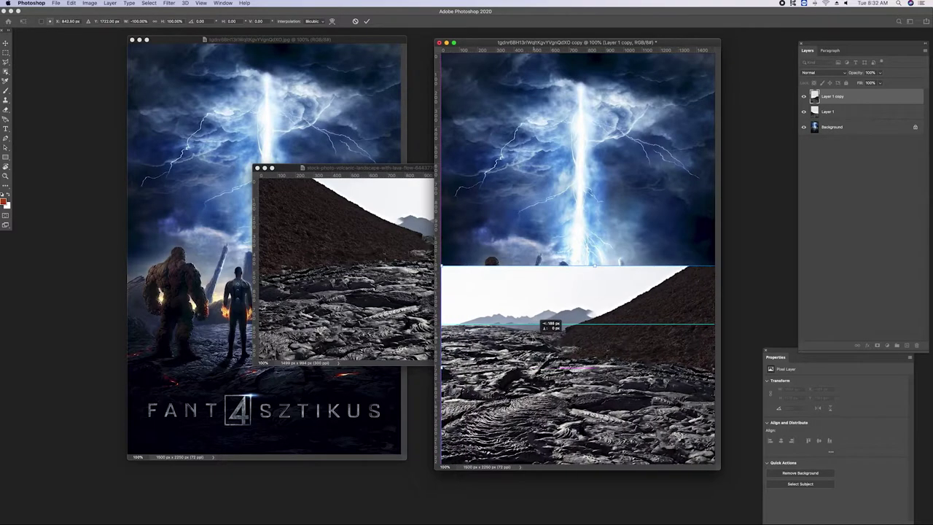
pyautogui.press('Return')
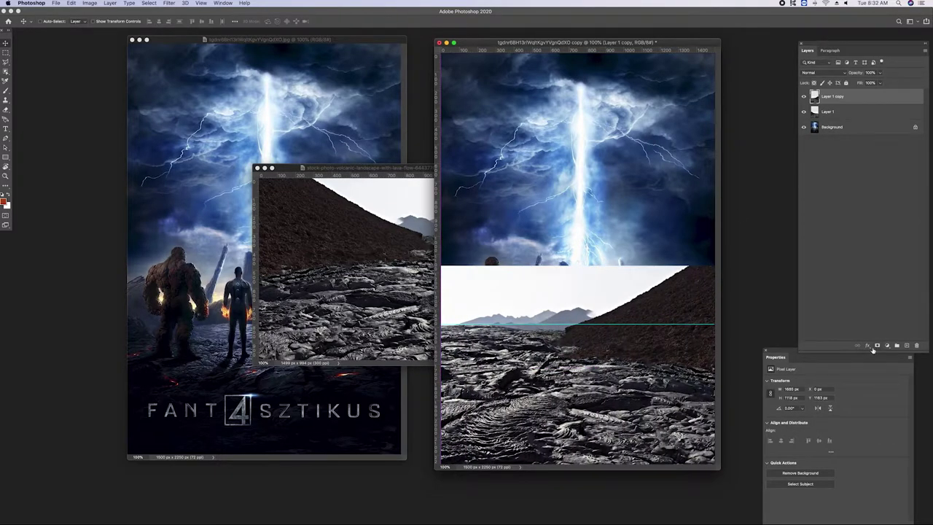
# Add an inverted mask and paint at 100% to reveal lava just below the horizon
pyautogui.click(876, 345)
pyautogui.hotkey('ctrl', 'i')
pyautogui.press('b')
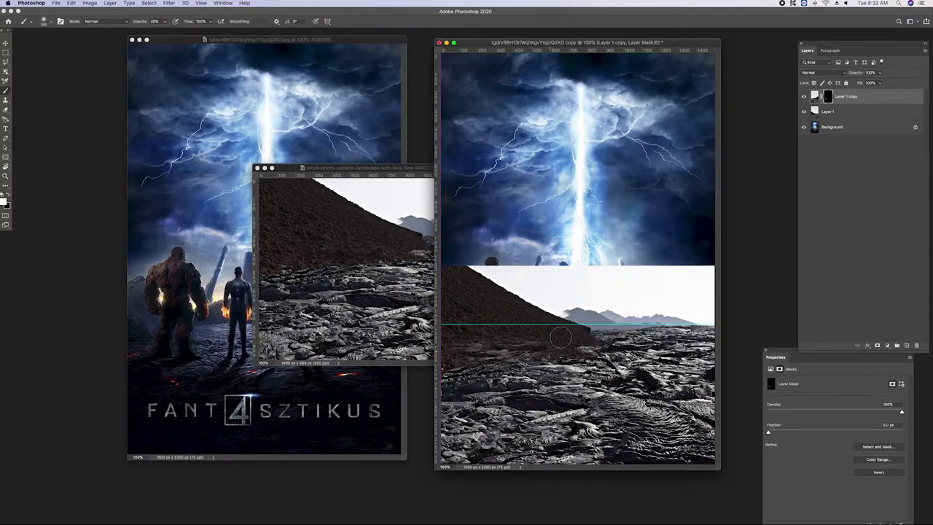
pyautogui.press('0')
pyautogui.moveTo(547, 355)
pyautogui.mouseDown()
pyautogui.moveTo(448, 359)
pyautogui.moveTo(529, 340)
pyautogui.mouseUp()
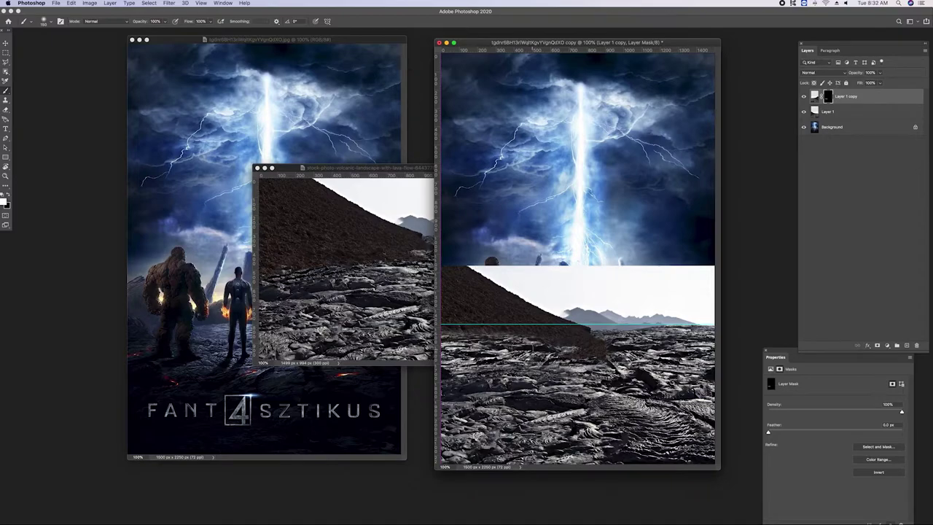
pyautogui.moveTo(481, 369)
pyautogui.mouseDown()
pyautogui.moveTo(441, 382)
pyautogui.moveTo(649, 378)
pyautogui.mouseUp()
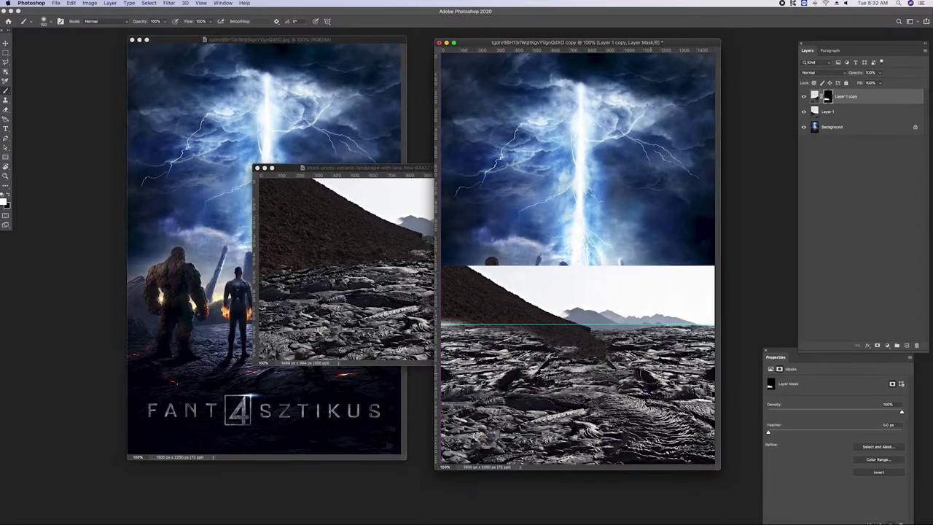
# Duplicate the masked lava layer and shift the new copy about 419 px right
pyautogui.press('x')
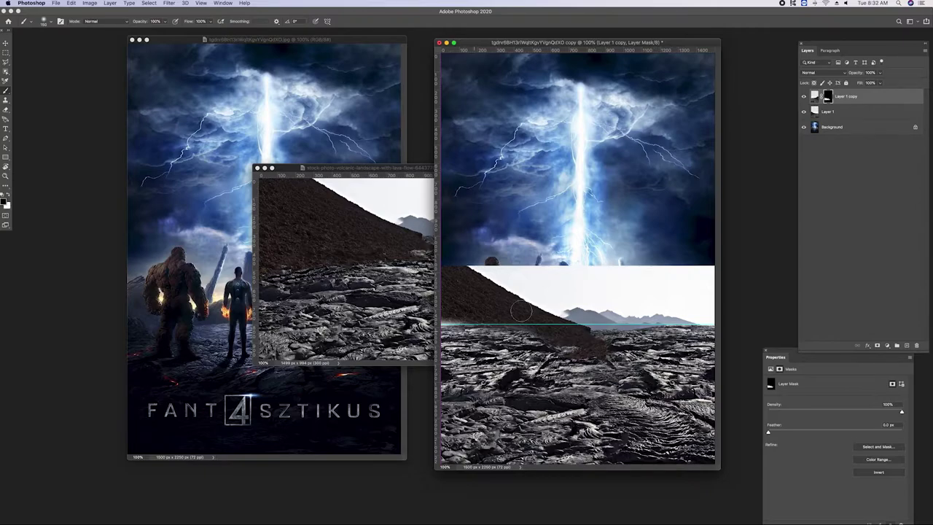
pyautogui.hotkey('ctrl', 'j')
pyautogui.press('v')
pyautogui.moveTo(519, 323); pyautogui.dragTo(589, 323)
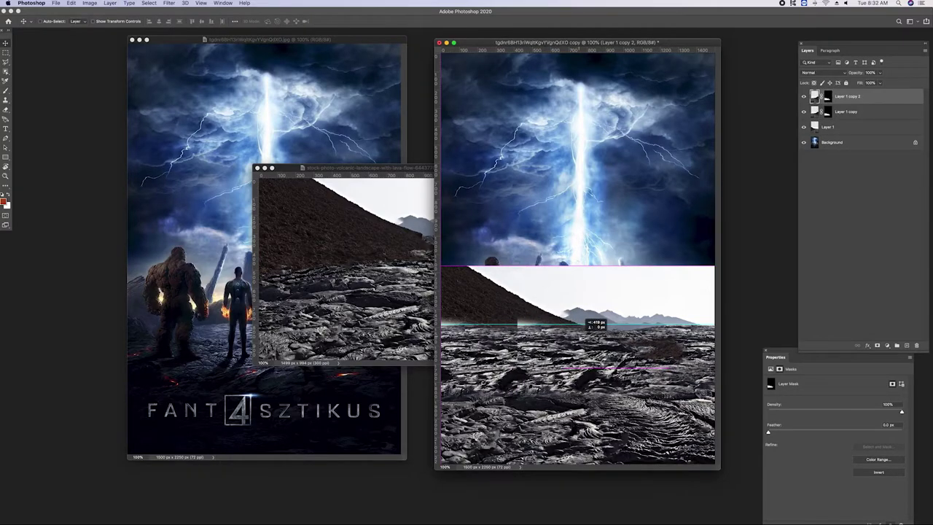
# Paint Layer 1 copy 2's mask near the horizon, then bring the landscape photo window forward
pyautogui.moveTo(587, 324); pyautogui.dragTo(585, 324)
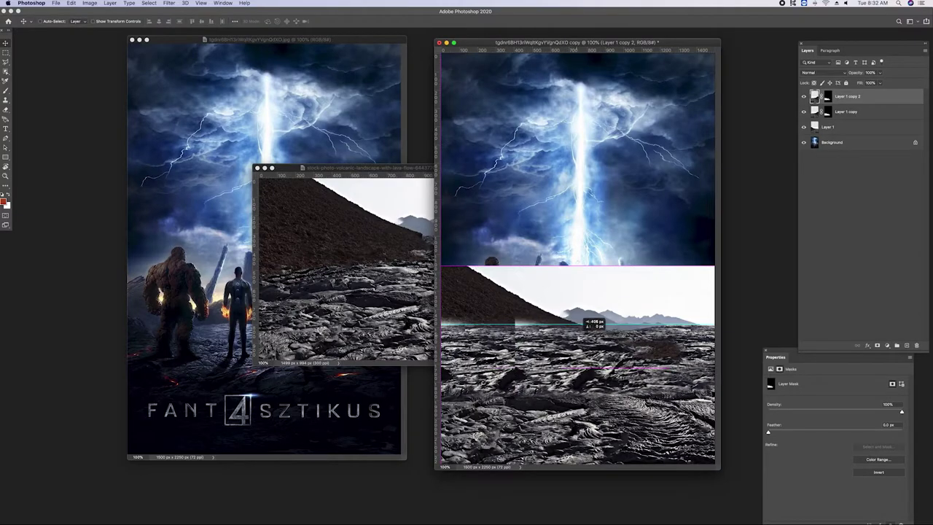
pyautogui.press('b')
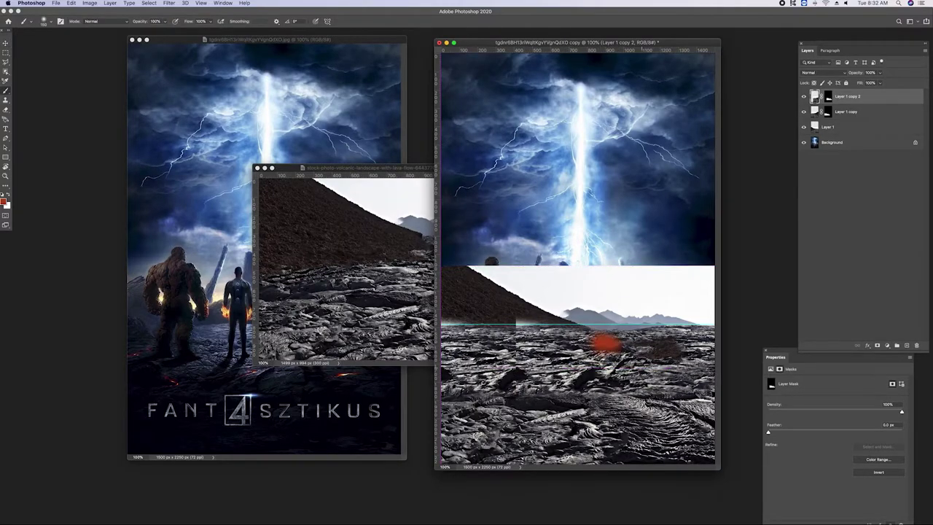
pyautogui.click(828, 97)
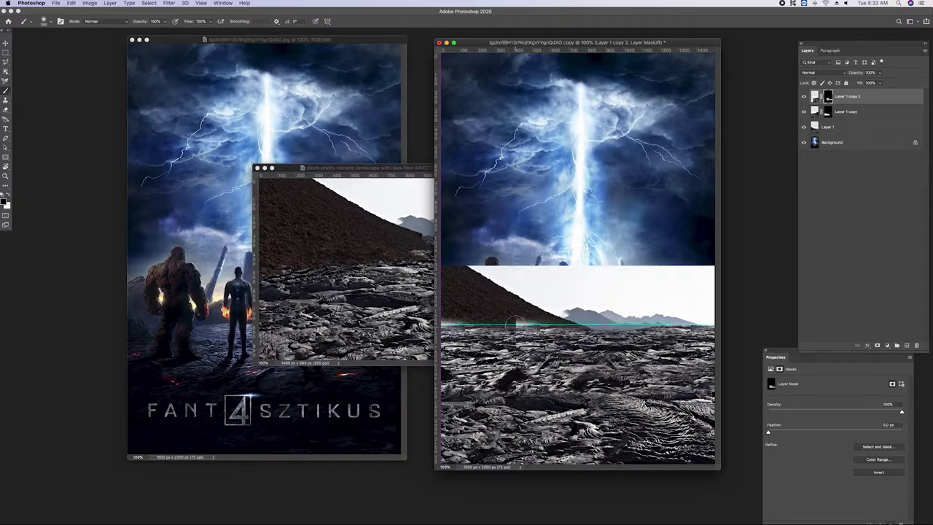
pyautogui.press('x')
pyautogui.moveTo(515, 320)
pyautogui.mouseDown()
pyautogui.moveTo(547, 314)
pyautogui.moveTo(509, 316)
pyautogui.mouseUp()
pyautogui.press('x')
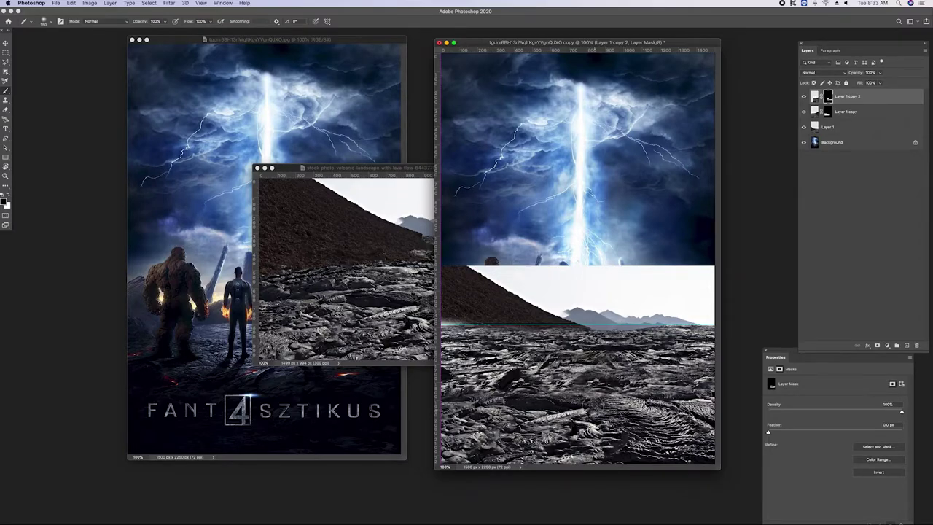
pyautogui.moveTo(386, 173)
pyautogui.mouseDown()
pyautogui.moveTo(529, 466)
pyautogui.moveTo(516, 248)
pyautogui.mouseUp()
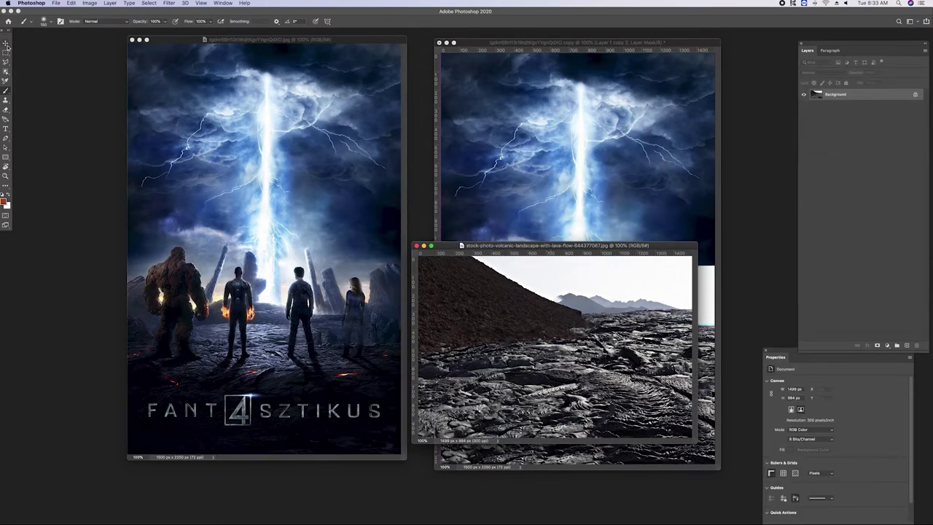
# Copy a full-width lava rock strip into the poster copy and move it over the ground
pyautogui.click(6, 53)
pyautogui.moveTo(470, 345); pyautogui.dragTo(720, 430)
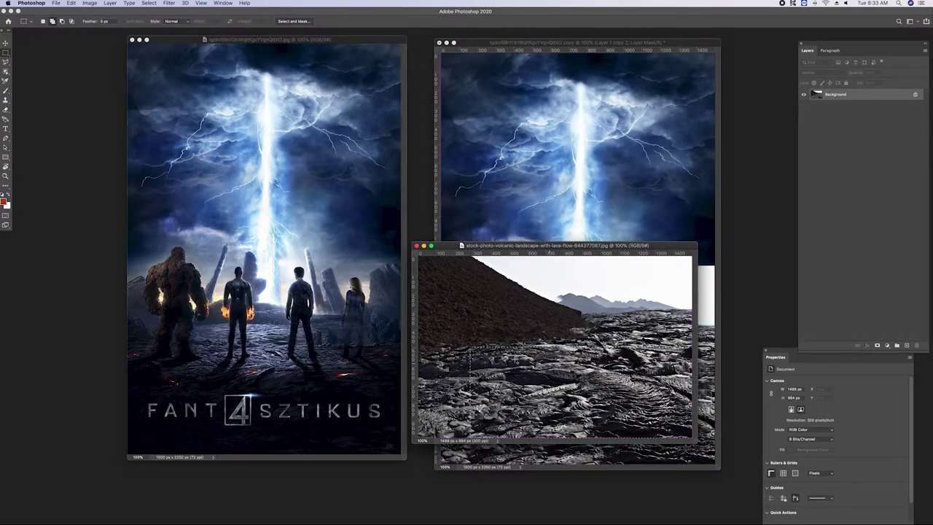
pyautogui.moveTo(479, 342); pyautogui.dragTo(383, 419)
pyautogui.hotkey('ctrl', 'c')
pyautogui.click(612, 146)
pyautogui.hotkey('ctrl', 'v')
pyautogui.press('v')
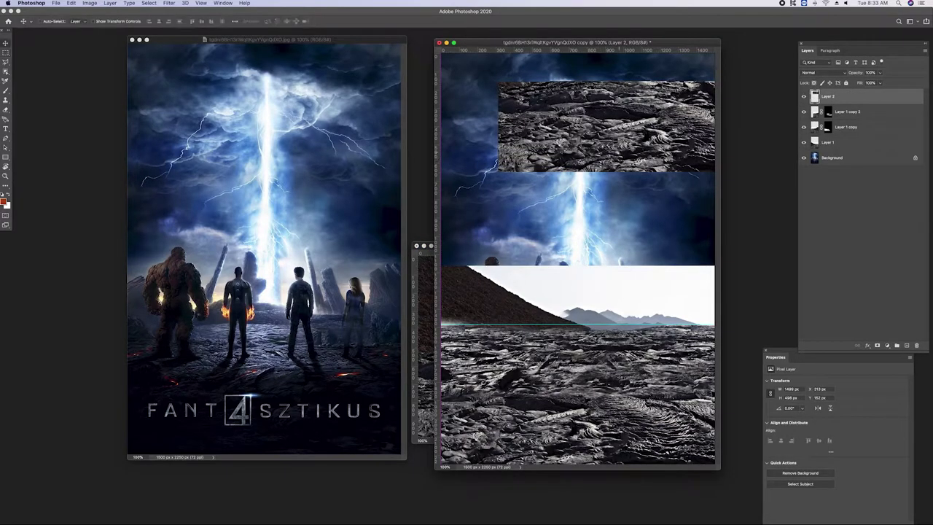
pyautogui.moveTo(624, 140)
pyautogui.mouseDown()
pyautogui.moveTo(587, 348)
pyautogui.moveTo(579, 347)
pyautogui.mouseUp()
# Flip the lava strip layer horizontally
pyautogui.hotkey('ctrl', 't')
pyautogui.rightClick(572, 368)
pyautogui.click(600, 496)
pyautogui.press('Return')
pyautogui.hotkey('ctrl', 't')
pyautogui.press('Return')
# Select Layer 1 and all its lava copies in the Layers panel
pyautogui.press('b')
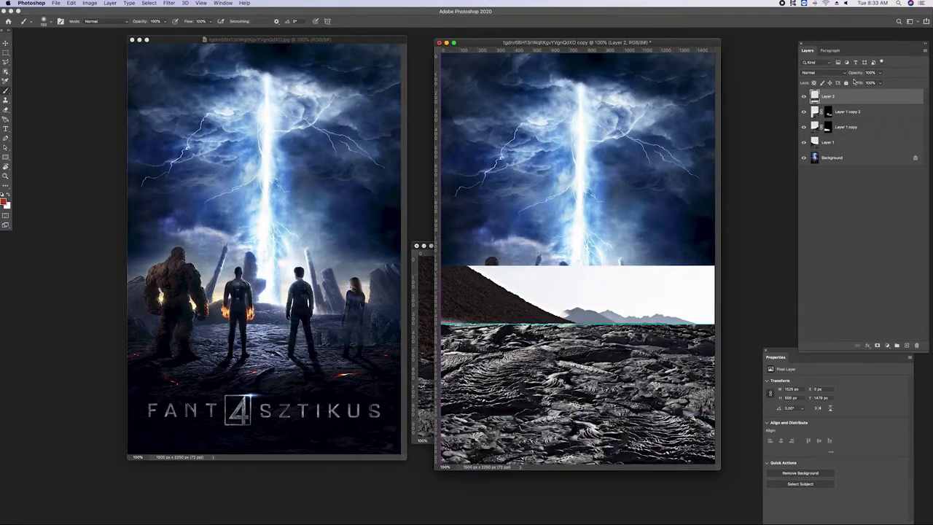
pyautogui.click(842, 141)
pyautogui.keyDown('shift'); pyautogui.click(842, 112); pyautogui.keyUp('shift')
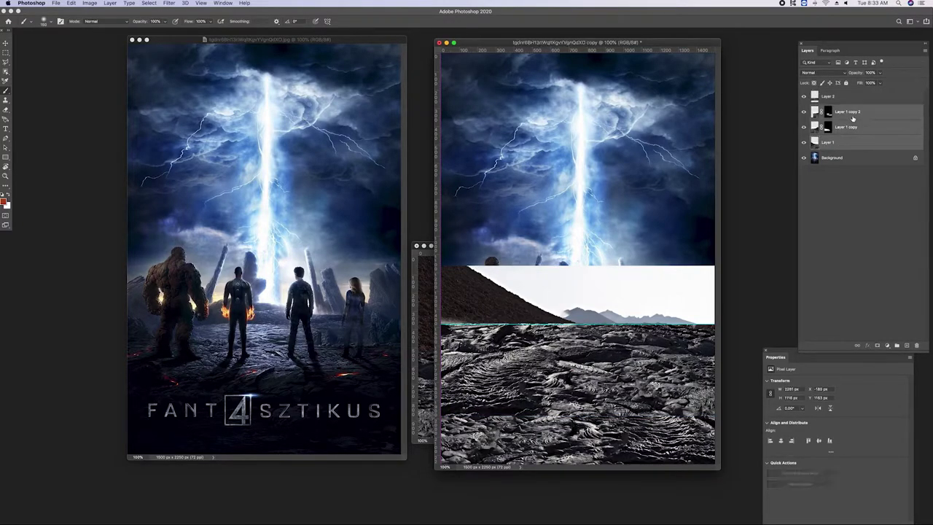
# Group the lava layers and mask the group to the ground band below the horizon
pyautogui.hotkey('ctrl', 'g')
pyautogui.click(6, 53)
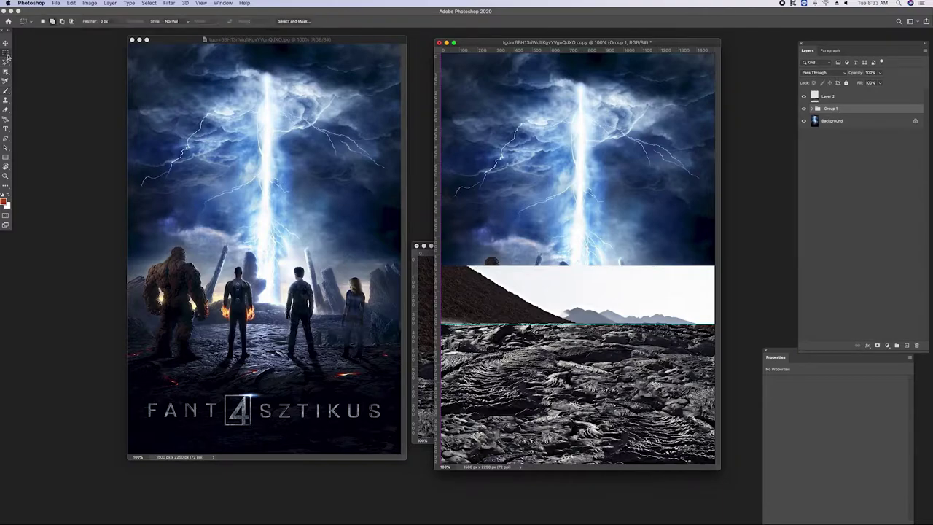
pyautogui.moveTo(440, 252); pyautogui.dragTo(592, 299)
pyautogui.hotkey('ctrl', 'd')
pyautogui.moveTo(441, 245); pyautogui.dragTo(738, 325)
pyautogui.click(876, 346)
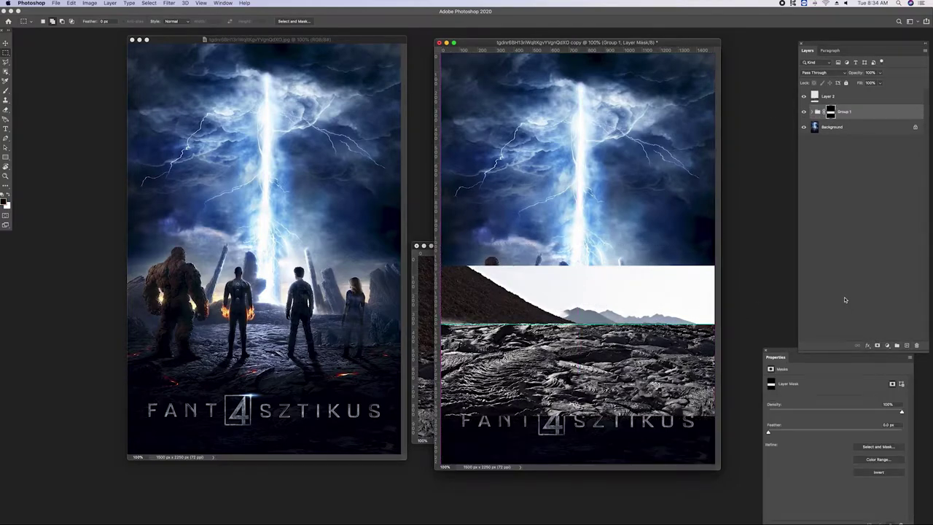
# Move Layer 2 into Group 1, hide the Background layer, and hide the panels
pyautogui.moveTo(830, 96); pyautogui.dragTo(838, 112)
pyautogui.click(814, 97)
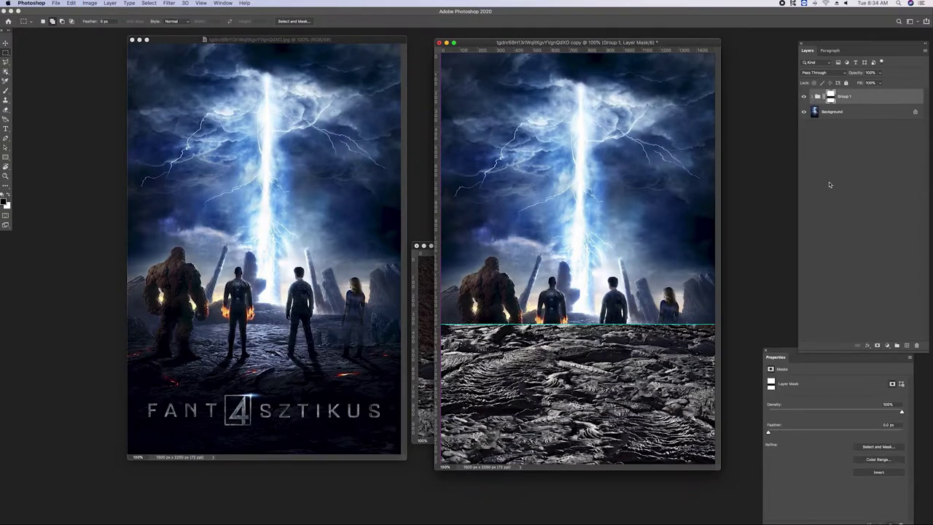
pyautogui.click(804, 112)
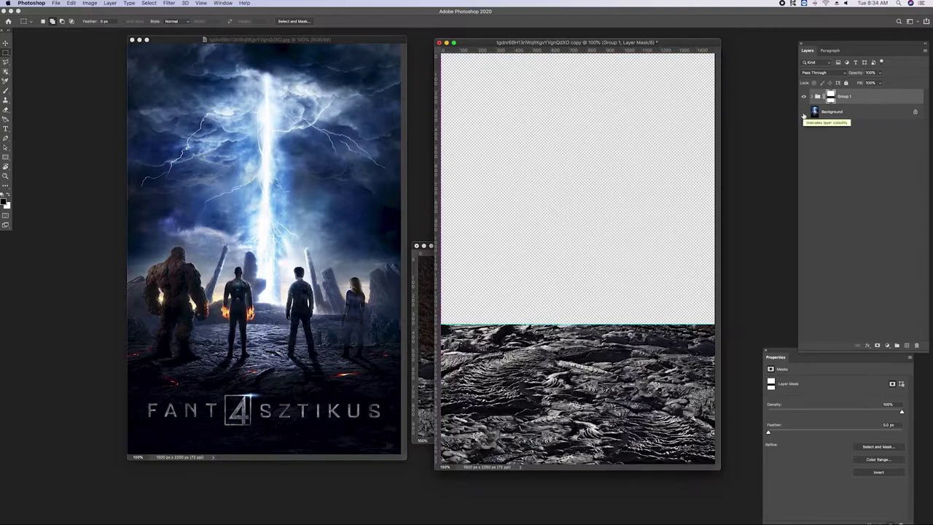
pyautogui.press('Tab')
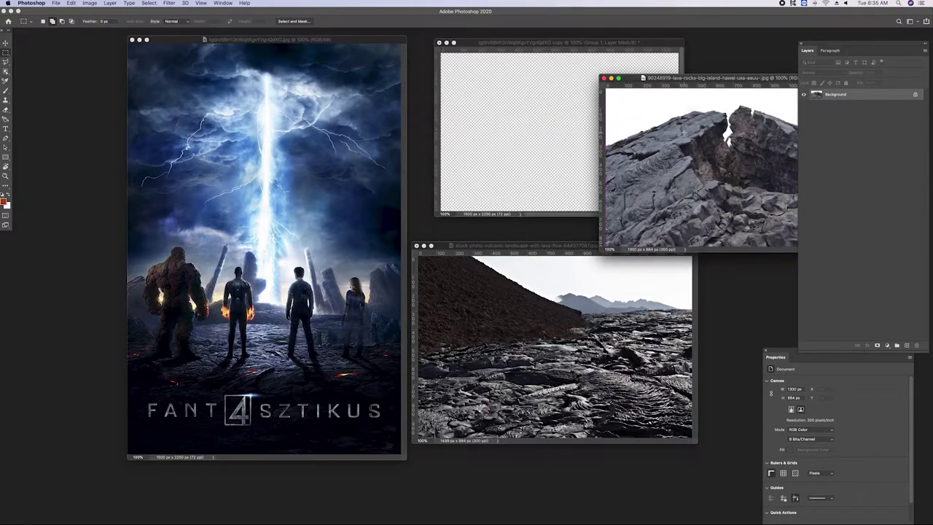
# Magic-wand the rock photo's white sky, expand the selection, and mask it with an inverted mask
pyautogui.press('v')
pyautogui.moveTo(633, 81); pyautogui.dragTo(474, 105)
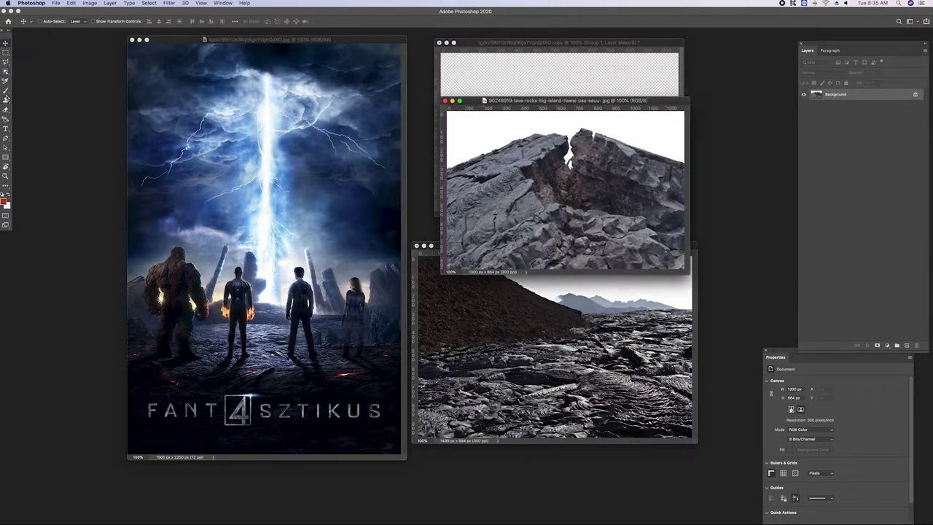
pyautogui.moveTo(6, 71); pyautogui.dragTo(38, 80)
pyautogui.click(472, 138)
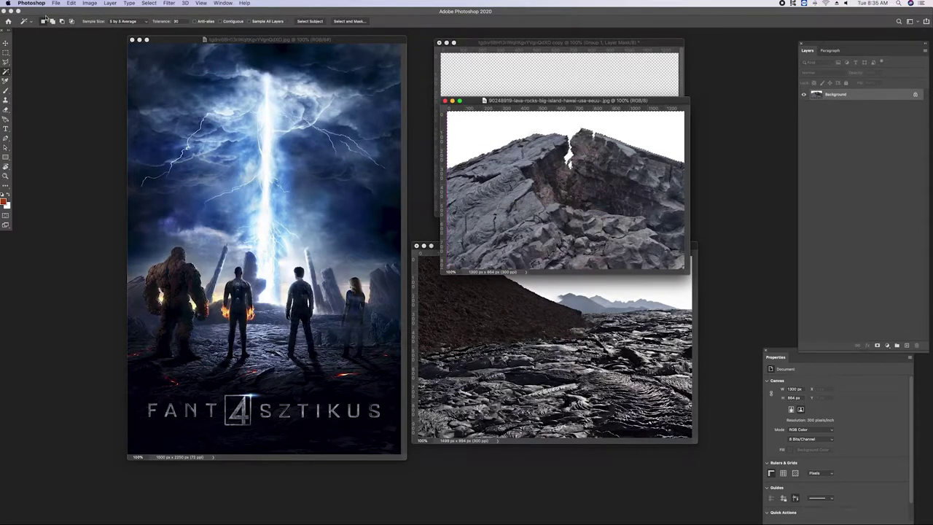
pyautogui.click(148, 3)
pyautogui.click(282, 122)
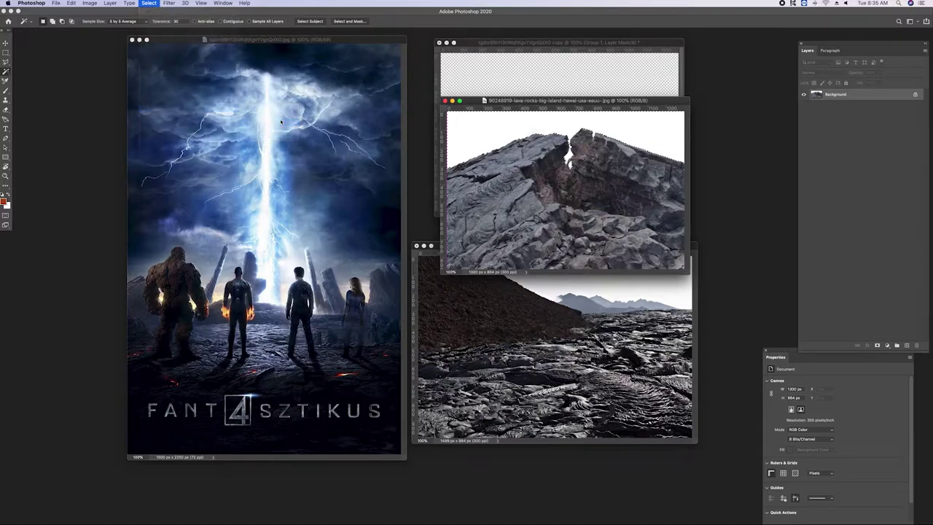
pyautogui.click(503, 259)
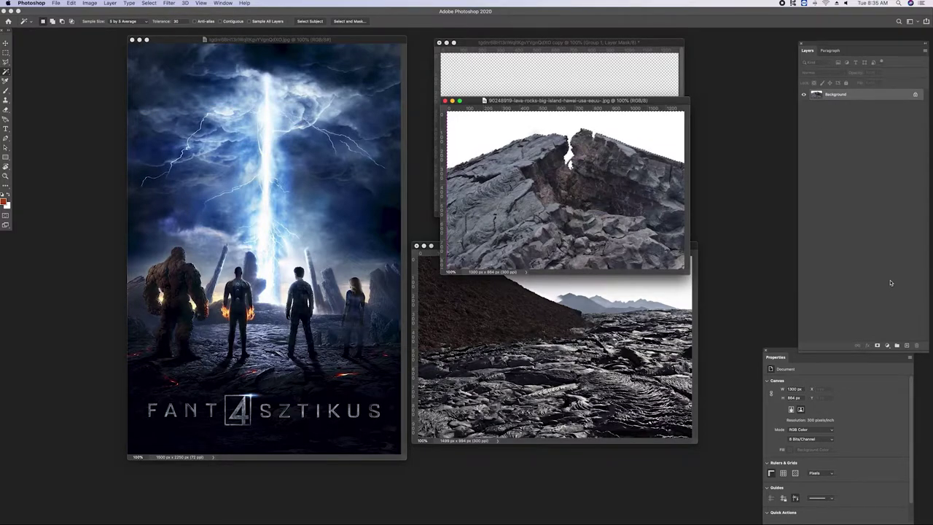
pyautogui.click(877, 345)
pyautogui.hotkey('ctrl', 'i')
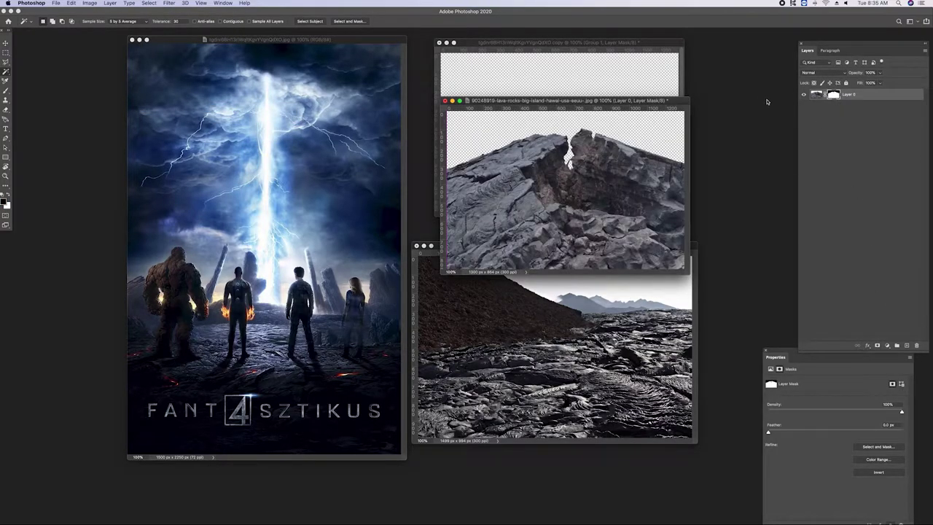
# Set mask feather to 0.1 px, bring the rock into the poster copy, and convert it to a Smart Object
pyautogui.moveTo(767, 432); pyautogui.dragTo(768, 433)
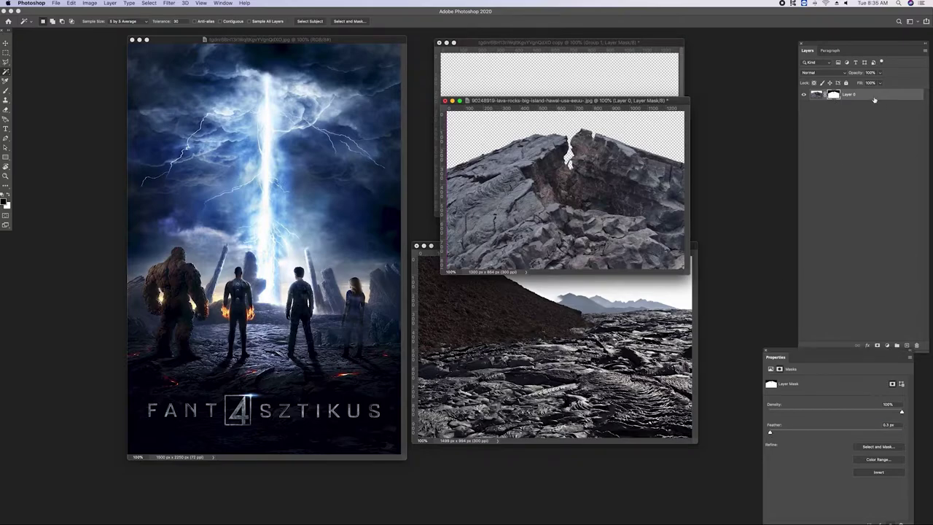
pyautogui.moveTo(874, 99)
pyautogui.mouseDown()
pyautogui.moveTo(623, 111)
pyautogui.moveTo(539, 245)
pyautogui.mouseUp()
pyautogui.press('v')
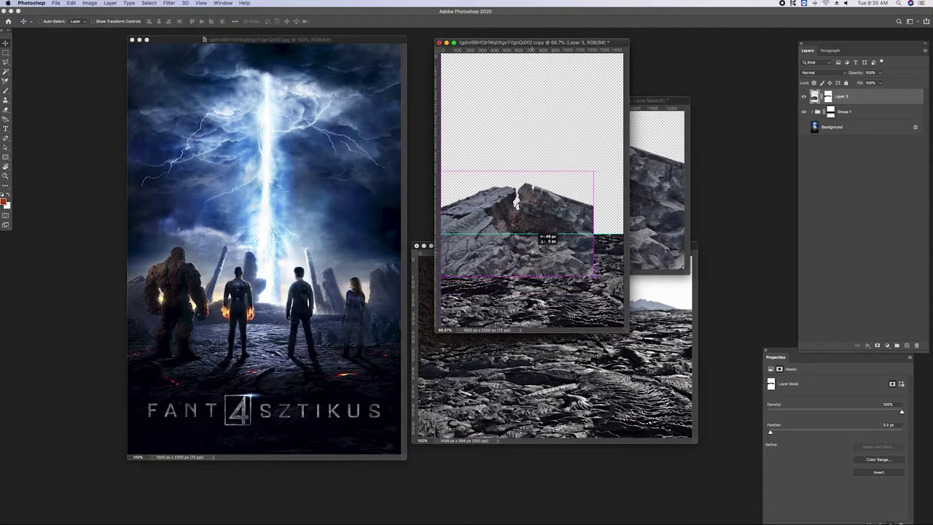
pyautogui.hotkey('ctrl', 't')
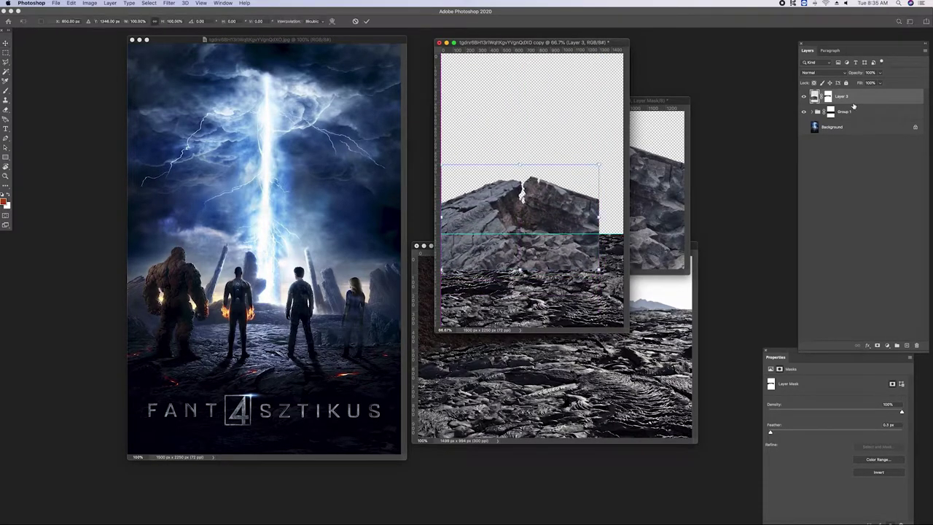
pyautogui.press('Return')
pyautogui.rightClick(868, 96)
pyautogui.click(810, 192)
# Shrink the rock to about 806 × 536 px and give it a layer mask
pyautogui.hotkey('ctrl', 't')
pyautogui.moveTo(599, 162); pyautogui.dragTo(523, 225)
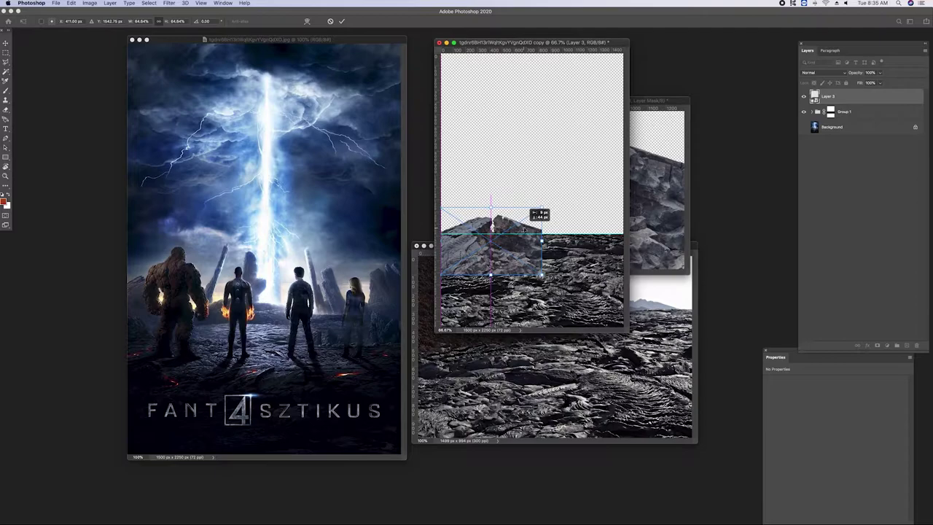
pyautogui.press('Return')
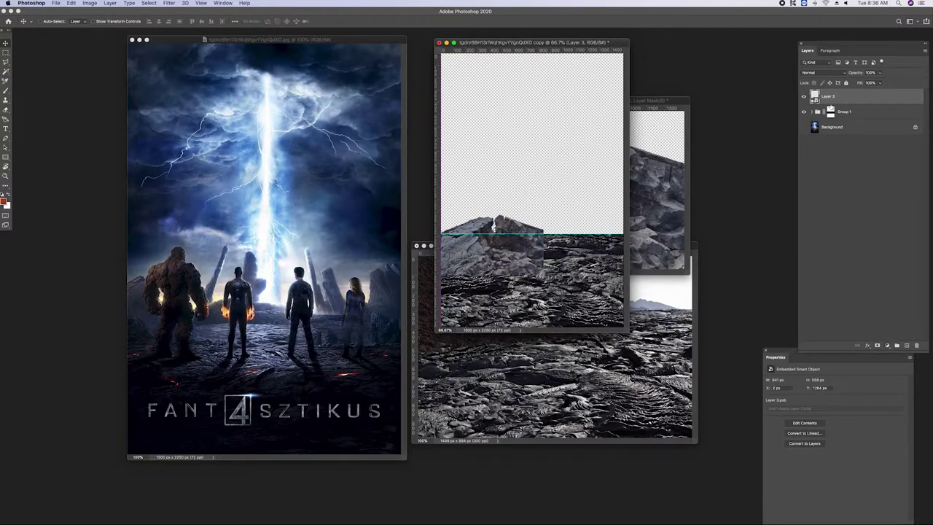
pyautogui.click(878, 346)
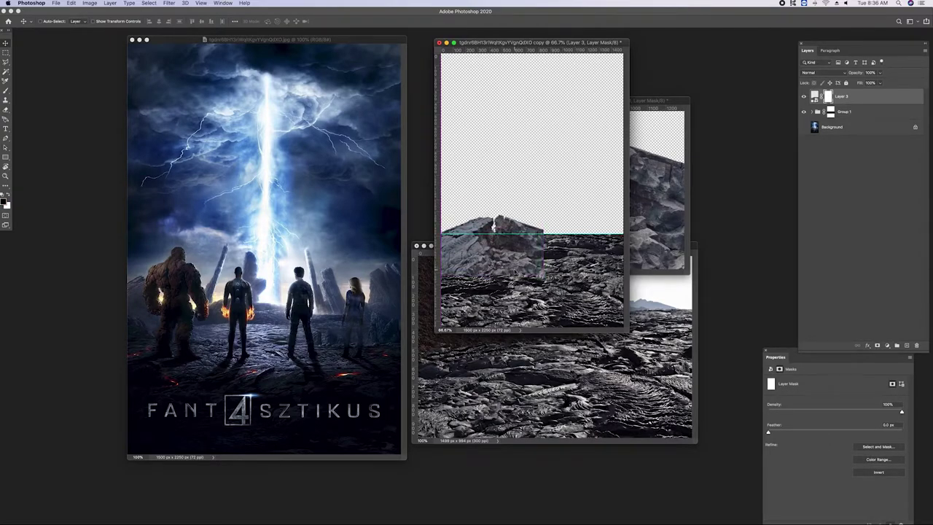
pyautogui.press('b')
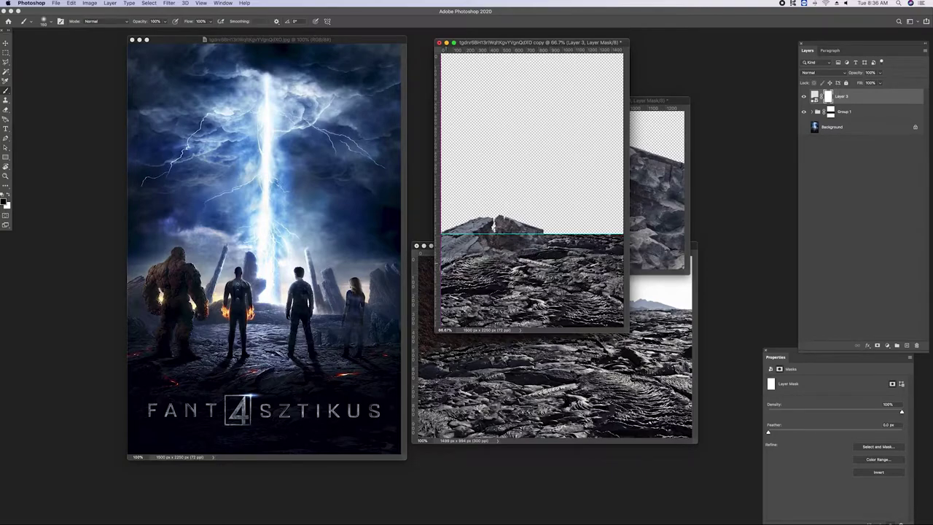
pyautogui.press('v')
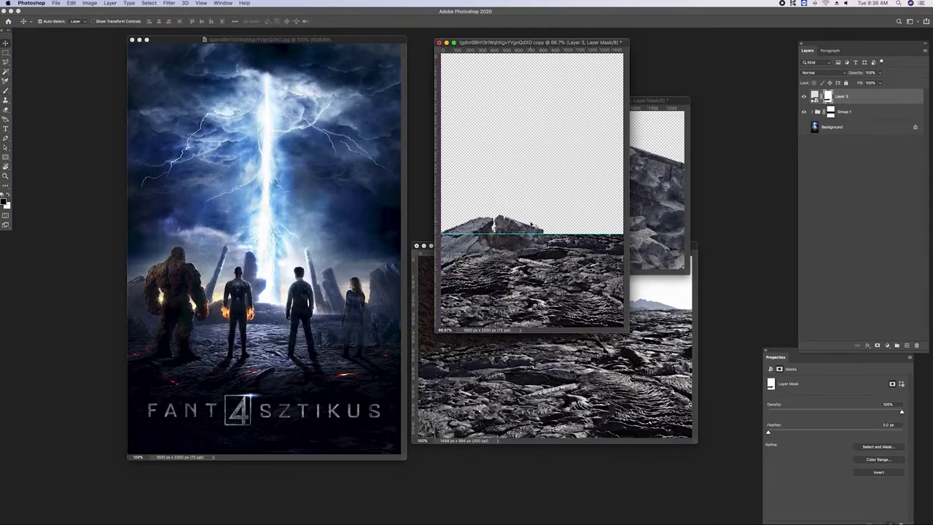
# Rotate the rock about 2.9 degrees along the horizon, then switch to the next lava-rock photo
pyautogui.rightClick(523, 231)
pyautogui.click(539, 287)
pyautogui.click(526, 166)
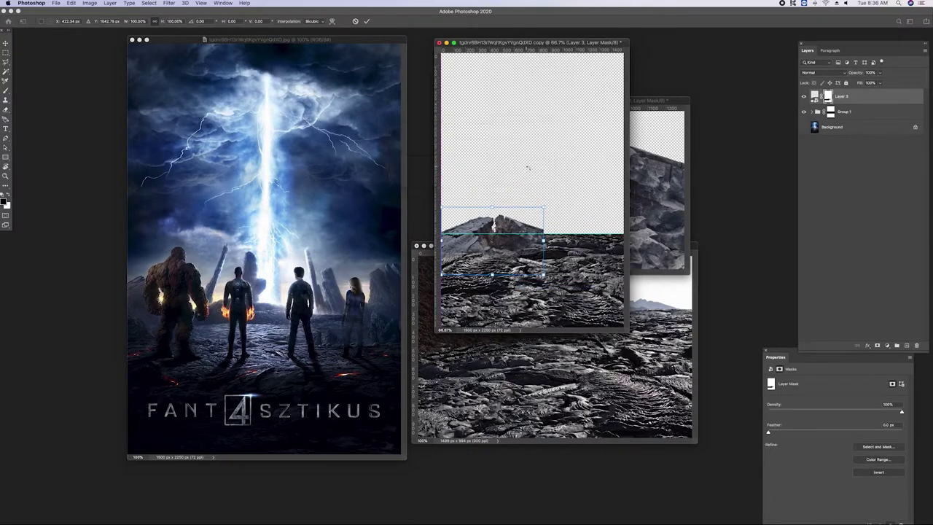
pyautogui.moveTo(543, 208); pyautogui.dragTo(554, 225)
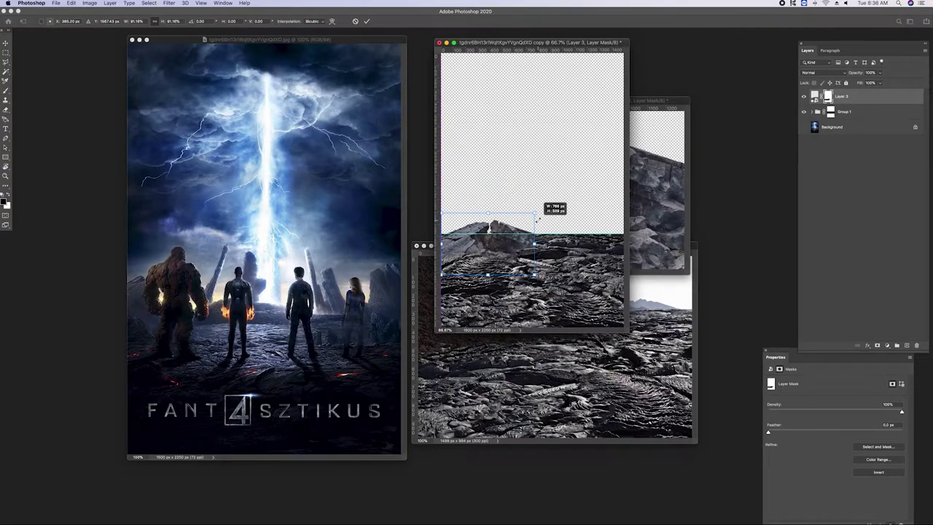
pyautogui.press('Return')
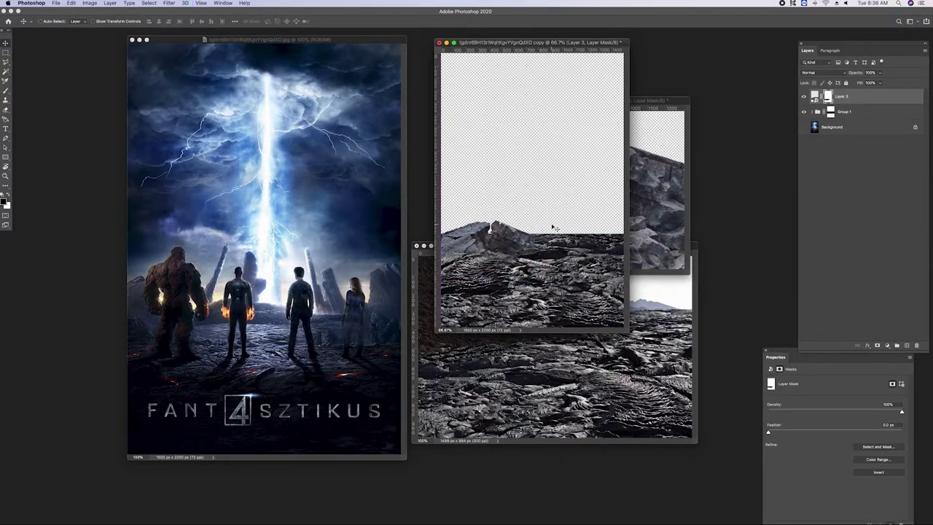
pyautogui.press('super+Tab')
pyautogui.press('super+Tab')
pyautogui.press('super+Tab')
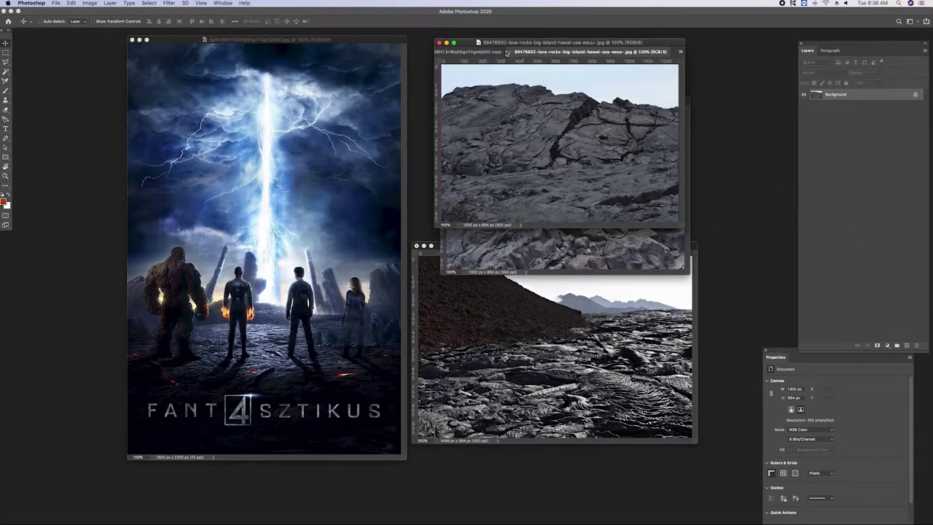
# Float the second lava-rock photo in its own window, undoing a premature placement
pyautogui.moveTo(507, 52); pyautogui.dragTo(353, 283)
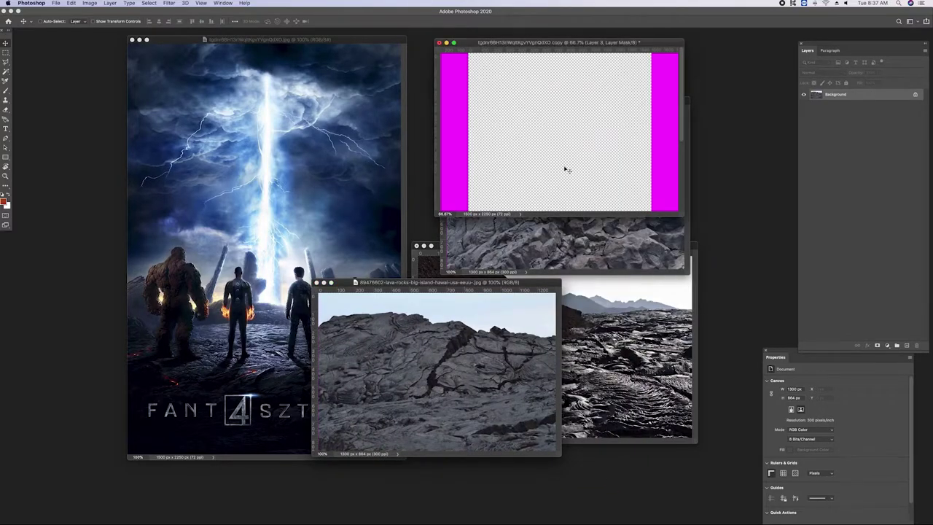
pyautogui.moveTo(443, 308)
pyautogui.mouseDown()
pyautogui.moveTo(526, 196)
pyautogui.moveTo(530, 210)
pyautogui.mouseUp()
pyautogui.press('super+1')
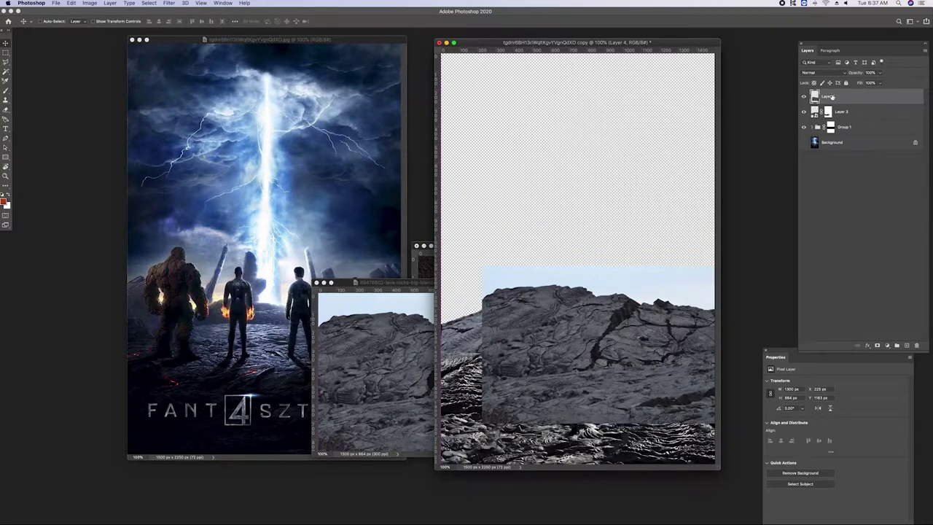
pyautogui.press('super+z')
pyautogui.moveTo(409, 282); pyautogui.dragTo(615, 198)
# Magic-wand the sky, expand the selection twice, and mask it so only the rocks show
pyautogui.press('w')
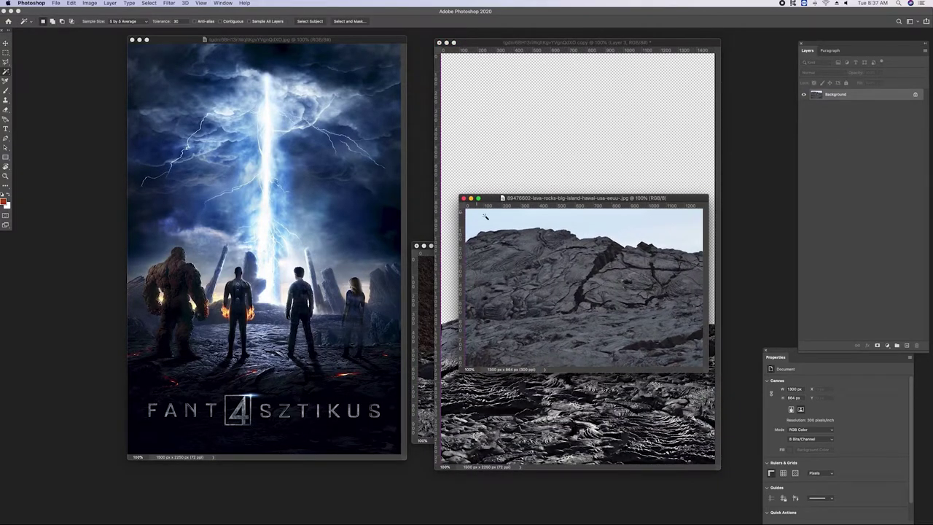
pyautogui.click(149, 2)
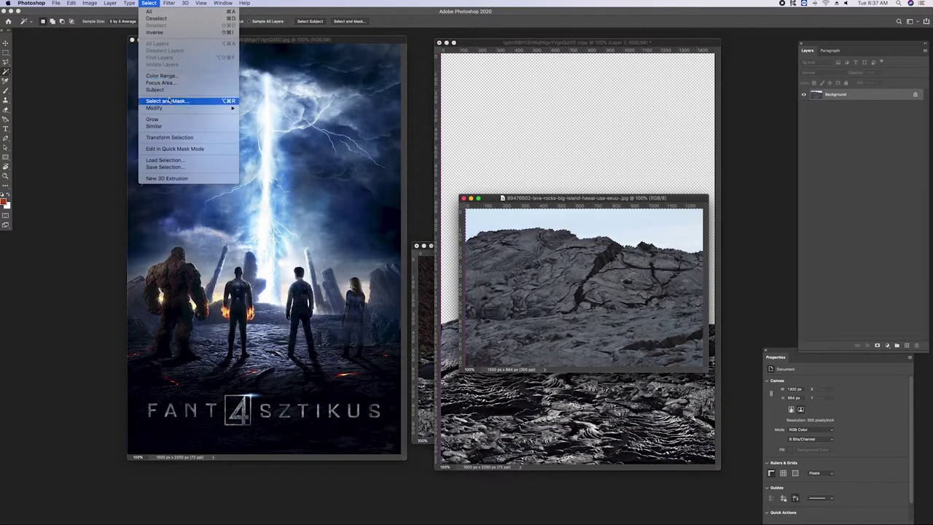
pyautogui.click(255, 123)
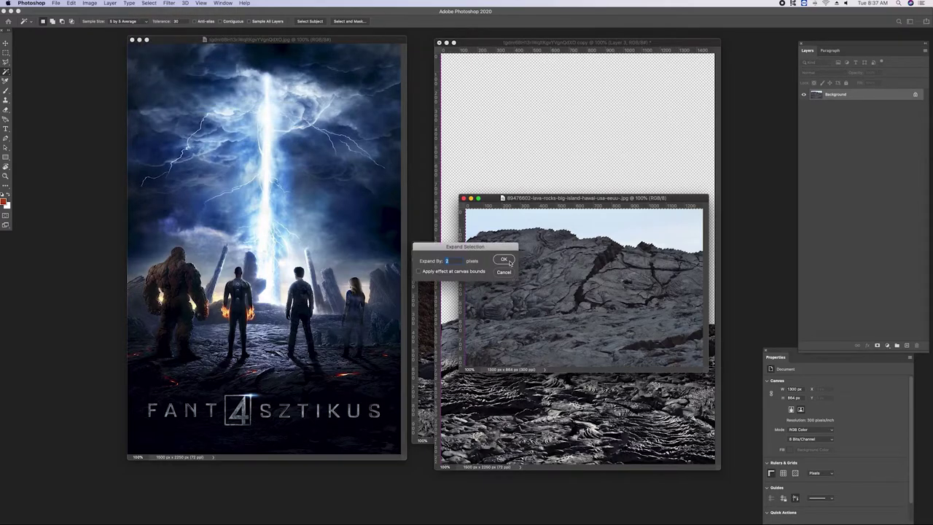
pyautogui.click(504, 258)
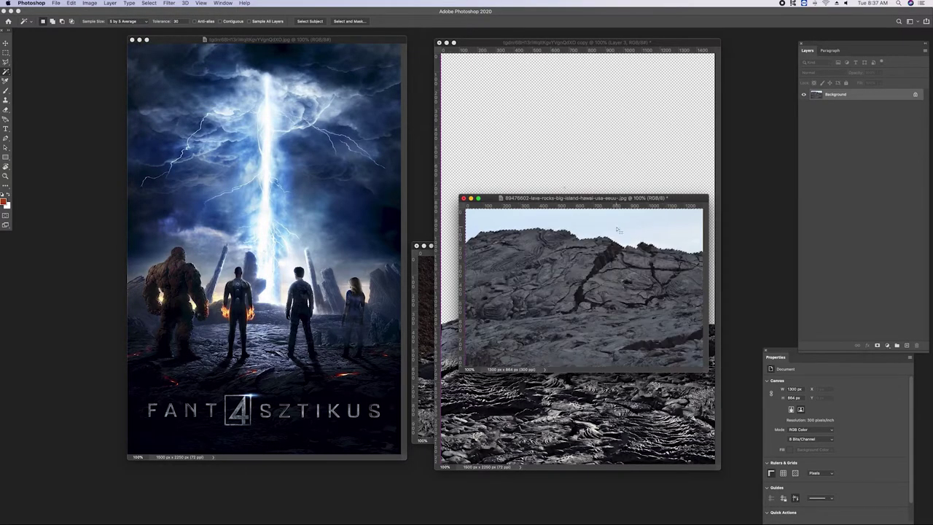
pyautogui.click(148, 3)
pyautogui.moveTo(155, 108)
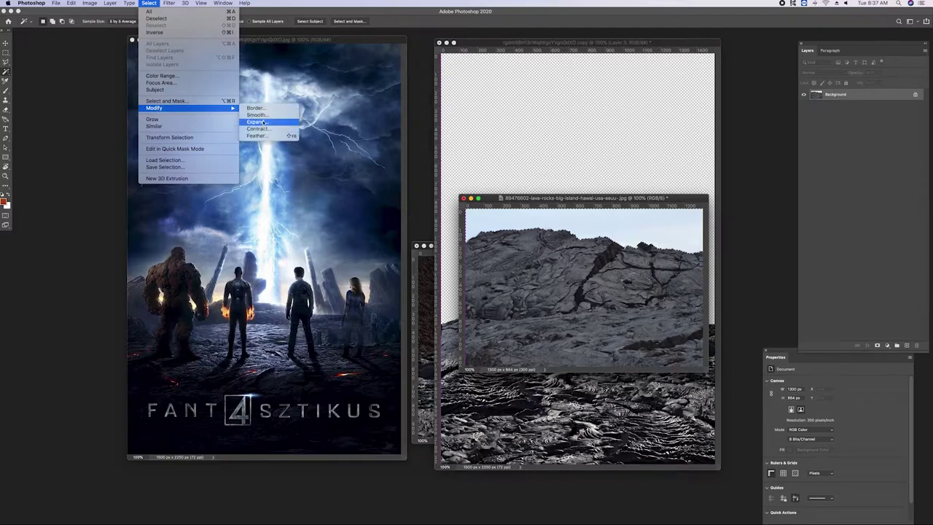
pyautogui.click(257, 124)
pyautogui.click(503, 260)
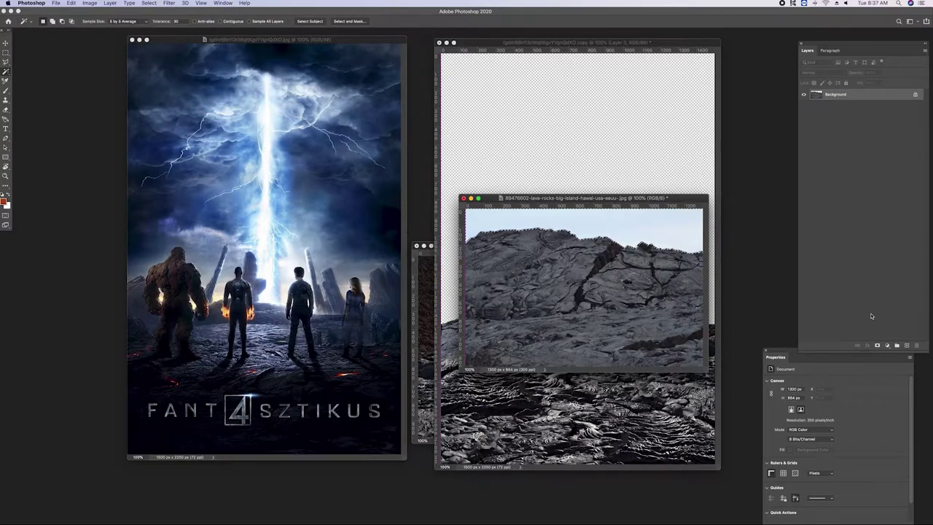
pyautogui.keyDown('alt'); pyautogui.click(887, 345); pyautogui.keyUp('alt')
pyautogui.hotkey('ctrl', 'i')
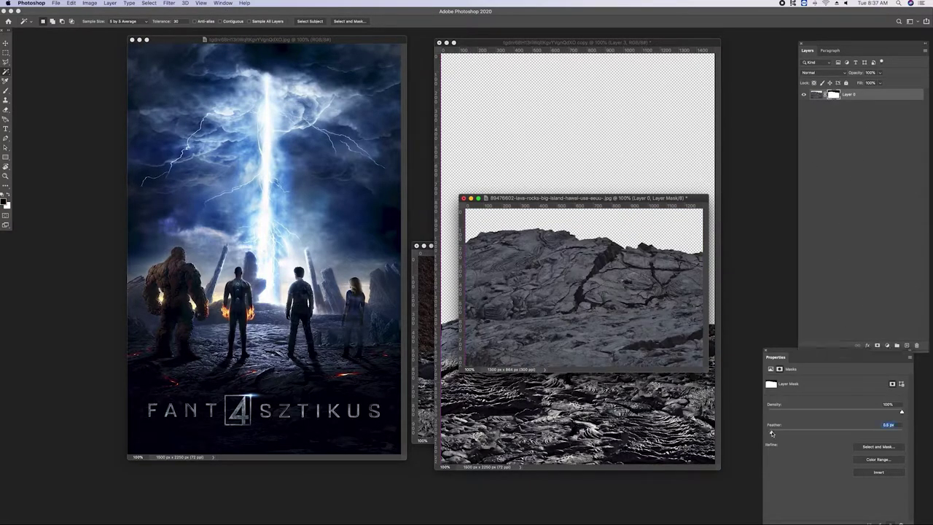
# Bring the masked rocks into the poster copy and move them toward the bottom
pyautogui.moveTo(864, 100); pyautogui.dragTo(587, 121)
pyautogui.press('v')
pyautogui.moveTo(585, 157)
pyautogui.mouseDown()
pyautogui.moveTo(605, 370)
pyautogui.moveTo(624, 387)
pyautogui.mouseUp()
# Shrink the Layer 4 rocks to about 58.6% and settle them on the right
pyautogui.hotkey('ctrl', 't')
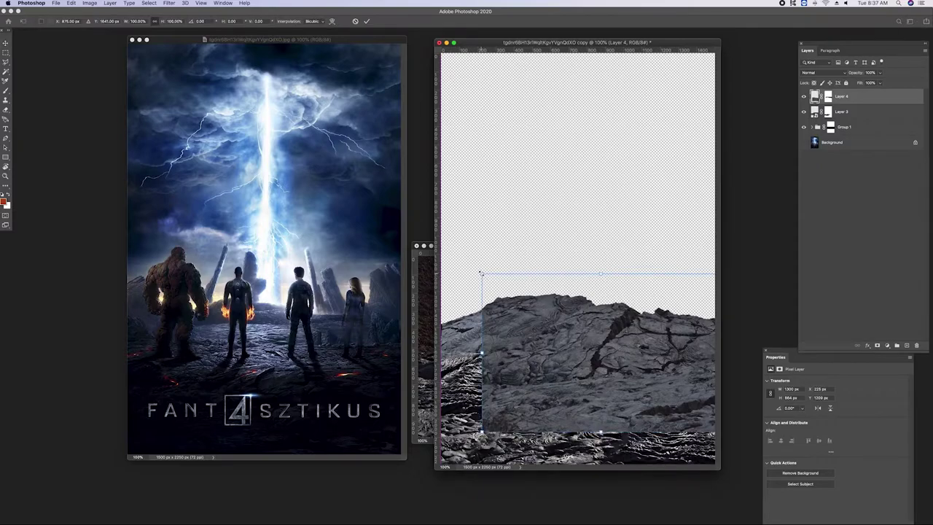
pyautogui.moveTo(480, 273); pyautogui.dragTo(511, 294)
pyautogui.moveTo(668, 372)
pyautogui.mouseDown()
pyautogui.moveTo(669, 356)
pyautogui.moveTo(669, 370)
pyautogui.mouseUp()
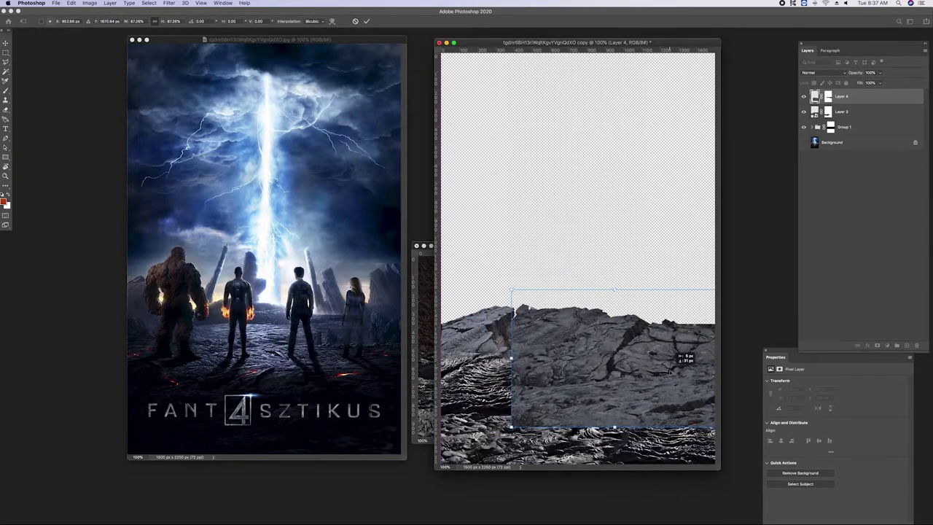
pyautogui.moveTo(521, 296); pyautogui.dragTo(586, 300)
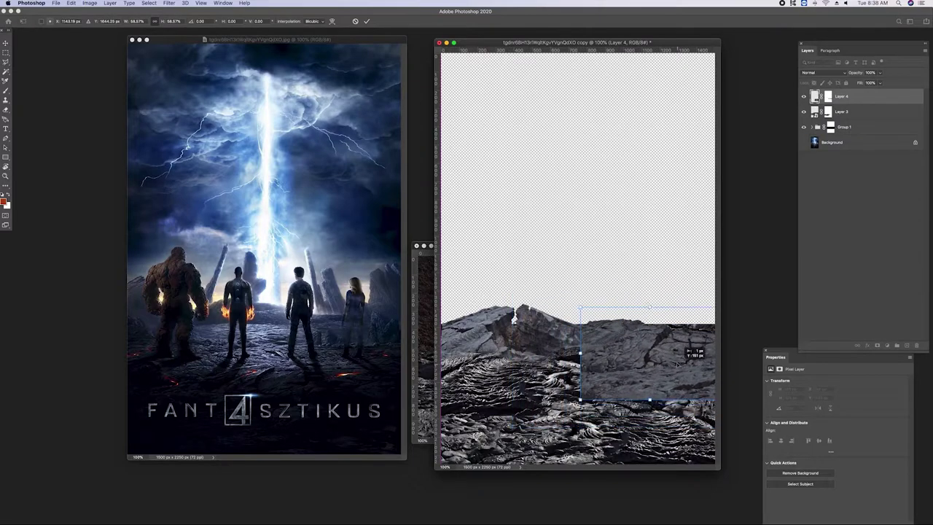
pyautogui.moveTo(693, 341); pyautogui.dragTo(678, 356)
pyautogui.press('Return')
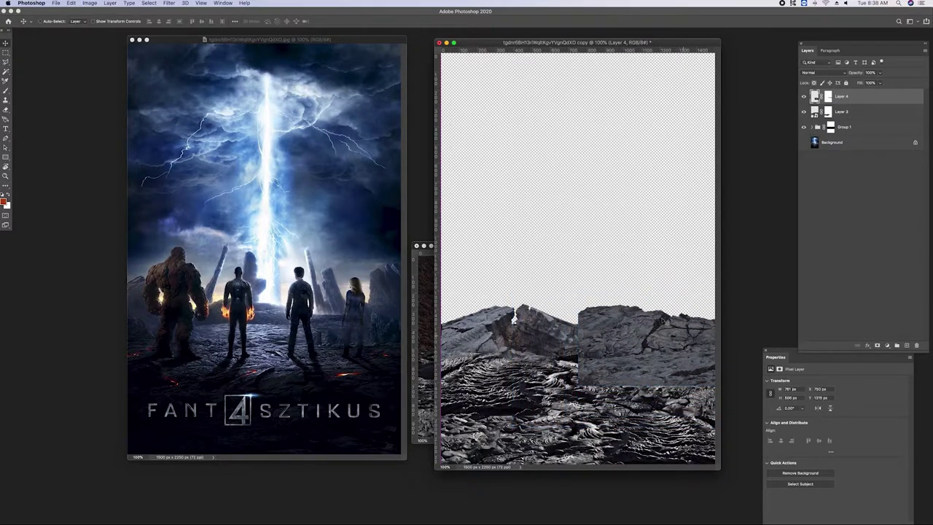
# Mask the rocks and paint out their hard lower edge into the ground
pyautogui.click(876, 346)
pyautogui.press('b')
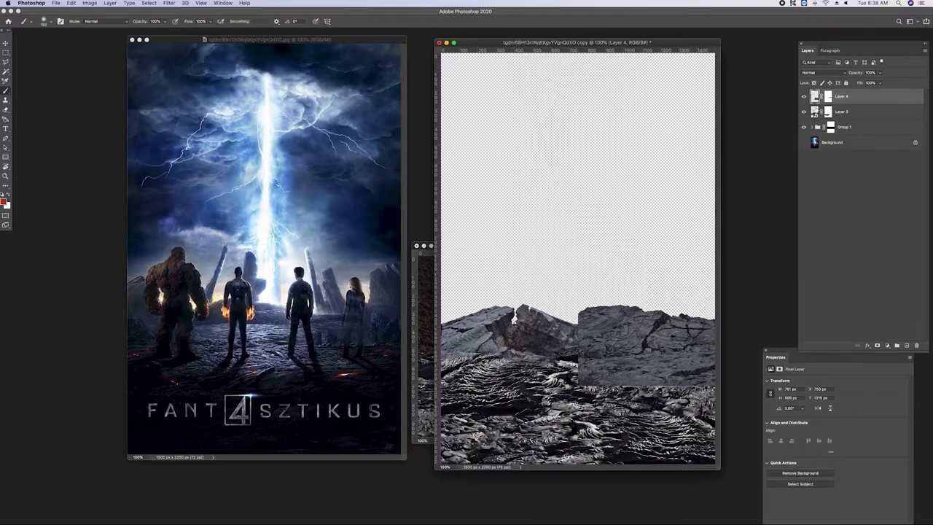
pyautogui.moveTo(579, 379)
pyautogui.mouseDown()
pyautogui.moveTo(605, 365)
pyautogui.moveTo(710, 372)
pyautogui.mouseUp()
pyautogui.moveTo(656, 363); pyautogui.dragTo(587, 363)
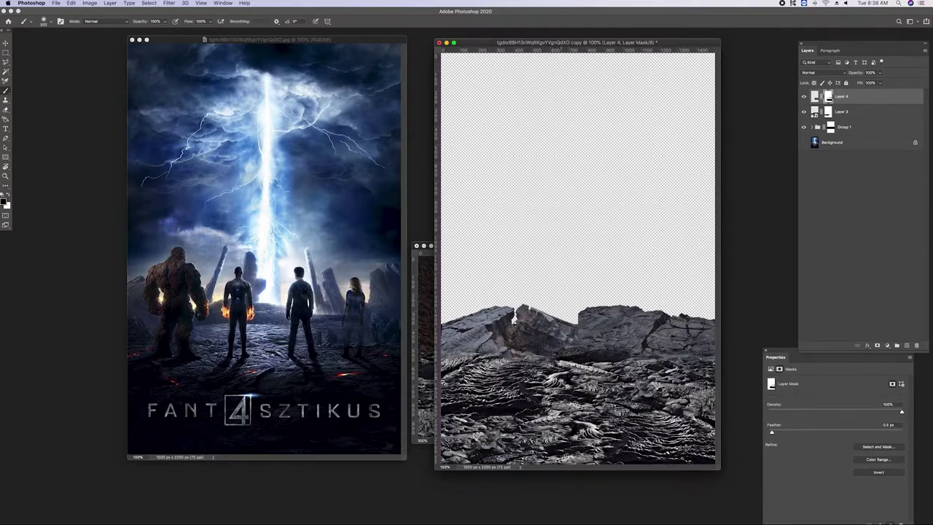
# Raise the left rock piece so its ridge lines up with the right rocks
pyautogui.press('x')
pyautogui.press('v')
pyautogui.moveTo(503, 325)
pyautogui.mouseDown()
pyautogui.moveTo(487, 307)
pyautogui.moveTo(482, 327)
pyautogui.mouseUp()
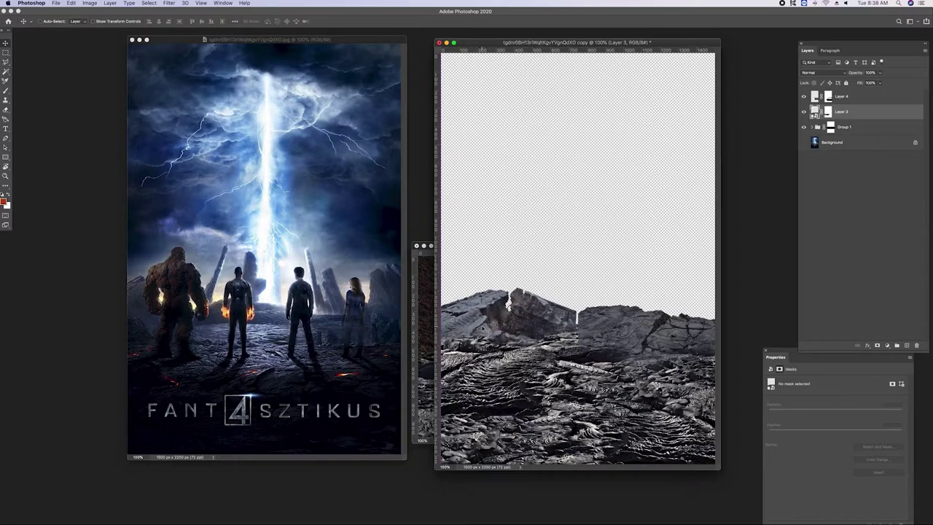
# Nudge and resize the left rock piece (Layer 3) to line up with the horizon
pyautogui.moveTo(543, 330); pyautogui.dragTo(510, 318)
pyautogui.moveTo(589, 328); pyautogui.dragTo(583, 315)
pyautogui.hotkey('ctrl', 't')
pyautogui.moveTo(562, 272); pyautogui.dragTo(580, 276)
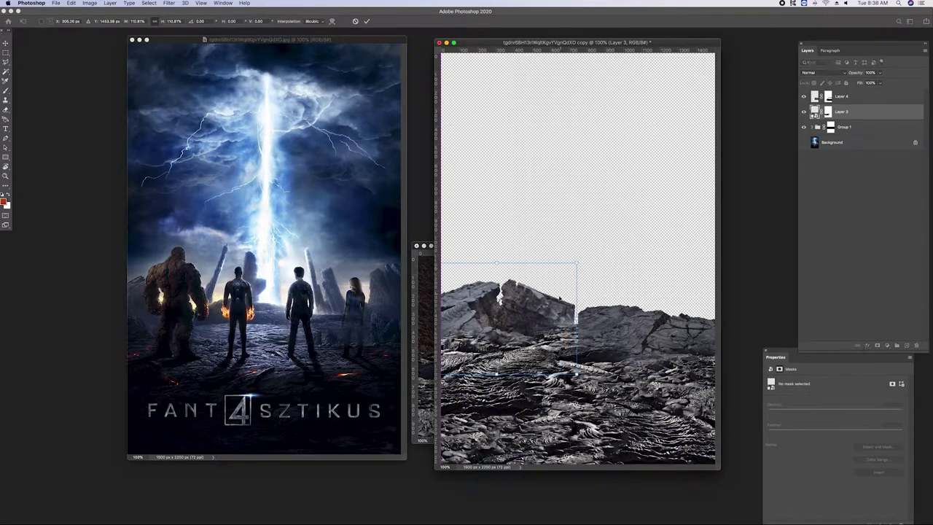
pyautogui.moveTo(508, 333); pyautogui.dragTo(508, 339)
pyautogui.press('Return')
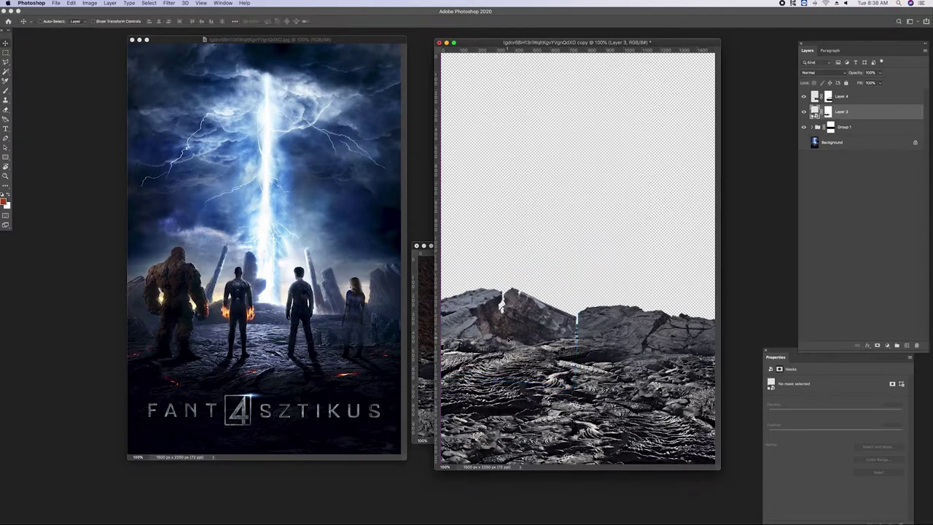
# Move the right rock piece (Layer 4) left and down and scale it to 88%
pyautogui.moveTo(676, 332); pyautogui.dragTo(624, 339)
pyautogui.hotkey('ctrl', 't')
pyautogui.moveTo(668, 297); pyautogui.dragTo(599, 322)
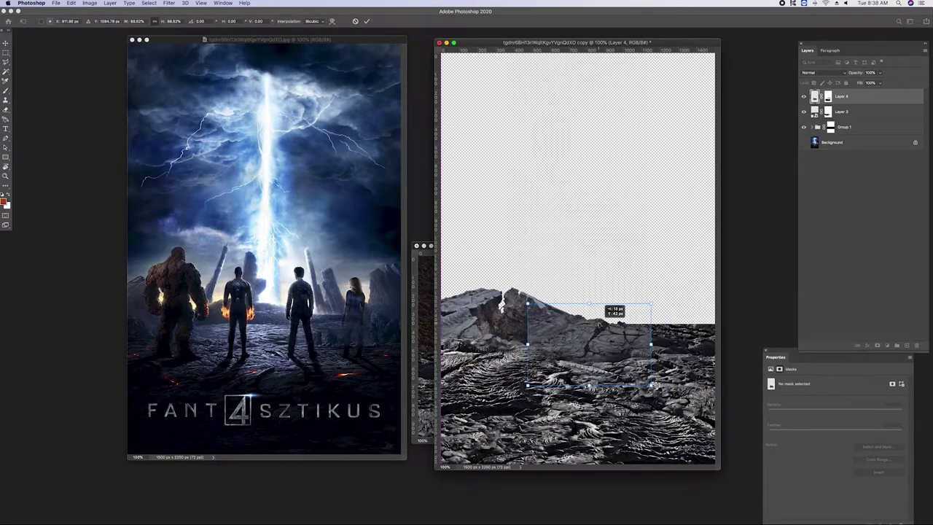
pyautogui.press('Return')
# Duplicate Layer 4 and drag the copy right to fill the gap
pyautogui.press('b')
pyautogui.click(843, 100)
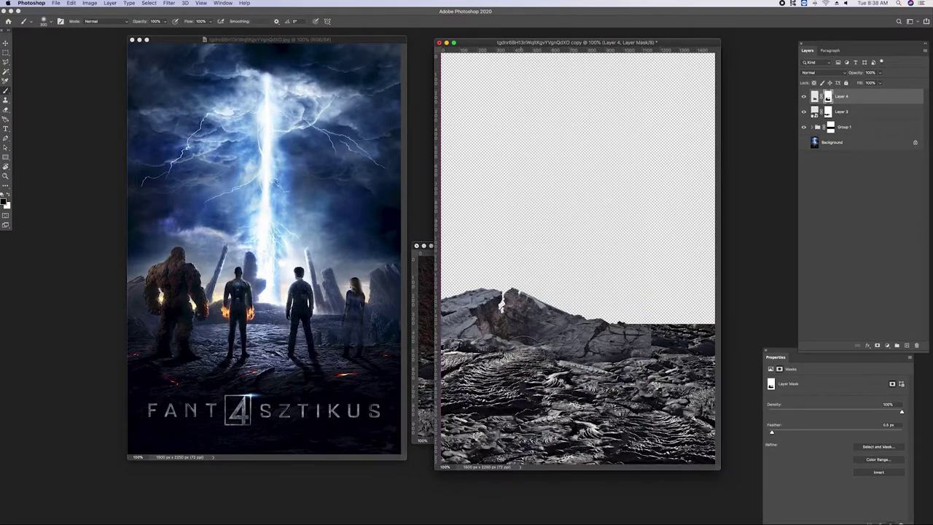
pyautogui.hotkey('ctrl', 'j')
pyautogui.press('v')
pyautogui.moveTo(626, 351); pyautogui.dragTo(677, 345)
# Flip the Layer 4 copy horizontally and place it at the right edge
pyautogui.hotkey('ctrl', 't')
pyautogui.rightClick(677, 333)
pyautogui.click(698, 458)
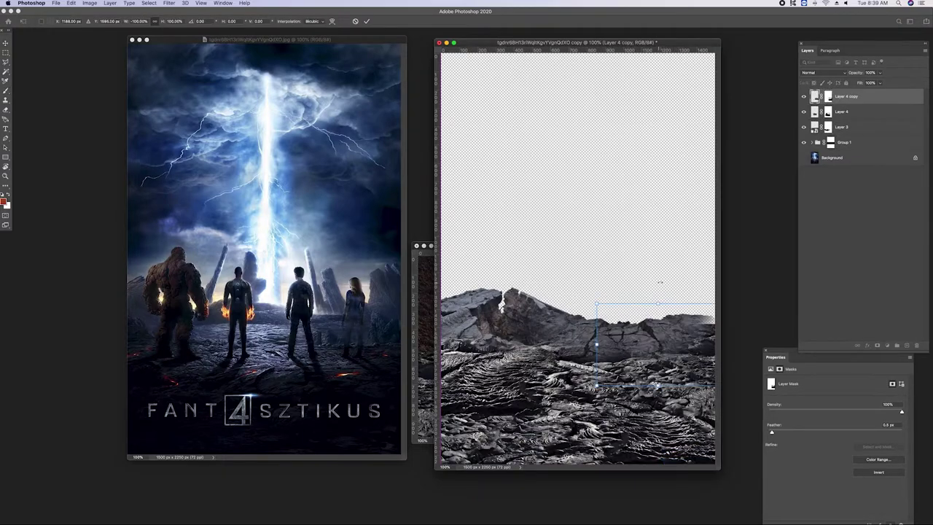
pyautogui.moveTo(651, 337); pyautogui.dragTo(631, 341)
pyautogui.press('Return')
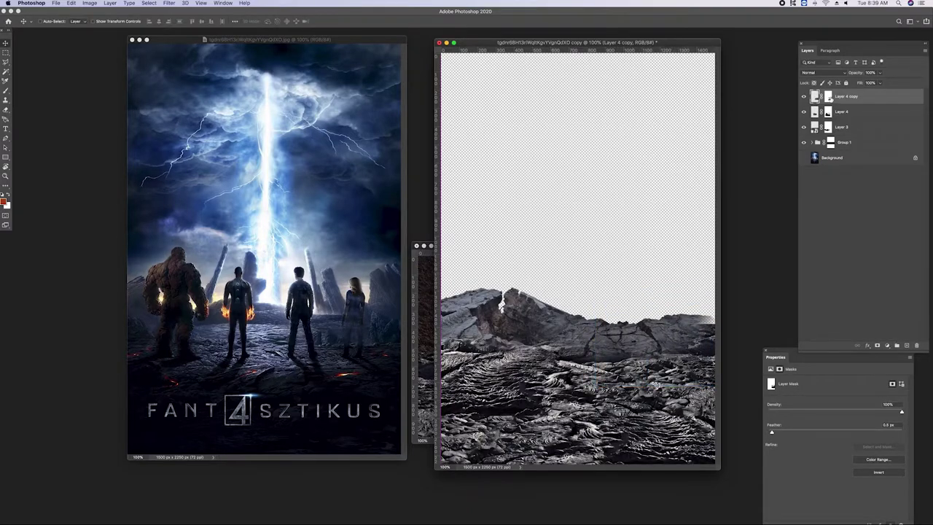
# Paint the Layer 4 copy's mask to erase the light seam on the right
pyautogui.press('b')
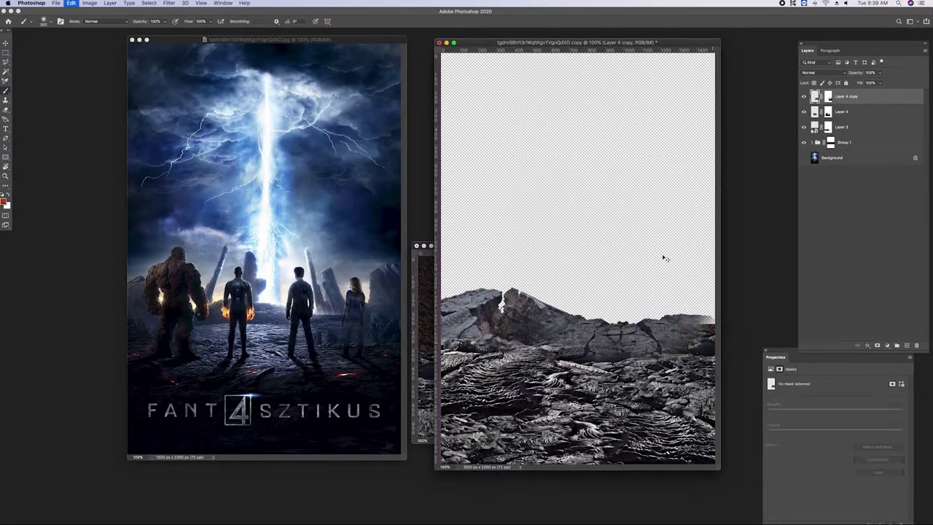
pyautogui.click(828, 96)
pyautogui.press('z')
pyautogui.moveTo(558, 314); pyautogui.dragTo(574, 314)
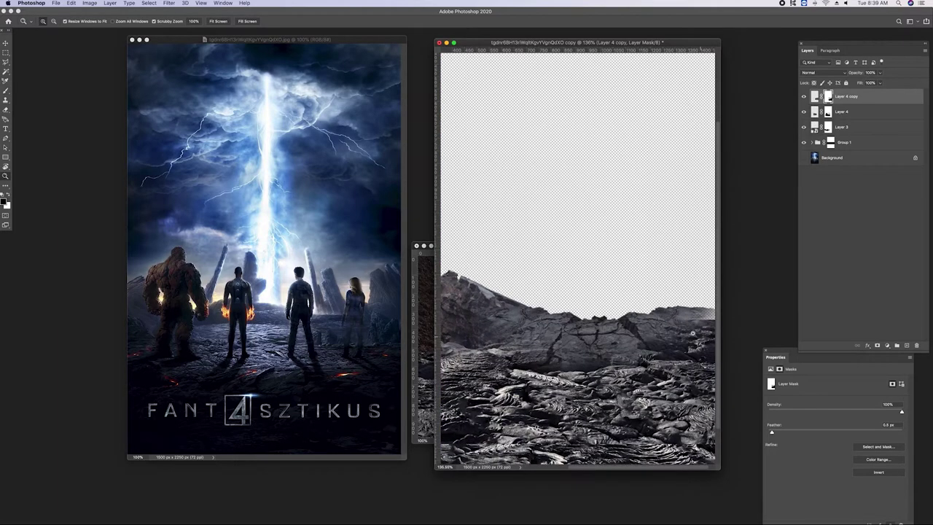
pyautogui.press('b')
pyautogui.moveTo(699, 319); pyautogui.dragTo(709, 359)
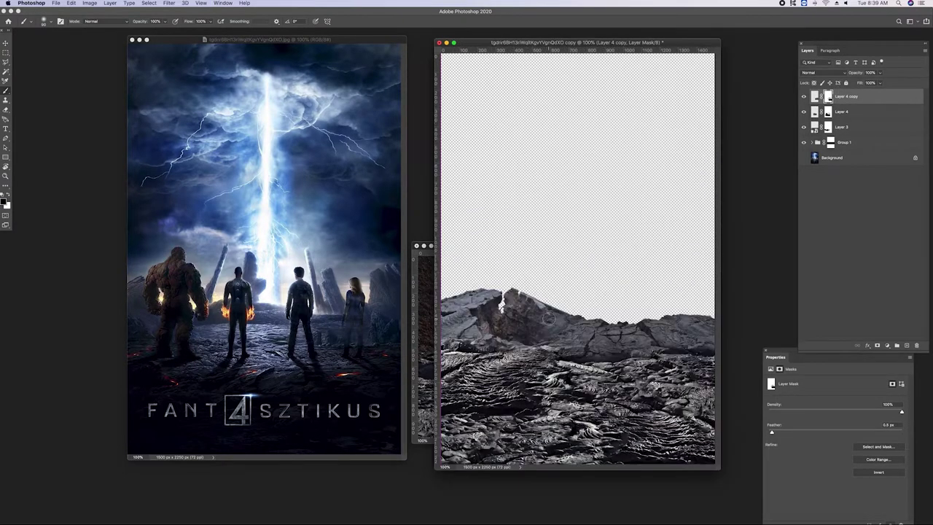
# Select Group 1 and hide all panels for a clean view
pyautogui.press('v')
pyautogui.click(534, 318)
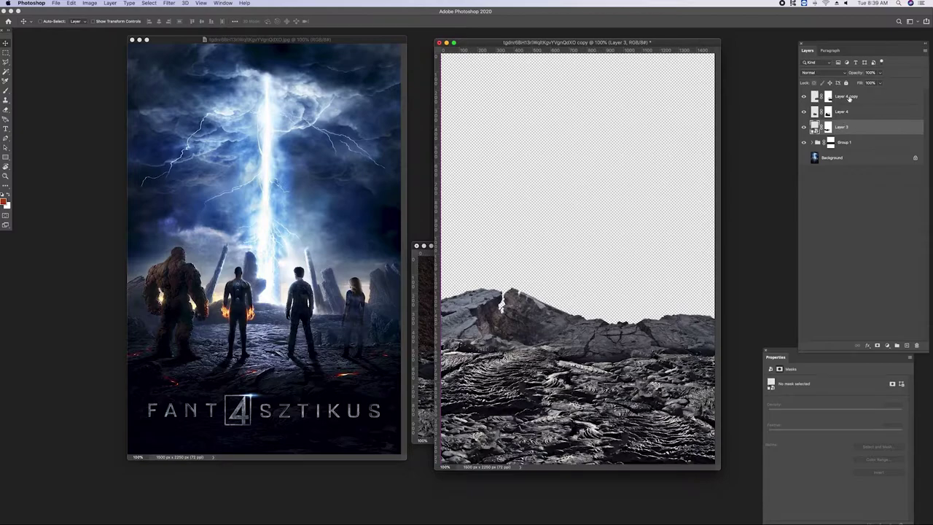
pyautogui.click(842, 143)
pyautogui.press('Tab')
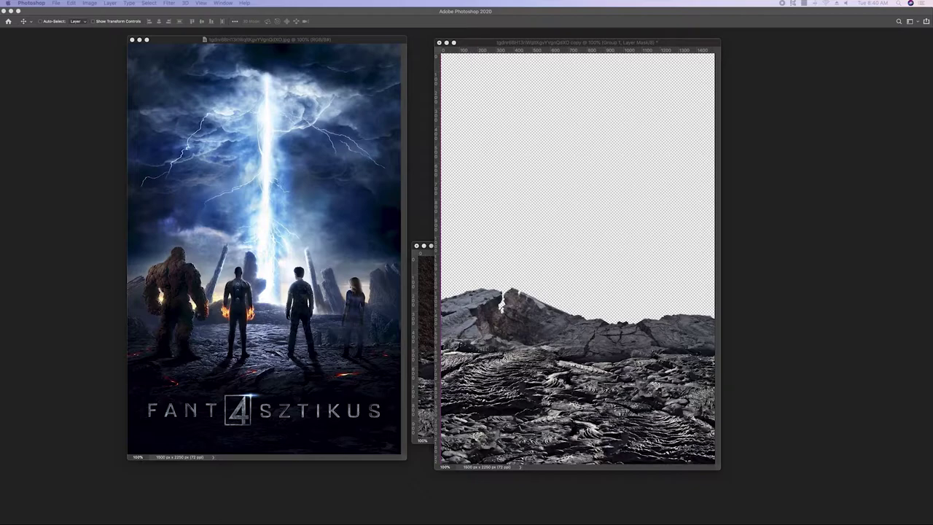
# Open the lava landscape photo in its own window and crop it
pyautogui.moveTo(797, 198); pyautogui.dragTo(851, 193)
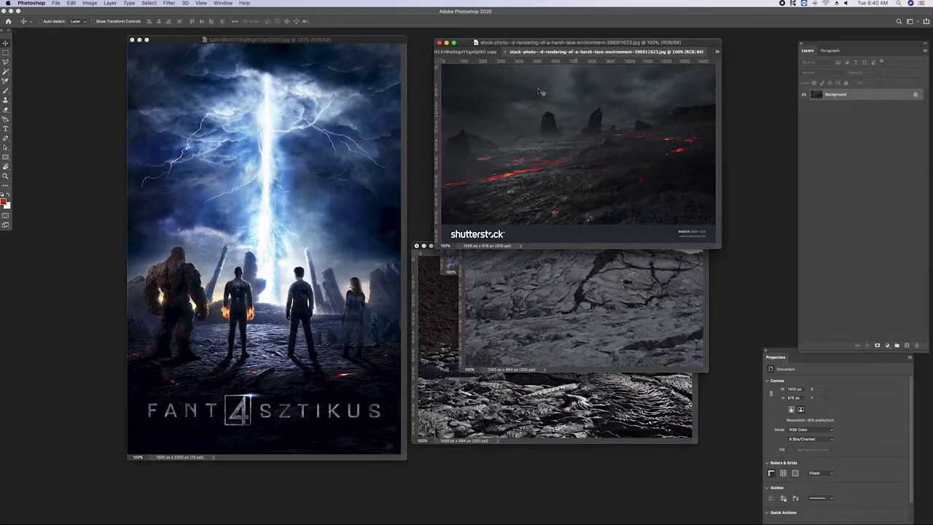
pyautogui.moveTo(581, 53); pyautogui.dragTo(549, 230)
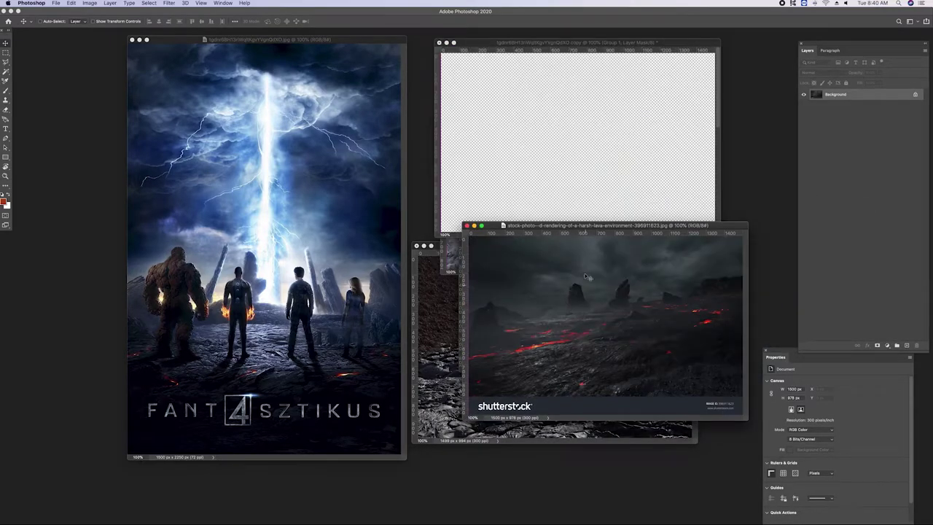
pyautogui.click(5, 52)
pyautogui.moveTo(470, 237); pyautogui.dragTo(759, 398)
pyautogui.press('c')
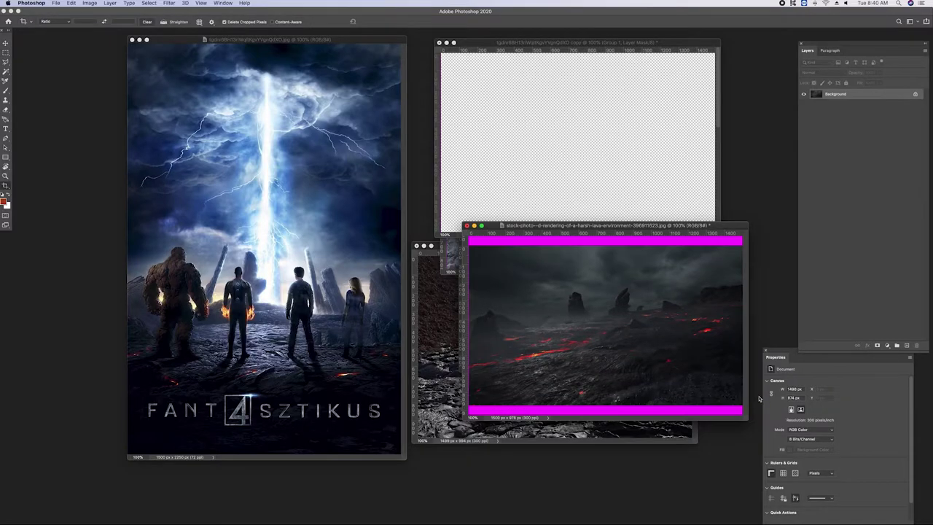
pyautogui.click(467, 225)
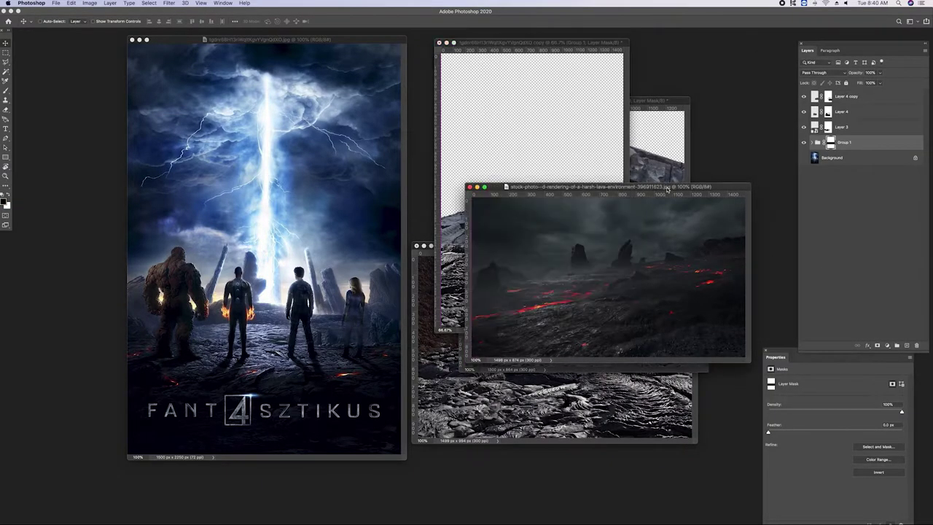
# Select the tilted rock spire in the lava photo and copy it to Layer 1
pyautogui.click(667, 190)
pyautogui.hotkey('ctrl', '+')
pyautogui.hotkey('ctrl', '+')
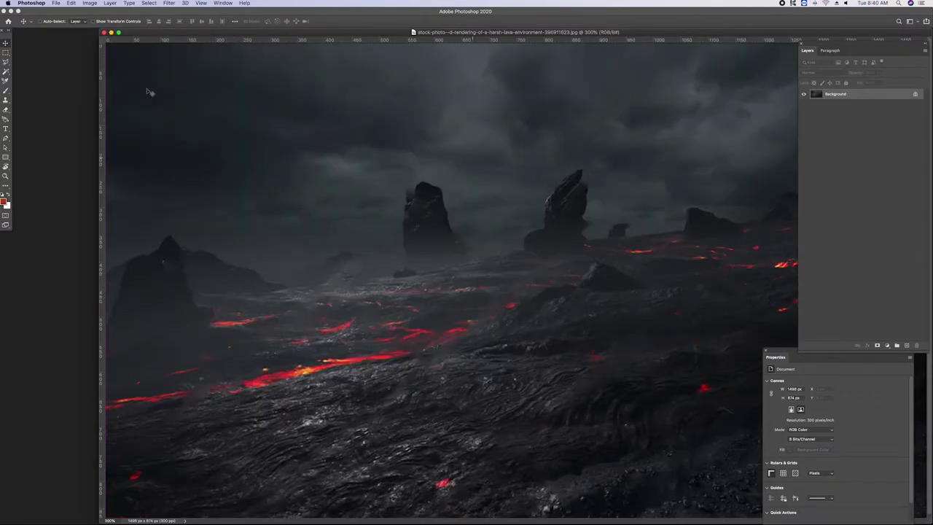
pyautogui.click(6, 52)
pyautogui.moveTo(513, 264); pyautogui.dragTo(604, 148)
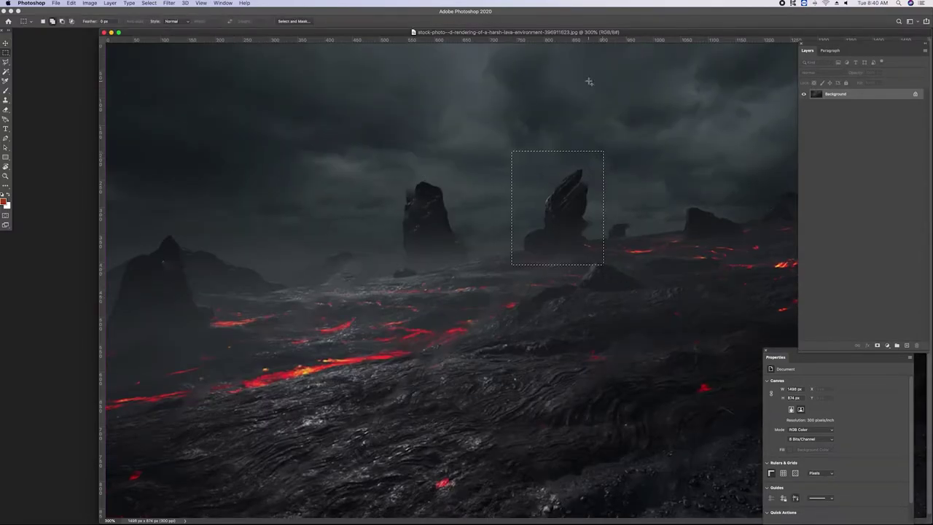
pyautogui.hotkey('ctrl', 'j')
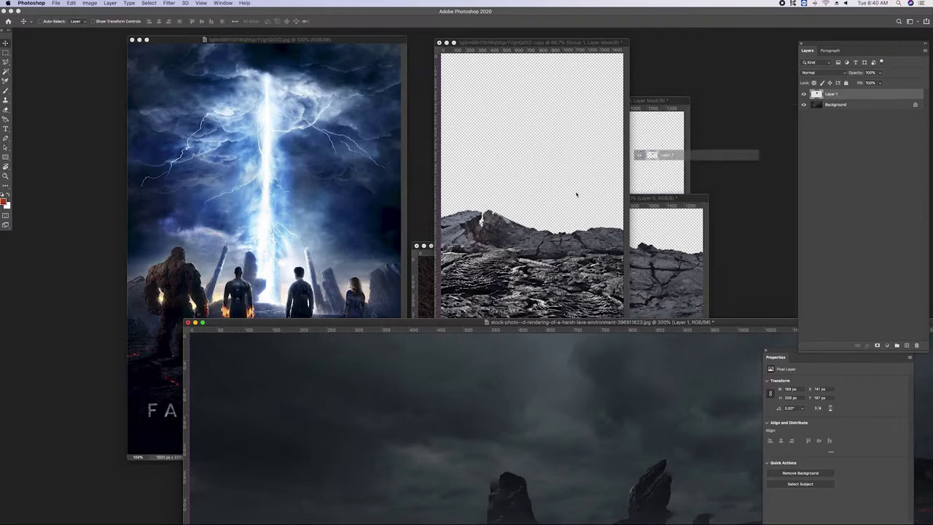
# Bring the spire into the composite as Layer 5, enlarged and placed on the horizon
pyautogui.moveTo(526, 193)
pyautogui.mouseDown()
pyautogui.moveTo(551, 192)
pyautogui.moveTo(522, 222)
pyautogui.moveTo(604, 154)
pyautogui.mouseUp()
pyautogui.hotkey('ctrl', 'shift', ']')
pyautogui.hotkey('ctrl', 't')
pyautogui.moveTo(562, 196)
pyautogui.mouseDown()
pyautogui.moveTo(534, 217)
pyautogui.moveTo(519, 207)
pyautogui.mouseUp()
# Move the spire along the horizon and check it against the poster background
pyautogui.press('Return')
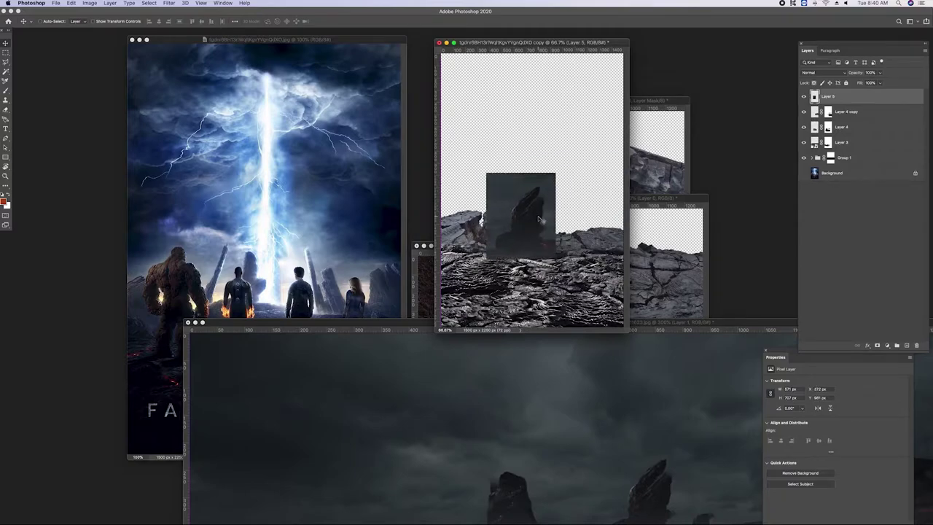
pyautogui.hotkey('ctrl', '-')
pyautogui.moveTo(500, 175); pyautogui.dragTo(516, 169)
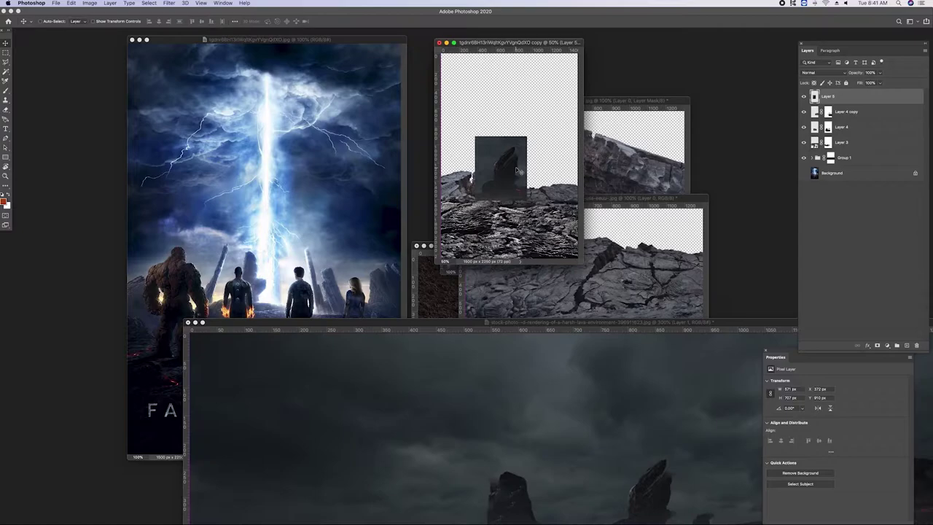
pyautogui.click(863, 175)
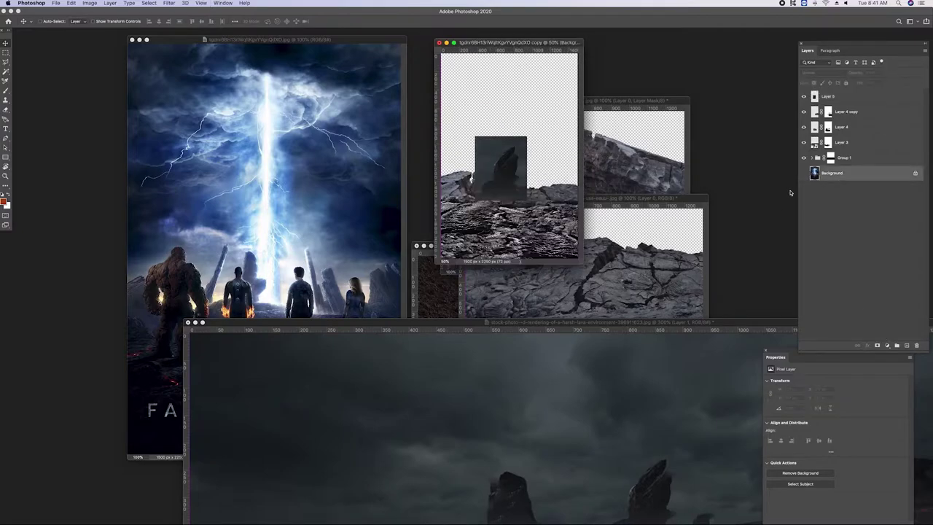
pyautogui.click(804, 174)
pyautogui.click(804, 173)
pyautogui.click(804, 173)
pyautogui.click(804, 174)
# Convert the Layer 5 spire to a Smart Object and shrink it slightly
pyautogui.click(828, 96)
pyautogui.hotkey('ctrl', '+')
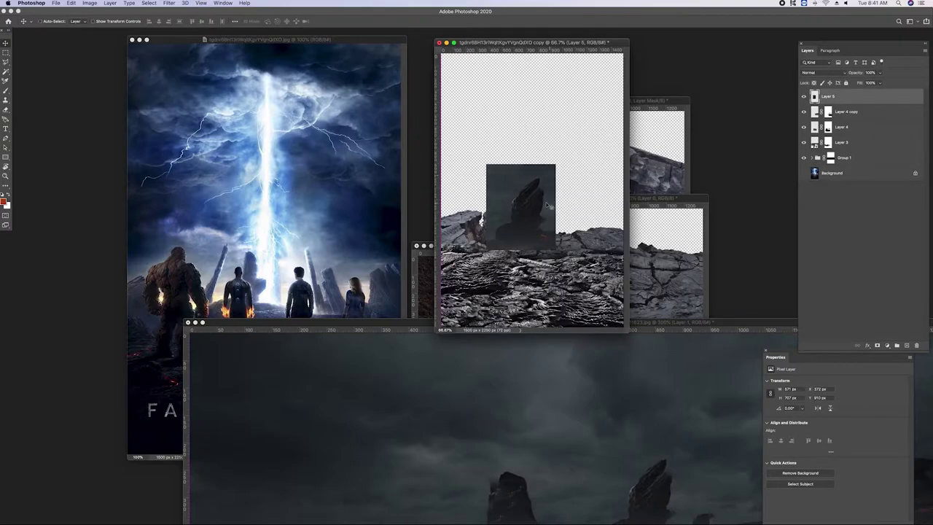
pyautogui.rightClick(842, 96)
pyautogui.click(787, 178)
pyautogui.hotkey('ctrl', 't')
pyautogui.moveTo(539, 185); pyautogui.dragTo(546, 187)
pyautogui.press('Return')
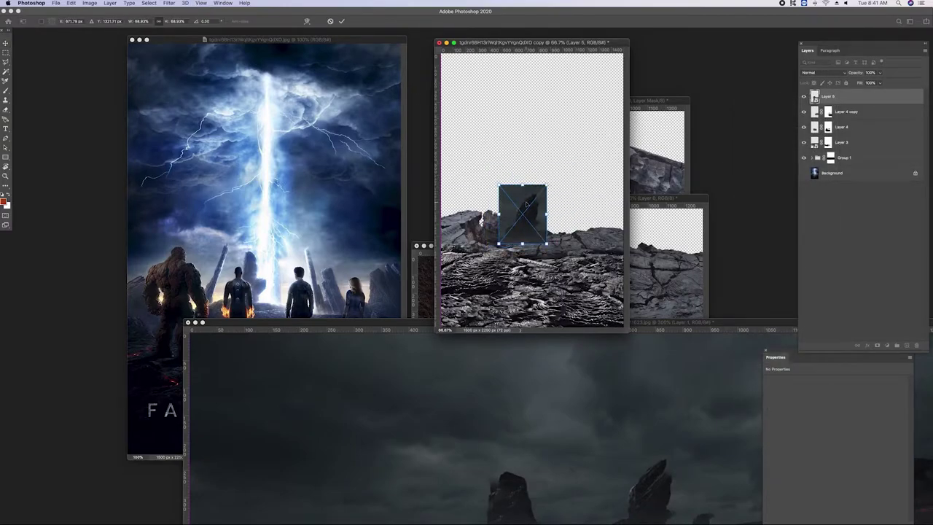
# Duplicate the spire twice, stretch and tilt copy 2, delete Layer 5 copy
pyautogui.hotkey('ctrl', 'j')
pyautogui.moveTo(515, 205)
pyautogui.mouseDown()
pyautogui.moveTo(459, 200)
pyautogui.moveTo(470, 135)
pyautogui.mouseUp()
pyautogui.hotkey('ctrl', 'j')
pyautogui.hotkey('ctrl', 't')
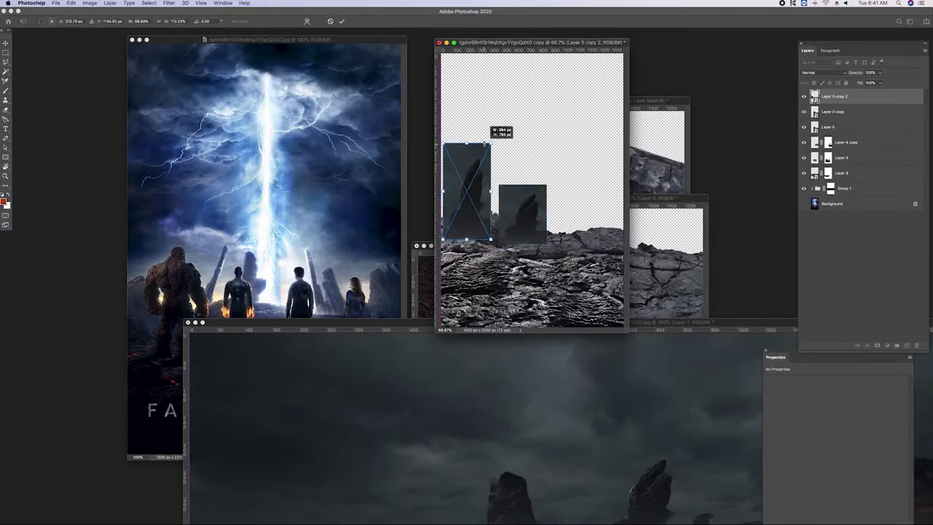
pyautogui.moveTo(517, 186)
pyautogui.mouseDown()
pyautogui.moveTo(488, 197)
pyautogui.moveTo(499, 197)
pyautogui.mouseUp()
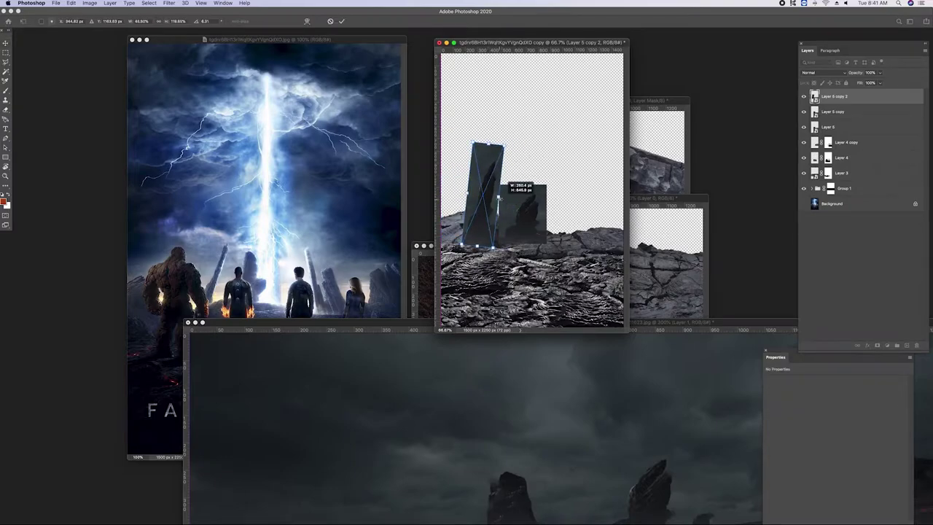
pyautogui.moveTo(499, 197)
pyautogui.mouseDown()
pyautogui.moveTo(518, 175)
pyautogui.moveTo(581, 209)
pyautogui.mouseUp()
pyautogui.press('Return')
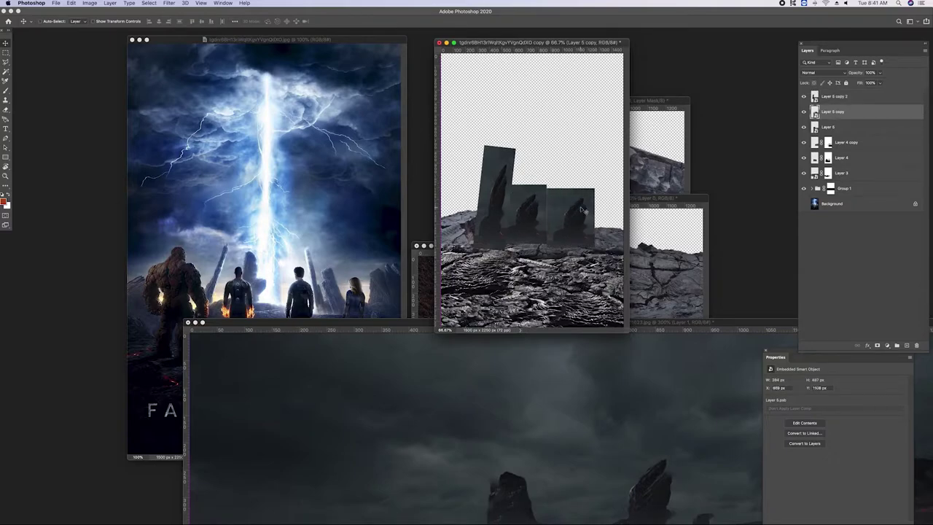
pyautogui.press('Delete')
pyautogui.press('super+w')
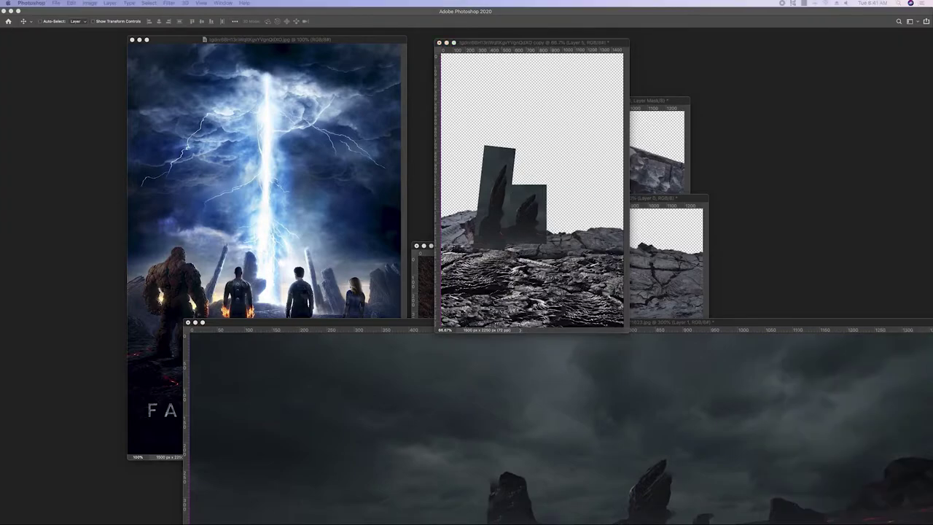
# Bring the brown rock spires image into the composite and enlarge it
pyautogui.moveTo(496, 52); pyautogui.dragTo(634, 173)
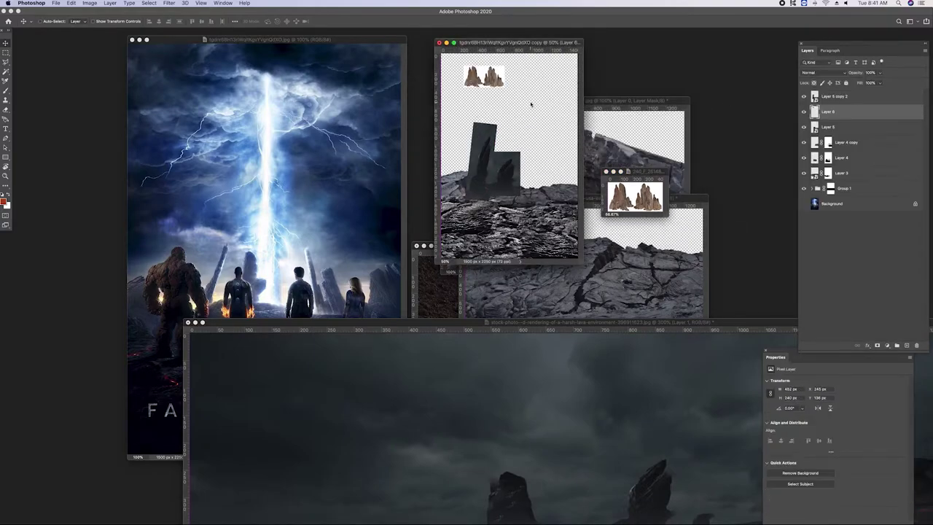
pyautogui.moveTo(644, 198); pyautogui.dragTo(546, 191)
pyautogui.press('super+t')
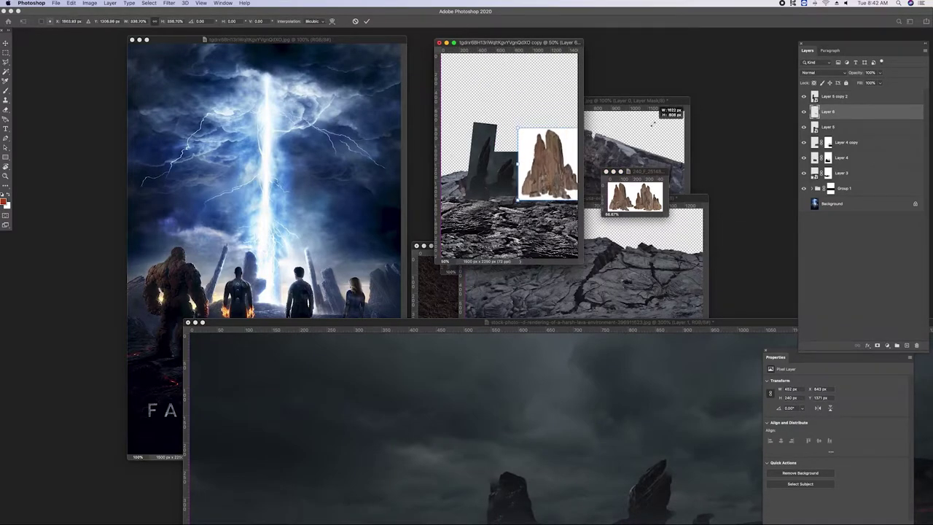
pyautogui.moveTo(510, 42); pyautogui.dragTo(427, 56)
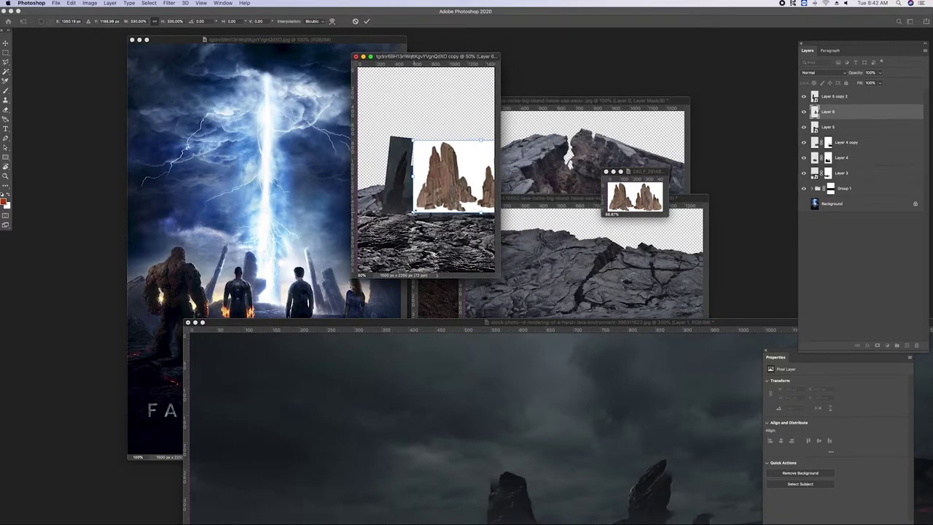
pyautogui.moveTo(413, 213); pyautogui.dragTo(372, 234)
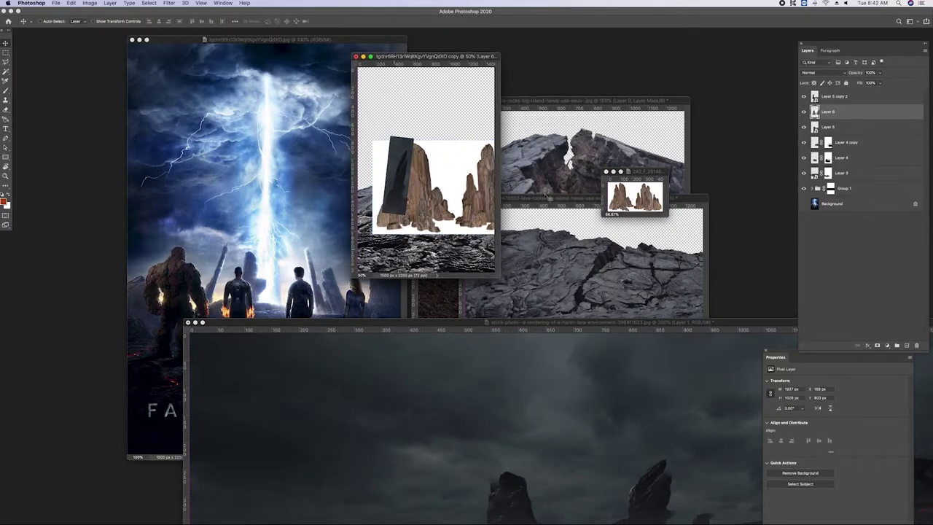
pyautogui.press('Return')
# Open the rock layer as a Smart Object and select its expanded white background
pyautogui.rightClick(851, 113)
pyautogui.click(783, 210)
pyautogui.doubleClick(815, 112)
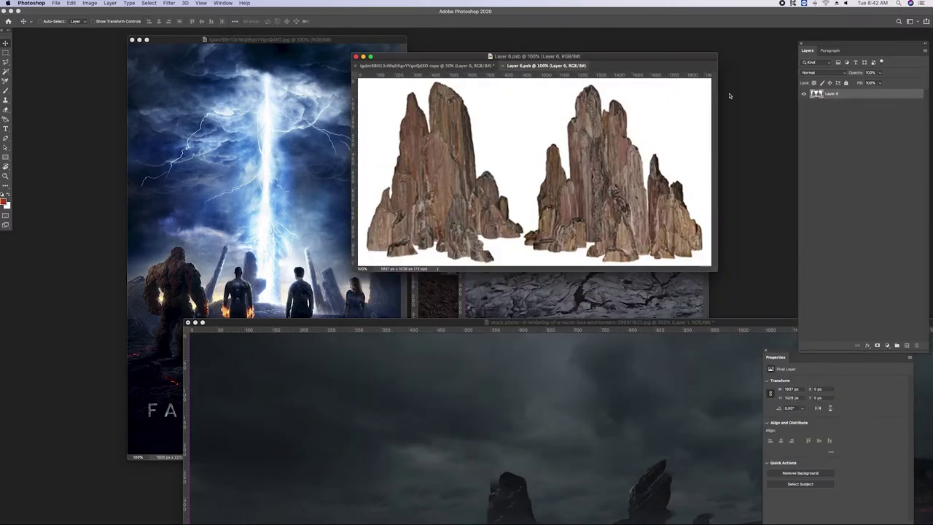
pyautogui.press('w')
pyautogui.click(382, 117)
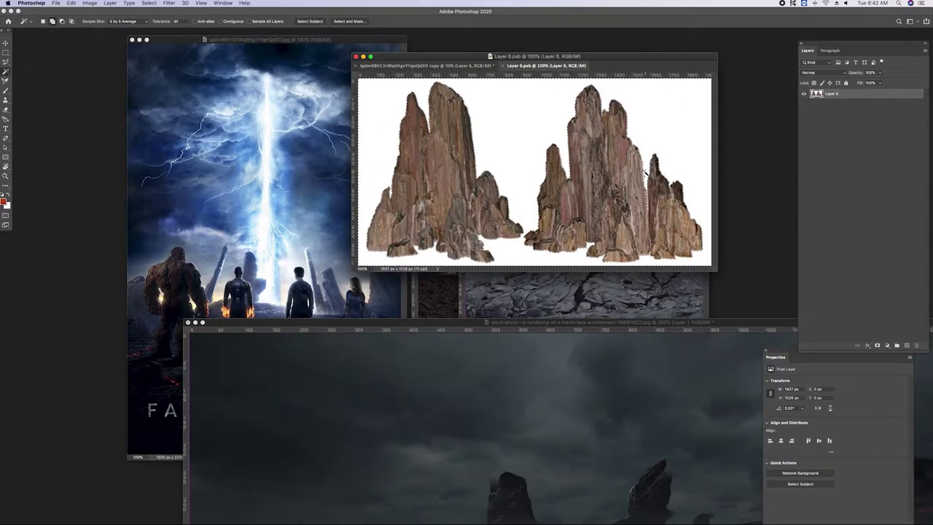
pyautogui.click(149, 3)
pyautogui.moveTo(155, 108)
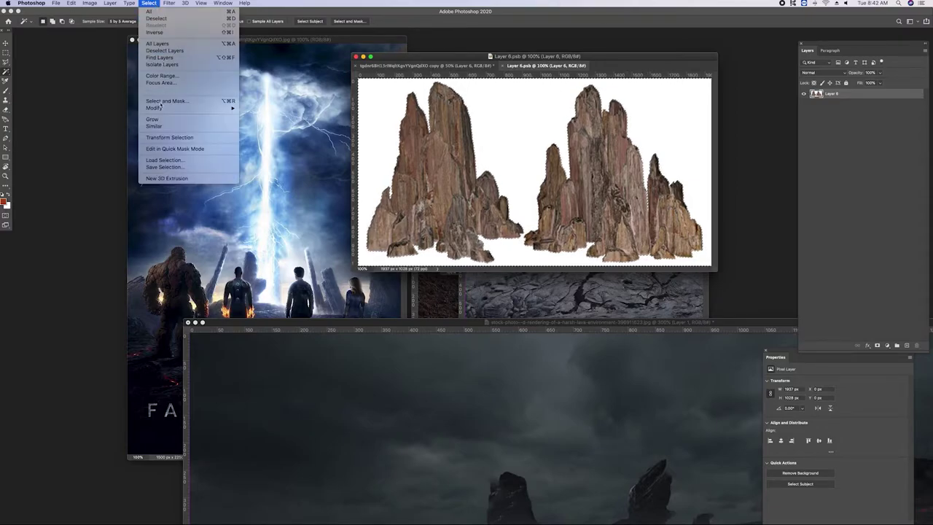
pyautogui.click(257, 122)
pyautogui.press('Return')
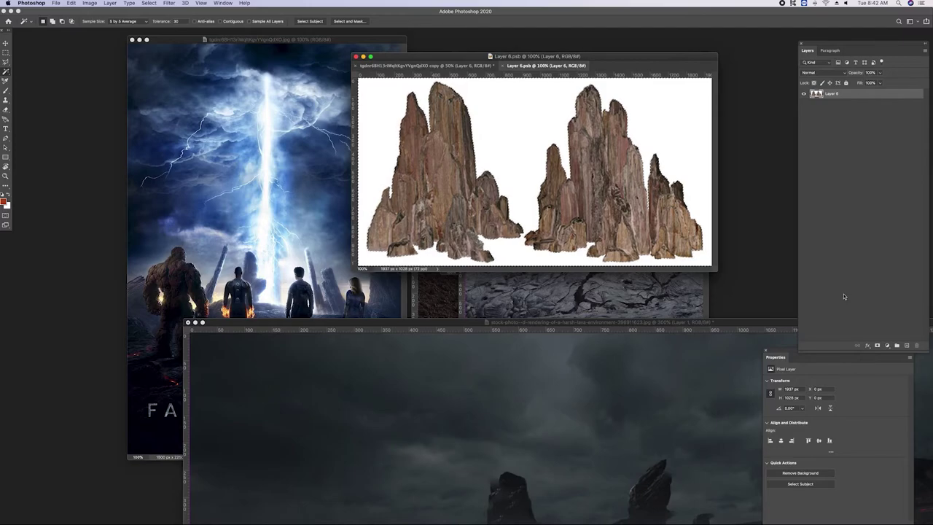
# Mask out the white background with an inverted mask and apply it
pyautogui.keyDown('alt'); pyautogui.click(877, 345); pyautogui.keyUp('alt')
pyautogui.hotkey('ctrl', 'i')
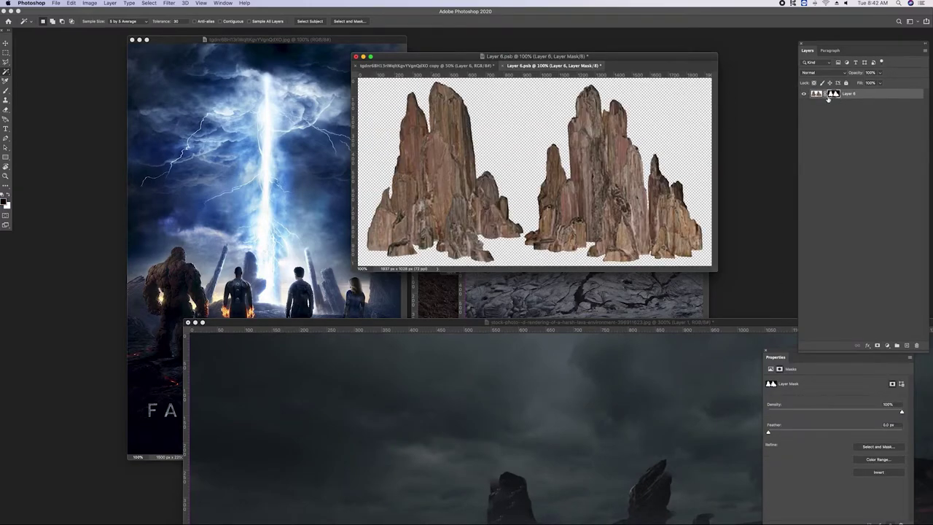
pyautogui.rightClick(833, 93)
pyautogui.click(856, 113)
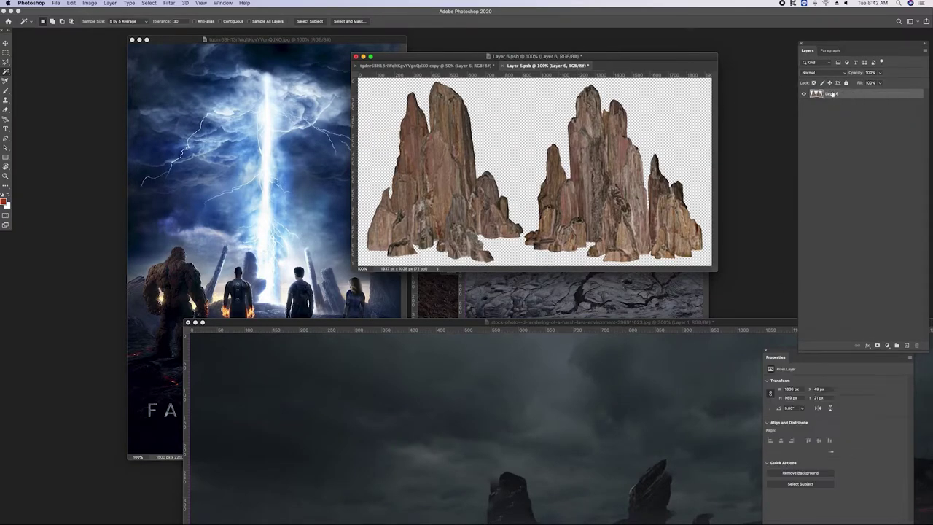
# Lasso the left rock cluster and copy it to Layer 7
pyautogui.press('l')
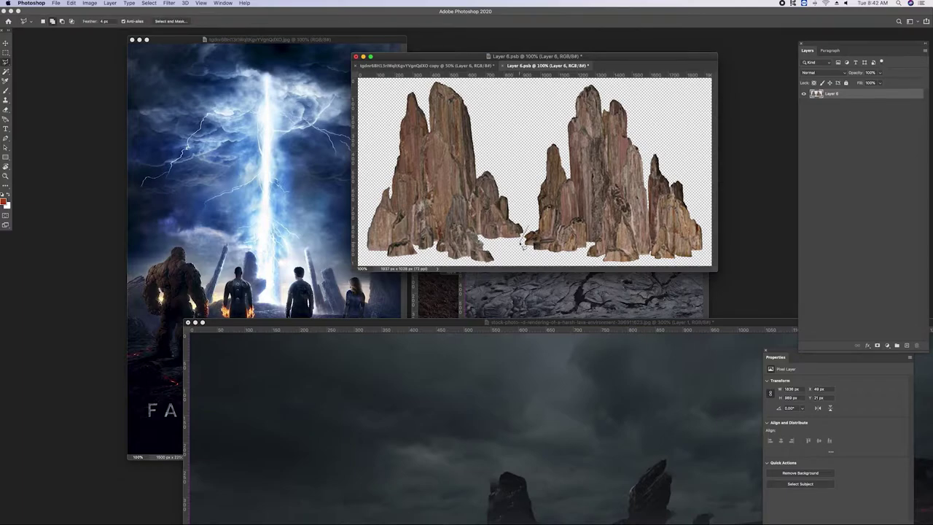
pyautogui.moveTo(522, 243); pyautogui.dragTo(514, 267)
pyautogui.moveTo(402, 68); pyautogui.dragTo(476, 82)
pyautogui.moveTo(518, 160); pyautogui.dragTo(519, 162)
pyautogui.hotkey('ctrl', 'j')
# Place Layer 7 rocks in the poster, scaled to about 69% and rotated -13°
pyautogui.press('v')
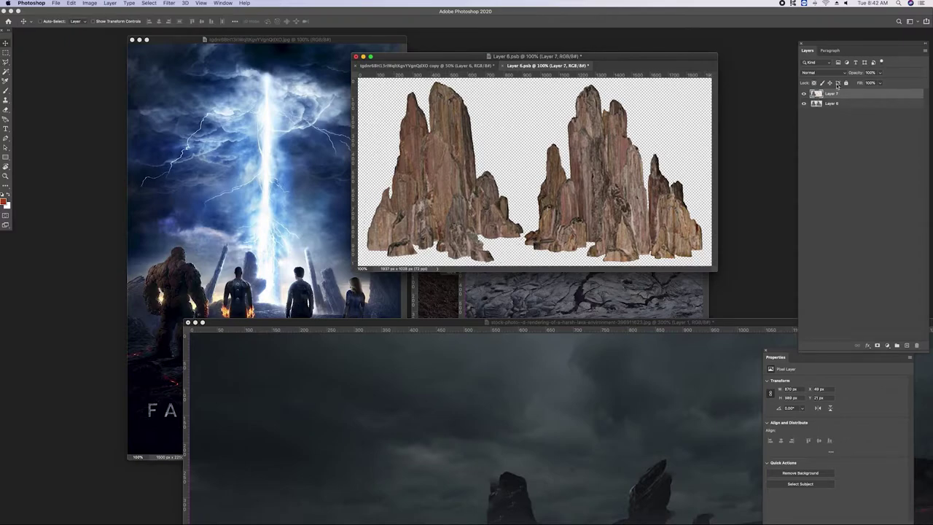
pyautogui.moveTo(539, 69); pyautogui.dragTo(725, 119)
pyautogui.moveTo(841, 97)
pyautogui.mouseDown()
pyautogui.moveTo(583, 172)
pyautogui.moveTo(583, 203)
pyautogui.mouseUp()
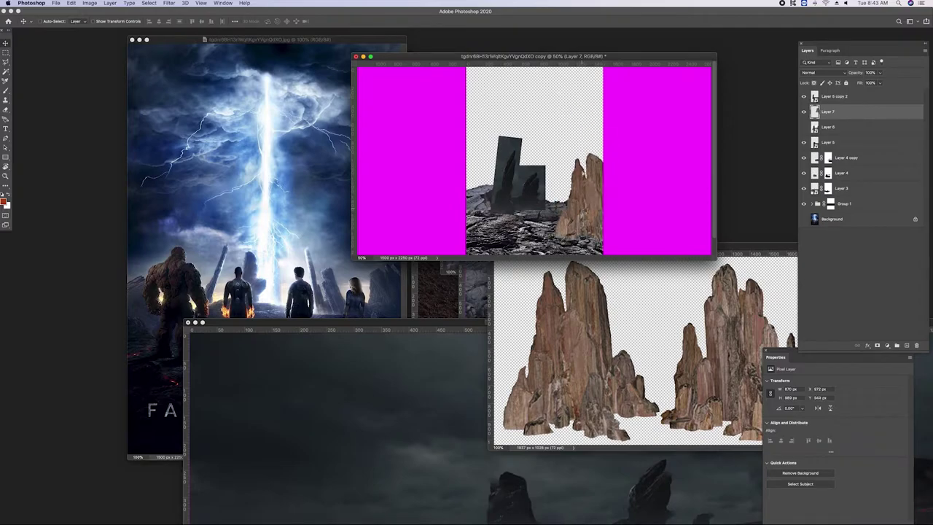
pyautogui.moveTo(594, 58); pyautogui.dragTo(648, 67)
pyautogui.hotkey('ctrl', '1')
pyautogui.moveTo(646, 292); pyautogui.dragTo(641, 241)
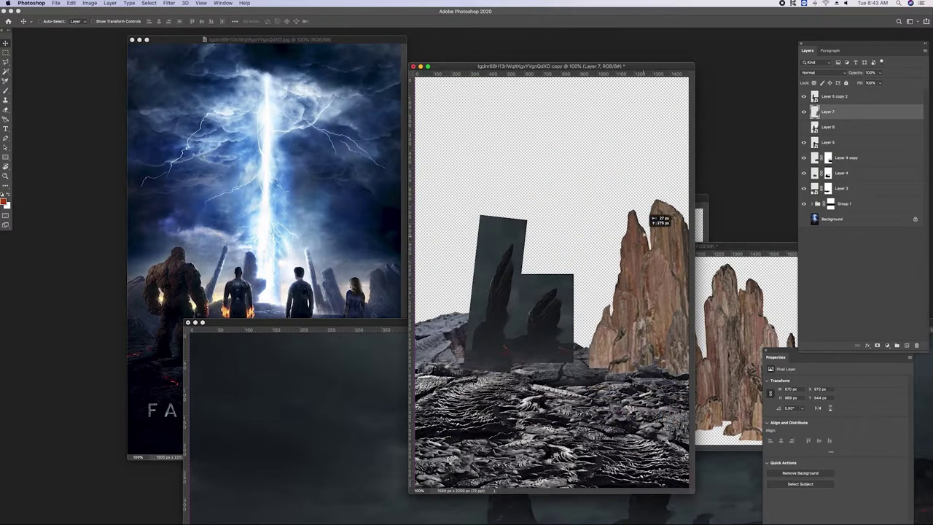
pyautogui.hotkey('ctrl', 't')
pyautogui.moveTo(587, 204); pyautogui.dragTo(634, 259)
pyautogui.moveTo(671, 234); pyautogui.dragTo(650, 231)
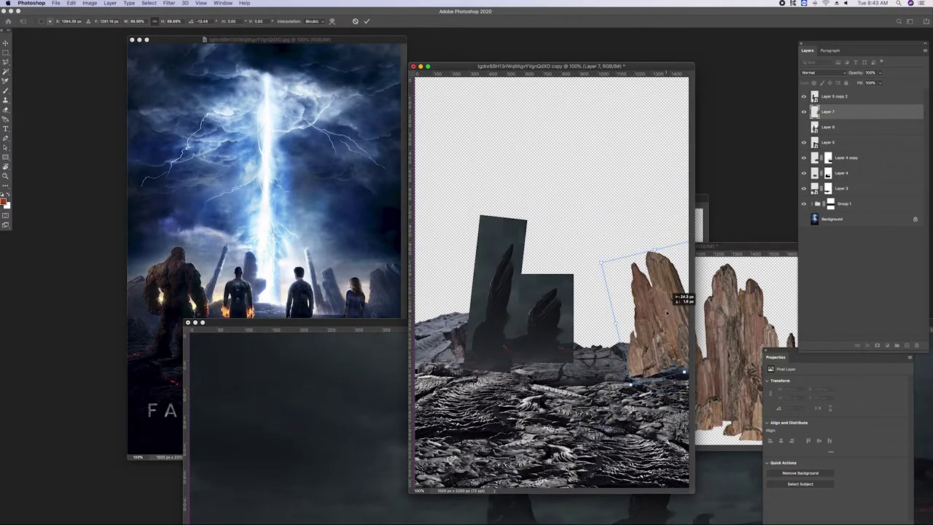
pyautogui.press('Return')
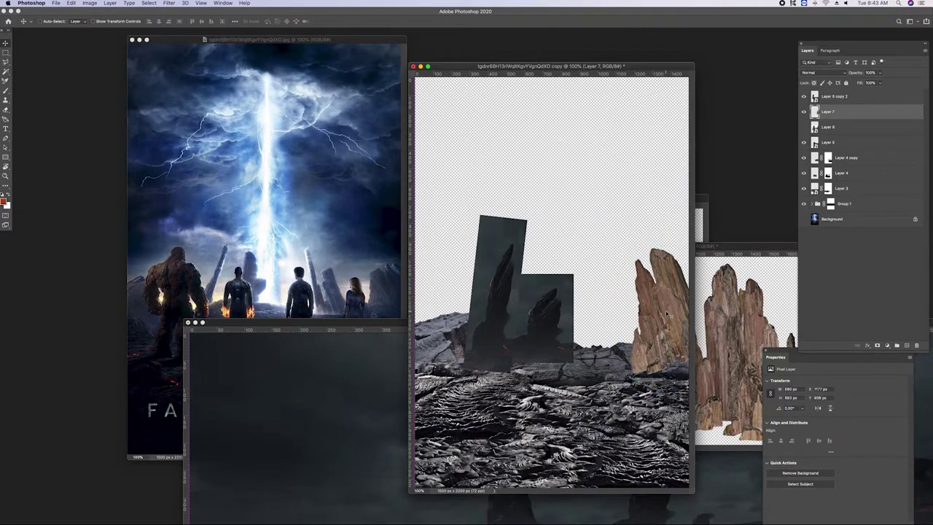
# Copy another rock cluster from Layer 6.psb into the poster, scaled to about 68%
pyautogui.doubleClick(674, 299)
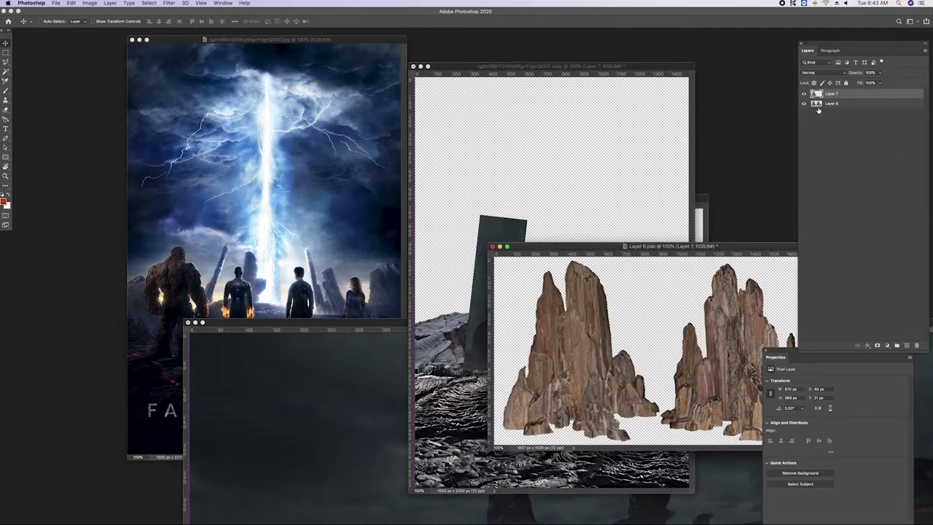
pyautogui.press('m')
pyautogui.moveTo(502, 260)
pyautogui.mouseDown()
pyautogui.moveTo(642, 366)
pyautogui.moveTo(660, 444)
pyautogui.mouseUp()
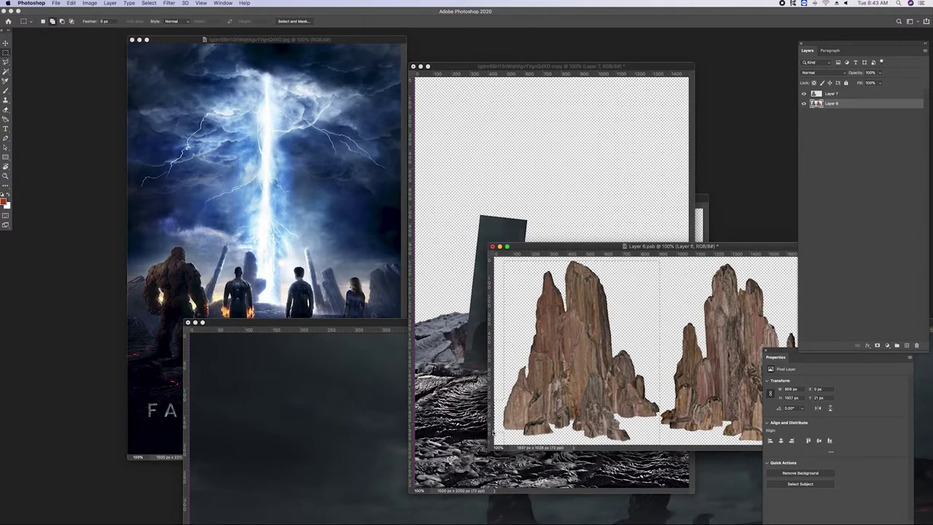
pyautogui.hotkey('ctrl', 'j')
pyautogui.moveTo(816, 103)
pyautogui.mouseDown()
pyautogui.moveTo(580, 168)
pyautogui.moveTo(618, 308)
pyautogui.mouseUp()
pyautogui.hotkey('ctrl', 't')
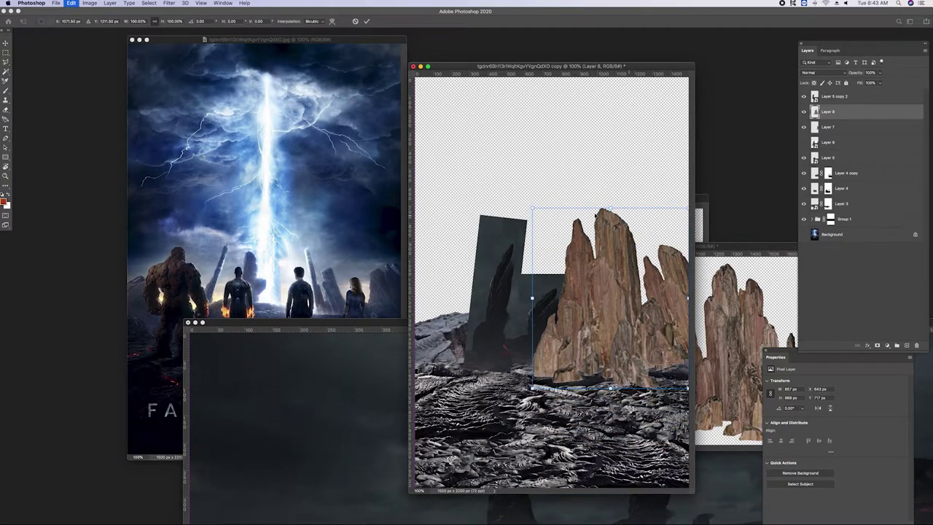
pyautogui.moveTo(534, 209); pyautogui.dragTo(613, 257)
pyautogui.moveTo(626, 306); pyautogui.dragTo(609, 290)
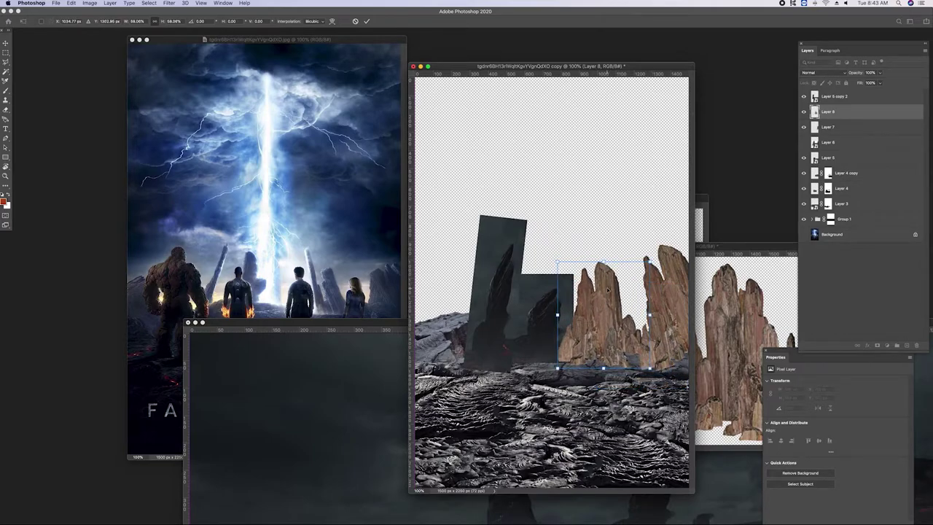
pyautogui.press('Return')
# Narrow the new rocks to about 84% width and tilt them about 3°
pyautogui.rightClick(625, 279)
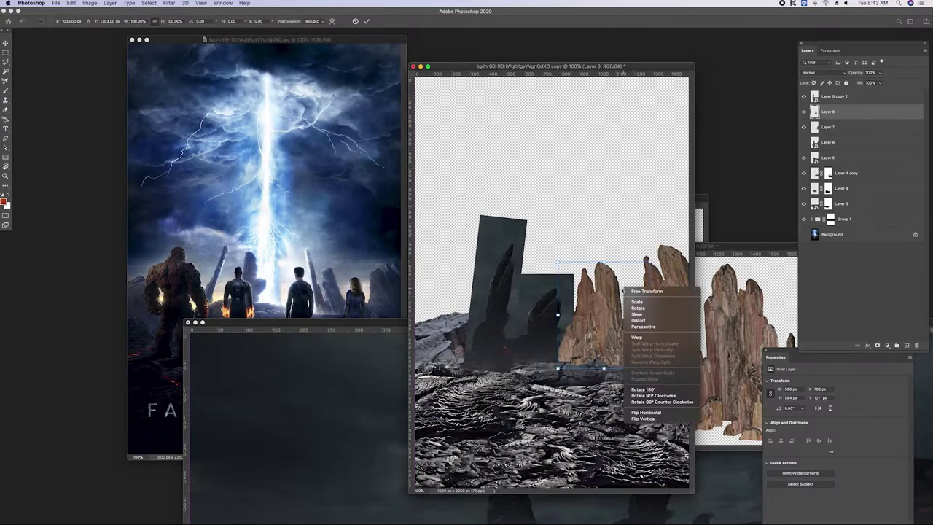
pyautogui.hotkey('ctrl', 't')
pyautogui.moveTo(586, 262); pyautogui.dragTo(585, 262)
pyautogui.moveTo(548, 317); pyautogui.dragTo(569, 316)
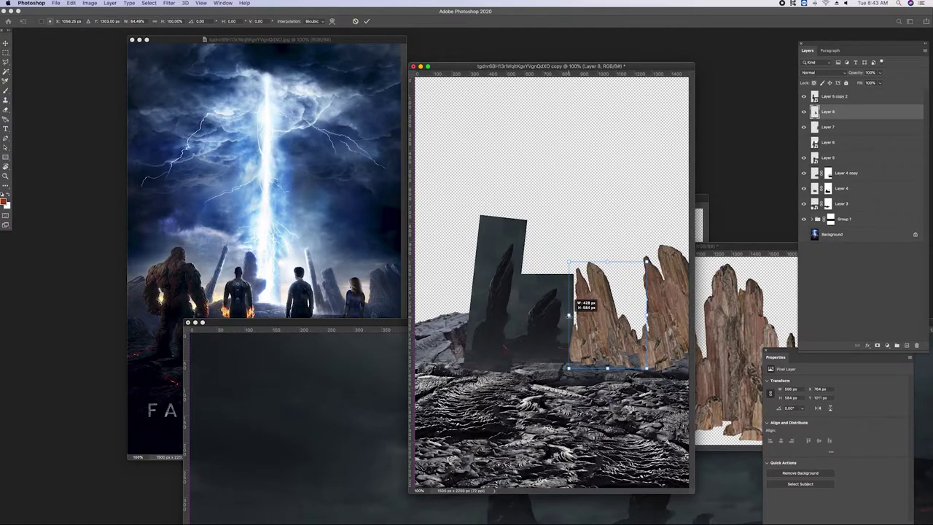
pyautogui.moveTo(636, 264); pyautogui.dragTo(628, 232)
pyautogui.press('Return')
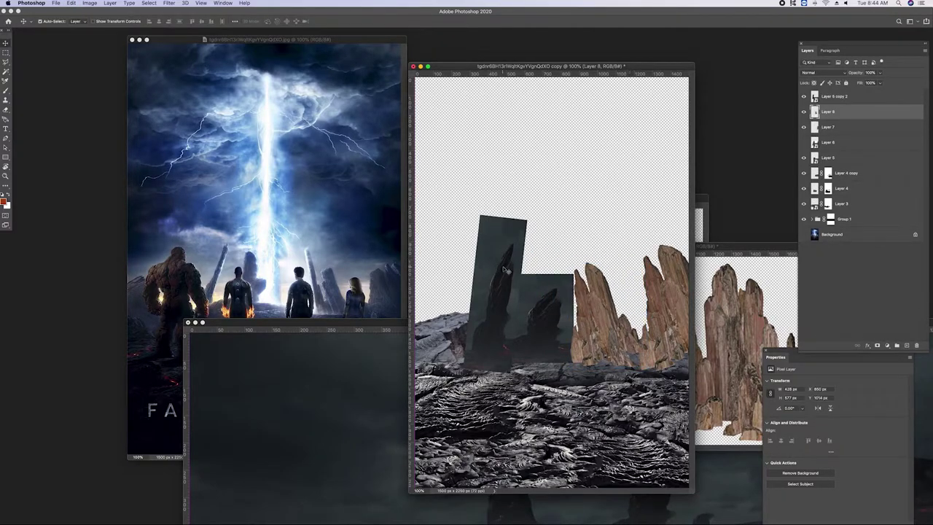
# Lower the right rock cluster slightly and bring the rock source document forward
pyautogui.click(498, 265)
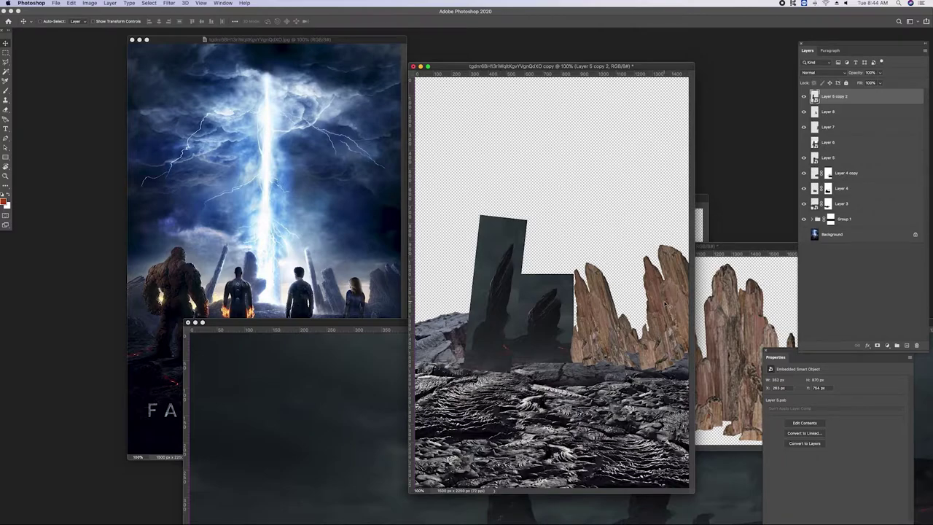
pyautogui.moveTo(665, 305); pyautogui.dragTo(667, 306)
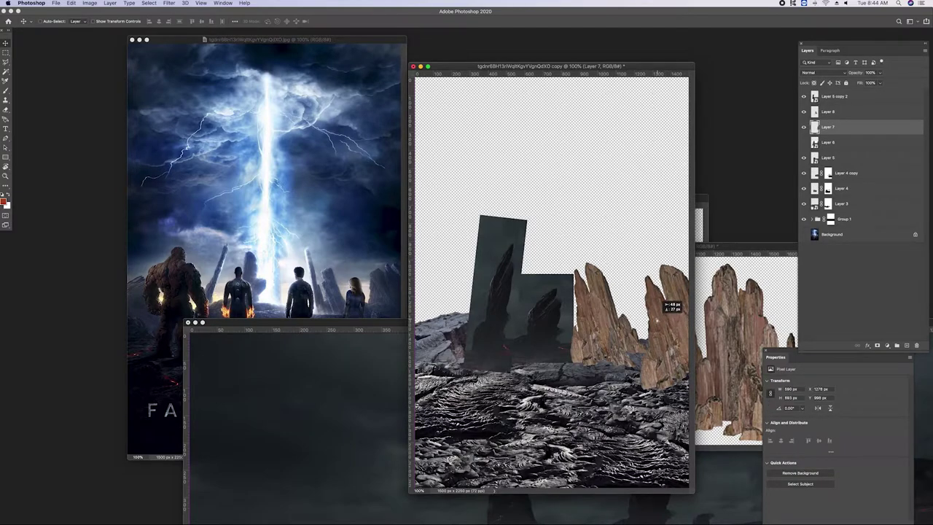
pyautogui.hotkey('ctrl', 'Tab')
pyautogui.moveTo(706, 250); pyautogui.dragTo(646, 287)
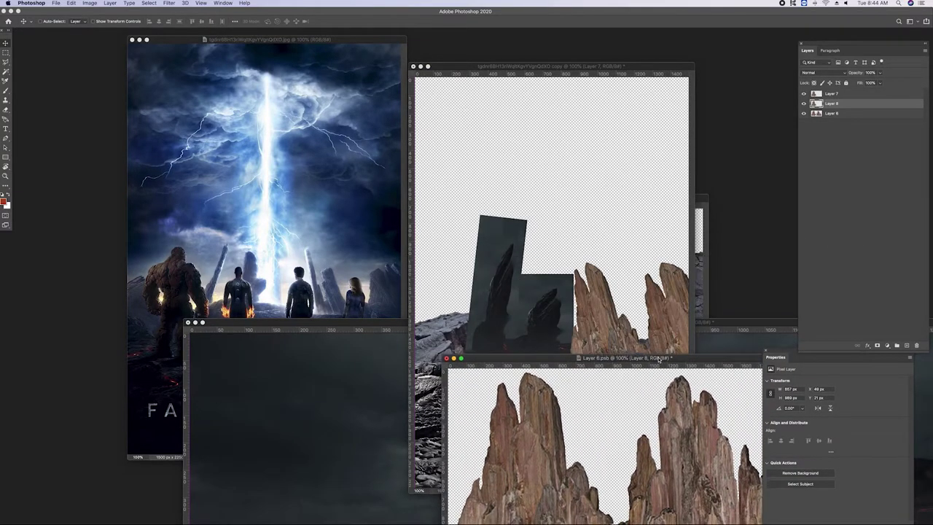
# Lasso the right rock cluster from the original rock layer and copy it to a new layer
pyautogui.click(816, 113)
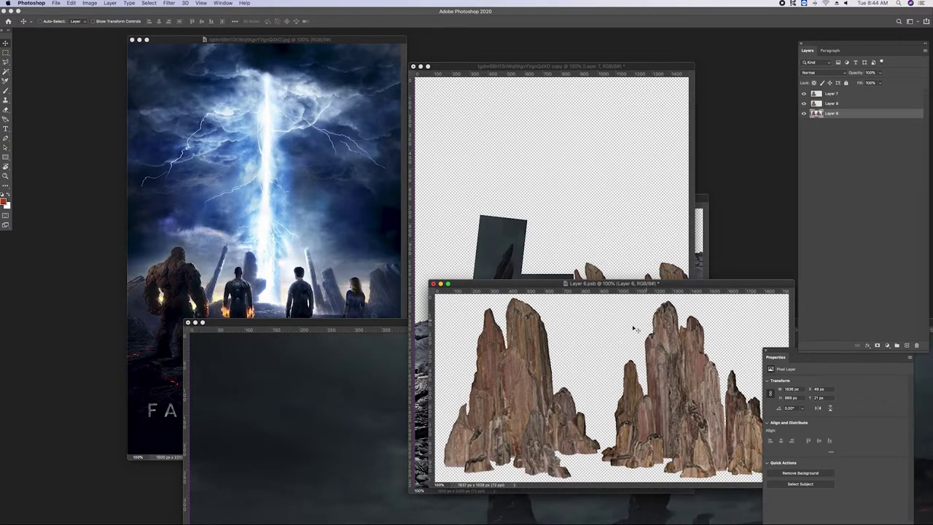
pyautogui.press('l')
pyautogui.moveTo(606, 348); pyautogui.dragTo(758, 479)
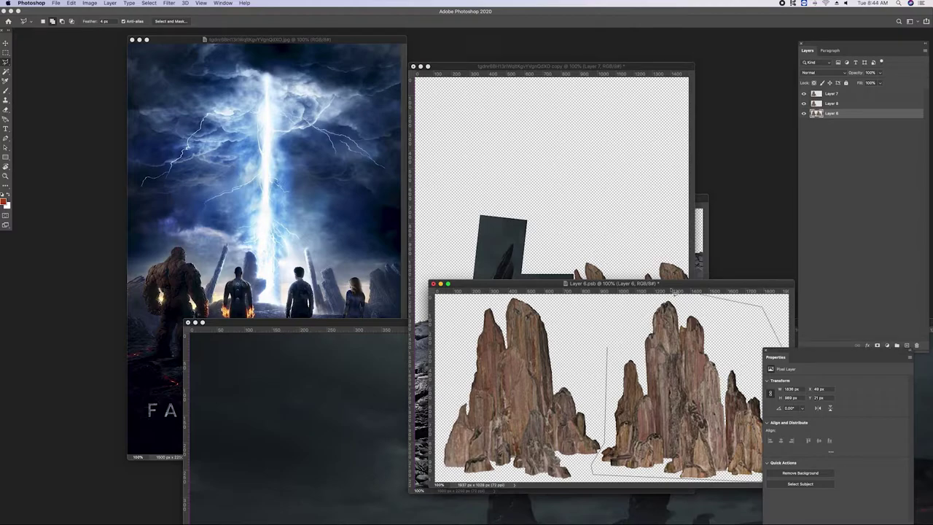
pyautogui.moveTo(786, 481); pyautogui.dragTo(603, 320)
pyautogui.press('super+j')
# Bring the new rocks into the poster, shift them right and up, and place them under Layer 5 copy 2
pyautogui.press('v')
pyautogui.moveTo(838, 115)
pyautogui.mouseDown()
pyautogui.moveTo(635, 185)
pyautogui.moveTo(548, 350)
pyautogui.mouseUp()
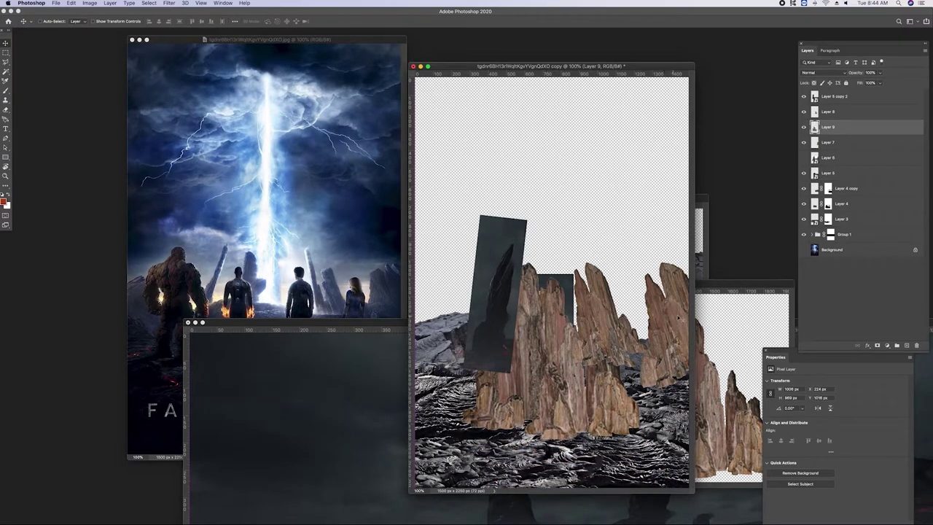
pyautogui.moveTo(678, 318); pyautogui.dragTo(808, 275)
pyautogui.moveTo(828, 111); pyautogui.dragTo(835, 109)
# Resize and horizontally flip the new rocks, shorten them vertically, and slide them right
pyautogui.hotkey('ctrl', 't')
pyautogui.moveTo(585, 217); pyautogui.dragTo(596, 243)
pyautogui.rightClick(665, 291)
pyautogui.click(693, 421)
pyautogui.press('Return')
pyautogui.hotkey('ctrl', 't')
pyautogui.moveTo(658, 246); pyautogui.dragTo(660, 264)
pyautogui.moveTo(577, 359); pyautogui.dragTo(635, 374)
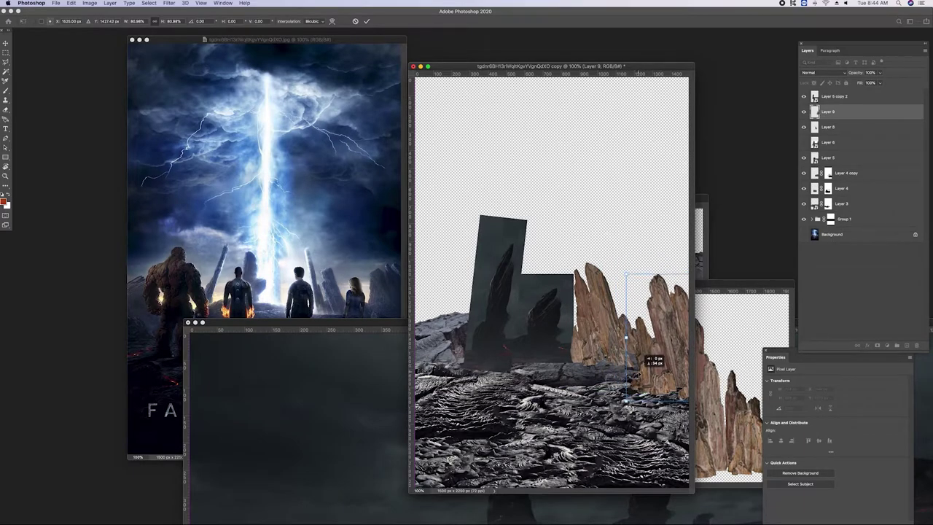
pyautogui.press('Return')
# Duplicate the Layer 8 rocks, then nudge the duplicate, the dark slab right and the brown cluster left and down
pyautogui.click(828, 127)
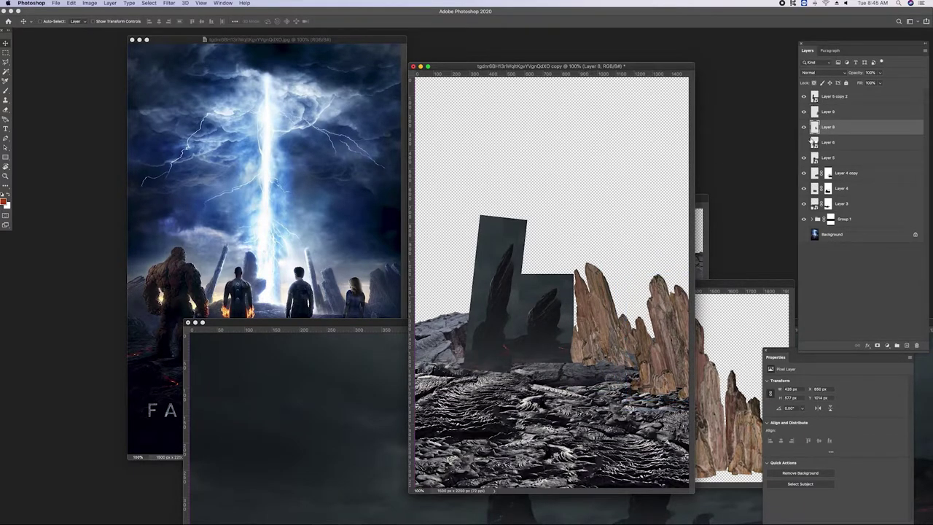
pyautogui.hotkey('ctrl', 'j')
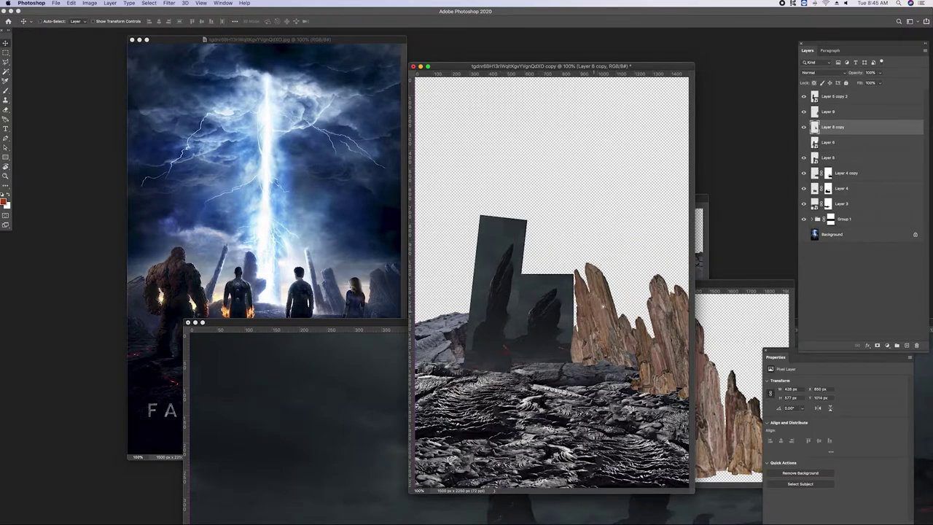
pyautogui.moveTo(581, 308); pyautogui.dragTo(594, 318)
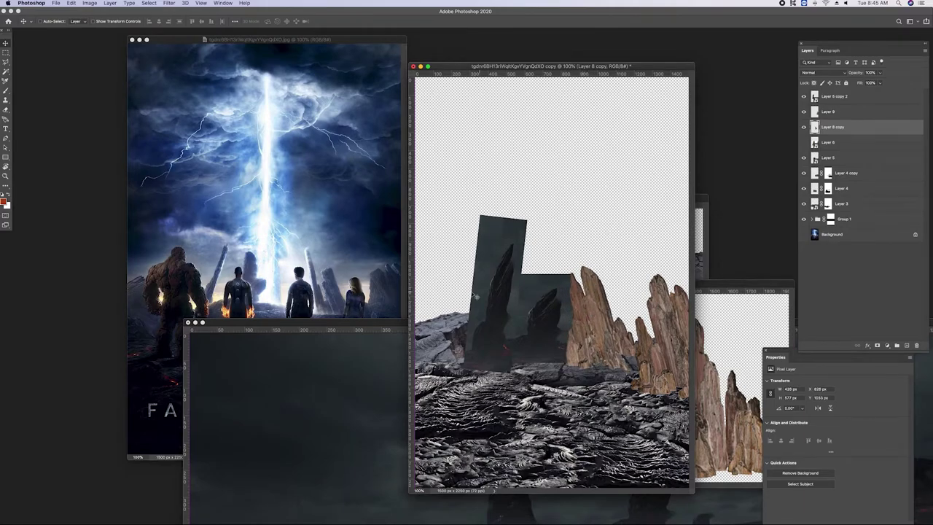
pyautogui.moveTo(476, 295); pyautogui.dragTo(481, 291)
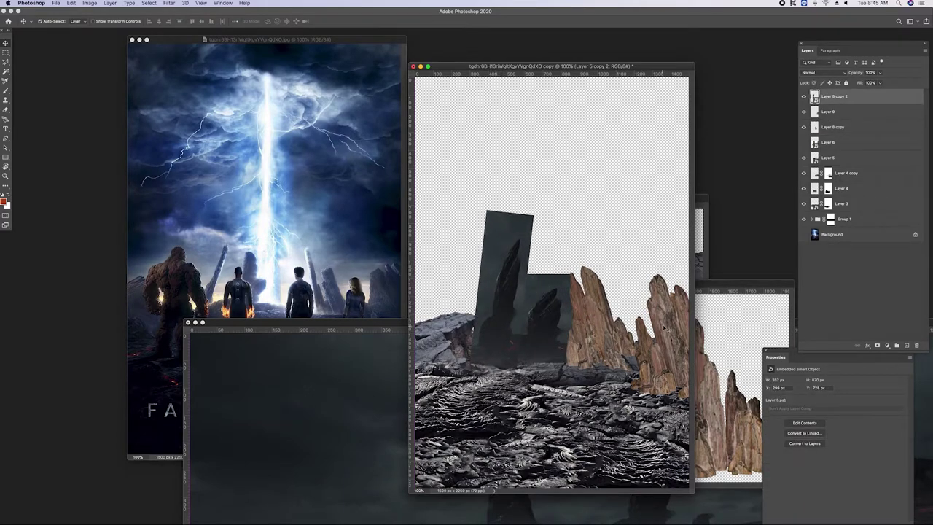
pyautogui.moveTo(663, 326); pyautogui.dragTo(647, 333)
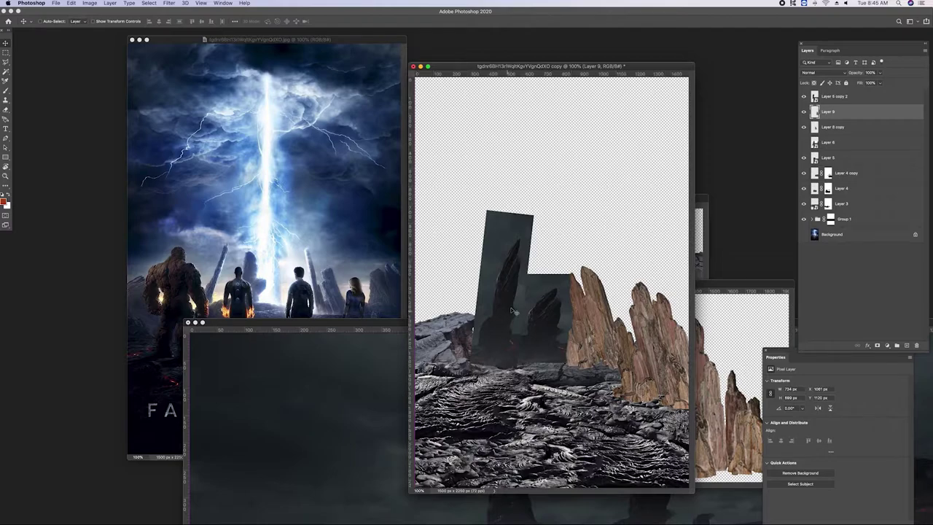
pyautogui.doubleClick(815, 96)
# Trace the rock spire's outline with the Pen tool and convert the path to a selection
pyautogui.moveTo(524, 217); pyautogui.dragTo(742, 470)
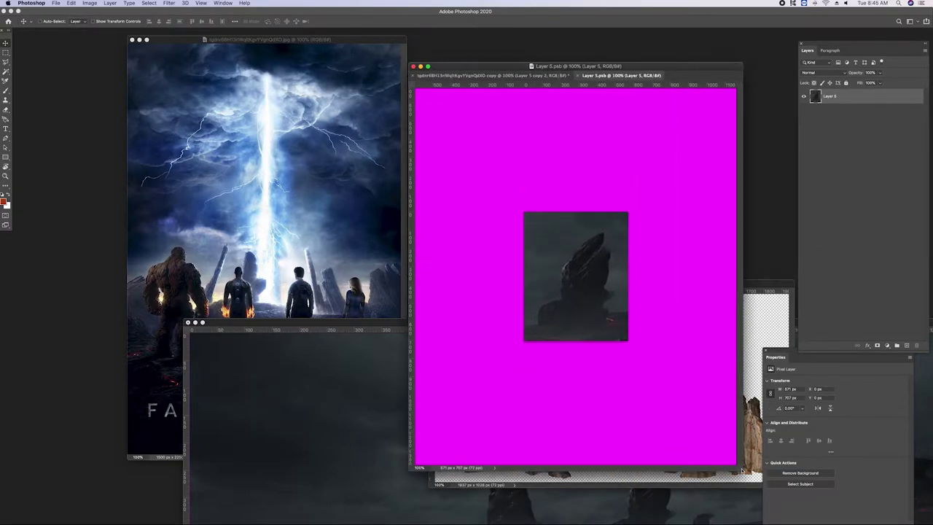
pyautogui.press('p')
pyautogui.hotkey('ctrl', '+')
pyautogui.hotkey('ctrl', '+')
pyautogui.click(461, 425)
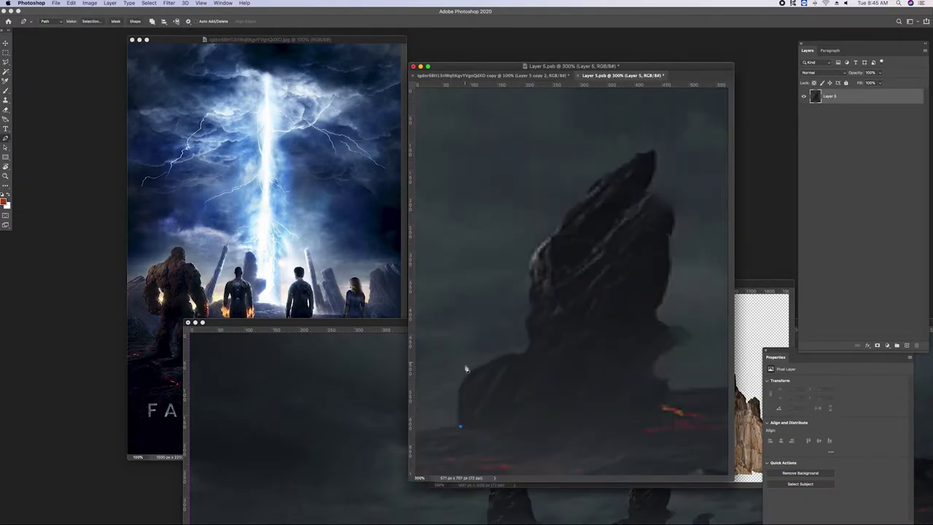
pyautogui.moveTo(490, 363); pyautogui.dragTo(508, 358)
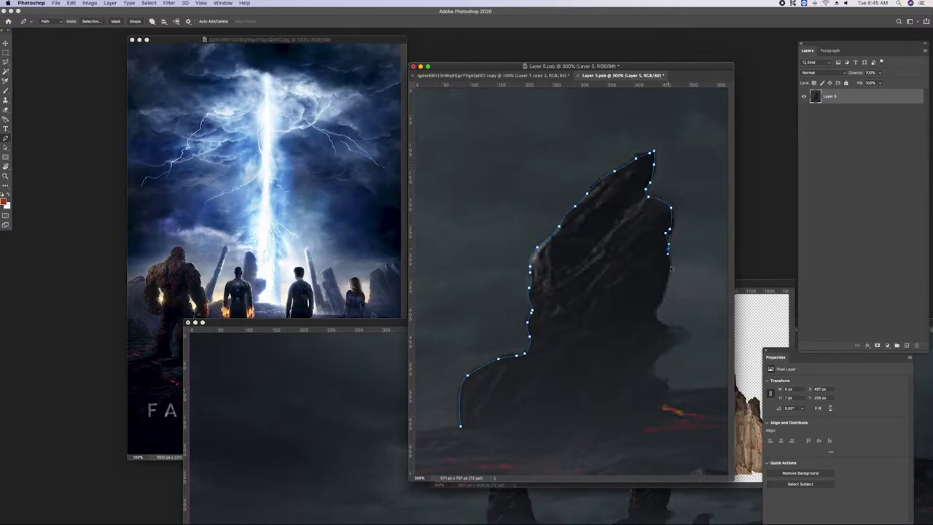
pyautogui.click(676, 329)
pyautogui.click(680, 330)
pyautogui.click(663, 435)
pyautogui.click(450, 436)
pyautogui.click(460, 425)
pyautogui.hotkey('ctrl', 'Return')
# Mask the rock off its grey background with ~1.4 px feather, save it, and shift the spire about 23 px right
pyautogui.click(877, 344)
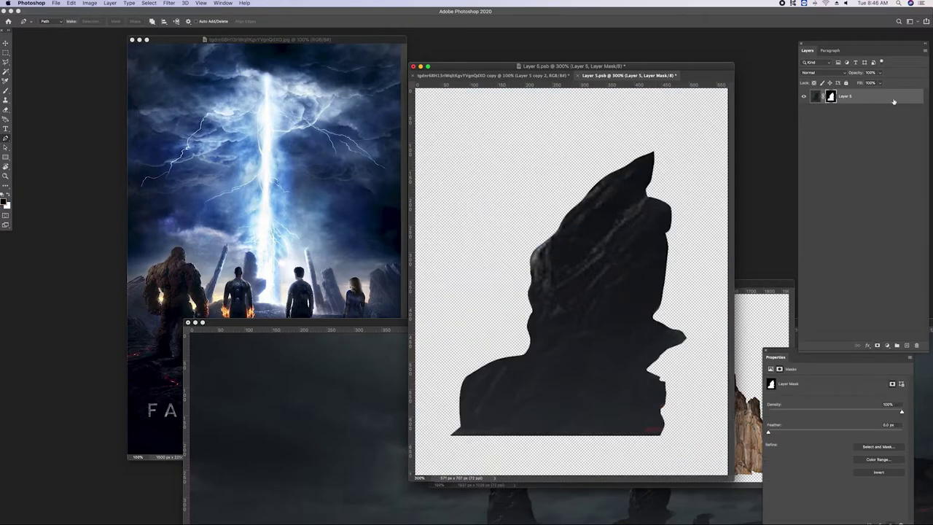
pyautogui.moveTo(768, 432); pyautogui.dragTo(776, 430)
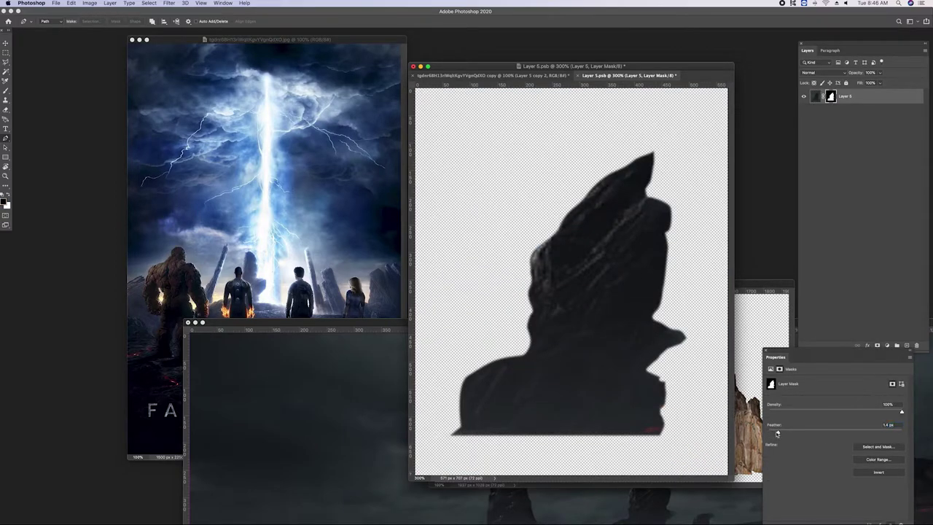
pyautogui.hotkey('ctrl', 'w')
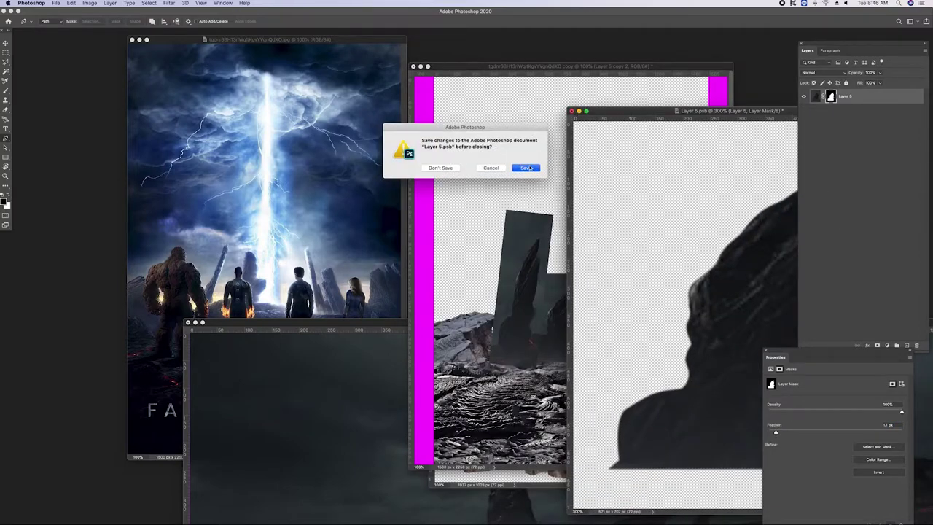
pyautogui.click(525, 168)
pyautogui.press('v')
pyautogui.moveTo(532, 308); pyautogui.dragTo(548, 306)
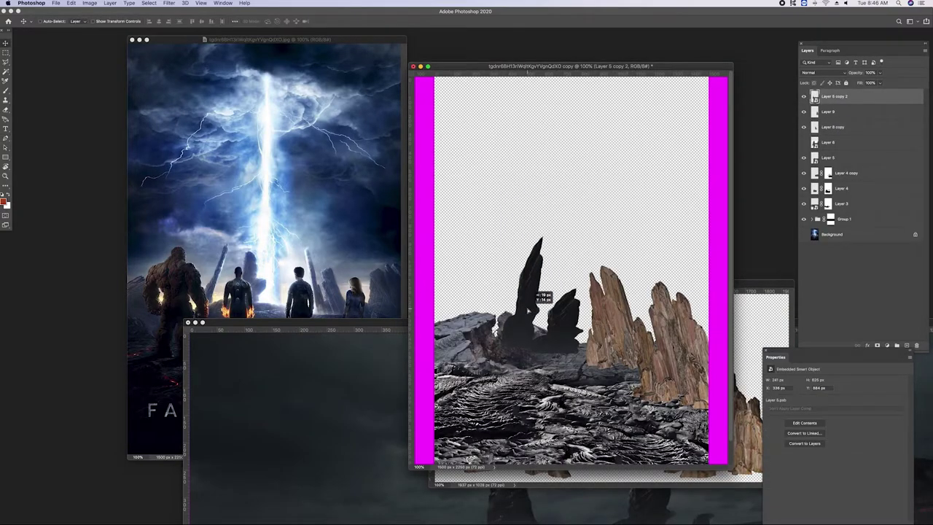
# Rotate the Layer 3 grey rocks about 8° and shift them right and down
pyautogui.keyDown('ctrl'); pyautogui.click(479, 316); pyautogui.keyUp('ctrl')
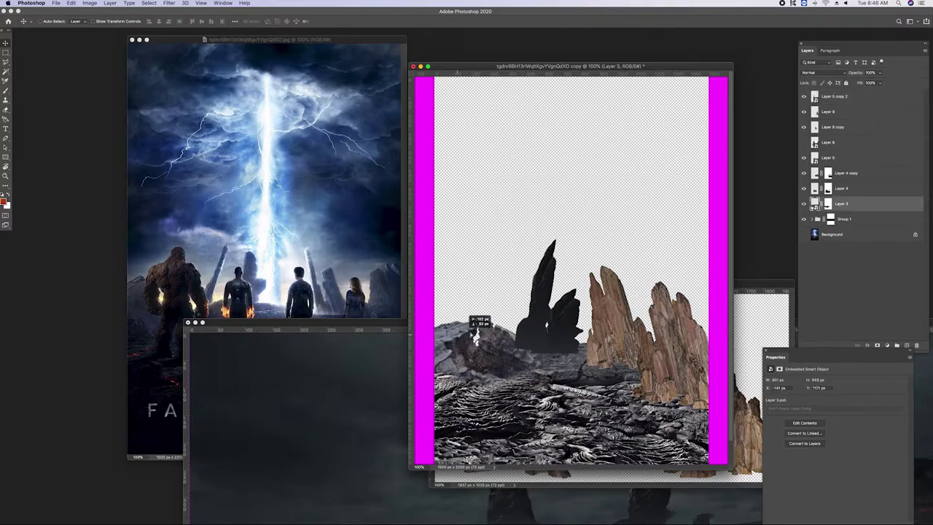
pyautogui.hotkey('ctrl', 't')
pyautogui.moveTo(556, 279); pyautogui.dragTo(551, 268)
pyautogui.moveTo(476, 317); pyautogui.dragTo(502, 329)
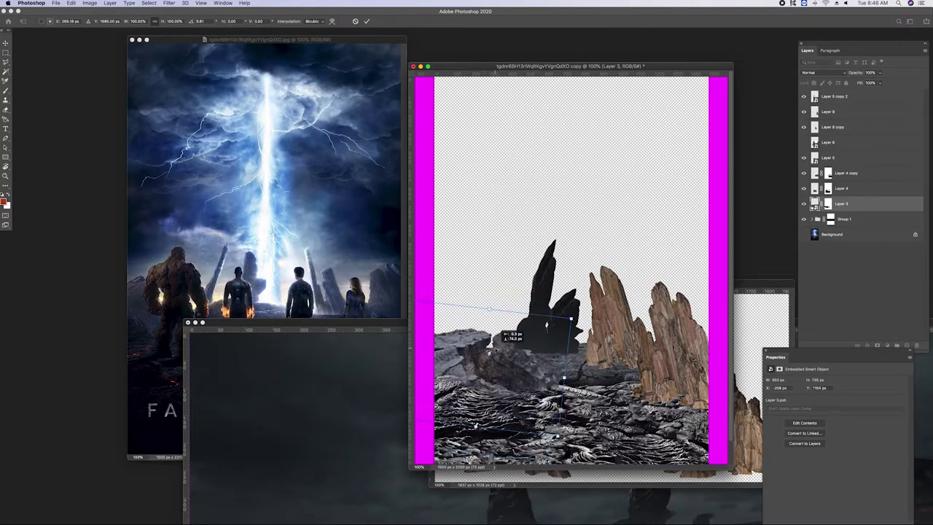
pyautogui.press('Return')
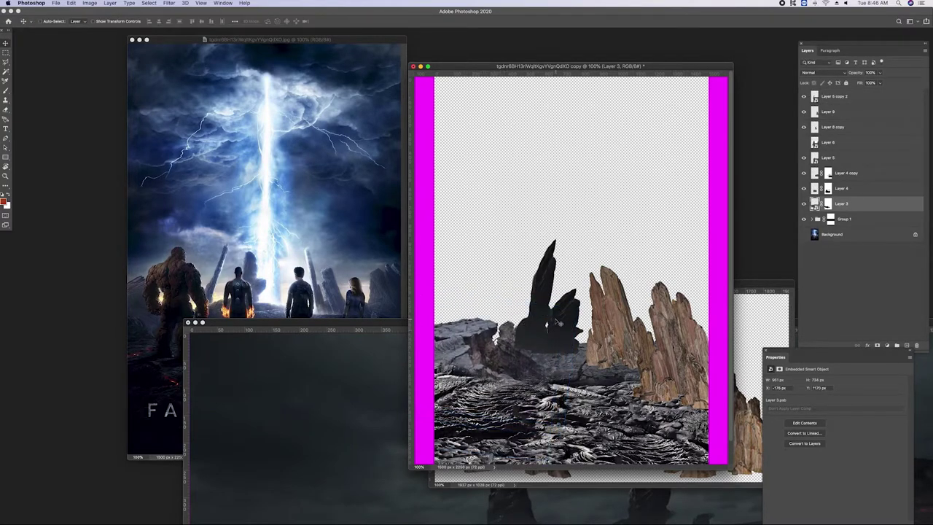
# Try moving the Layer 5 spire layers below Layer 3, then undo the reorder
pyautogui.click(831, 142)
pyautogui.keyDown('shift'); pyautogui.click(831, 96); pyautogui.keyUp('shift')
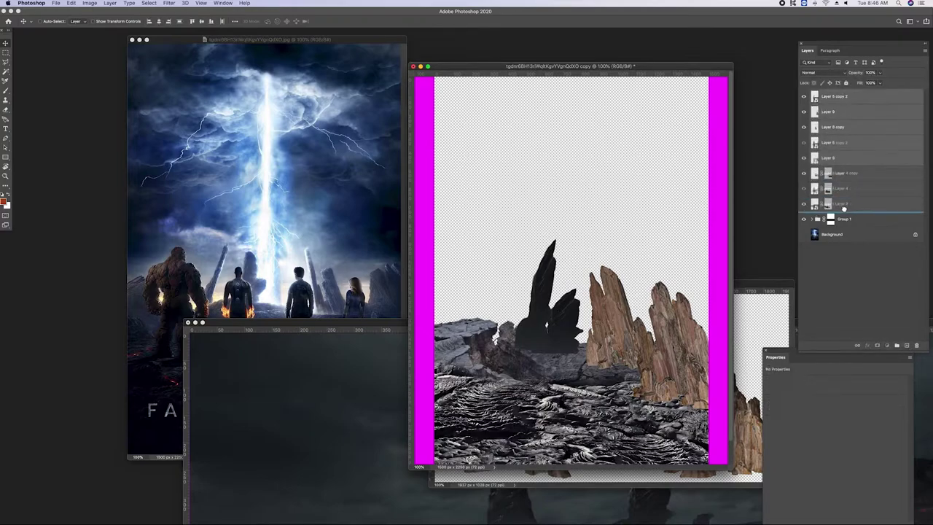
pyautogui.moveTo(846, 157); pyautogui.dragTo(846, 211)
pyautogui.hotkey('ctrl', 'z')
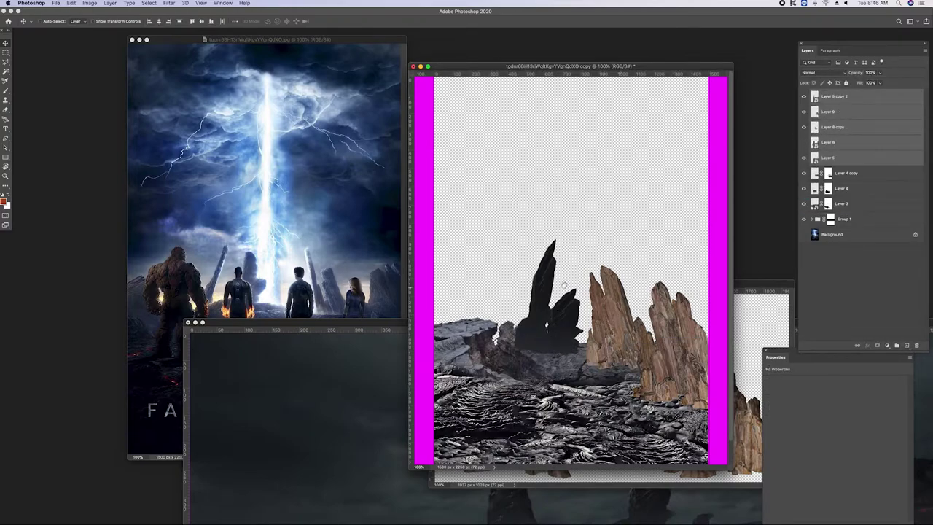
# Close the lava stock photo and Layer 6.psb without saving, and fit the poster in an enlarged window
pyautogui.scroll(-1, 564, 285)
pyautogui.click(378, 323)
pyautogui.moveTo(498, 326)
pyautogui.mouseDown()
pyautogui.moveTo(507, 250)
pyautogui.moveTo(527, 299)
pyautogui.mouseUp()
pyautogui.click(216, 294)
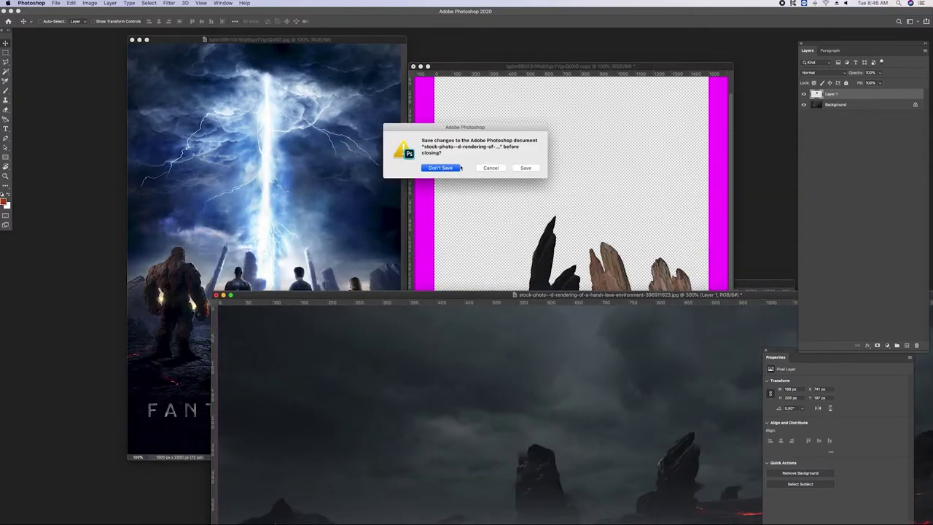
pyautogui.click(449, 168)
pyautogui.click(433, 285)
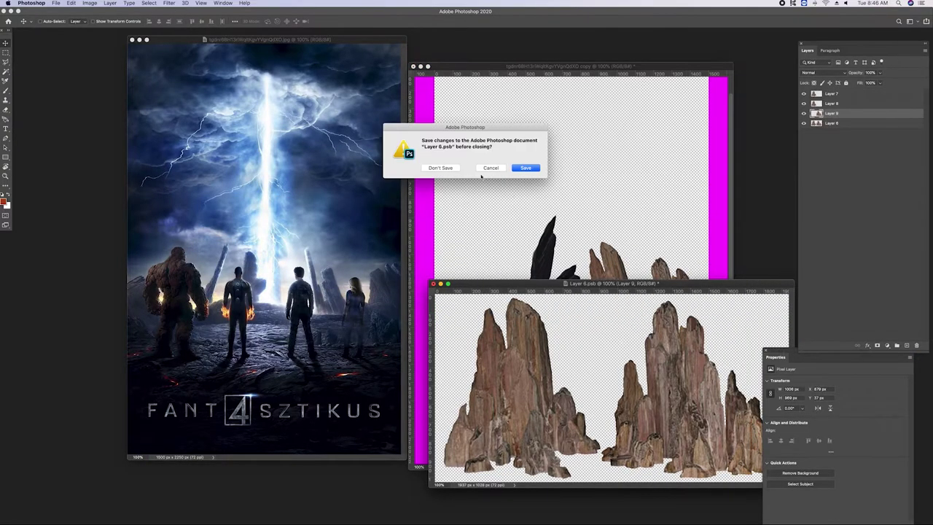
pyautogui.click(440, 168)
pyautogui.press('super+minus')
pyautogui.moveTo(600, 355); pyautogui.dragTo(689, 383)
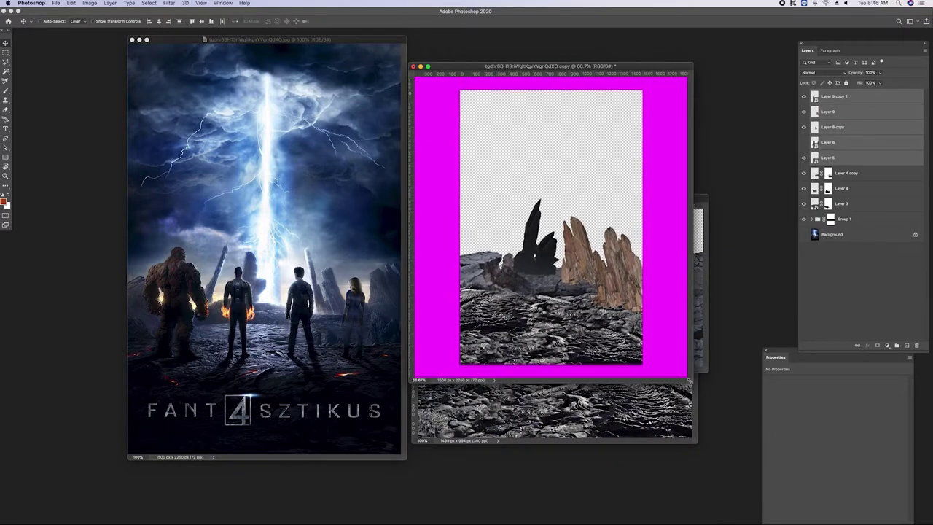
# Duplicate the Layer 3 grey rocks, place a copy lower in the foreground, and raise it to the top of the stack
pyautogui.click(699, 330)
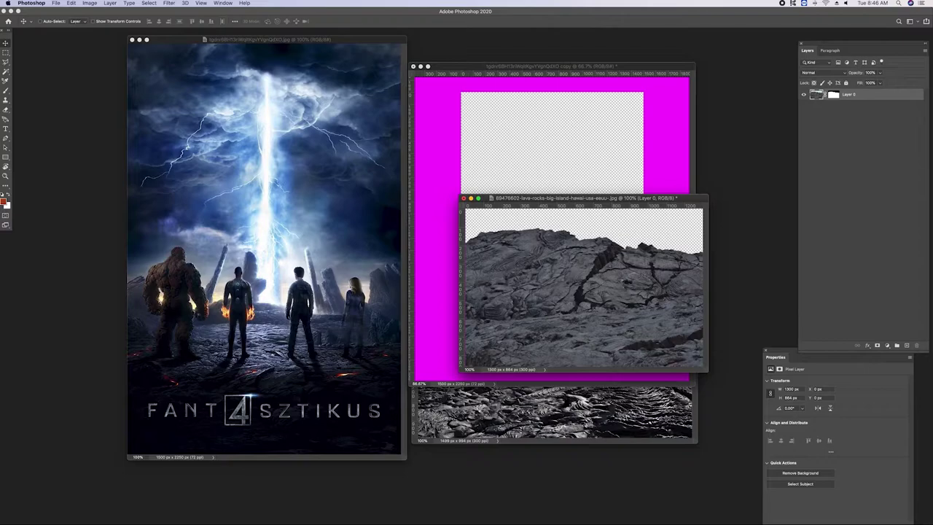
pyautogui.press('Tab')
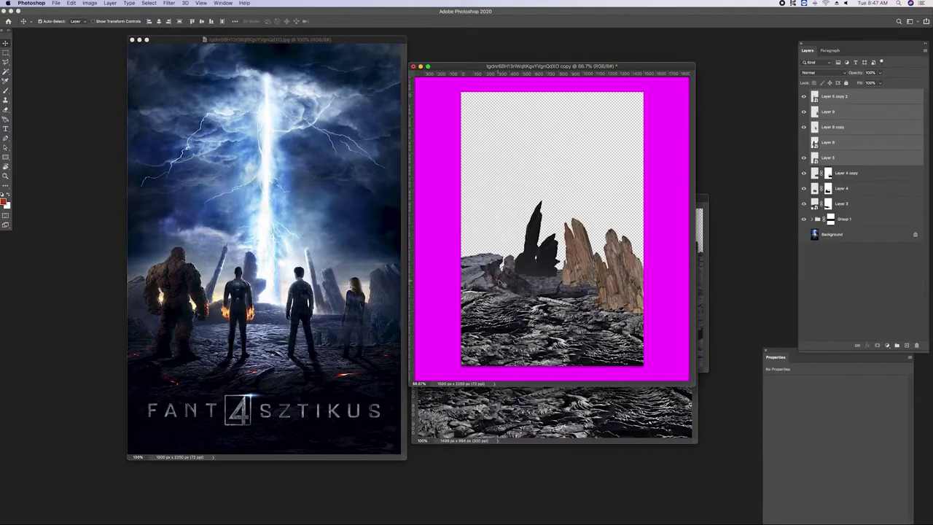
pyautogui.click(878, 204)
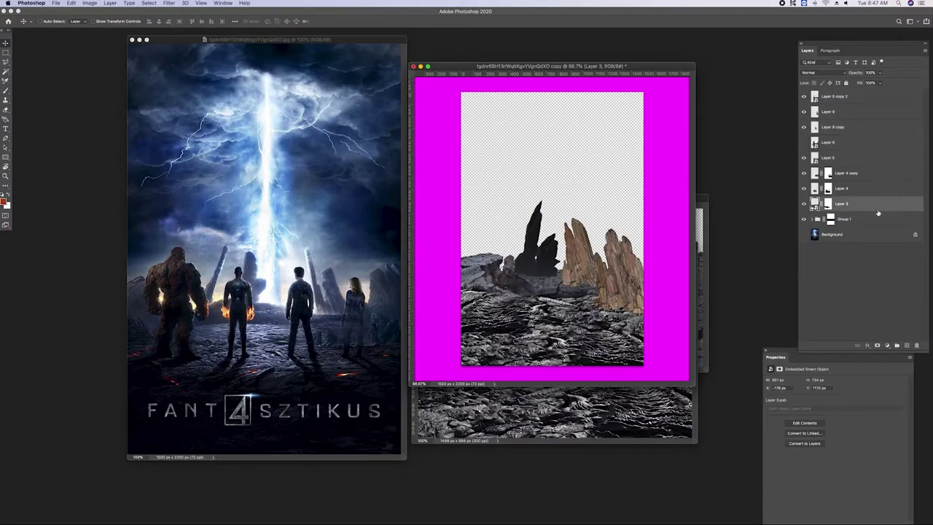
pyautogui.hotkey('ctrl', 'j')
pyautogui.moveTo(502, 277); pyautogui.dragTo(556, 333)
pyautogui.moveTo(849, 205); pyautogui.dragTo(845, 94)
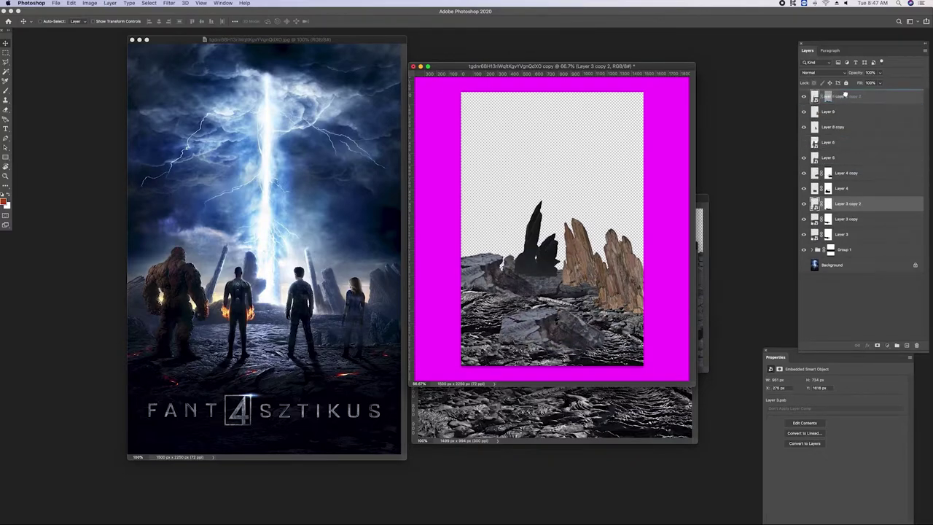
pyautogui.moveTo(583, 328); pyautogui.dragTo(653, 312)
# Flip the Layer 3 copy 2 rocks horizontally and position them in the lower-right foreground
pyautogui.hotkey('ctrl', 't')
pyautogui.rightClick(604, 300)
pyautogui.click(634, 427)
pyautogui.press('Return')
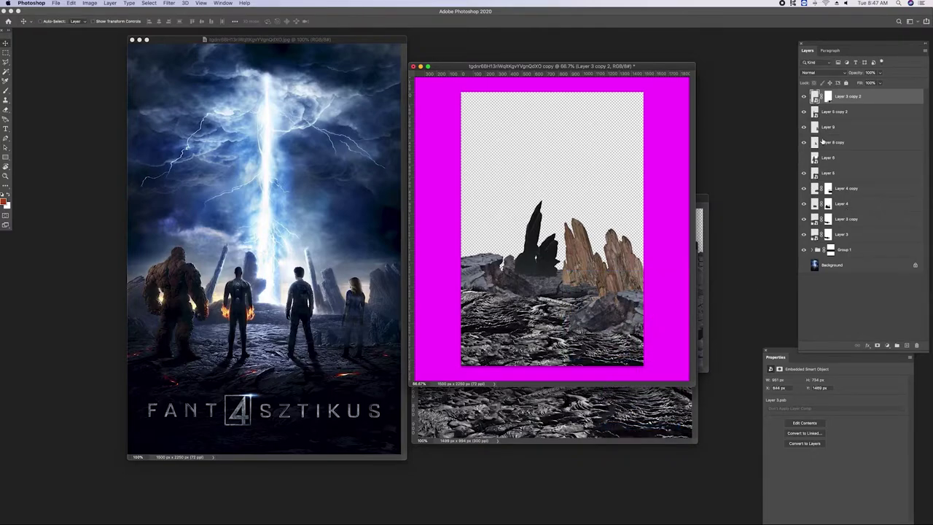
pyautogui.moveTo(605, 320); pyautogui.dragTo(600, 345)
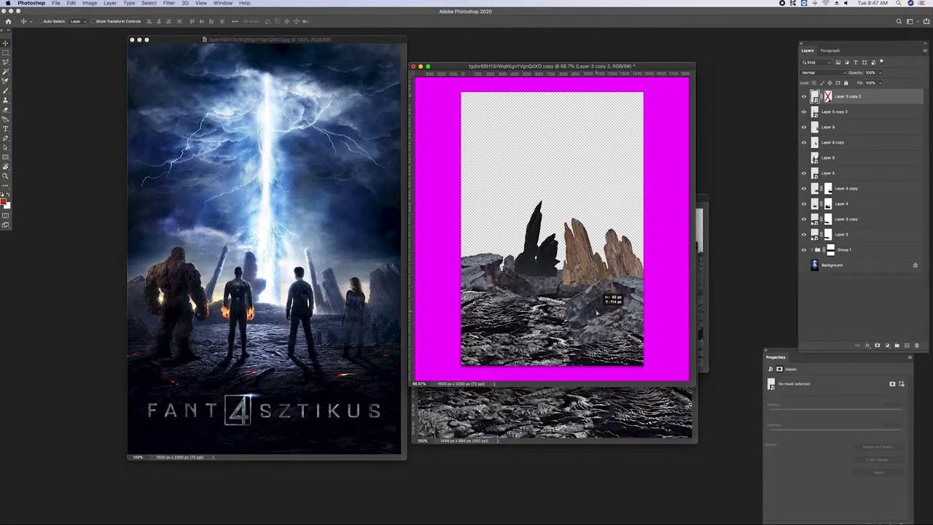
pyautogui.moveTo(599, 348); pyautogui.dragTo(633, 315)
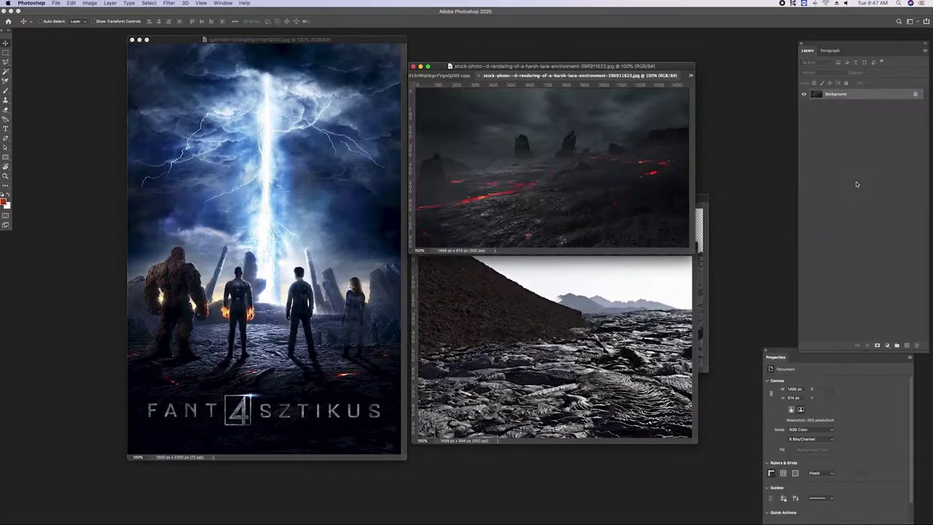
# Close the lava-environment and volcanic landscape photos without saving and bring the poster forward
pyautogui.moveTo(552, 75); pyautogui.dragTo(519, 107)
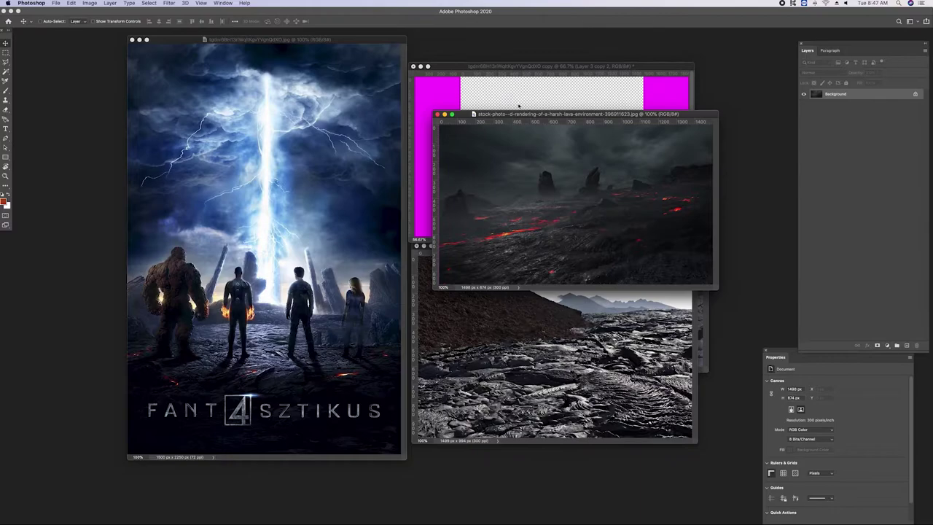
pyautogui.click(437, 115)
pyautogui.click(417, 246)
pyautogui.click(440, 167)
pyautogui.moveTo(543, 199); pyautogui.dragTo(466, 325)
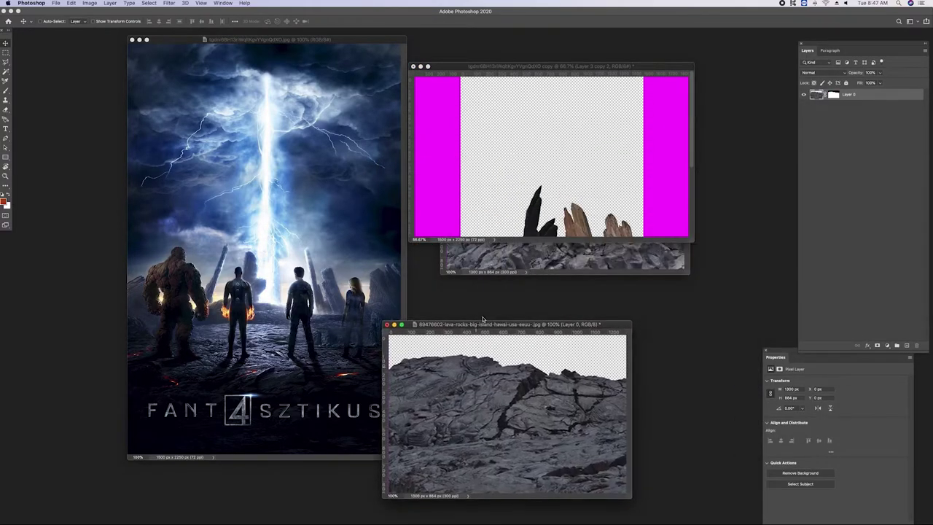
pyautogui.click(538, 257)
pyautogui.click(523, 89)
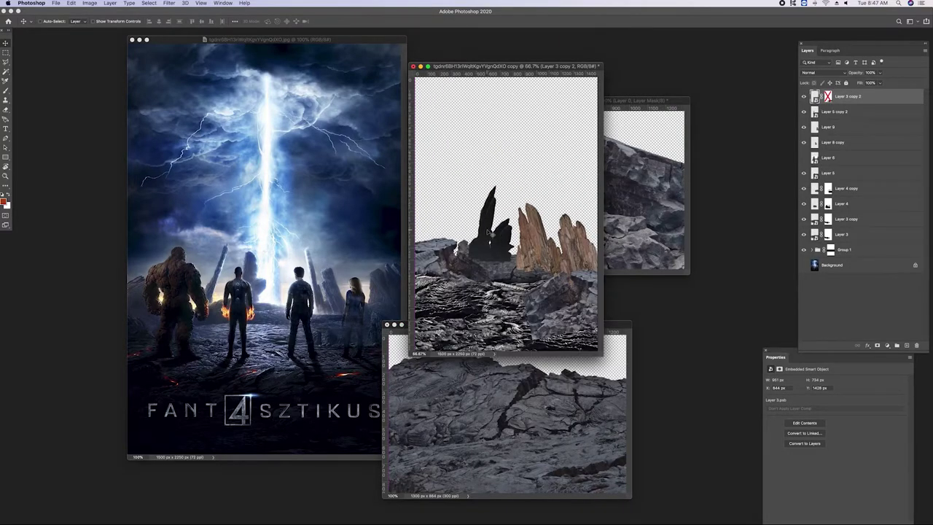
# Nudge the dark spire and shift the brown spire right, then add a Gradient fill layer above Background
pyautogui.click(488, 232)
pyautogui.moveTo(492, 234); pyautogui.dragTo(533, 238)
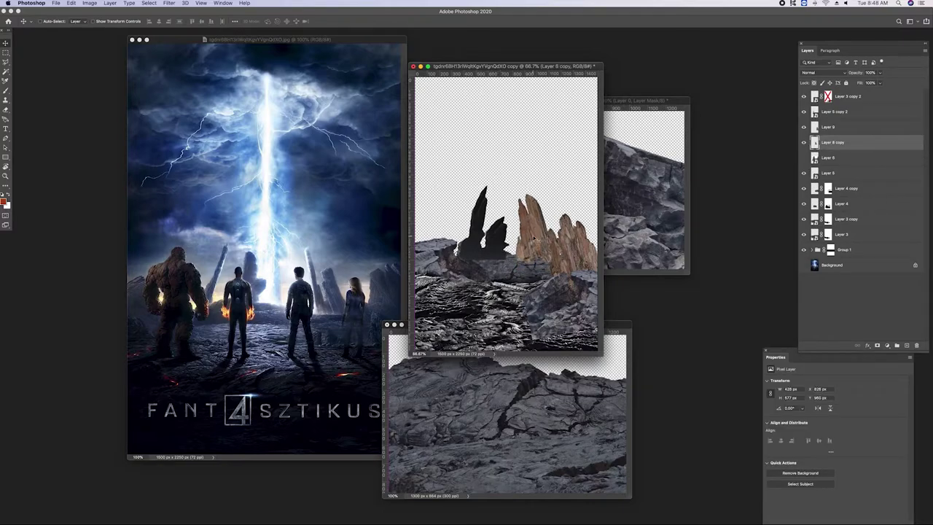
pyautogui.moveTo(534, 234); pyautogui.dragTo(592, 241)
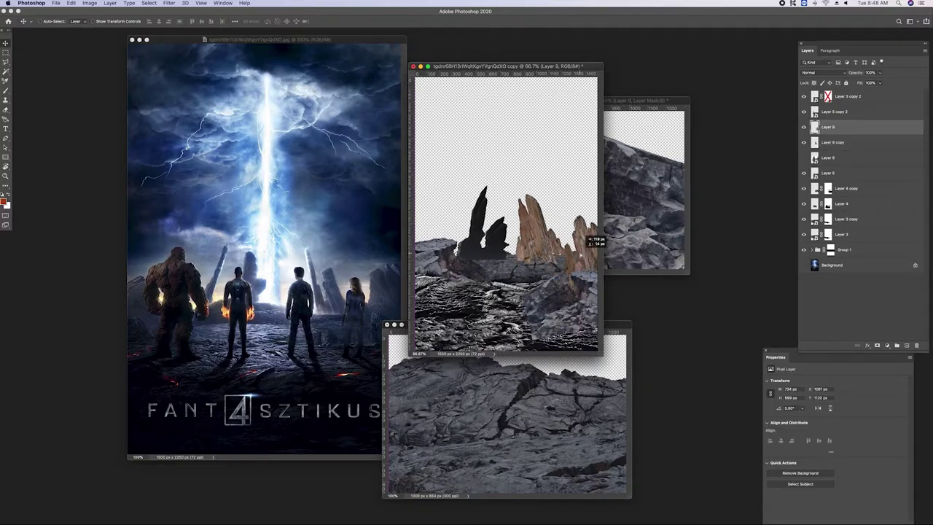
pyautogui.moveTo(592, 240); pyautogui.dragTo(588, 242)
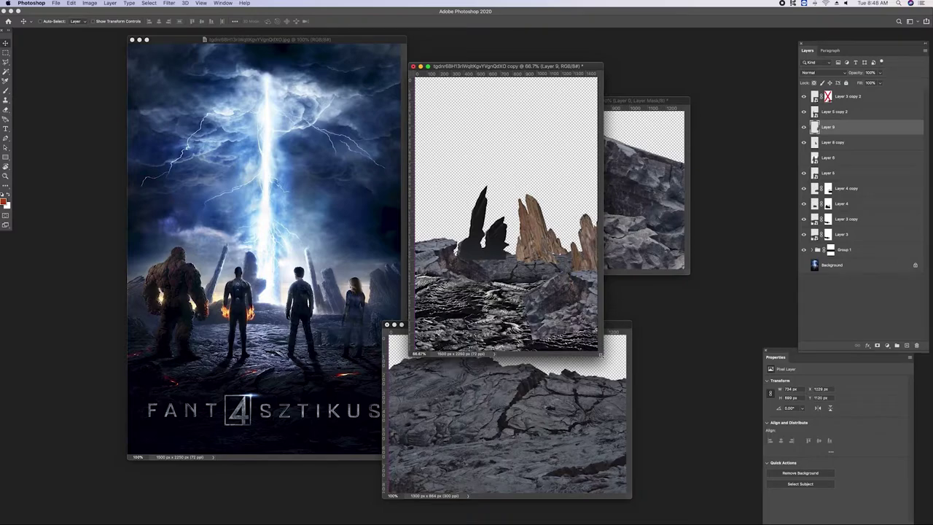
pyautogui.click(844, 266)
pyautogui.click(887, 345)
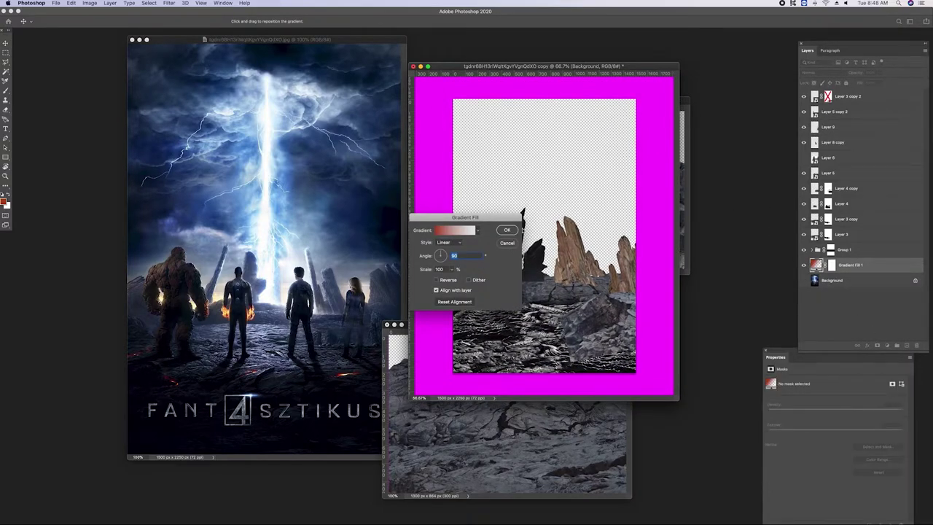
# Cancel and remove the gradient fill, then add a pure white Solid Color fill layer above Background
pyautogui.moveTo(501, 218); pyautogui.dragTo(520, 217)
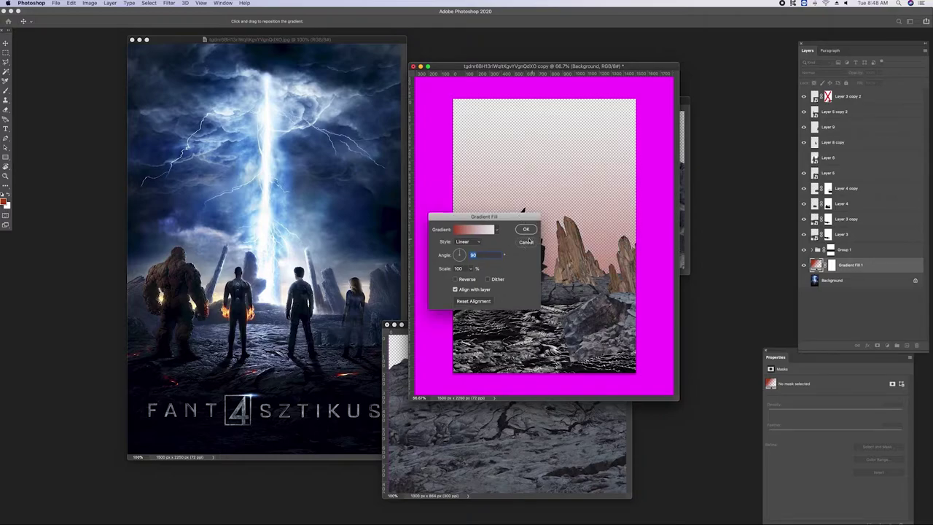
pyautogui.click(532, 230)
pyautogui.hotkey('ctrl', 'z')
pyautogui.click(887, 345)
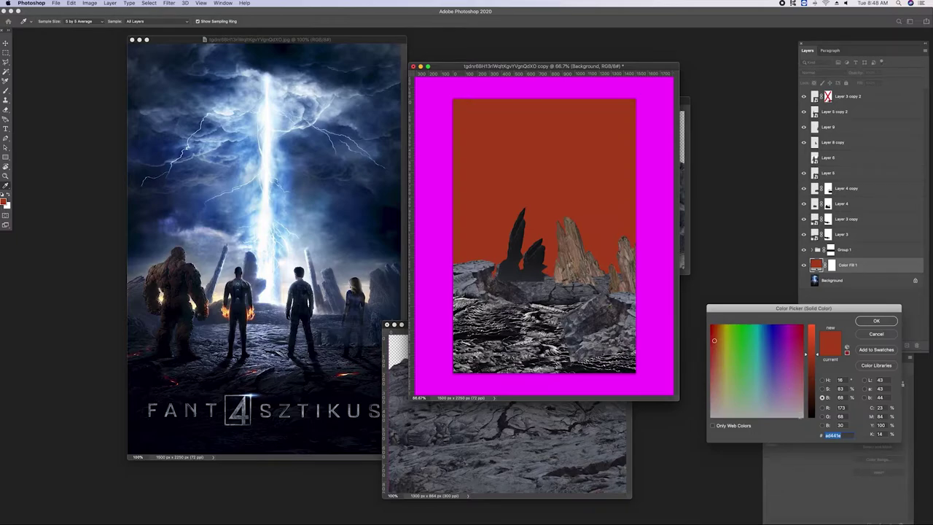
pyautogui.moveTo(805, 419); pyautogui.dragTo(802, 416)
pyautogui.moveTo(815, 336); pyautogui.dragTo(810, 325)
pyautogui.click(876, 320)
pyautogui.click(815, 234)
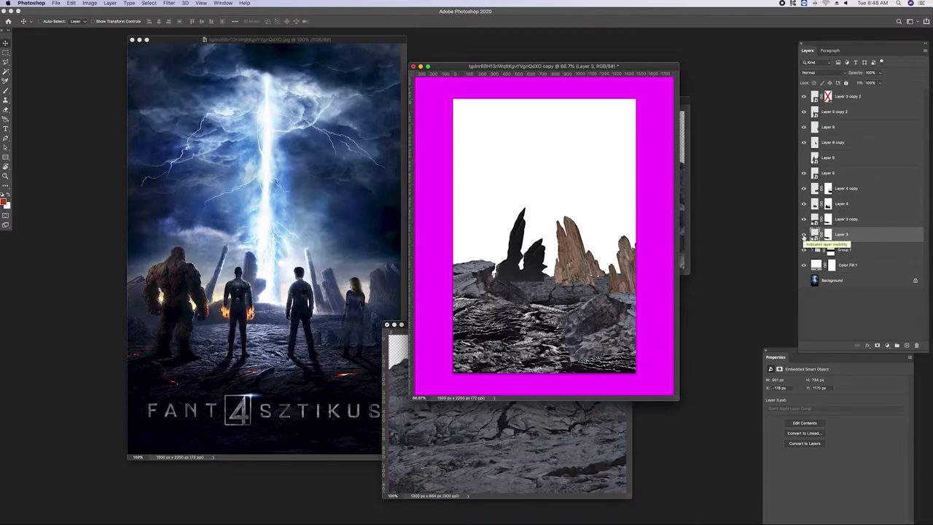
# Reshape the top of the dark rock spire with Free Transform and nudge it slightly up and left
pyautogui.click(518, 237)
pyautogui.hotkey('ctrl', 't')
pyautogui.rightClick(520, 236)
pyautogui.click(538, 268)
pyautogui.moveTo(519, 190); pyautogui.dragTo(526, 191)
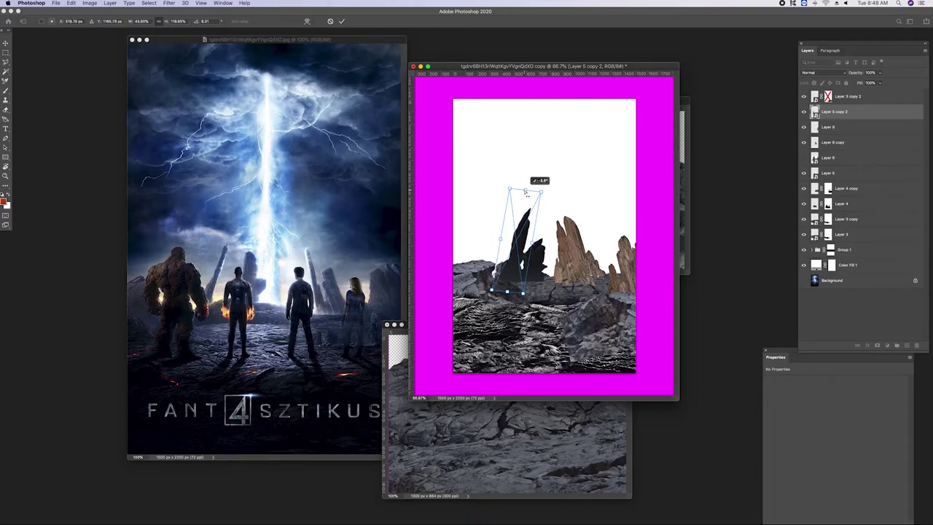
pyautogui.press('Return')
pyautogui.moveTo(531, 237); pyautogui.dragTo(525, 232)
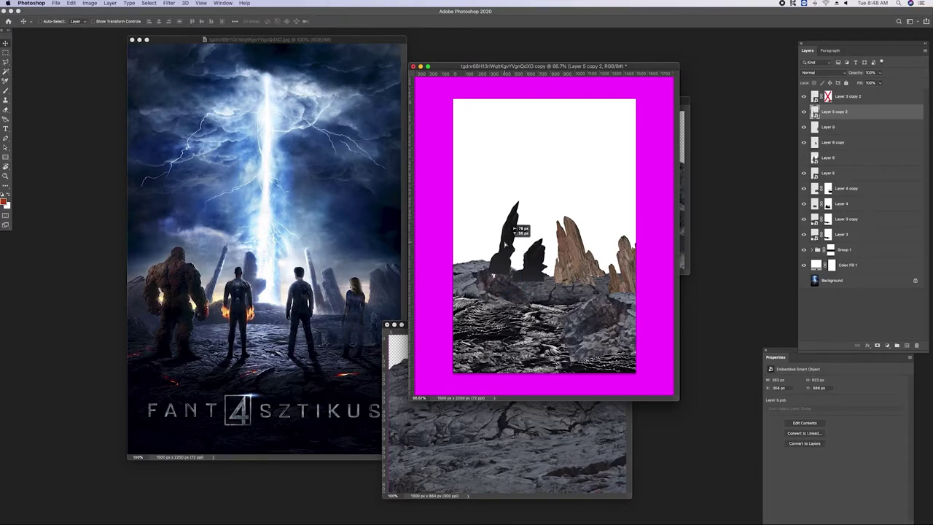
# Delete Layer 3 copy and move Layer 3, Layer 4 and Layer 4 copy to the top of the stack
pyautogui.moveTo(506, 269)
pyautogui.mouseDown()
pyautogui.moveTo(487, 293)
pyautogui.moveTo(482, 267)
pyautogui.mouseUp()
pyautogui.press('Delete')
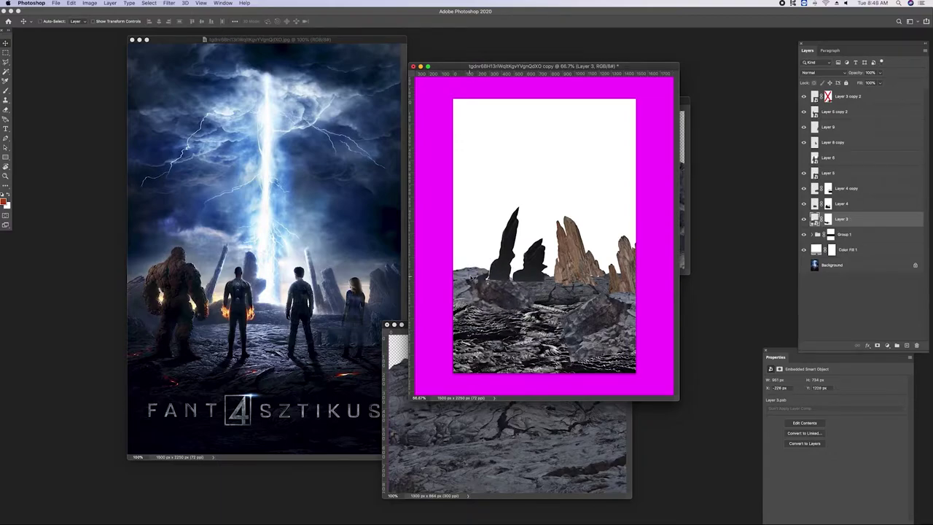
pyautogui.keyDown('shift'); pyautogui.click(851, 192); pyautogui.keyUp('shift')
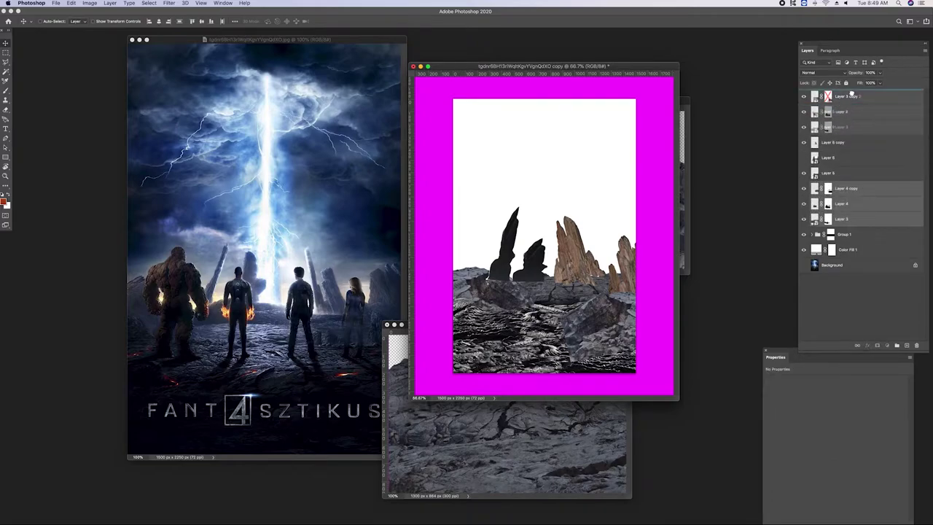
pyautogui.moveTo(852, 191); pyautogui.dragTo(853, 95)
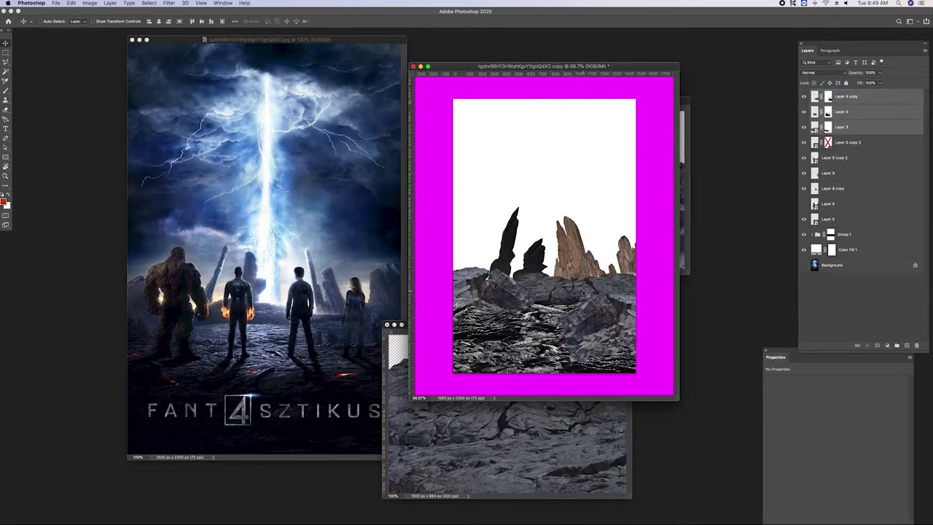
pyautogui.moveTo(580, 292)
pyautogui.mouseDown()
pyautogui.moveTo(580, 300)
pyautogui.moveTo(550, 281)
pyautogui.moveTo(554, 289)
pyautogui.mouseUp()
# Shift the Layer 4 copy rock piece and raise Layer 9 and Layer 3 copy 2 to the top
pyautogui.click(805, 130)
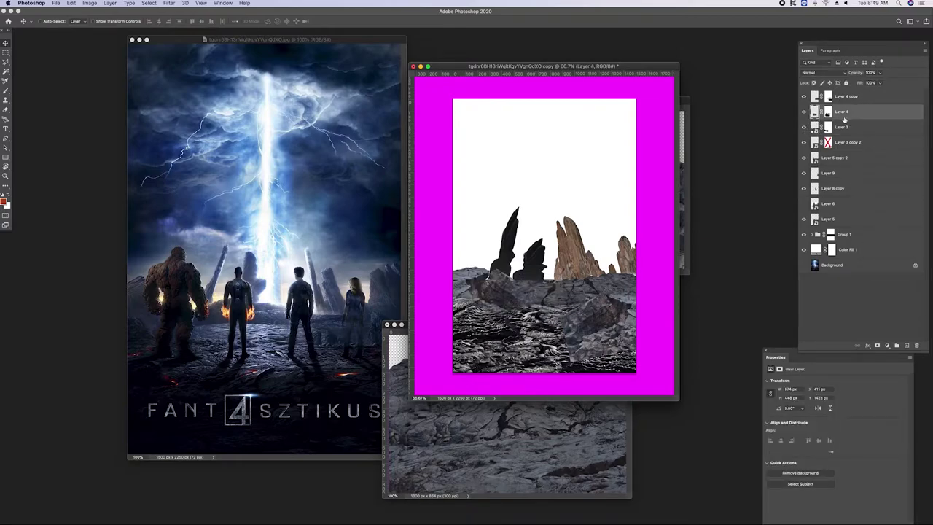
pyautogui.click(626, 280)
pyautogui.moveTo(626, 279)
pyautogui.mouseDown()
pyautogui.moveTo(628, 308)
pyautogui.moveTo(629, 268)
pyautogui.mouseUp()
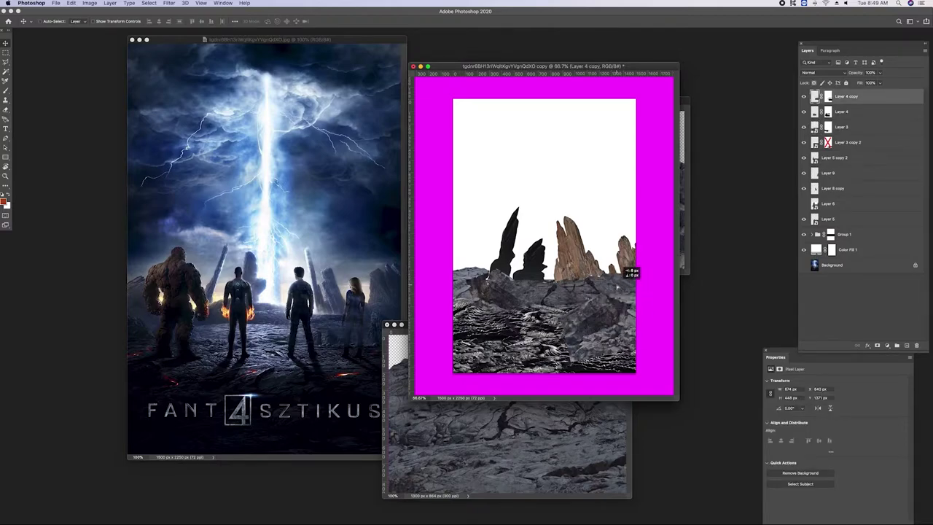
pyautogui.moveTo(845, 172); pyautogui.dragTo(860, 153)
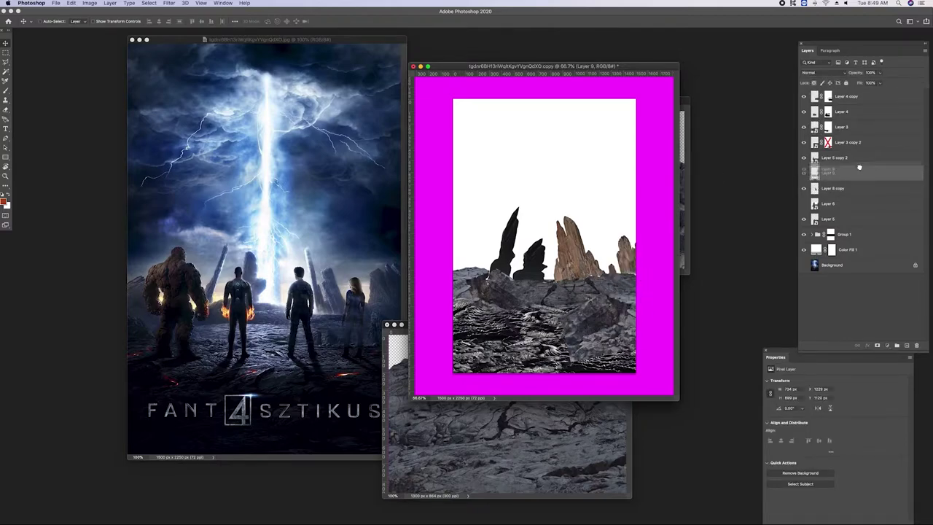
pyautogui.moveTo(860, 153); pyautogui.dragTo(856, 124)
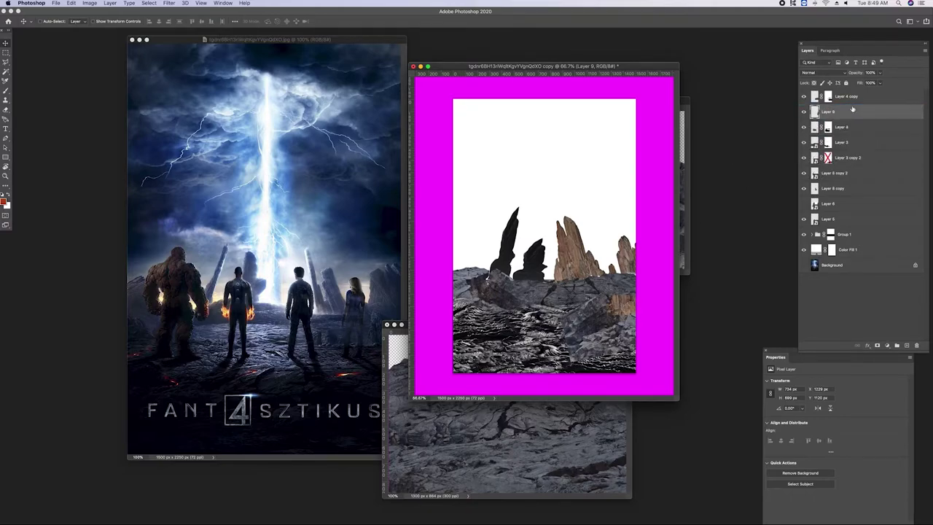
pyautogui.moveTo(852, 119); pyautogui.dragTo(850, 94)
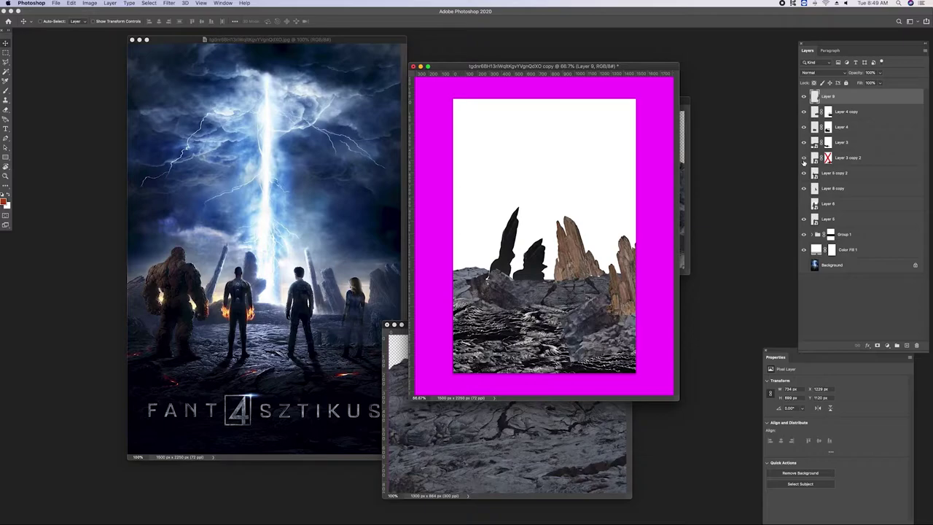
pyautogui.moveTo(808, 159); pyautogui.dragTo(838, 94)
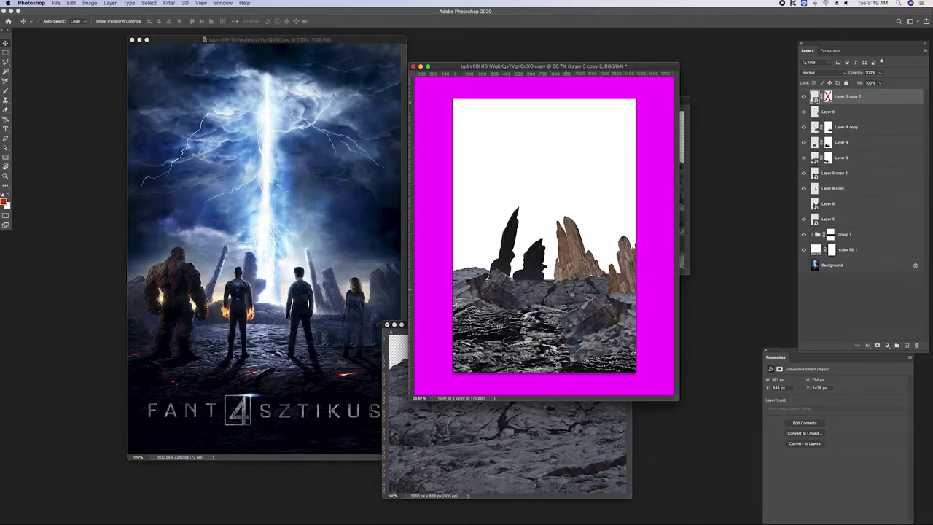
# Nudge the Layer 3 and Layer 4 ground pieces, brown spire 27 px right, dark spire 28 px left
pyautogui.click(570, 257)
pyautogui.moveTo(502, 289)
pyautogui.mouseDown()
pyautogui.moveTo(501, 276)
pyautogui.moveTo(510, 281)
pyautogui.mouseUp()
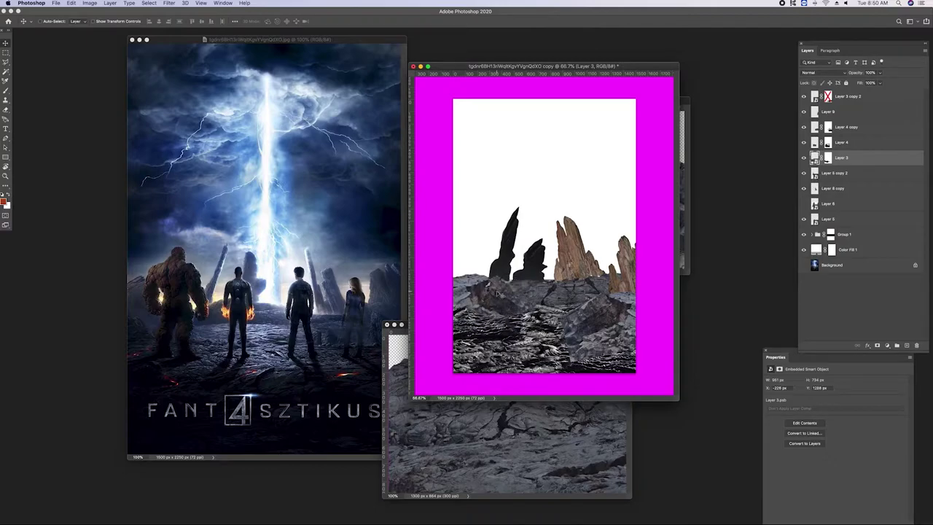
pyautogui.click(571, 294)
pyautogui.moveTo(568, 292); pyautogui.dragTo(552, 283)
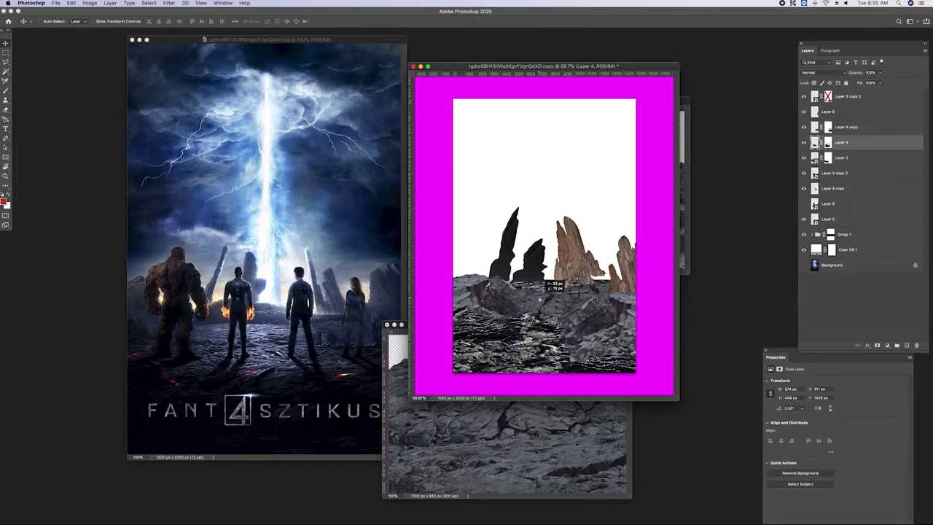
pyautogui.click(595, 274)
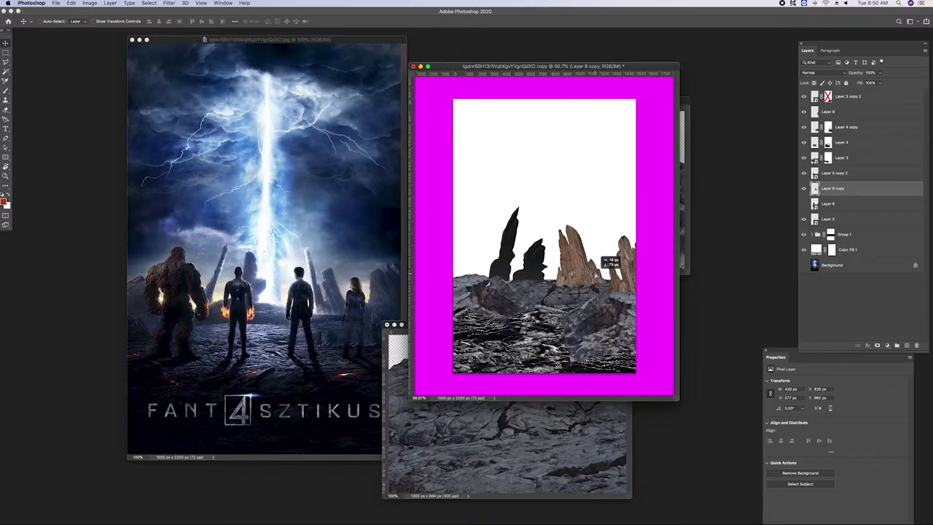
pyautogui.moveTo(589, 261); pyautogui.dragTo(602, 261)
pyautogui.click(540, 262)
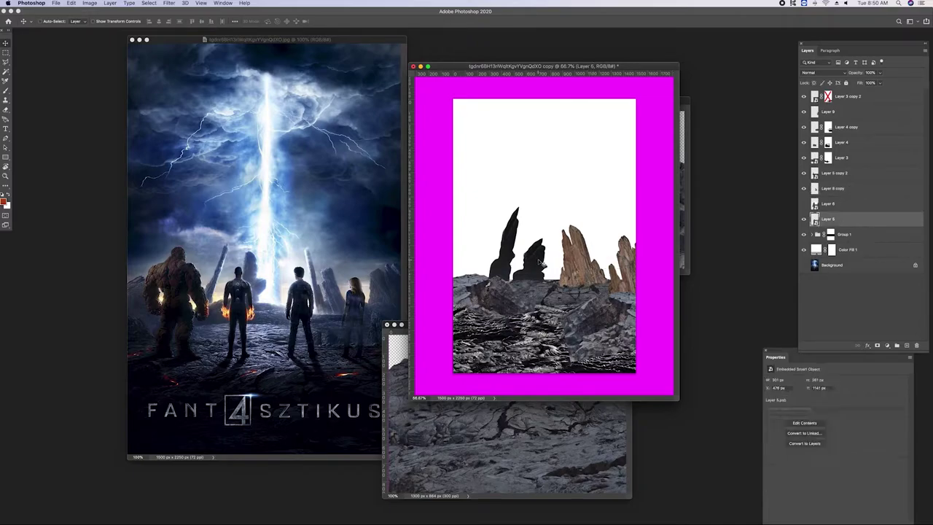
pyautogui.moveTo(536, 263); pyautogui.dragTo(532, 262)
# Duplicate the brown spire, flip the copy horizontally, move it 67 px left and shrink it to 70%
pyautogui.hotkey('ctrl', 't')
pyautogui.press('Return')
pyautogui.click(834, 188)
pyautogui.hotkey('ctrl', 'j')
pyautogui.hotkey('ctrl', 't')
pyautogui.rightClick(566, 246)
pyautogui.click(605, 364)
pyautogui.moveTo(601, 260); pyautogui.dragTo(552, 260)
pyautogui.press('Return')
pyautogui.moveTo(557, 227); pyautogui.dragTo(554, 240)
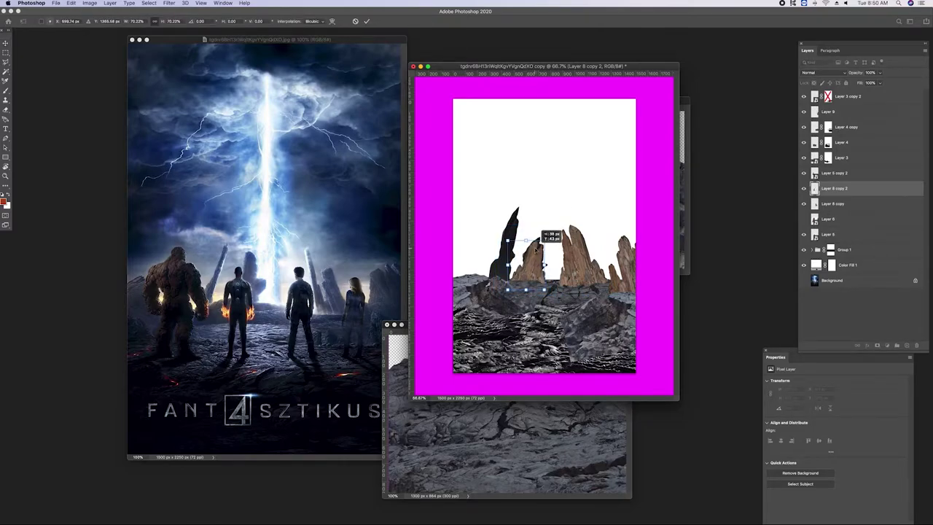
pyautogui.press('Return')
# Delete the dark spire, move the brown copy further left, and add a rotated duplicate of it
pyautogui.click(547, 270)
pyautogui.press('BackSpace')
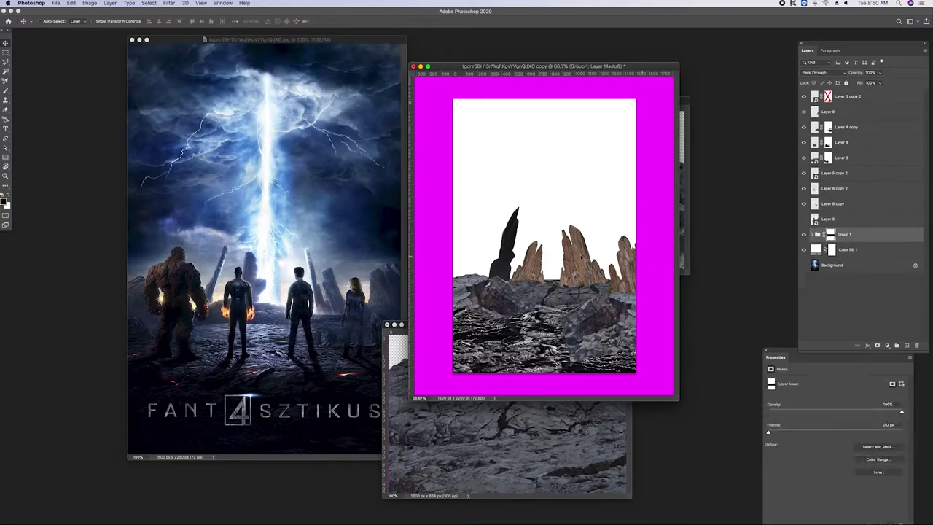
pyautogui.moveTo(538, 263)
pyautogui.mouseDown()
pyautogui.moveTo(503, 246)
pyautogui.moveTo(483, 249)
pyautogui.moveTo(496, 177)
pyautogui.moveTo(488, 182)
pyautogui.moveTo(515, 237)
pyautogui.mouseUp()
pyautogui.hotkey('ctrl', 'j')
pyautogui.hotkey('ctrl', 't')
pyautogui.rightClick(495, 177)
pyautogui.click(514, 229)
pyautogui.press('Return')
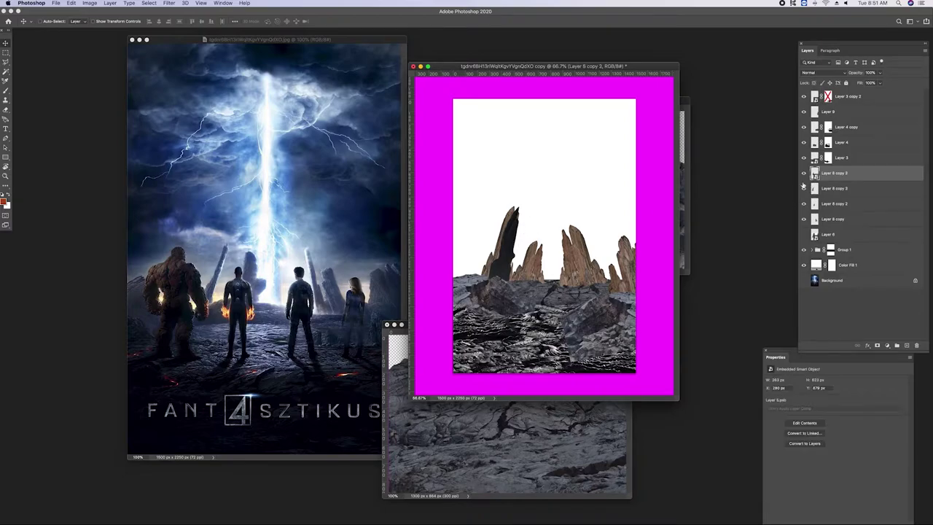
# Move the middle rock spire and tilt the tall left spire by −7.2°
pyautogui.moveTo(539, 263)
pyautogui.mouseDown()
pyautogui.moveTo(540, 247)
pyautogui.moveTo(499, 250)
pyautogui.mouseUp()
pyautogui.hotkey('ctrl', 't')
pyautogui.rightClick(498, 234)
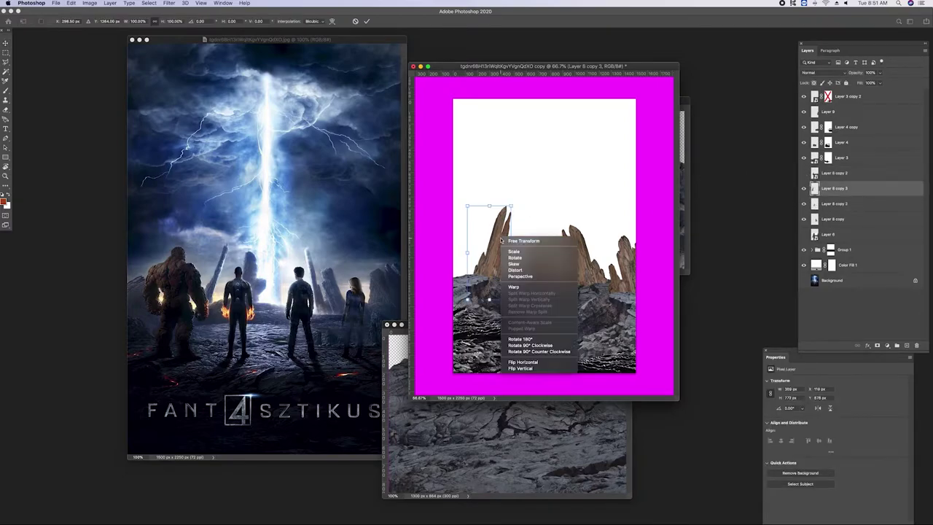
pyautogui.click(519, 263)
pyautogui.moveTo(510, 211); pyautogui.dragTo(501, 208)
pyautogui.press('Return')
# Tilt the middle brown spire by about −12°
pyautogui.click(544, 261)
pyautogui.hotkey('ctrl', 't')
pyautogui.rightClick(535, 245)
pyautogui.click(554, 278)
pyautogui.moveTo(537, 233); pyautogui.dragTo(525, 239)
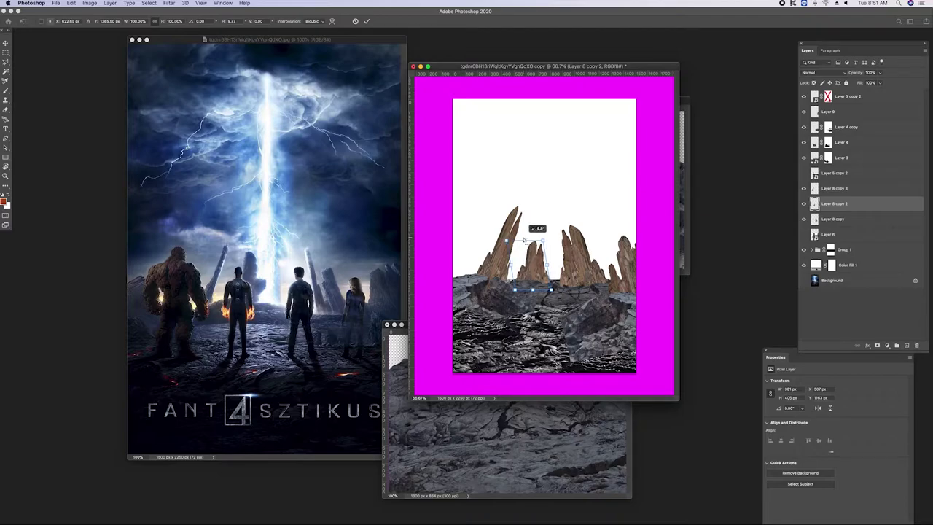
pyautogui.press('Return')
# Narrow the right brown spire and shift it about 45 px left
pyautogui.click(560, 261)
pyautogui.hotkey('ctrl', 't')
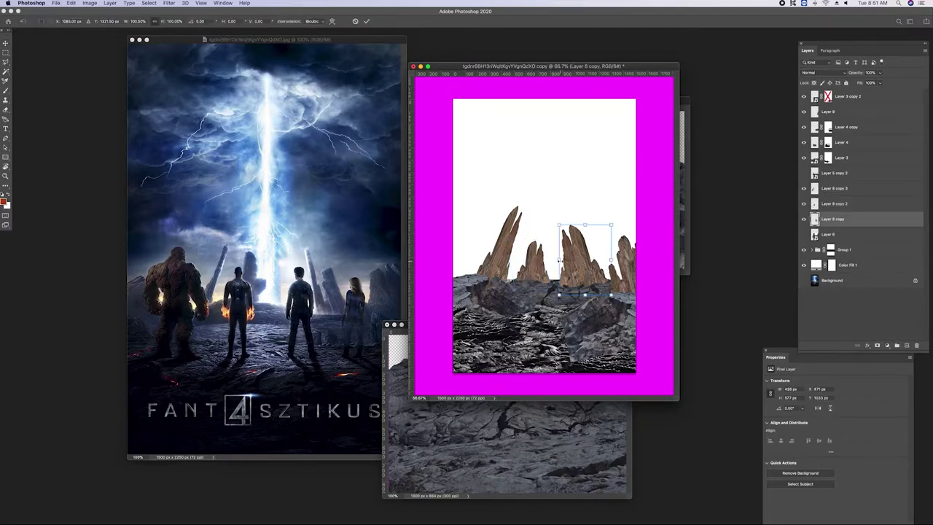
pyautogui.moveTo(559, 260); pyautogui.dragTo(569, 260)
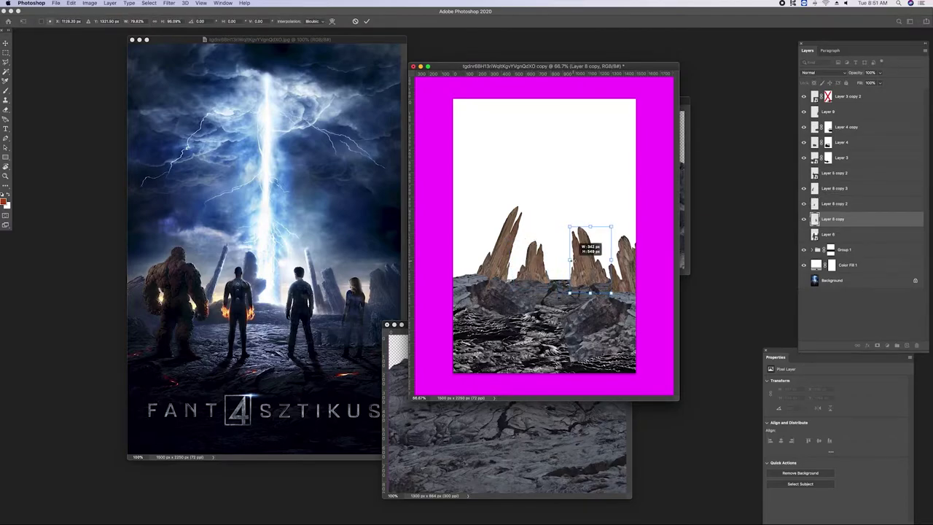
pyautogui.rightClick(593, 232)
pyautogui.moveTo(597, 219); pyautogui.dragTo(592, 255)
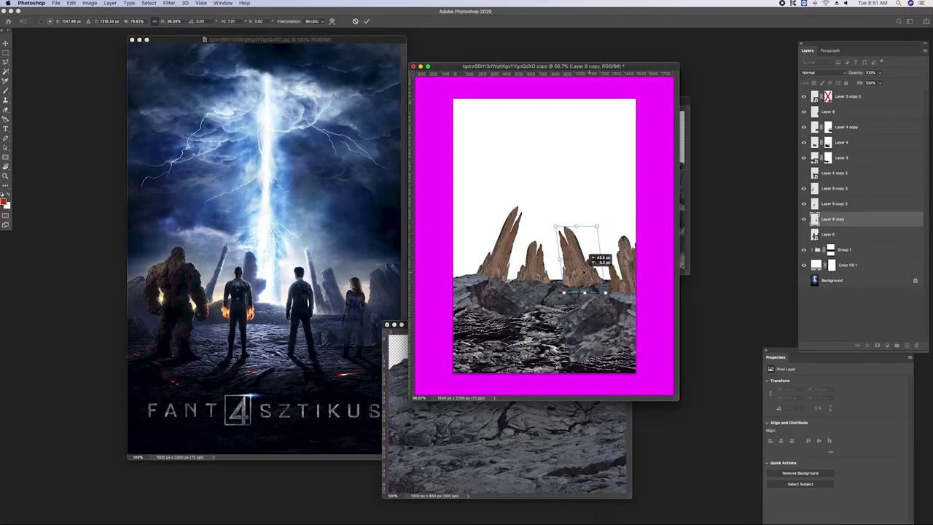
pyautogui.moveTo(592, 257); pyautogui.dragTo(591, 255)
pyautogui.press('Return')
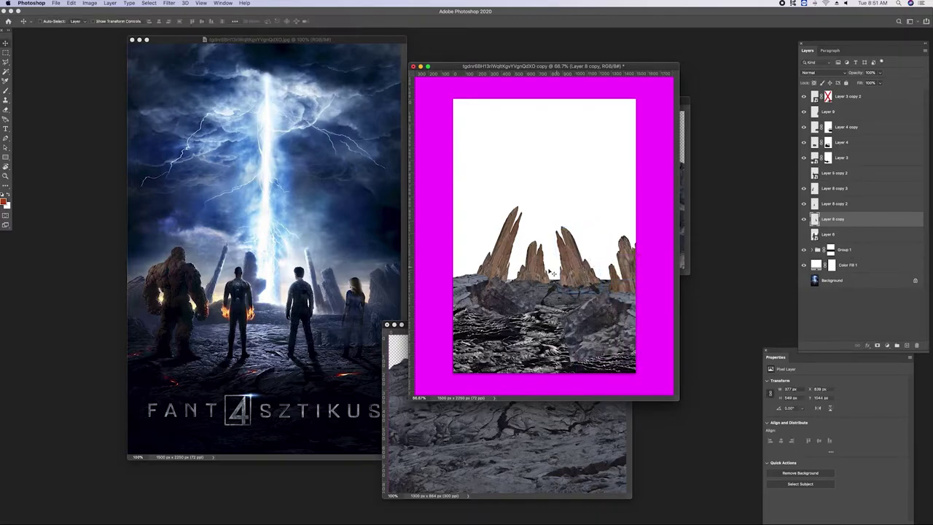
# Enlarge the far-right spire on Layer 9 slightly
pyautogui.moveTo(532, 295); pyautogui.dragTo(539, 306)
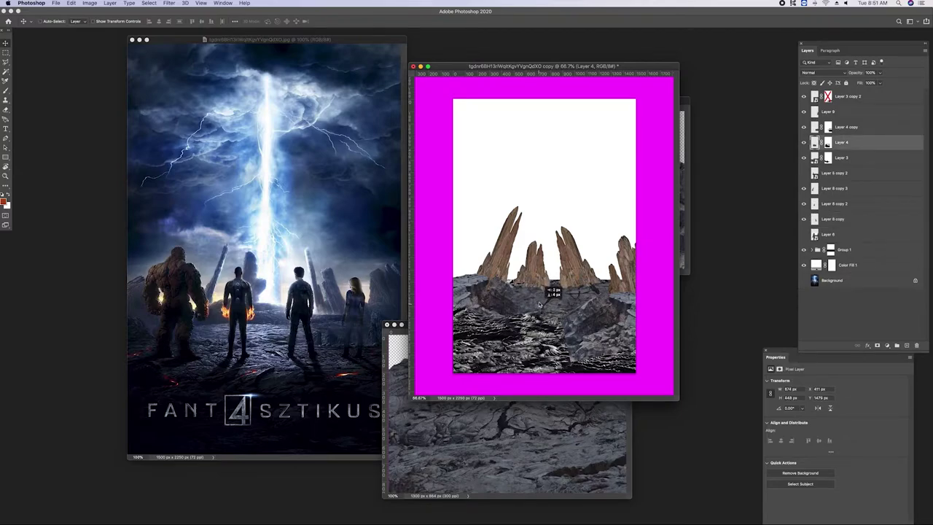
pyautogui.click(538, 281)
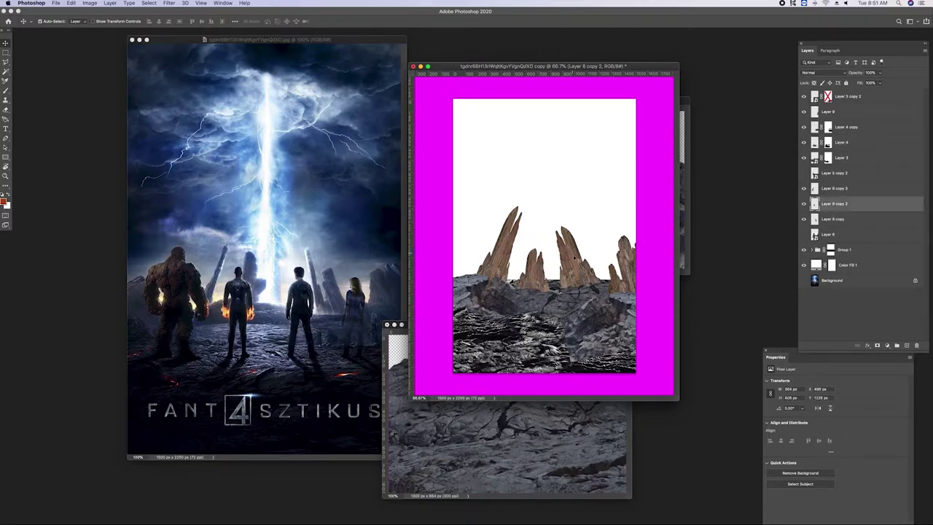
pyautogui.click(614, 253)
pyautogui.hotkey('ctrl', 't')
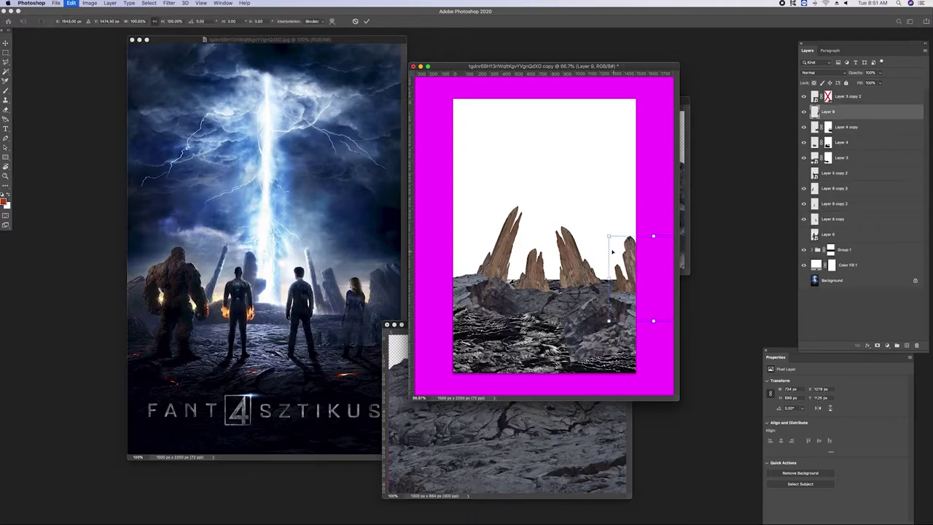
pyautogui.moveTo(609, 237); pyautogui.dragTo(630, 255)
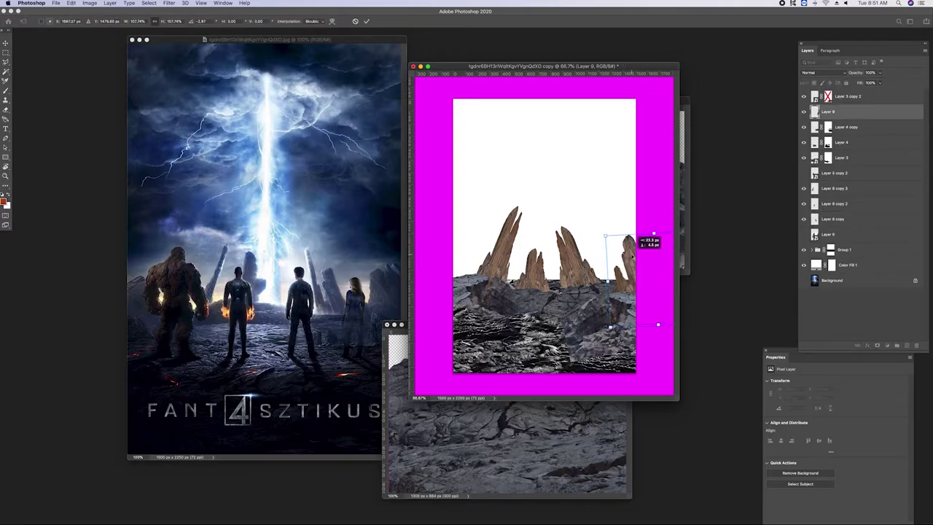
pyautogui.press('Return')
# Toggle Layer 9's visibility and nudge the Layer 8 copy spire left, then slightly back right
pyautogui.click(803, 111)
pyautogui.click(803, 112)
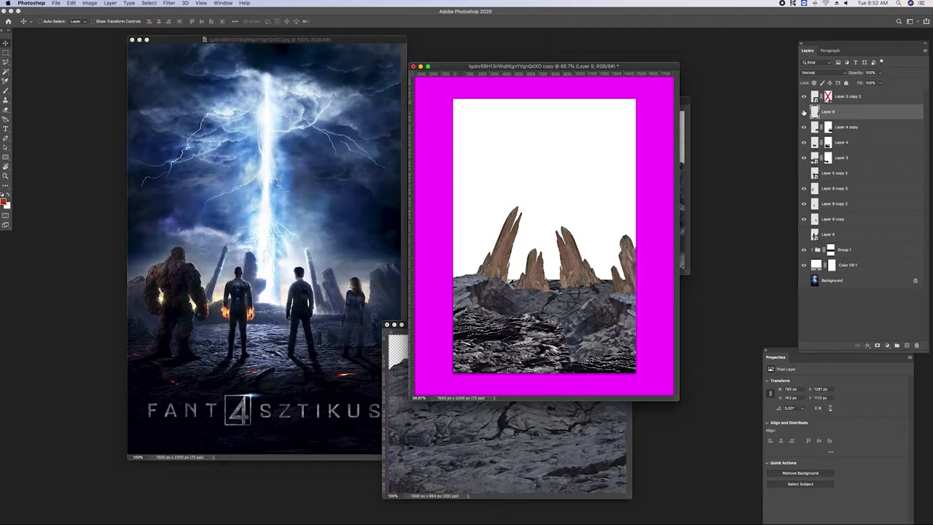
pyautogui.click(565, 255)
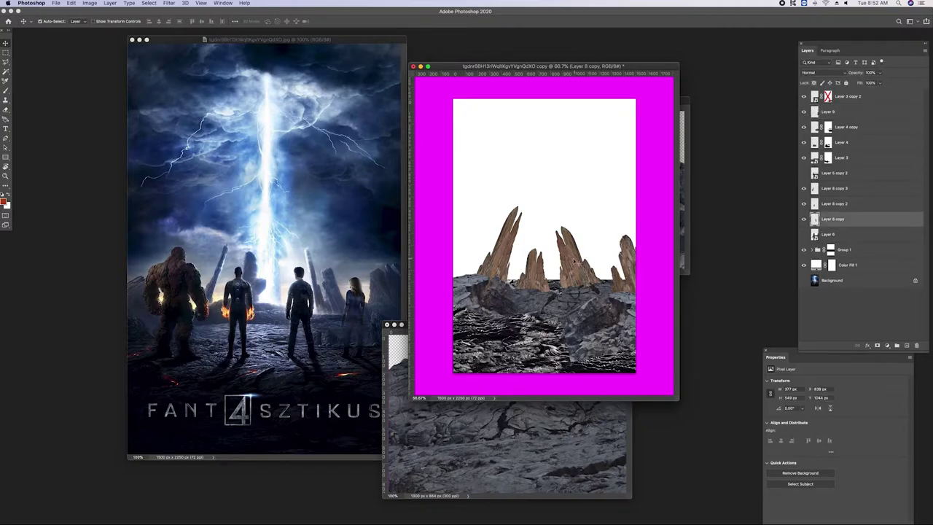
pyautogui.moveTo(574, 261); pyautogui.dragTo(571, 256)
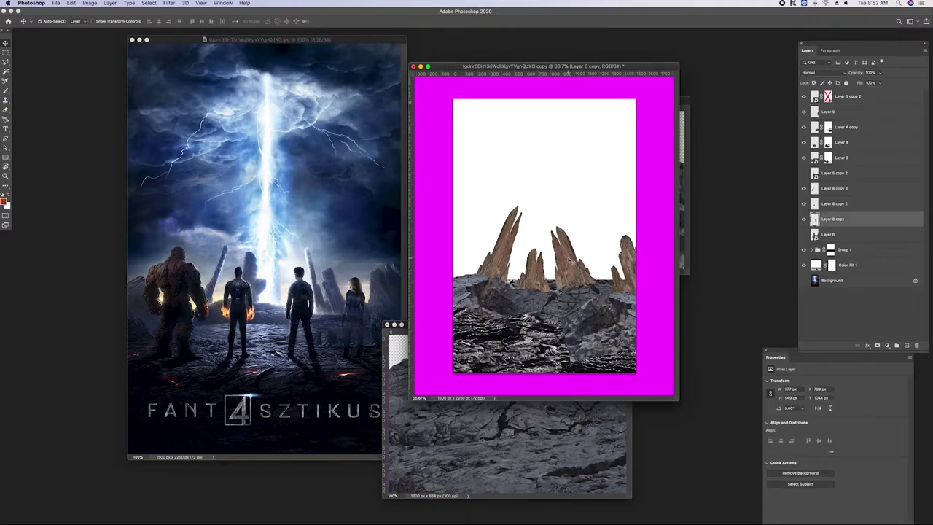
pyautogui.moveTo(567, 257); pyautogui.dragTo(587, 262)
# Duplicate the rock spire, stretch it into a tall thin spike, and set it down on the ground
pyautogui.hotkey('ctrl', 'j')
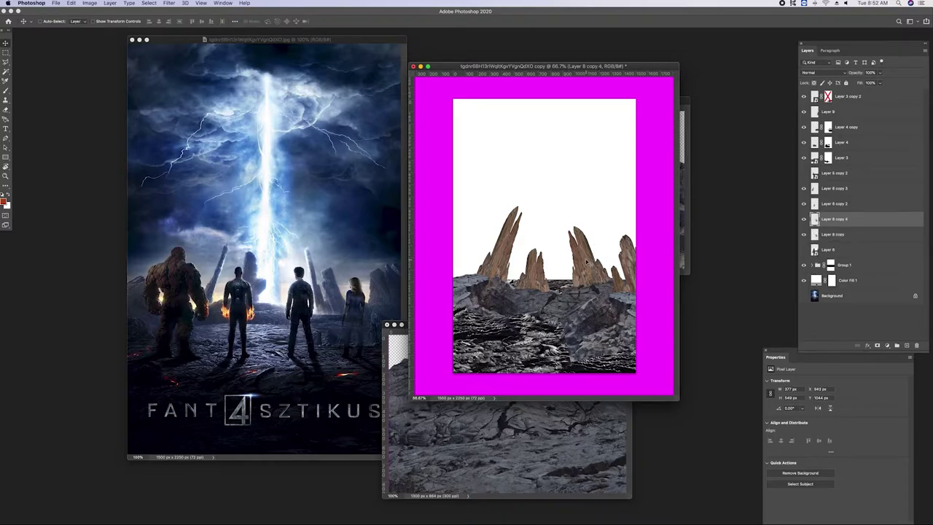
pyautogui.hotkey('ctrl', 't')
pyautogui.moveTo(575, 228); pyautogui.dragTo(563, 158)
pyautogui.moveTo(624, 226)
pyautogui.mouseDown()
pyautogui.moveTo(586, 222)
pyautogui.moveTo(561, 252)
pyautogui.mouseUp()
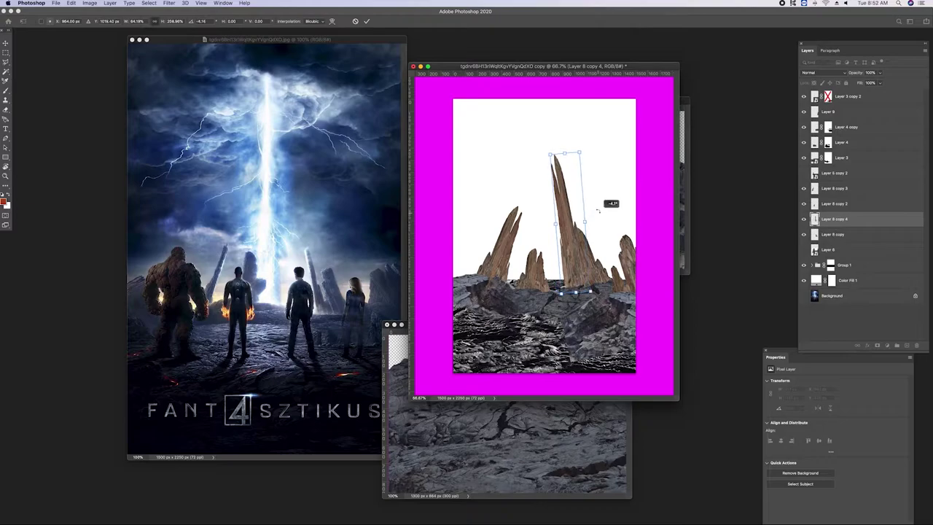
pyautogui.press('Return')
pyautogui.moveTo(567, 233); pyautogui.dragTo(573, 246)
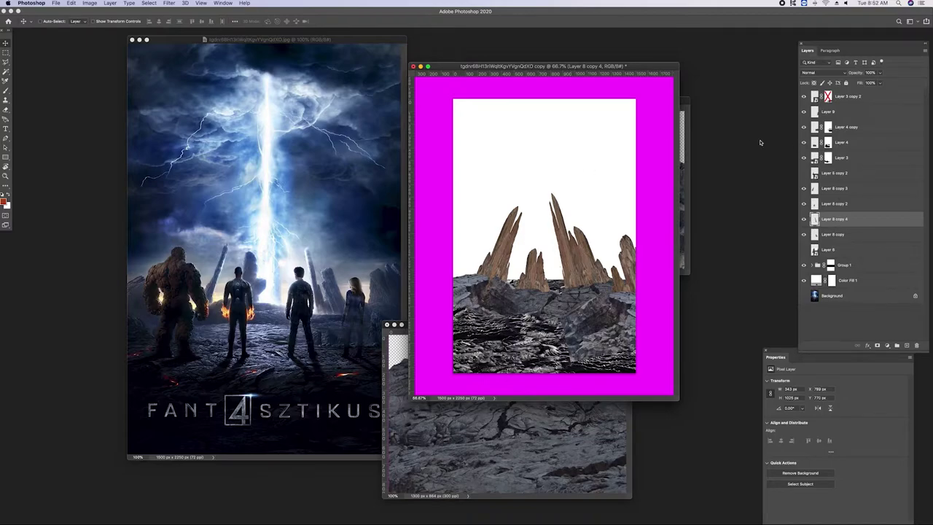
pyautogui.click(6, 62)
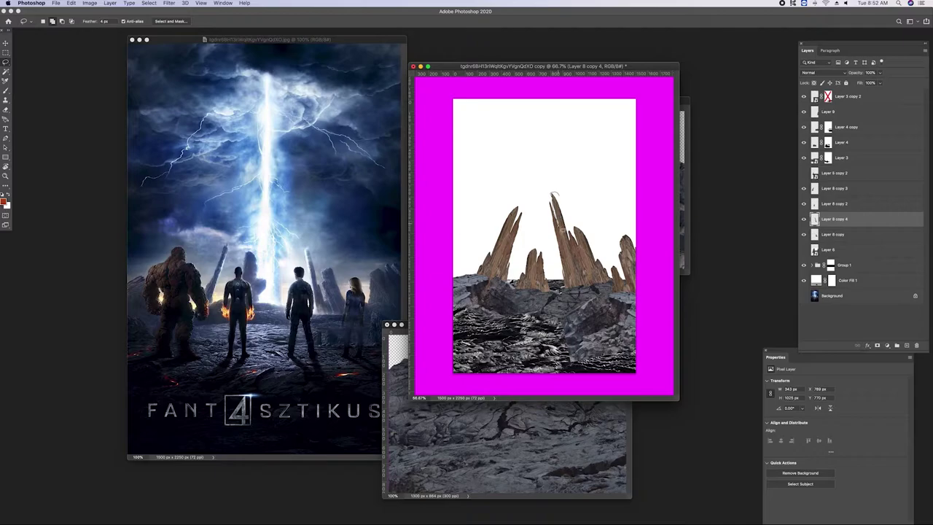
# Lasso the spike tip, lower Layer 3 copy 2's foreground rocks about 81 px, and re-enable its mask
pyautogui.moveTo(543, 217); pyautogui.dragTo(546, 234)
pyautogui.moveTo(567, 193); pyautogui.dragTo(572, 193)
pyautogui.click(575, 196)
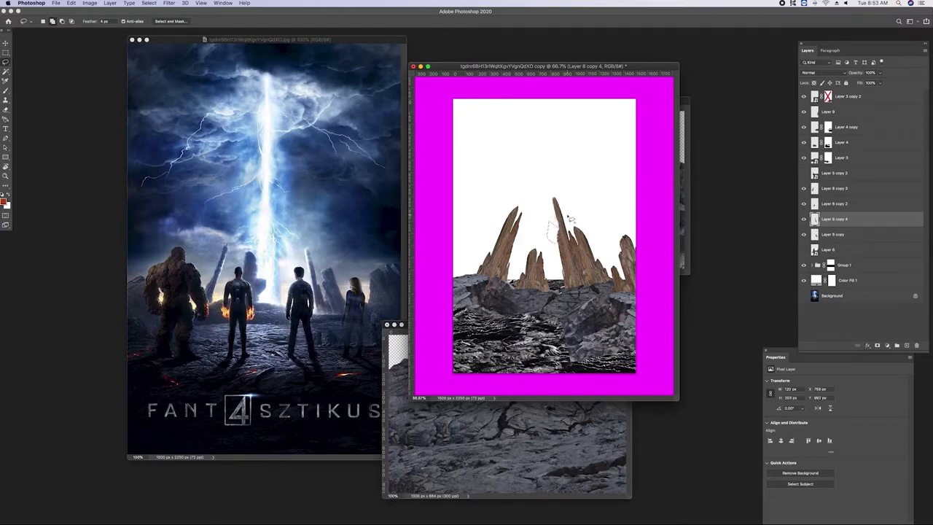
pyautogui.press('v')
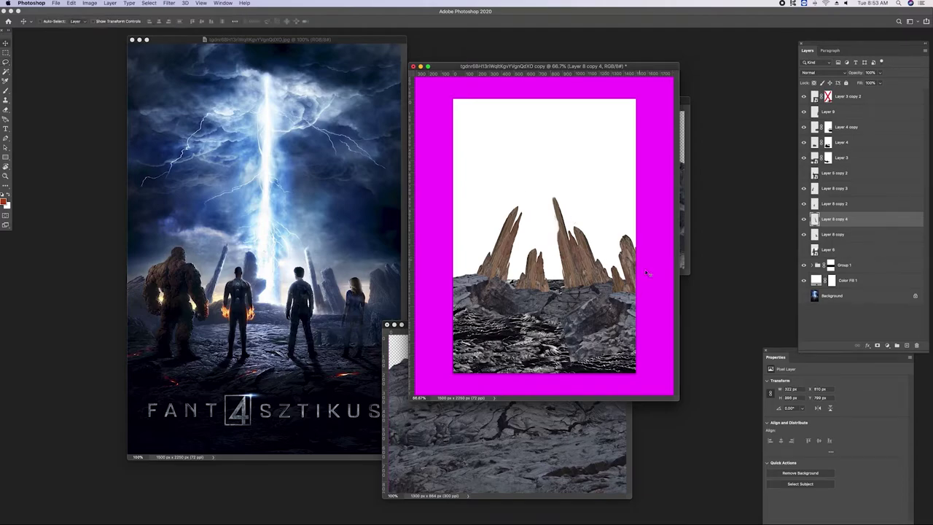
pyautogui.click(609, 261)
pyautogui.moveTo(646, 258); pyautogui.dragTo(637, 302)
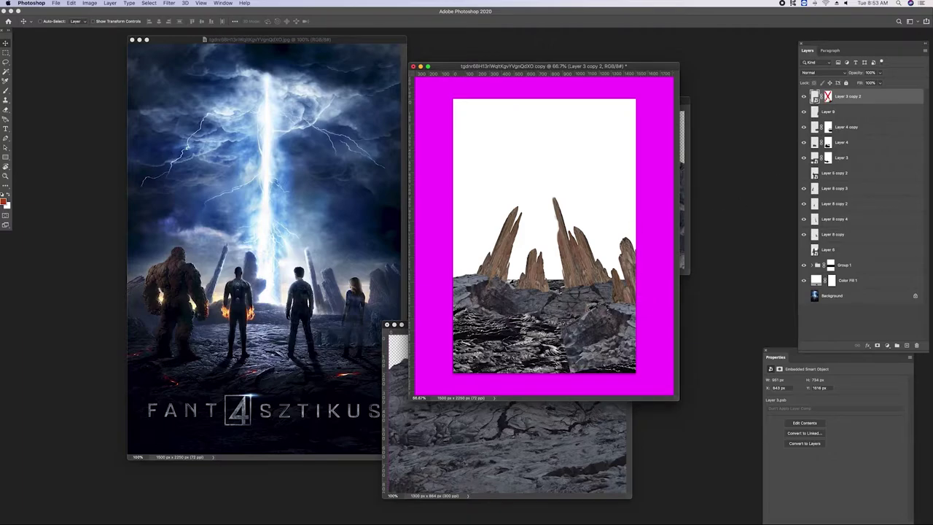
pyautogui.keyDown('shift'); pyautogui.click(828, 96); pyautogui.keyUp('shift')
# Shift the thin spike and the Layer 8 copy 3 spire slightly left, then expand Group 1
pyautogui.moveTo(600, 251)
pyautogui.mouseDown()
pyautogui.moveTo(580, 252)
pyautogui.moveTo(604, 261)
pyautogui.moveTo(548, 252)
pyautogui.mouseUp()
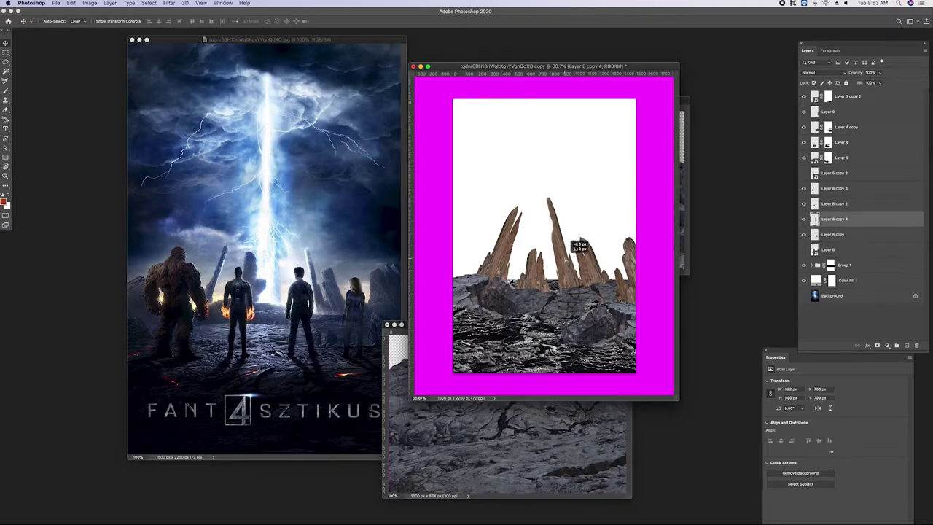
pyautogui.click(512, 253)
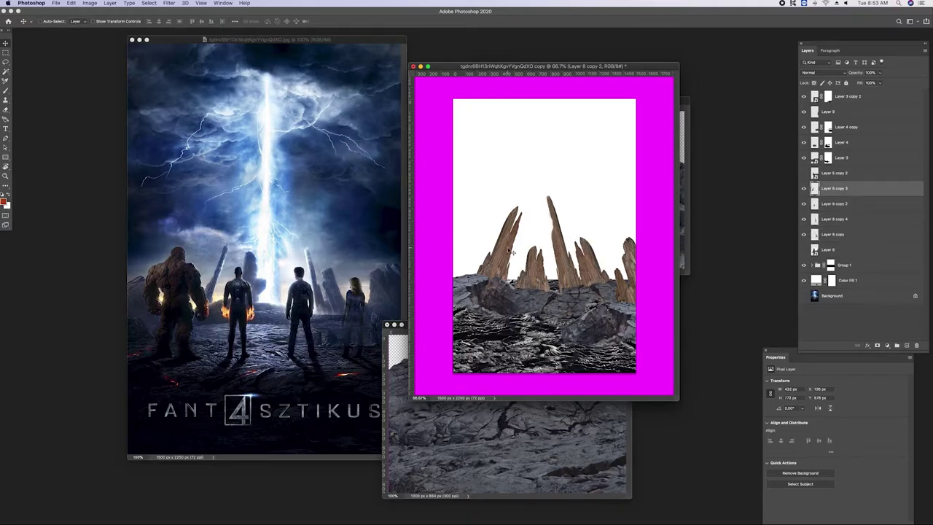
pyautogui.moveTo(511, 251); pyautogui.dragTo(510, 249)
pyautogui.click(606, 336)
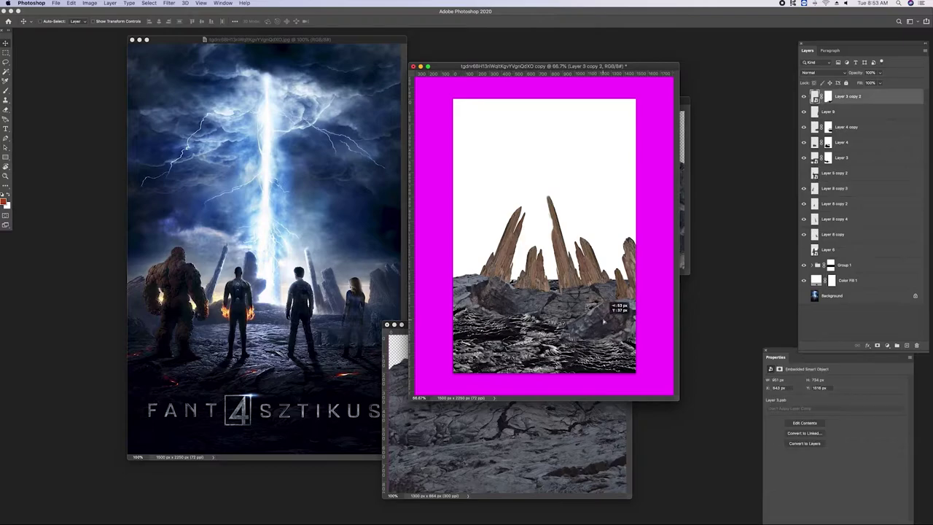
pyautogui.click(543, 311)
pyautogui.click(817, 266)
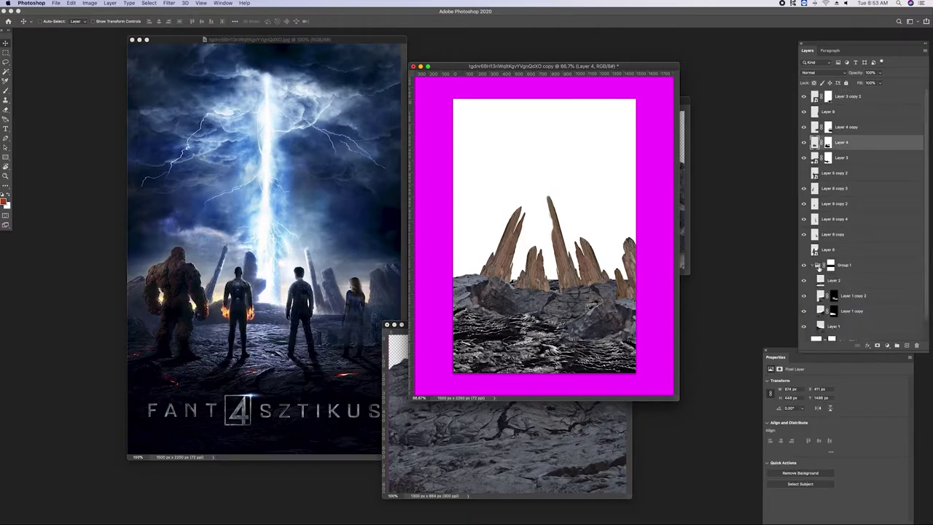
# Copy Layer 2 to the top, shift it down, and hide it with an inverted black mask
pyautogui.click(826, 283)
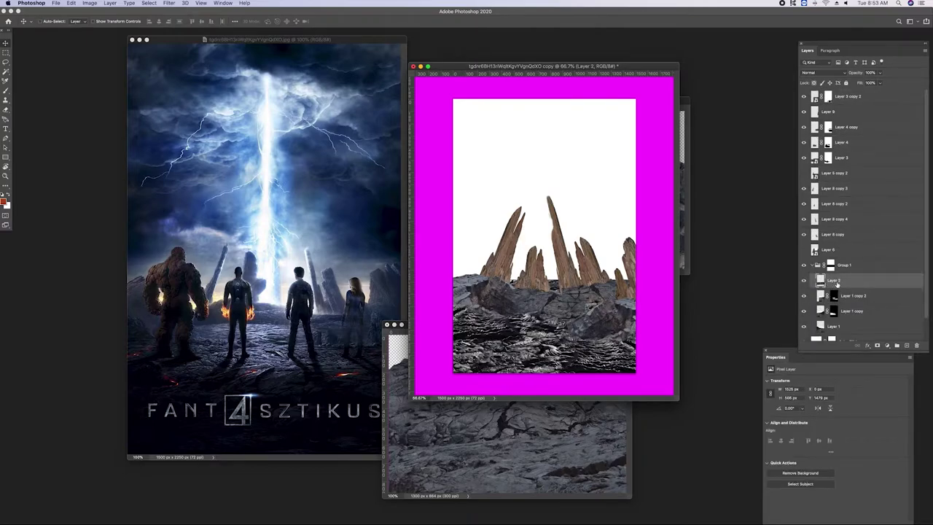
pyautogui.moveTo(848, 284); pyautogui.dragTo(803, 91)
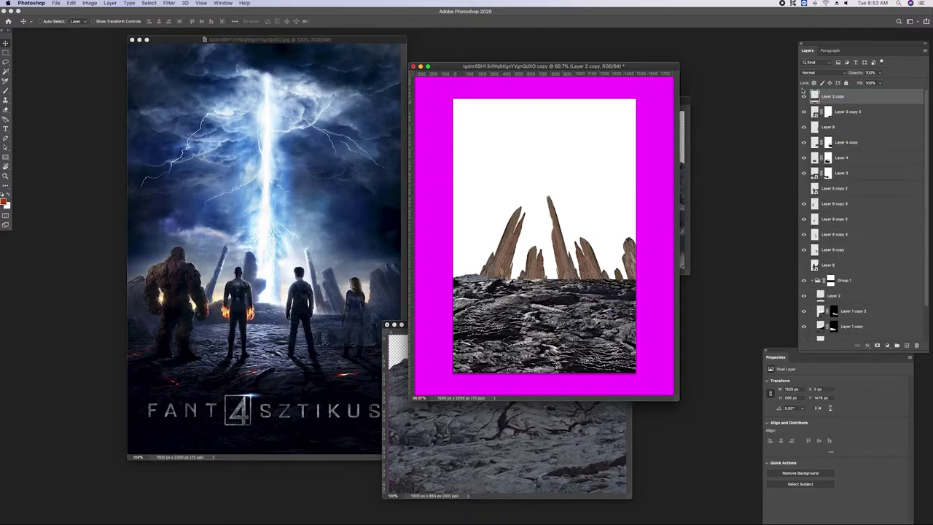
pyautogui.moveTo(566, 277); pyautogui.dragTo(562, 290)
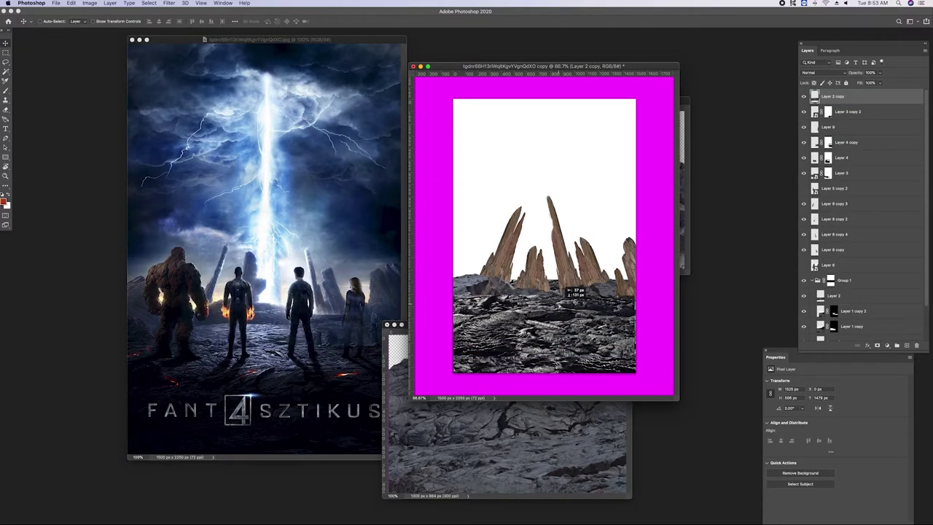
pyautogui.click(877, 346)
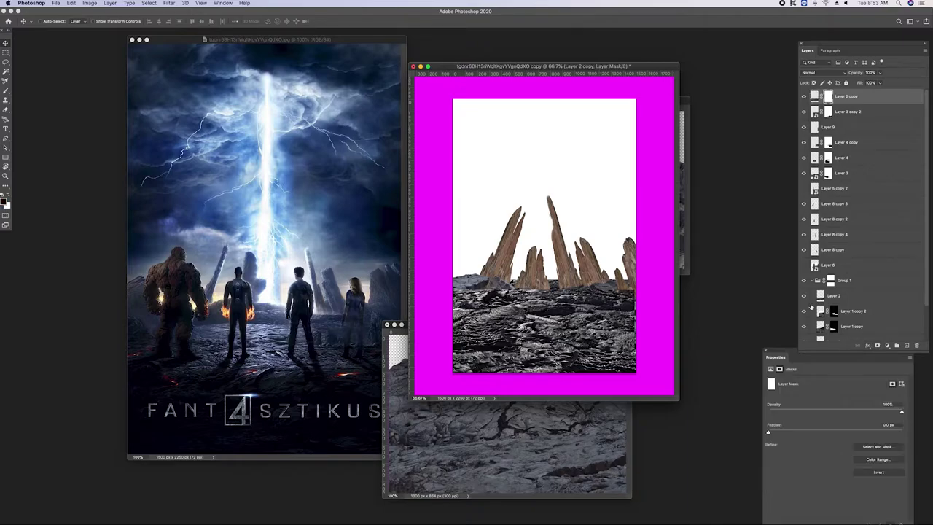
pyautogui.press('super+o')
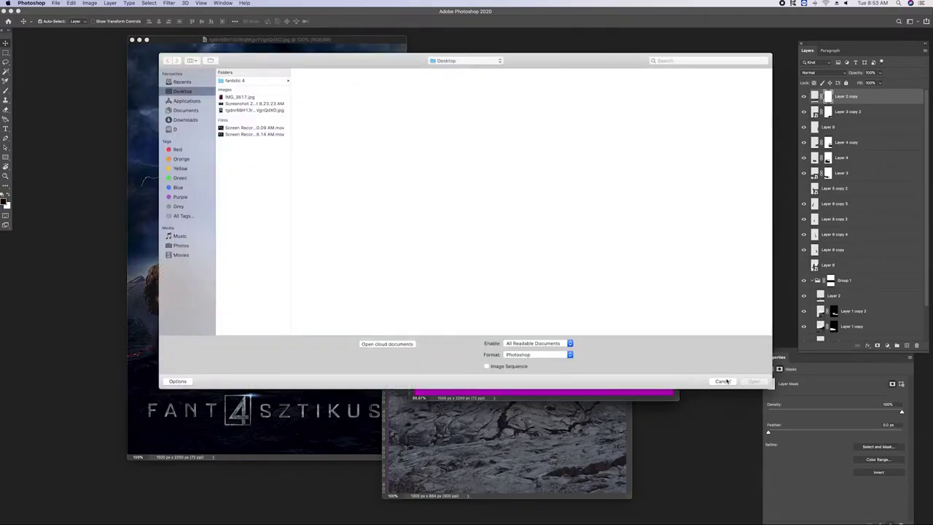
pyautogui.press('Escape')
pyautogui.press('super+i')
# Brush white on Layer 2 copy's mask to reveal rippled rock across the lower middle
pyautogui.press('b')
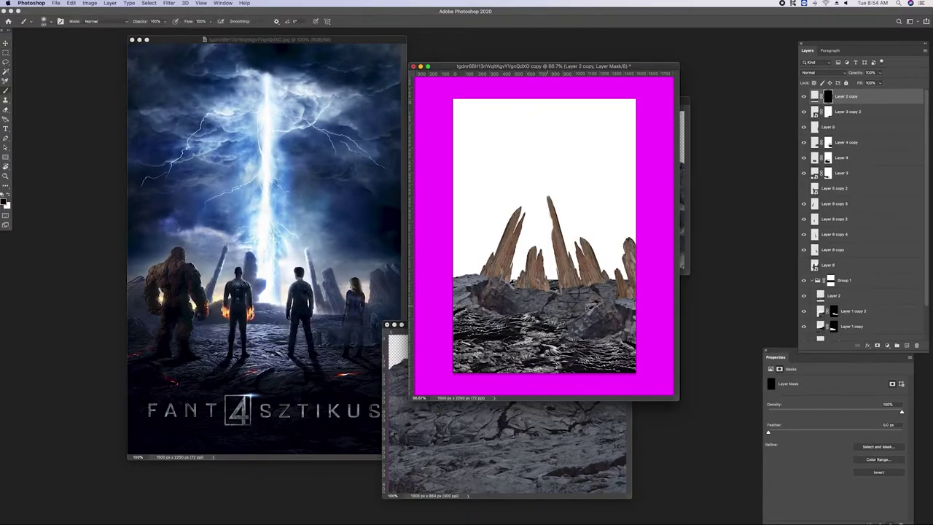
pyautogui.moveTo(514, 297)
pyautogui.mouseDown()
pyautogui.moveTo(511, 307)
pyautogui.moveTo(581, 300)
pyautogui.mouseUp()
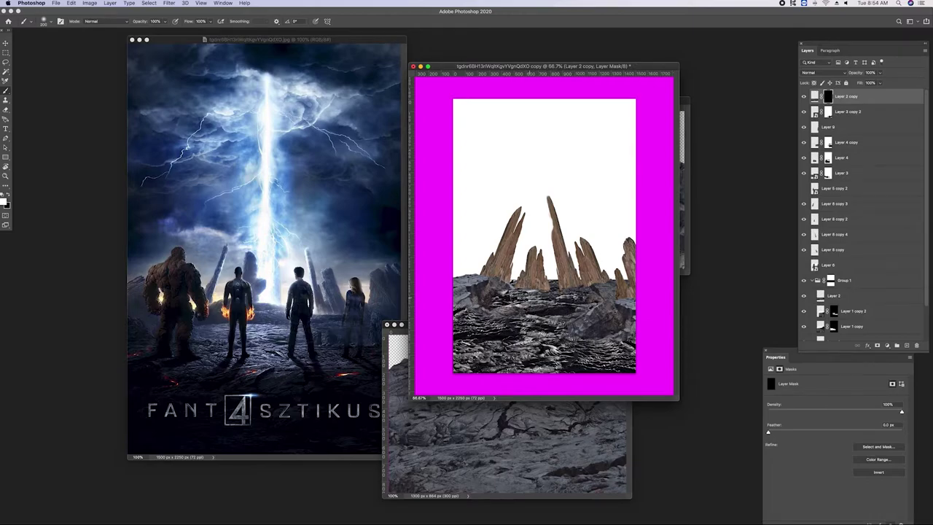
pyautogui.moveTo(576, 328); pyautogui.dragTo(484, 313)
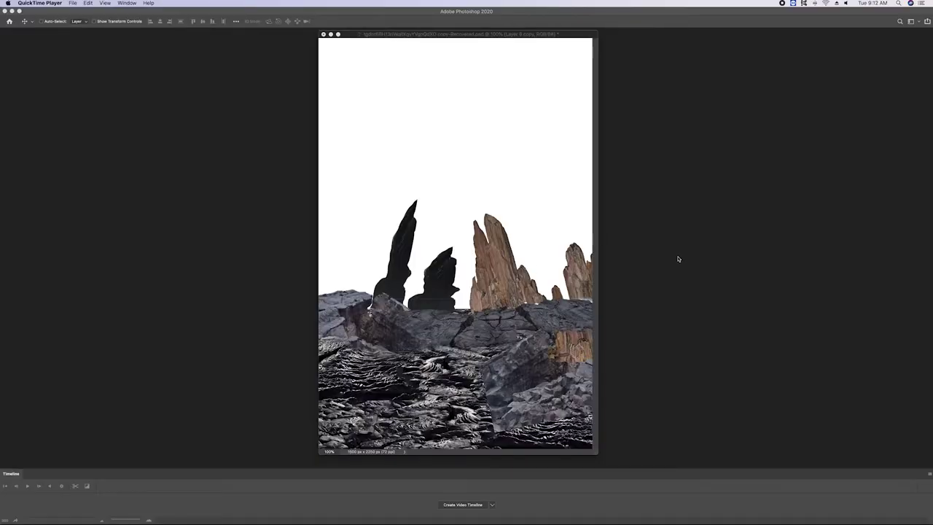
pyautogui.click(678, 259)
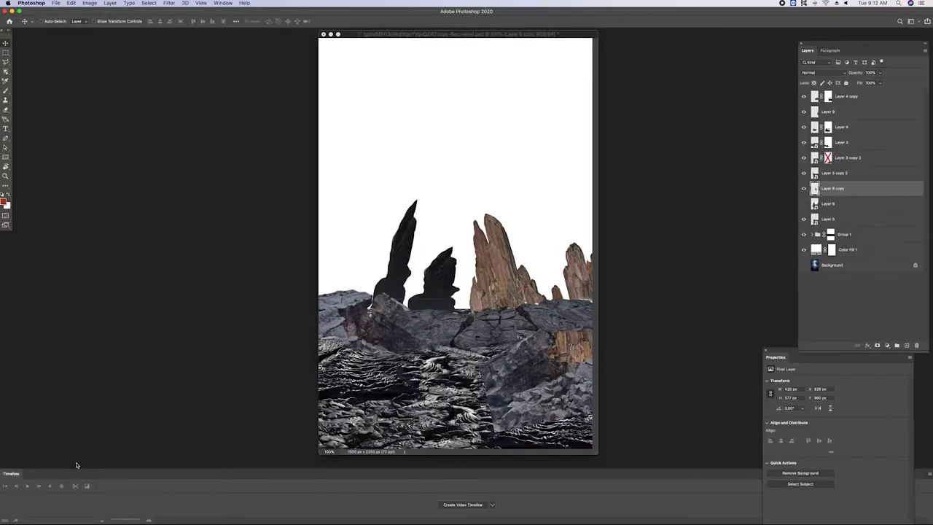
# Detach and close the Timeline panel, then toggle the panels
pyautogui.moveTo(82, 473); pyautogui.dragTo(151, 469)
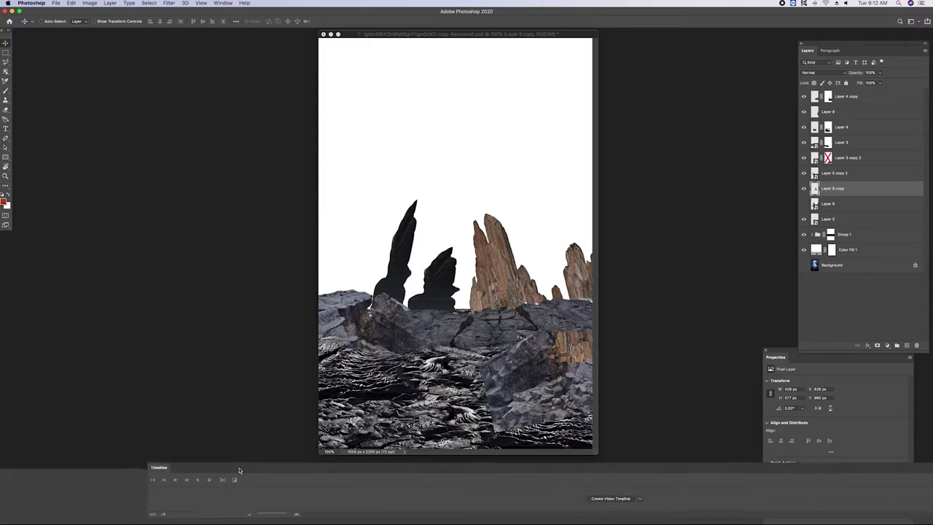
pyautogui.click(150, 467)
pyautogui.press('Tab')
pyautogui.press('Tab')
# Open the reference poster JPG from the Desktop and float it beside the composite
pyautogui.press('super+o')
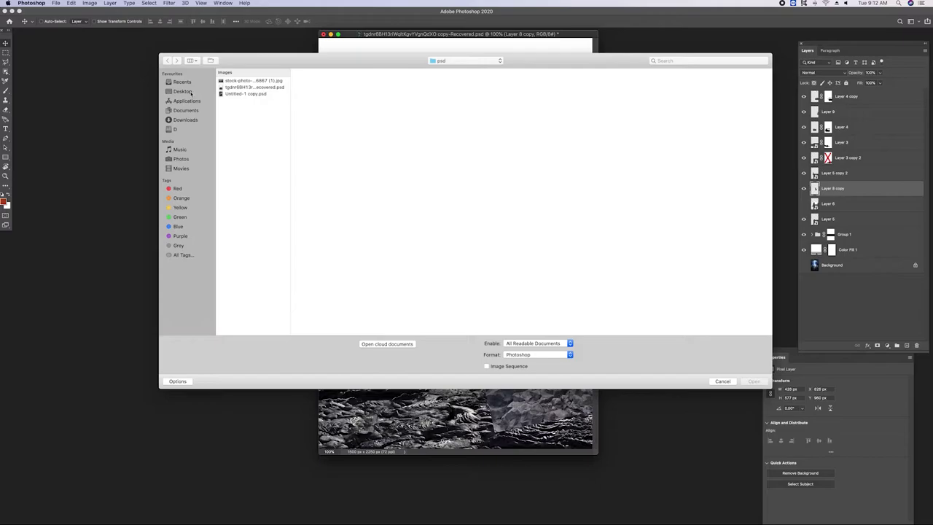
pyautogui.click(190, 93)
pyautogui.click(248, 97)
pyautogui.click(754, 381)
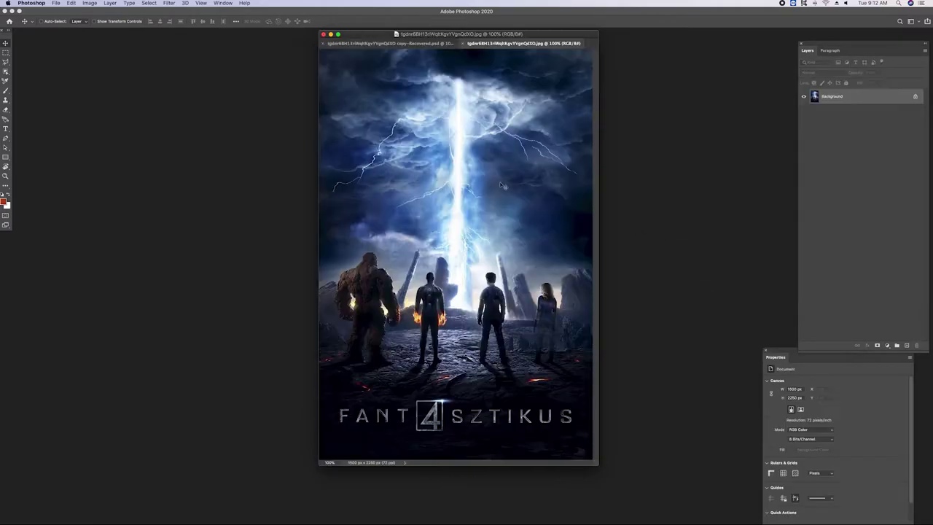
pyautogui.moveTo(488, 43); pyautogui.dragTo(286, 33)
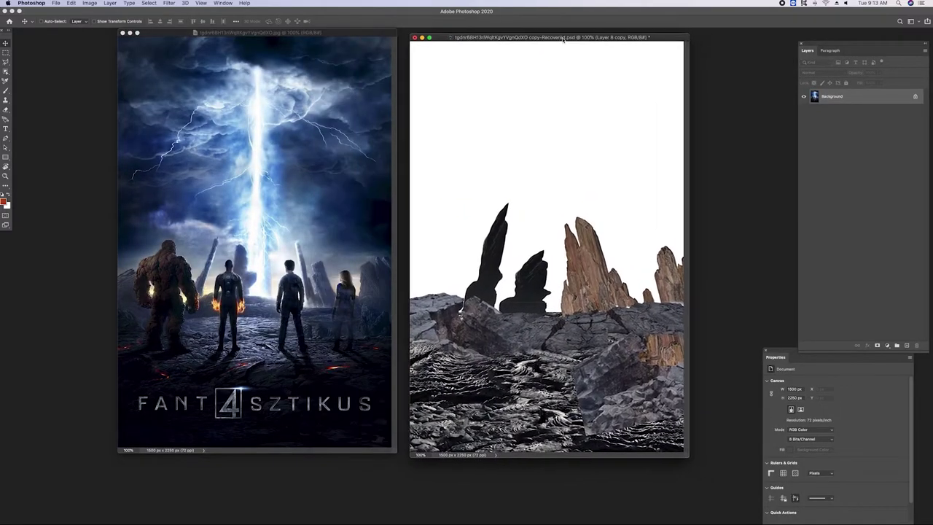
# Delete the black rock silhouettes Layer 8 copy and Layer 5, and reposition the spire
pyautogui.press('Delete')
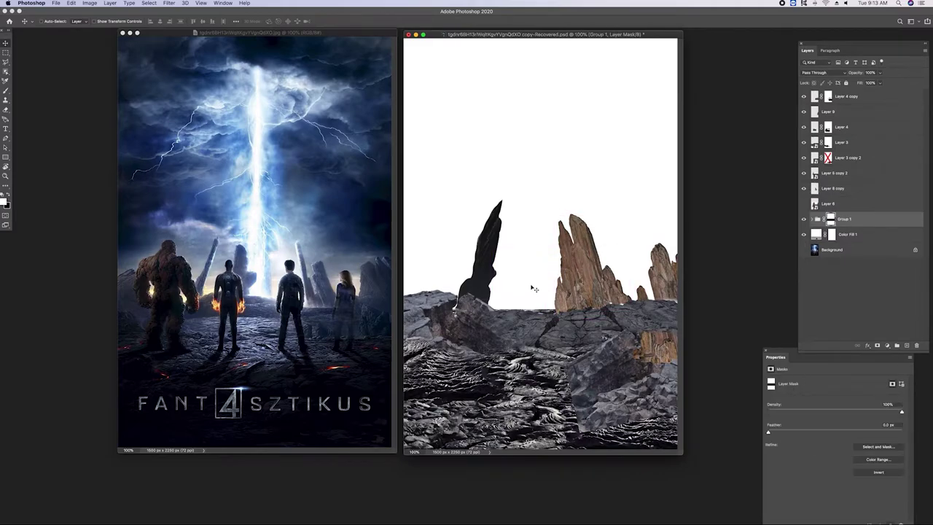
pyautogui.press('Delete')
pyautogui.moveTo(568, 272); pyautogui.dragTo(593, 272)
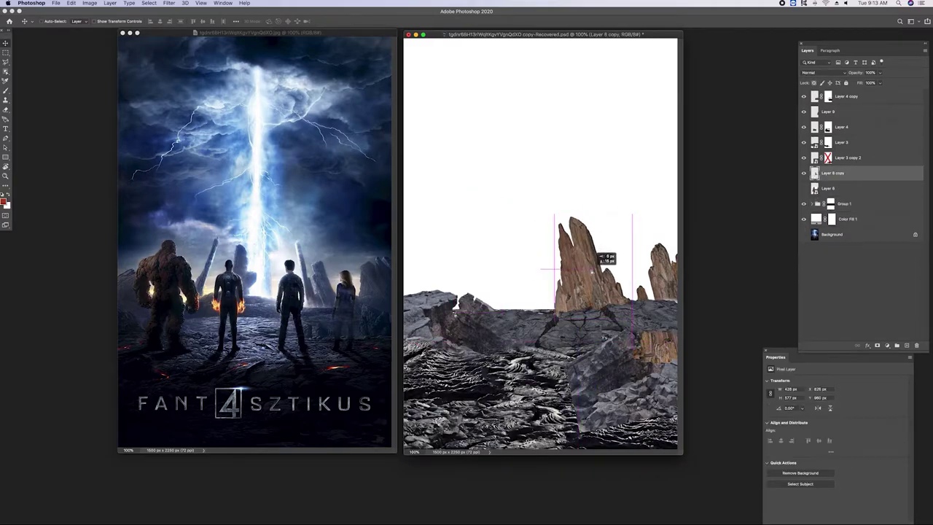
pyautogui.click(664, 347)
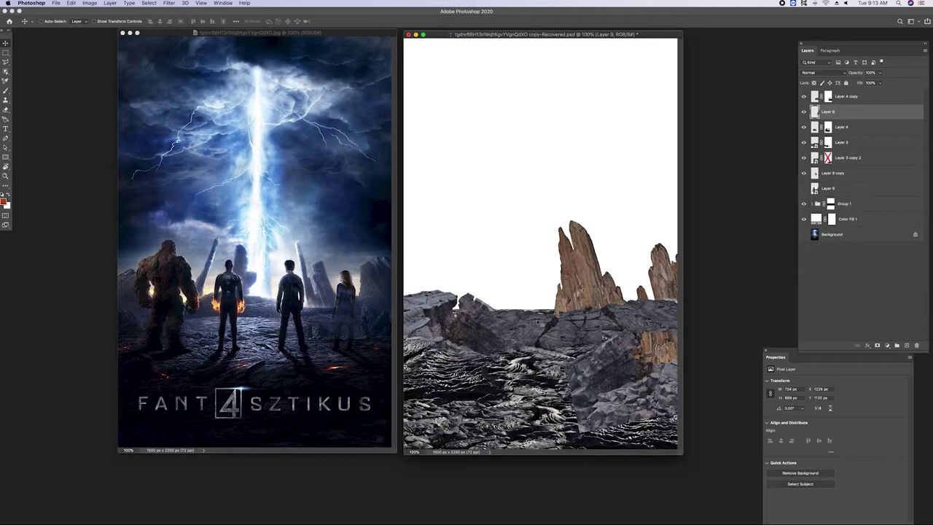
pyautogui.moveTo(583, 274); pyautogui.dragTo(590, 271)
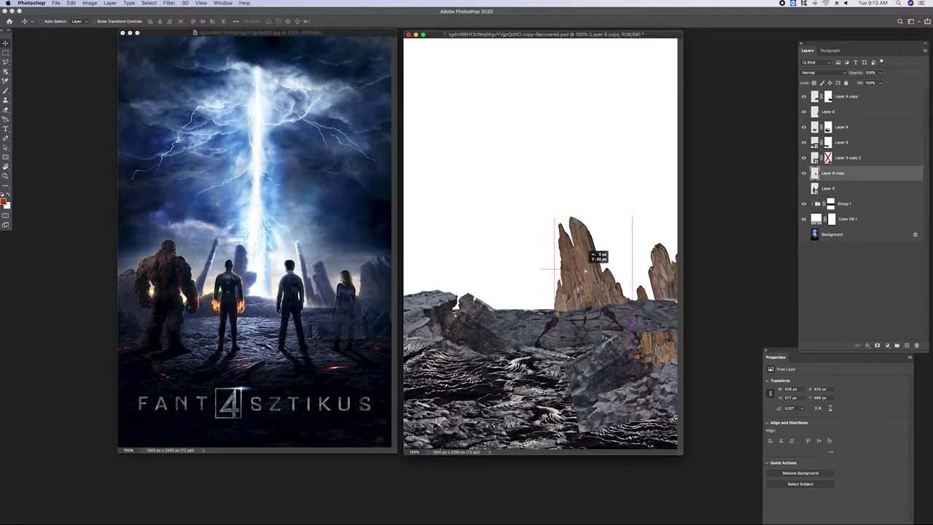
pyautogui.moveTo(591, 271); pyautogui.dragTo(490, 276)
pyautogui.hotkey('ctrl', 'z')
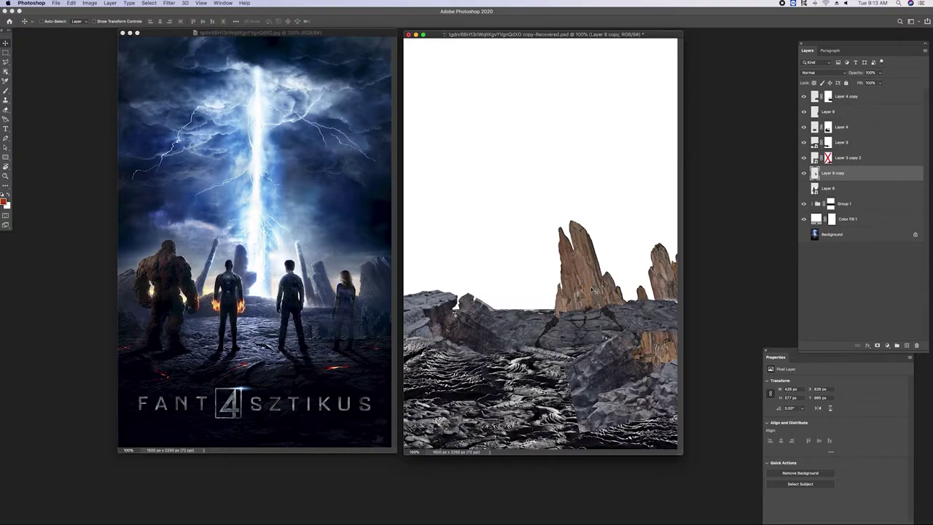
# Scale the right spire to 344×464 px, rotate it about 3.8°, and show the Background layer
pyautogui.hotkey('ctrl', 't')
pyautogui.moveTo(634, 272); pyautogui.dragTo(621, 272)
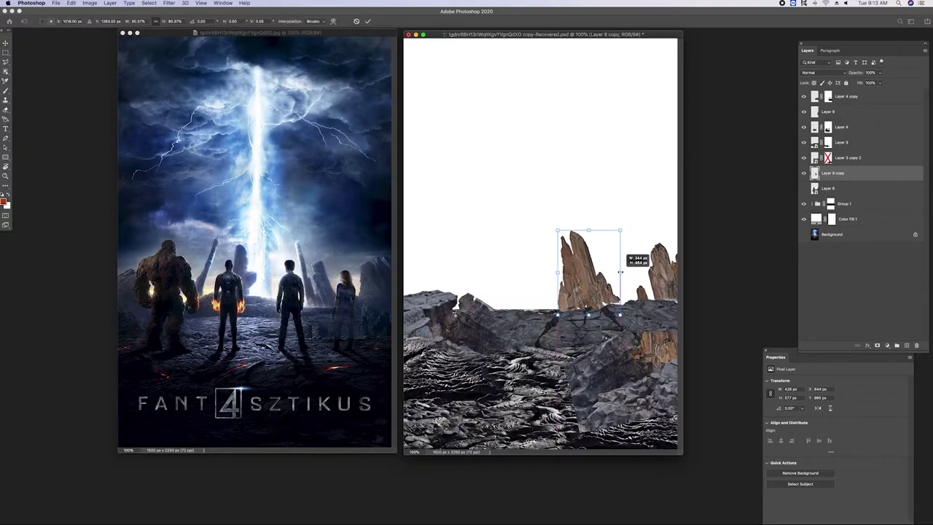
pyautogui.rightClick(592, 260)
pyautogui.click(619, 285)
pyautogui.moveTo(592, 220); pyautogui.dragTo(580, 226)
pyautogui.press('Return')
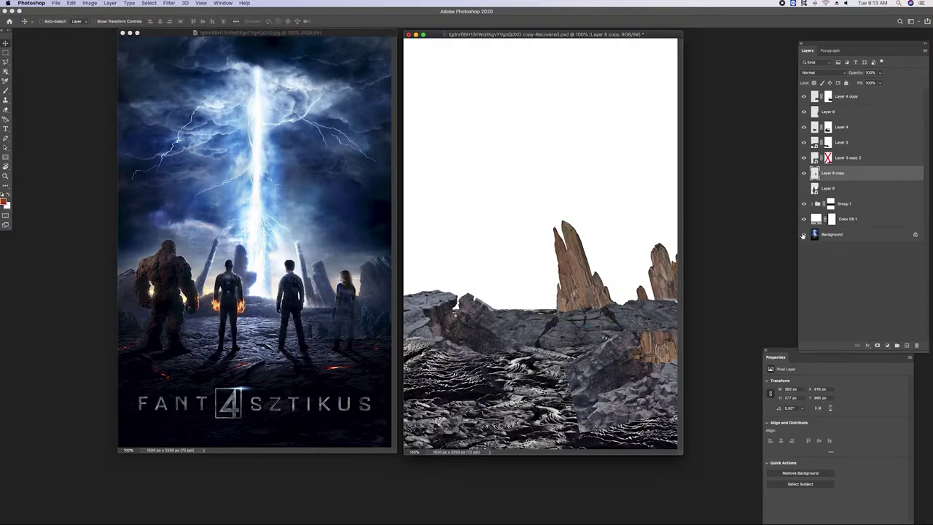
pyautogui.click(805, 234)
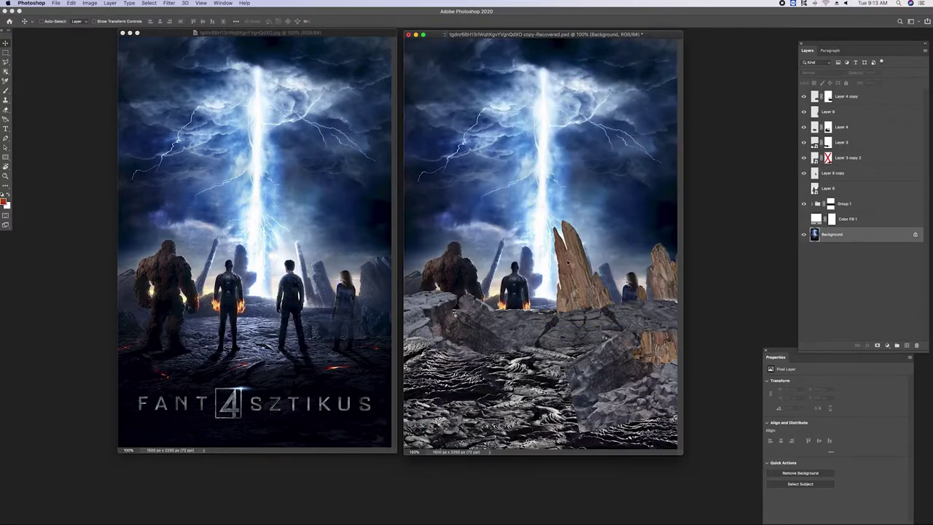
# Reposition the Layer 8 copy spire and shorten it to about 90% height
pyautogui.click(804, 173)
pyautogui.click(838, 173)
pyautogui.moveTo(583, 261)
pyautogui.mouseDown()
pyautogui.moveTo(621, 306)
pyautogui.moveTo(609, 262)
pyautogui.mouseUp()
pyautogui.hotkey('ctrl', 't')
pyautogui.moveTo(611, 340); pyautogui.dragTo(611, 330)
pyautogui.rightClick(605, 289)
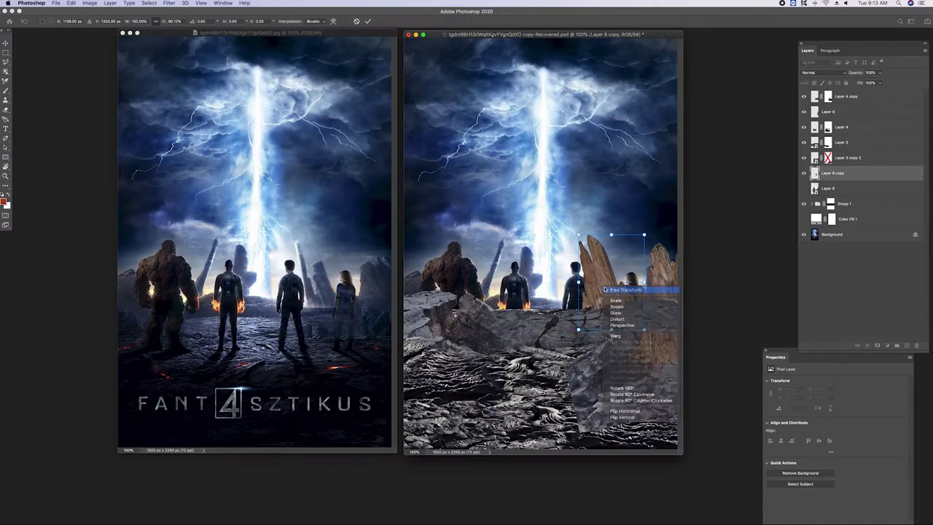
pyautogui.press('Escape')
# Duplicate the spire, flip it horizontally, shrink to about 263×432 px, and move it left
pyautogui.press('Return')
pyautogui.hotkey('ctrl', 'alt', 't')
pyautogui.moveTo(604, 289); pyautogui.dragTo(532, 278)
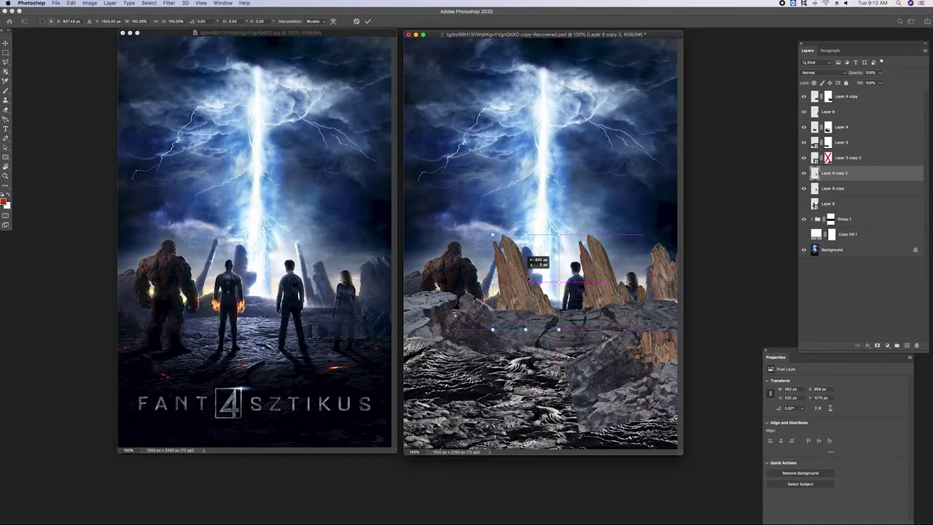
pyautogui.rightClick(532, 272)
pyautogui.click(561, 397)
pyautogui.rightClick(545, 255)
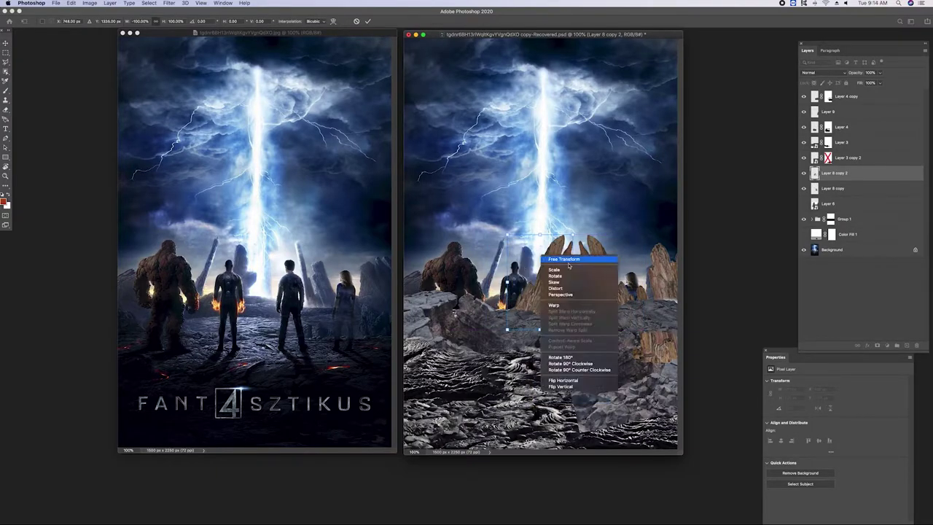
pyautogui.click(554, 269)
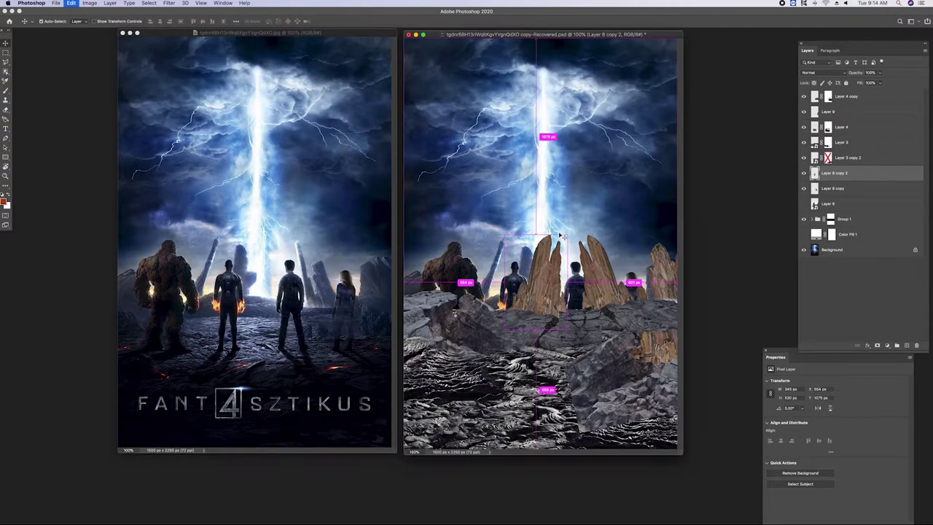
pyautogui.moveTo(573, 235); pyautogui.dragTo(551, 249)
pyautogui.moveTo(532, 280); pyautogui.dragTo(516, 264)
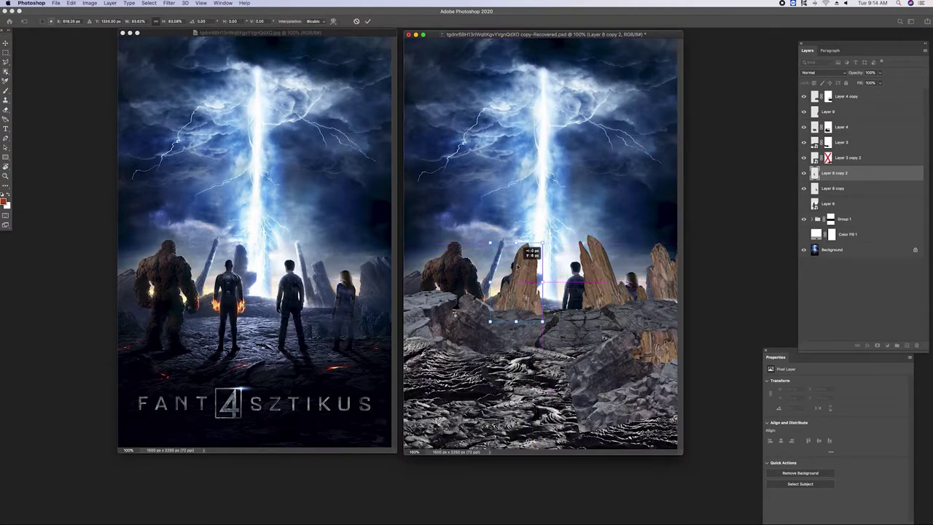
pyautogui.press('Return')
# Copy the spire further left and begin rotating it about −18°
pyautogui.moveTo(530, 285); pyautogui.dragTo(486, 275)
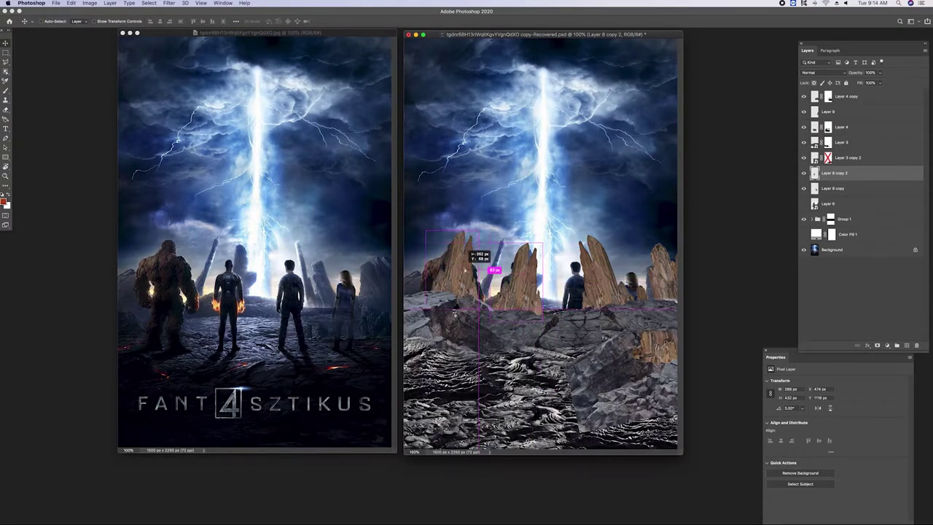
pyautogui.hotkey('ctrl', 't')
pyautogui.moveTo(469, 223); pyautogui.dragTo(490, 205)
pyautogui.rightClick(479, 246)
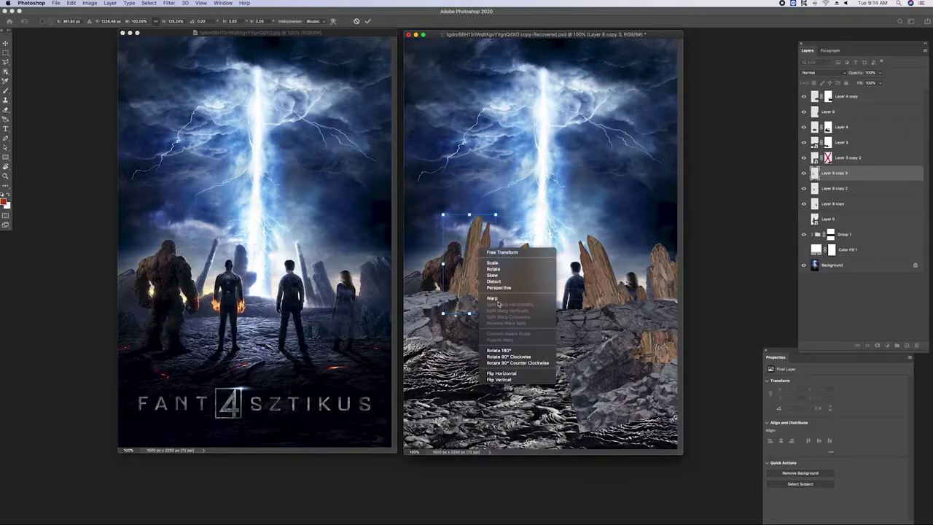
# Undo the rotation and shrink the new spire copy to 296×432 px, nudged slightly right
pyautogui.click(496, 268)
pyautogui.hotkey('ctrl', 'z')
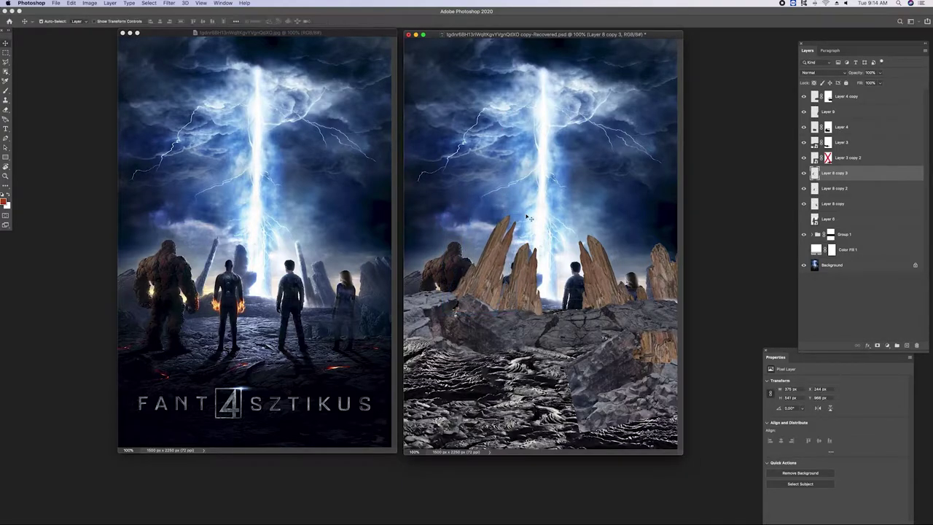
pyautogui.moveTo(500, 216); pyautogui.dragTo(502, 234)
pyautogui.moveTo(472, 267); pyautogui.dragTo(480, 267)
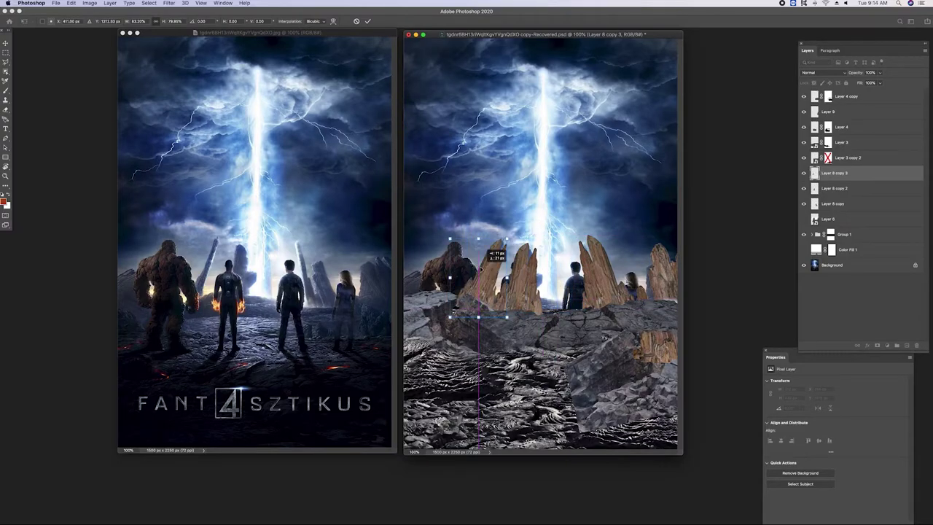
pyautogui.press('Return')
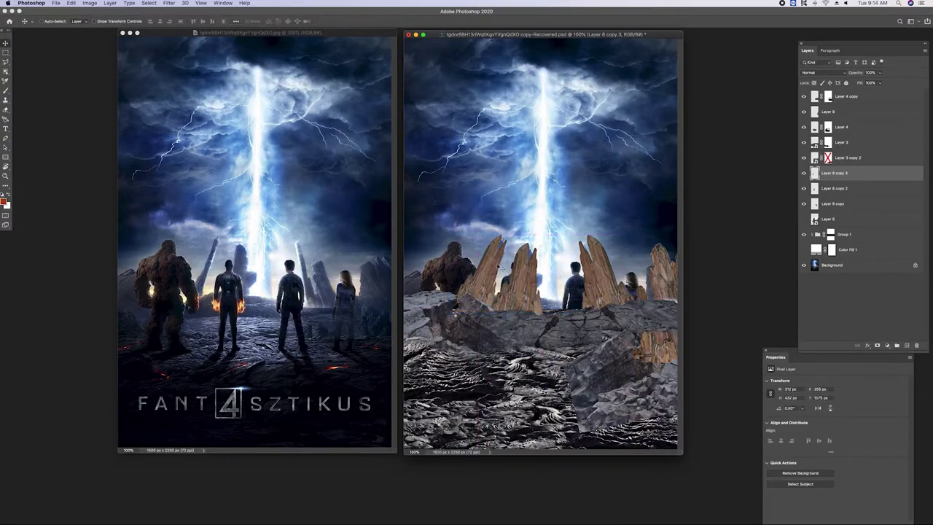
# Reposition the leftmost spire and skew it slightly
pyautogui.moveTo(496, 262); pyautogui.dragTo(500, 252)
pyautogui.moveTo(498, 255); pyautogui.dragTo(504, 252)
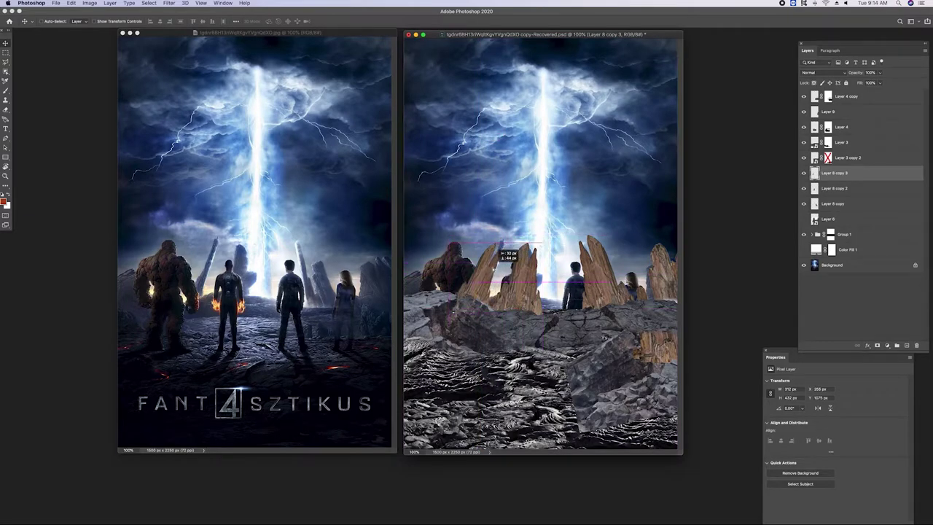
pyautogui.hotkey('ctrl', 't')
pyautogui.rightClick(502, 271)
pyautogui.click(521, 298)
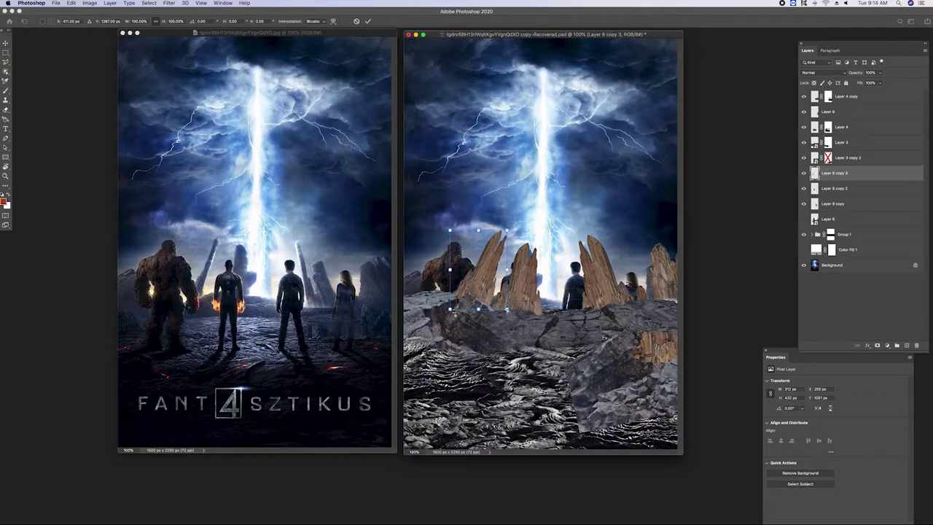
pyautogui.moveTo(449, 231); pyautogui.dragTo(457, 231)
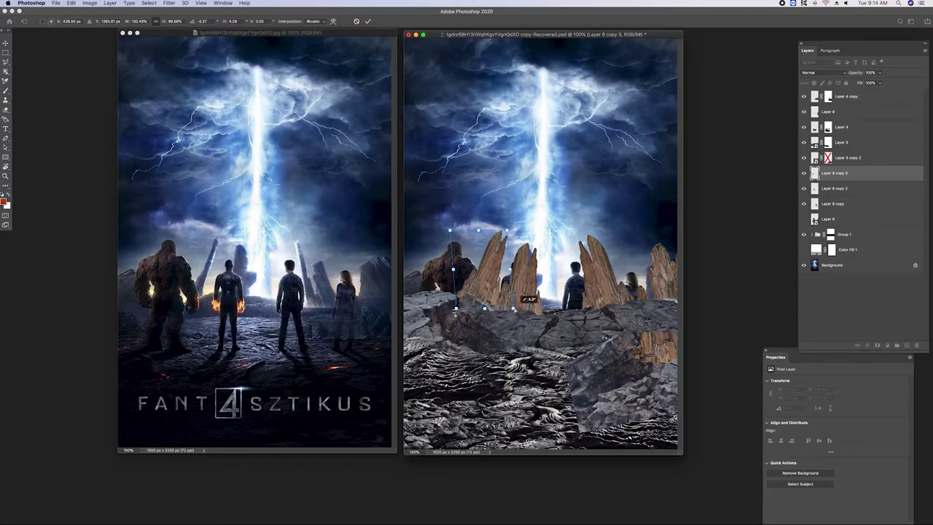
pyautogui.press('Return')
# Shift the Layer 8 copy spire 17 px left and duplicate Group 1's Layer 2 texture to the top
pyautogui.moveTo(621, 255); pyautogui.dragTo(607, 256)
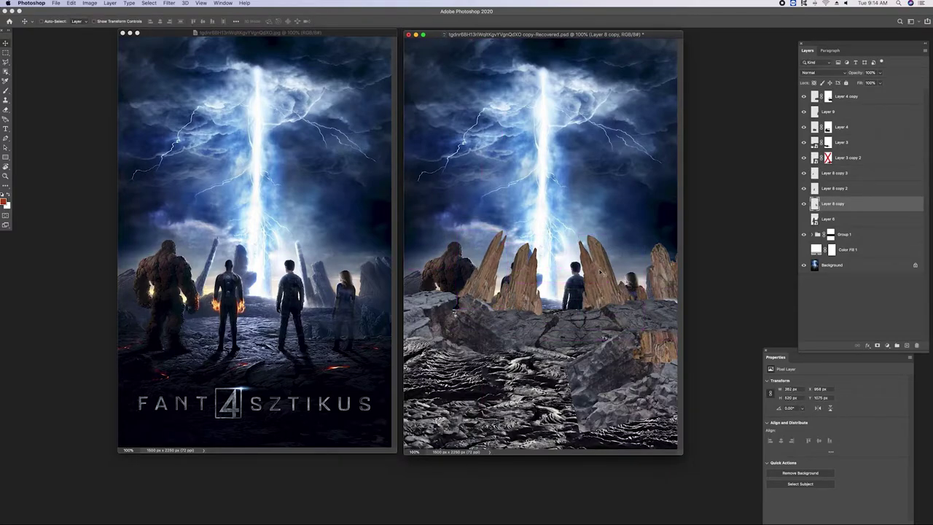
pyautogui.click(815, 96)
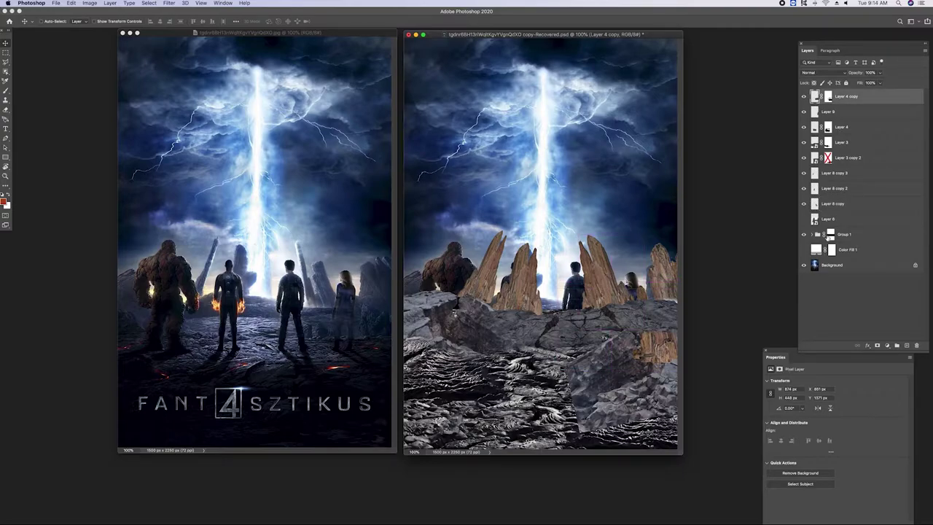
pyautogui.click(812, 234)
pyautogui.moveTo(845, 251); pyautogui.dragTo(840, 95)
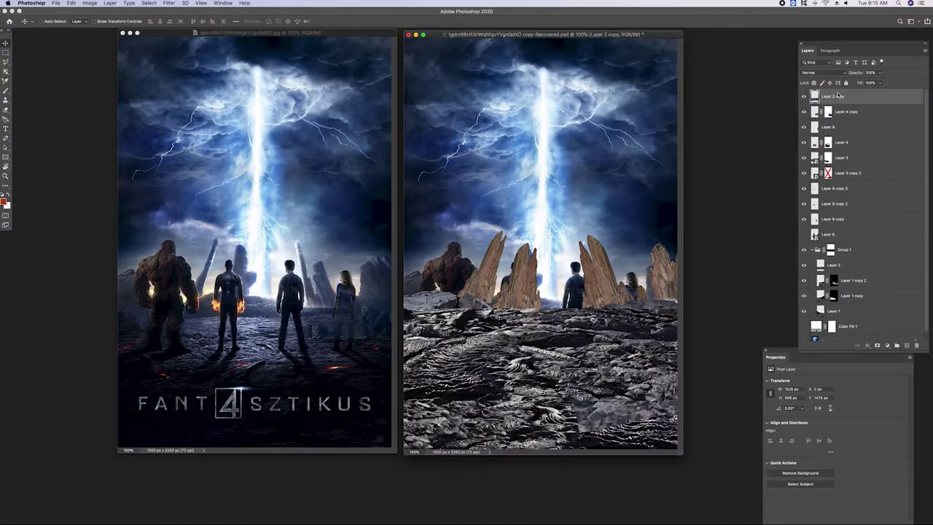
# Move the texture copy up, hide it with a black mask, and paint it back at 20% over the lower rocks
pyautogui.moveTo(610, 326); pyautogui.dragTo(618, 312)
pyautogui.keyDown('alt'); pyautogui.click(876, 346); pyautogui.keyUp('alt')
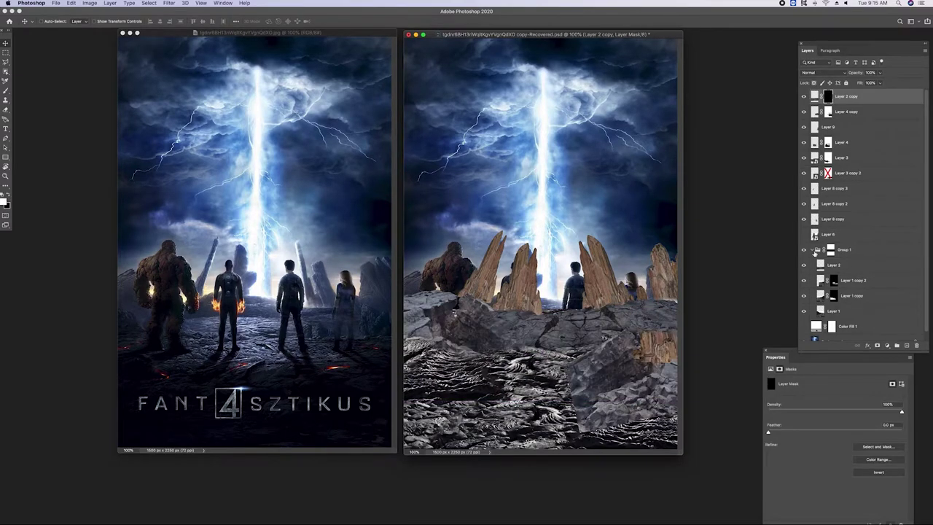
pyautogui.press('b')
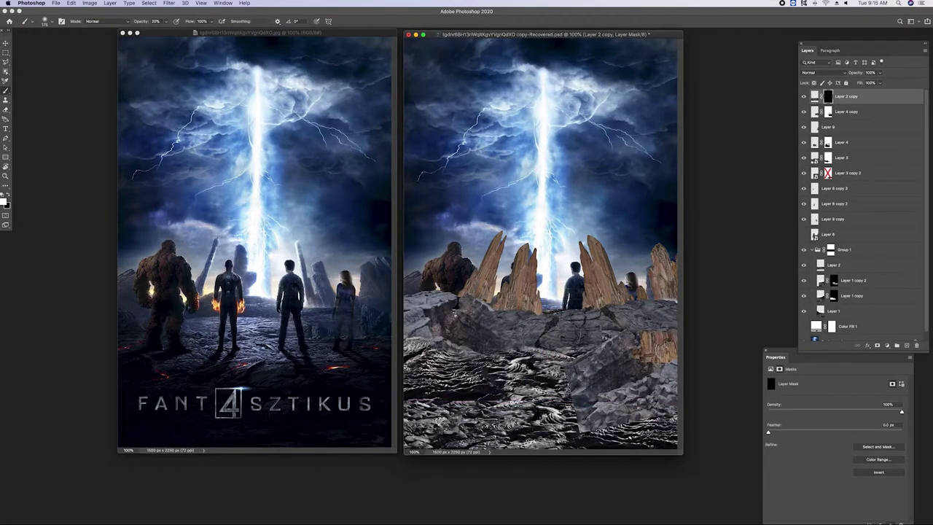
pyautogui.moveTo(530, 338); pyautogui.dragTo(444, 334)
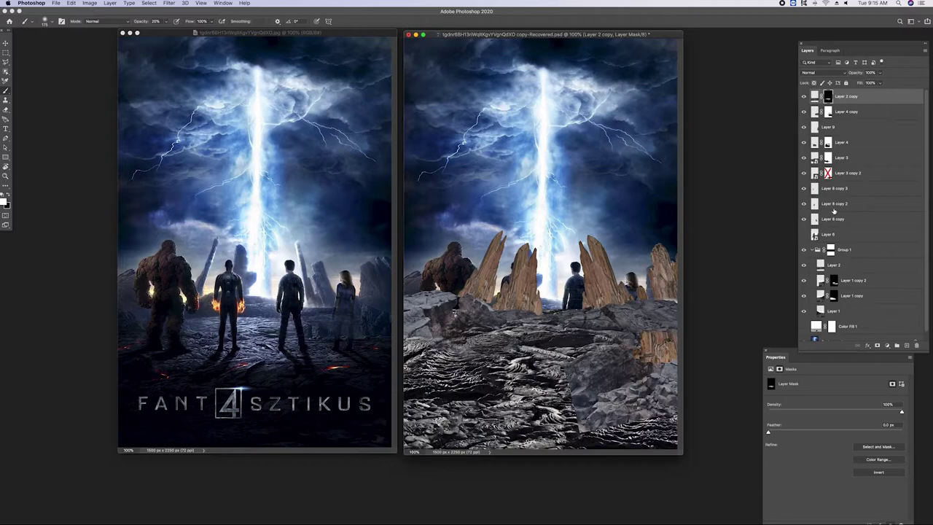
# Add a layer mask to Layer 9 and switch to the Brush
pyautogui.click(823, 221)
pyautogui.press('v')
pyautogui.click(839, 128)
pyautogui.click(877, 346)
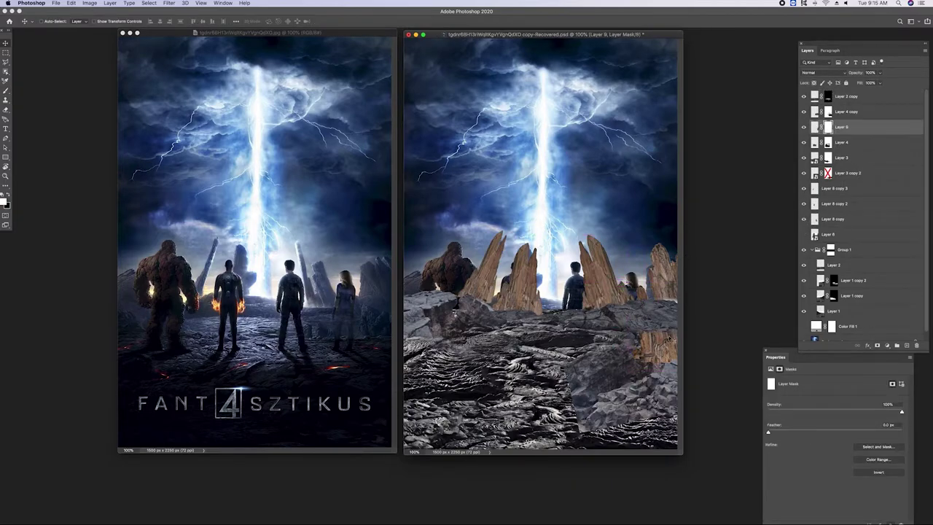
pyautogui.press('b')
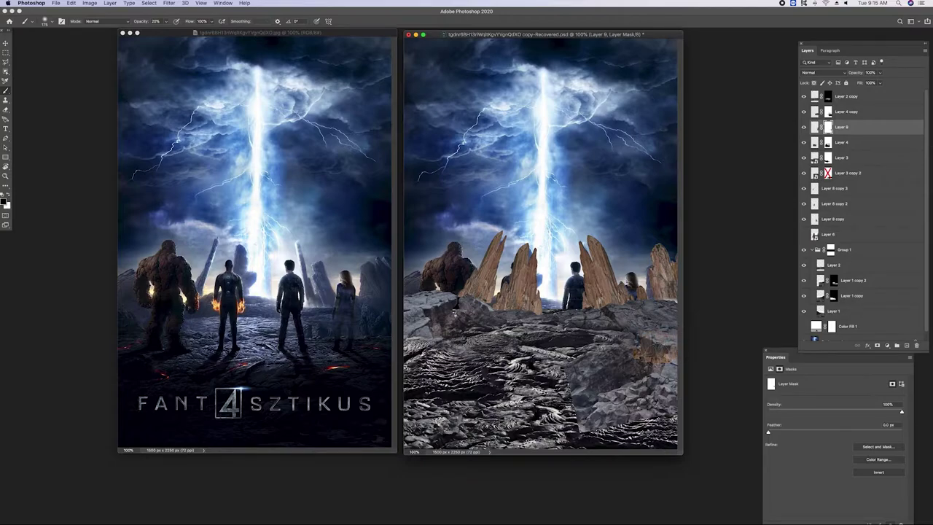
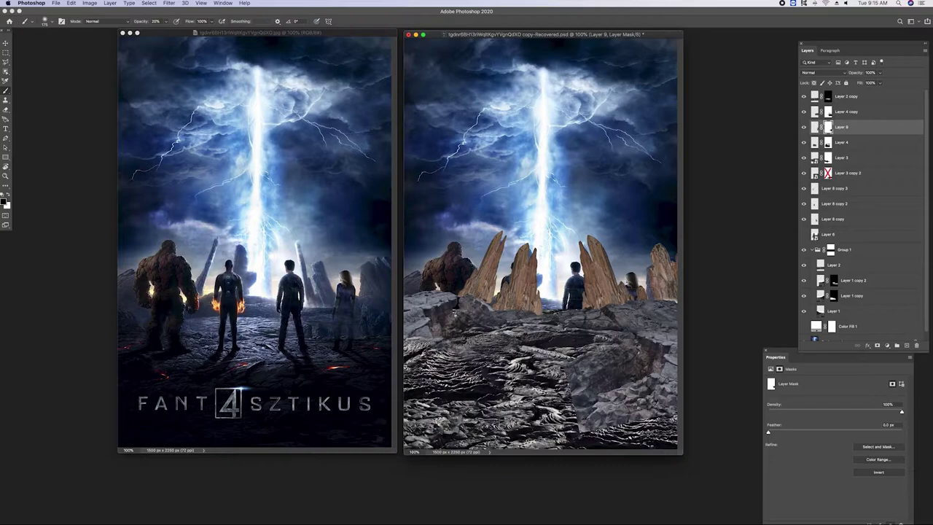
# Rotate the right-hand rock spire about 4.7°
pyautogui.press('v')
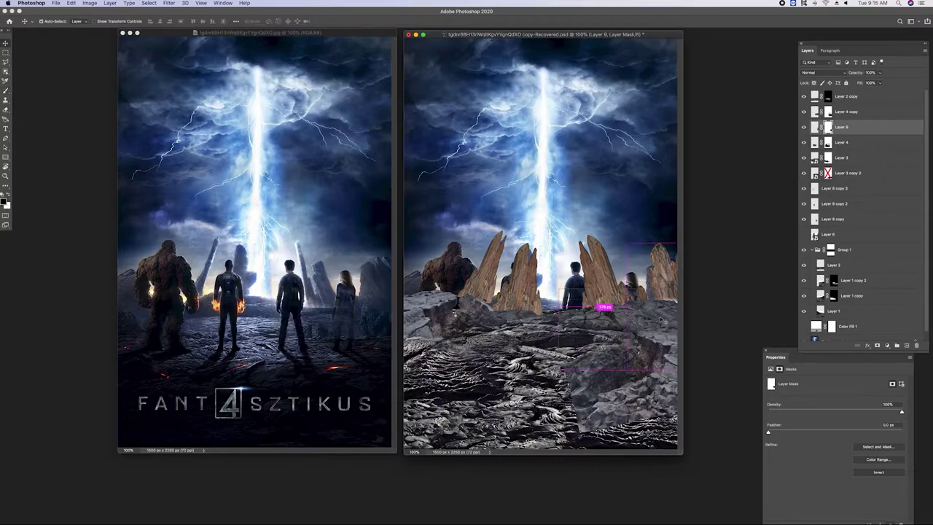
pyautogui.hotkey('ctrl', '2')
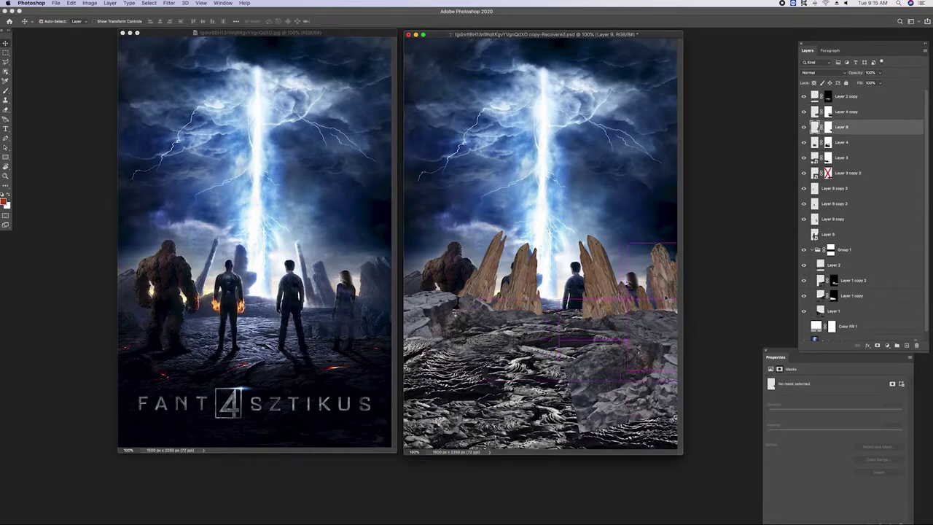
pyautogui.hotkey('ctrl', 't')
pyautogui.rightClick(660, 280)
pyautogui.click(692, 306)
pyautogui.moveTo(666, 277)
pyautogui.mouseDown()
pyautogui.moveTo(621, 253)
pyautogui.moveTo(664, 263)
pyautogui.mouseUp()
pyautogui.press('Return')
# Mask out the part of the spire covering the woman using a Pen-drawn selection
pyautogui.press('p')
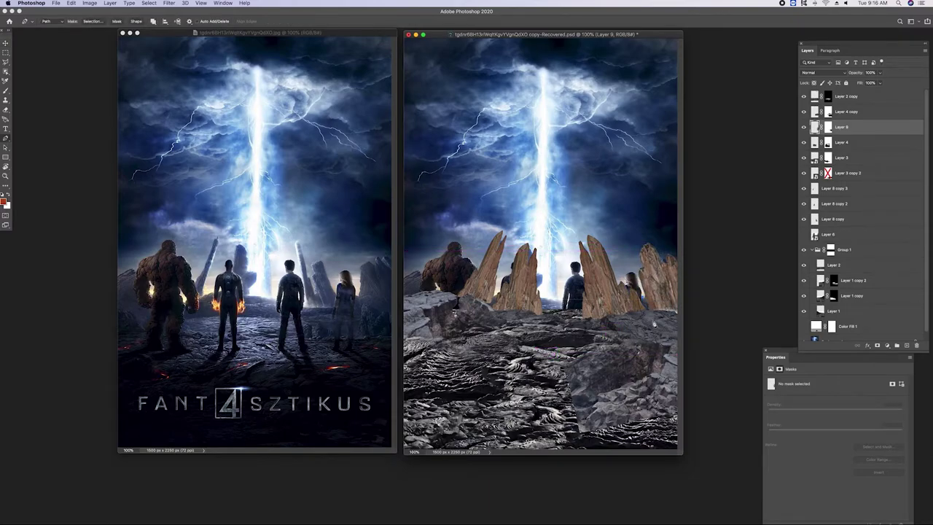
pyautogui.hotkey('ctrl', 'Return')
pyautogui.click(829, 128)
pyautogui.press('Delete')
pyautogui.hotkey('ctrl', 'd')
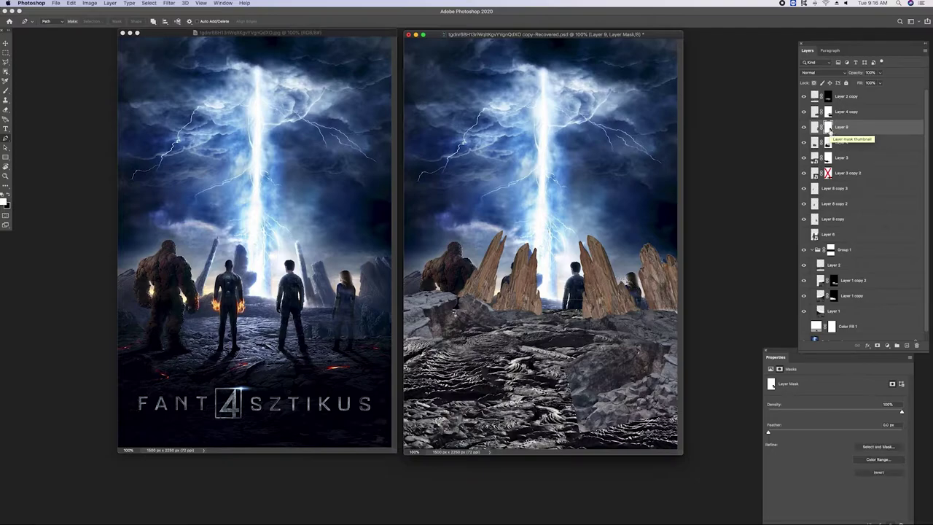
# Shift the left rock (Layer 3) slightly up and left
pyautogui.press('v')
pyautogui.moveTo(437, 291)
pyautogui.mouseDown()
pyautogui.moveTo(398, 302)
pyautogui.moveTo(430, 288)
pyautogui.mouseUp()
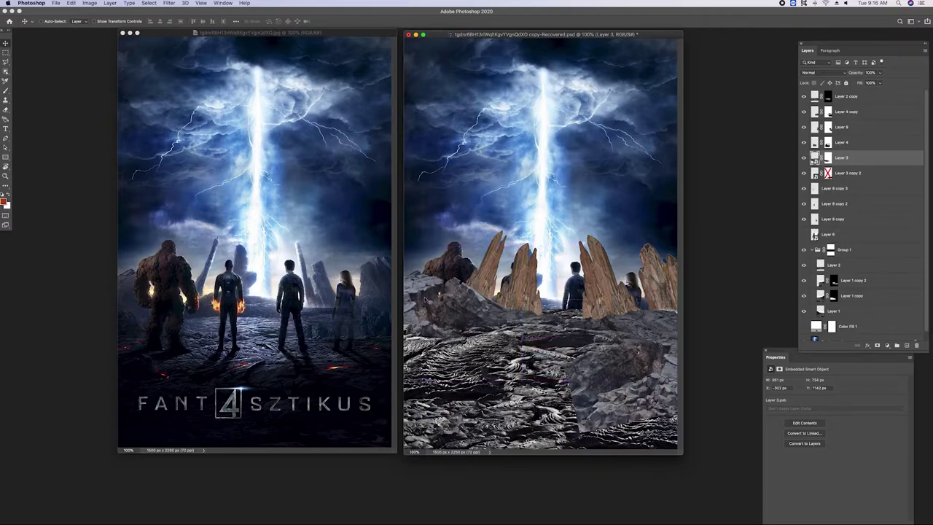
pyautogui.click(808, 99)
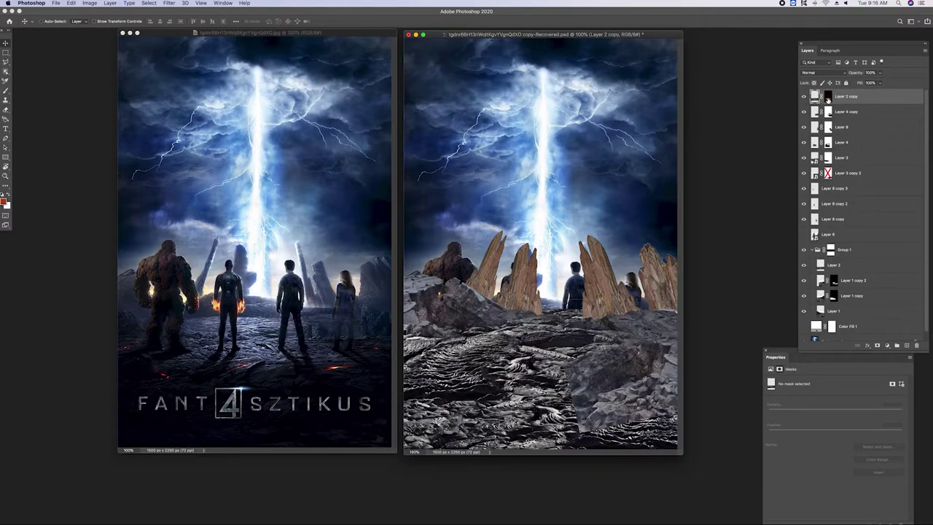
# Duplicate the rocky ground texture and place the copy up and to the left
pyautogui.hotkey('ctrl', 'j')
pyautogui.moveTo(586, 346); pyautogui.dragTo(482, 329)
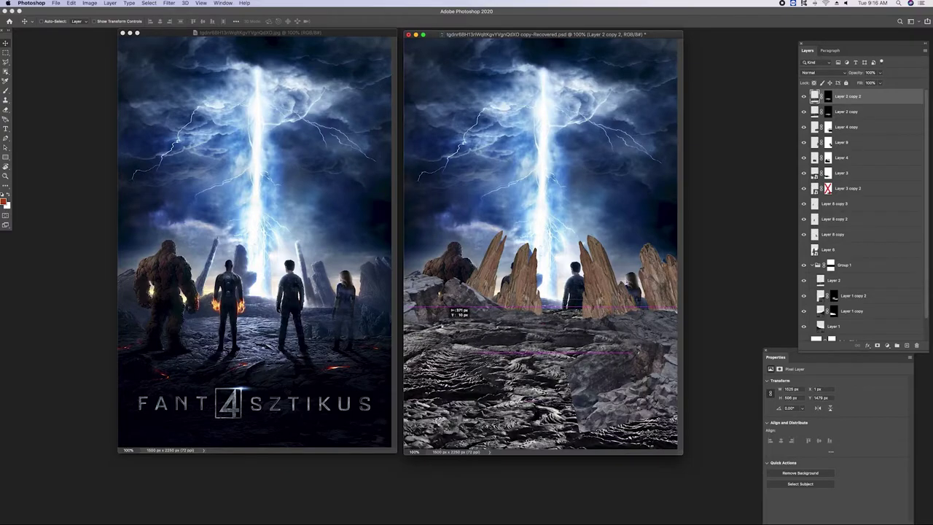
pyautogui.moveTo(647, 358)
pyautogui.mouseDown()
pyautogui.moveTo(620, 370)
pyautogui.moveTo(675, 367)
pyautogui.mouseUp()
# Enable Layer 3 copy 2's mask, shift that rock left, and paint the mask to reveal more texture
pyautogui.keyDown('shift'); pyautogui.click(828, 188); pyautogui.keyUp('shift')
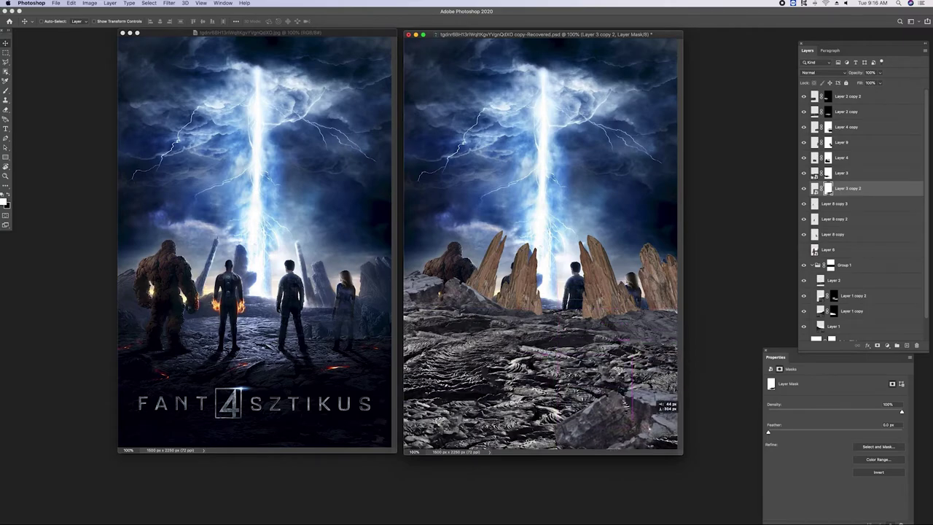
pyautogui.moveTo(674, 367)
pyautogui.mouseDown()
pyautogui.moveTo(660, 358)
pyautogui.moveTo(641, 364)
pyautogui.mouseUp()
pyautogui.press('b')
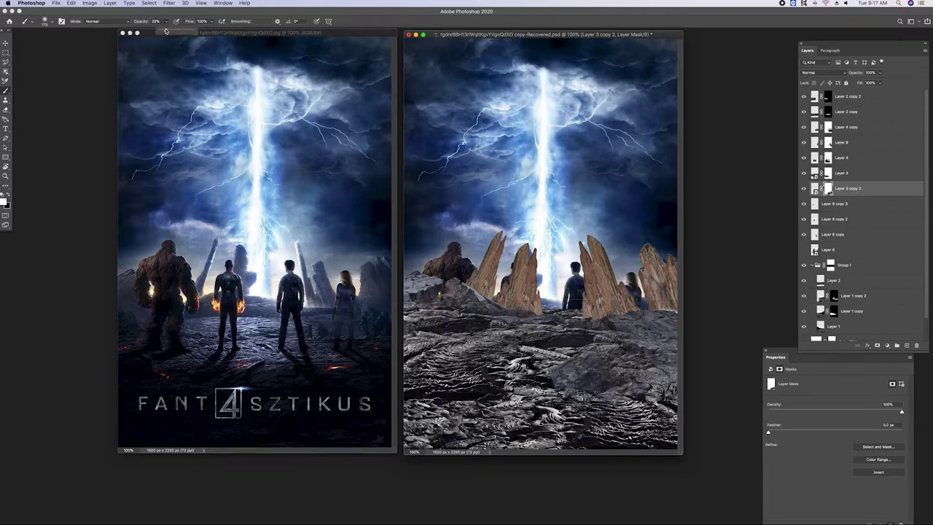
pyautogui.moveTo(591, 369)
pyautogui.mouseDown()
pyautogui.moveTo(660, 401)
pyautogui.moveTo(573, 393)
pyautogui.mouseUp()
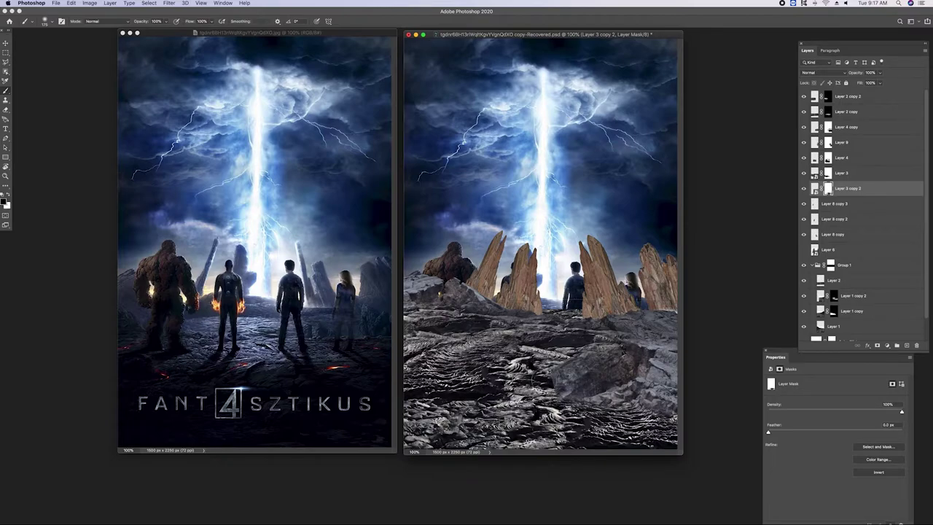
# Nudge the Layer 2 copy ground texture downward
pyautogui.press('v')
pyautogui.moveTo(627, 303)
pyautogui.mouseDown()
pyautogui.moveTo(650, 323)
pyautogui.moveTo(633, 351)
pyautogui.mouseUp()
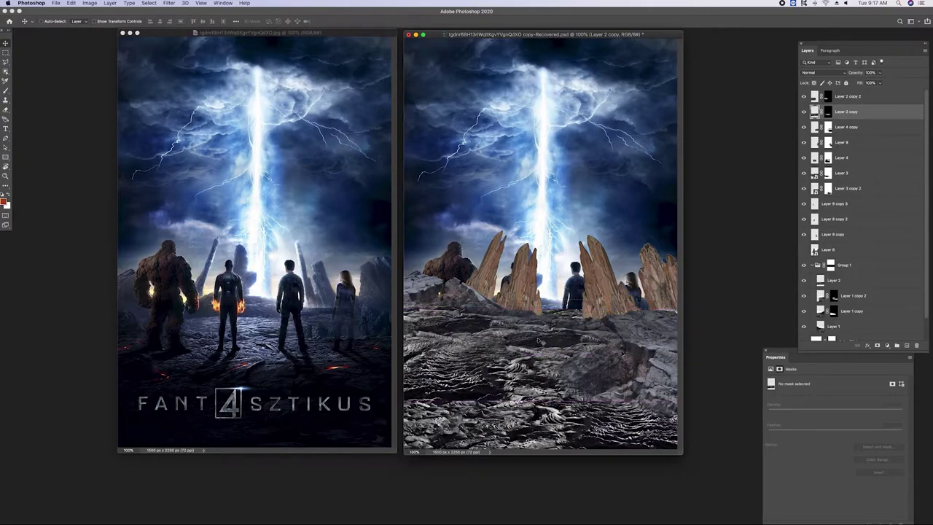
pyautogui.keyDown('ctrl'); pyautogui.click(556, 310); pyautogui.keyUp('ctrl')
# Duplicate Layer 2 and move the copy, Layer 2 copy 3, out of Group 1
pyautogui.click(804, 280)
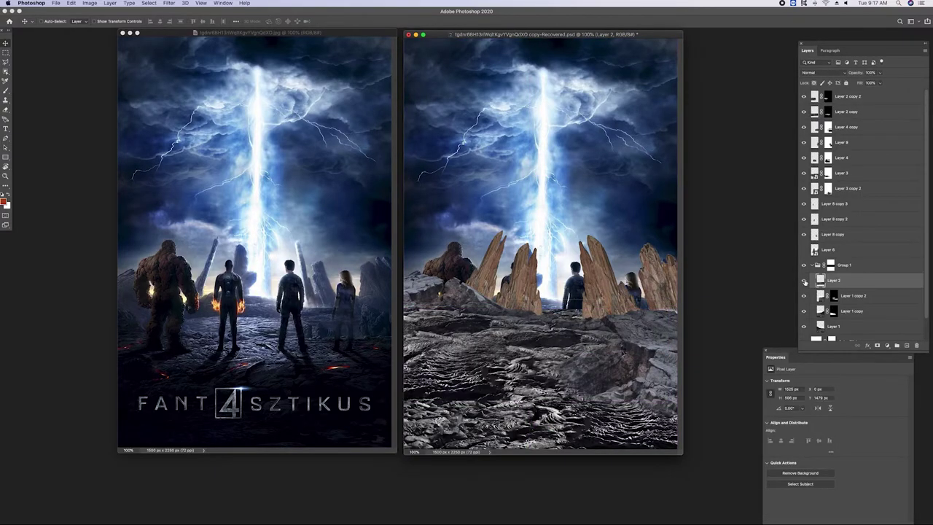
pyautogui.click(814, 266)
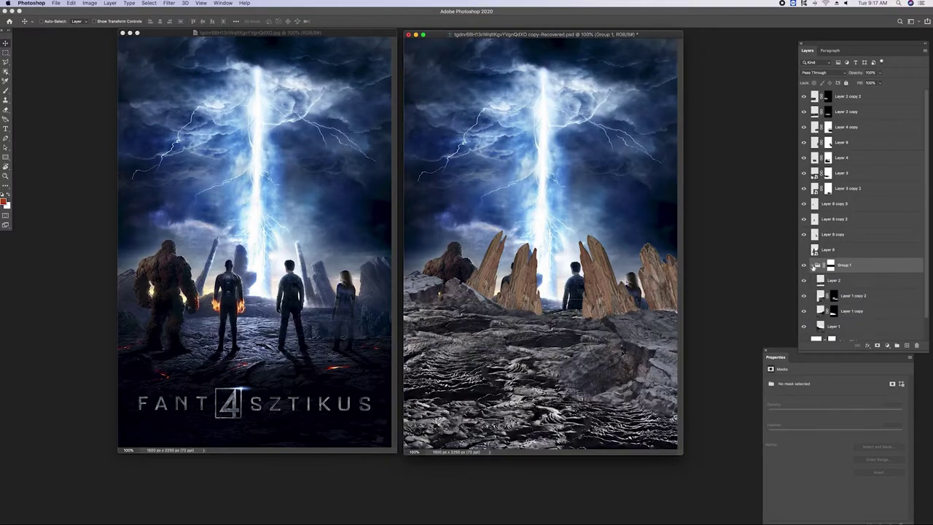
pyautogui.click(834, 285)
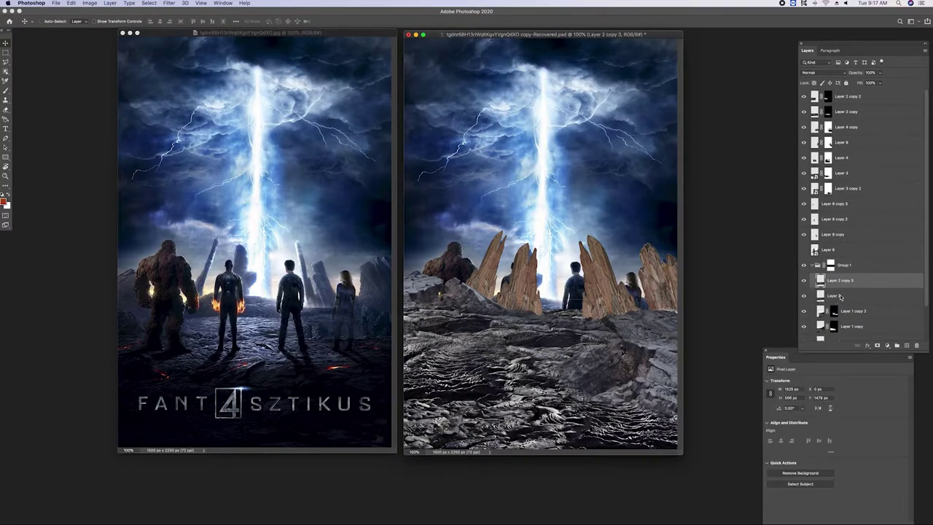
pyautogui.hotkey('ctrl', 'j')
pyautogui.click(815, 284)
pyautogui.moveTo(838, 280)
pyautogui.mouseDown()
pyautogui.moveTo(838, 261)
pyautogui.moveTo(834, 288)
pyautogui.mouseUp()
pyautogui.click(817, 280)
# Reposition Layer 2 copy 3 and scale it down to about 59%
pyautogui.doubleClick(864, 266)
pyautogui.click(822, 342)
pyautogui.moveTo(583, 288); pyautogui.dragTo(589, 294)
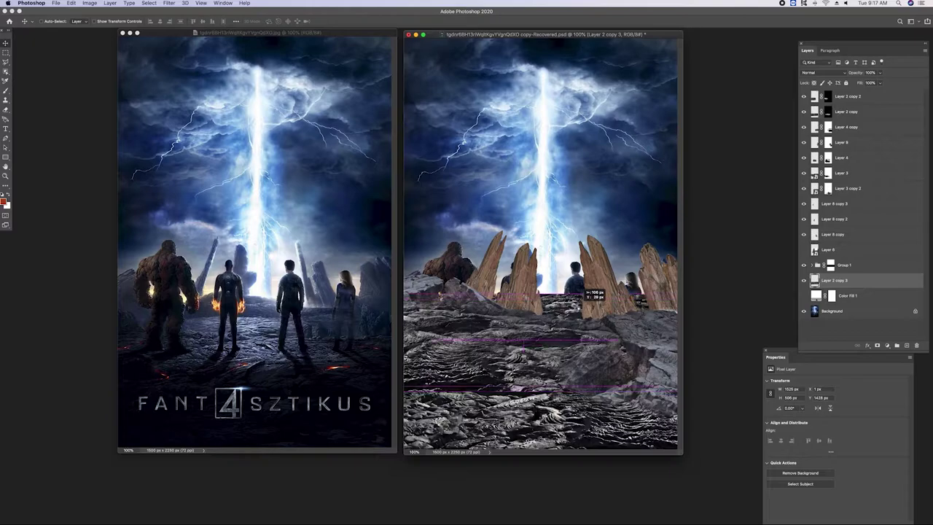
pyautogui.hotkey('ctrl', 't')
pyautogui.moveTo(664, 282); pyautogui.dragTo(620, 295)
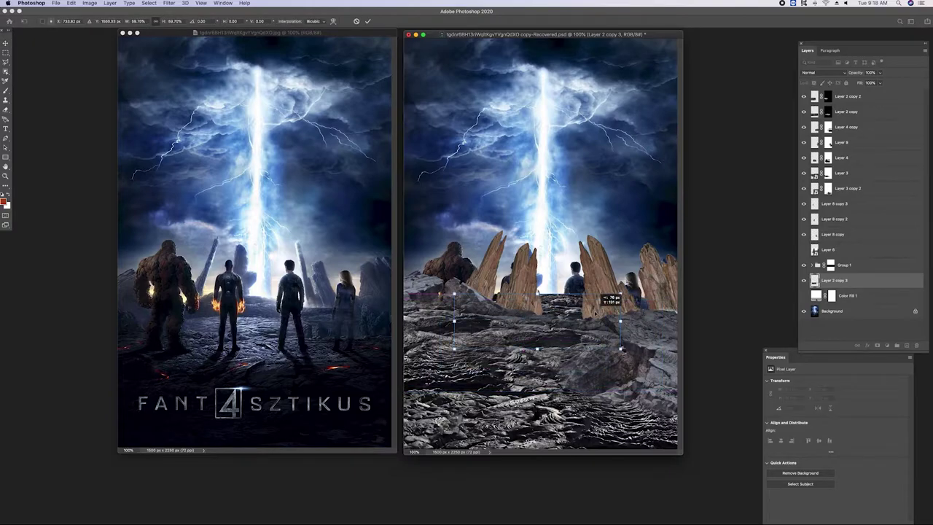
pyautogui.press('Return')
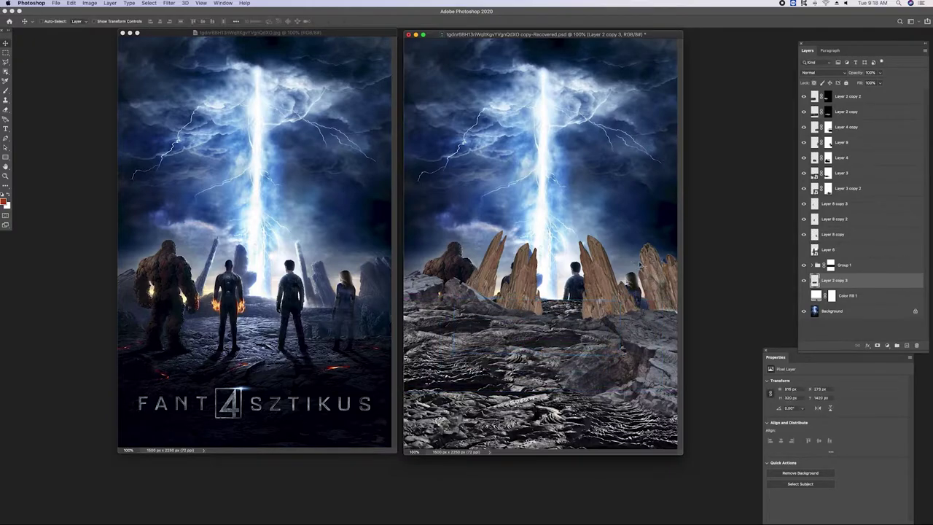
# Duplicate the scaled texture and lay the copy along the horizon
pyautogui.click(595, 278)
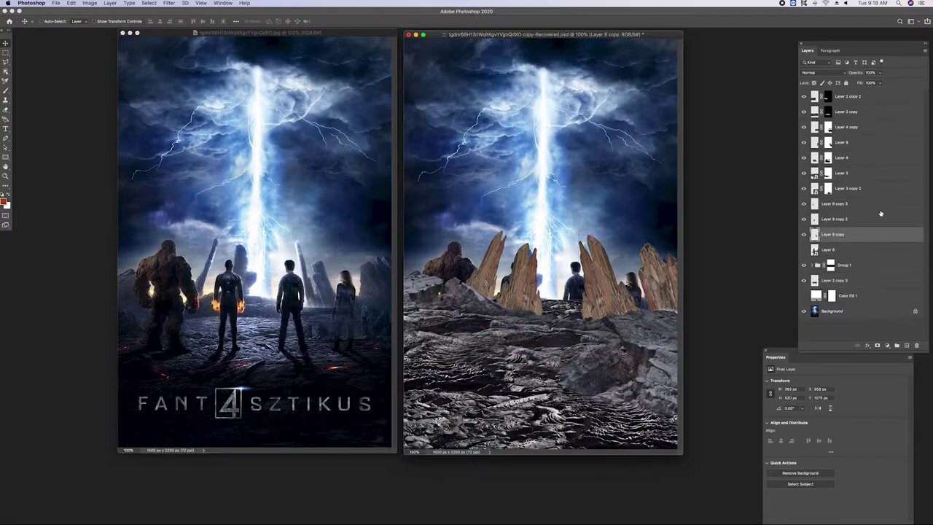
pyautogui.click(844, 281)
pyautogui.moveTo(843, 282); pyautogui.dragTo(839, 228)
pyautogui.moveTo(605, 309); pyautogui.dragTo(674, 294)
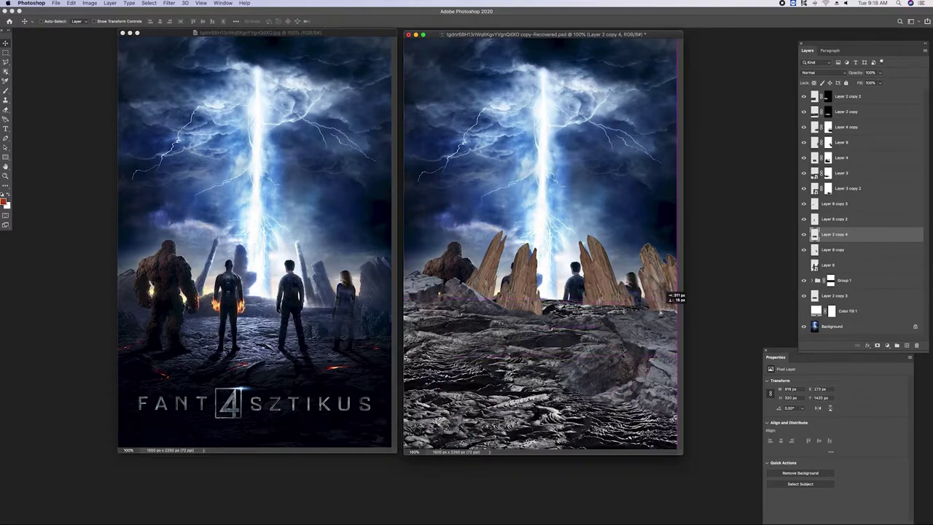
pyautogui.moveTo(674, 294)
pyautogui.mouseDown()
pyautogui.moveTo(624, 290)
pyautogui.moveTo(614, 308)
pyautogui.mouseUp()
# Add Layer 2 copy 5, reshaped toward the horizon and scaled to about 88%, with a layer mask
pyautogui.click(845, 235)
pyautogui.moveTo(846, 236); pyautogui.dragTo(846, 219)
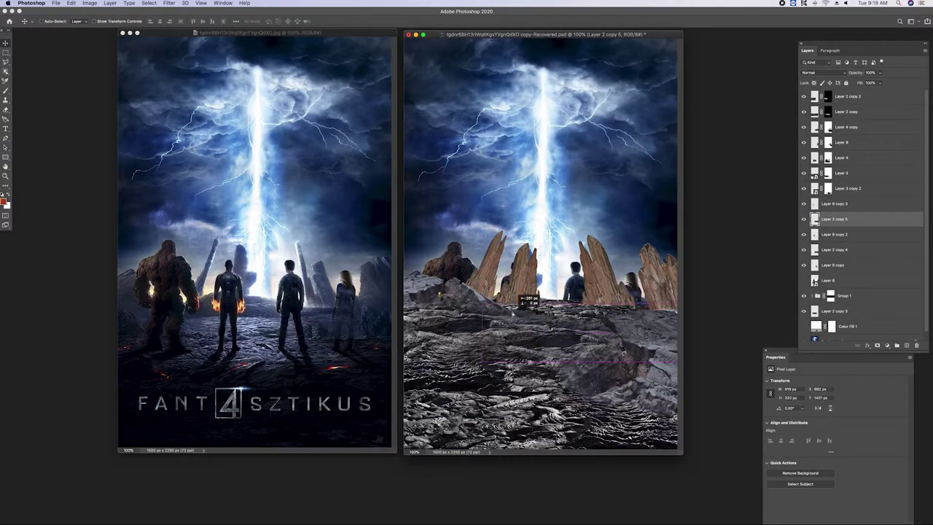
pyautogui.hotkey('ctrl', 't')
pyautogui.moveTo(565, 303)
pyautogui.mouseDown()
pyautogui.moveTo(583, 271)
pyautogui.moveTo(563, 294)
pyautogui.mouseUp()
pyautogui.moveTo(604, 367); pyautogui.dragTo(580, 356)
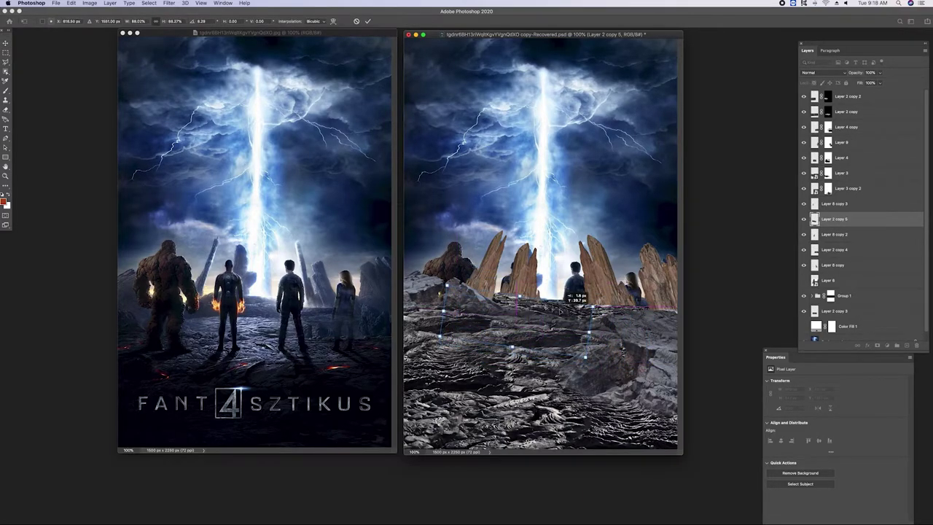
pyautogui.press('Return')
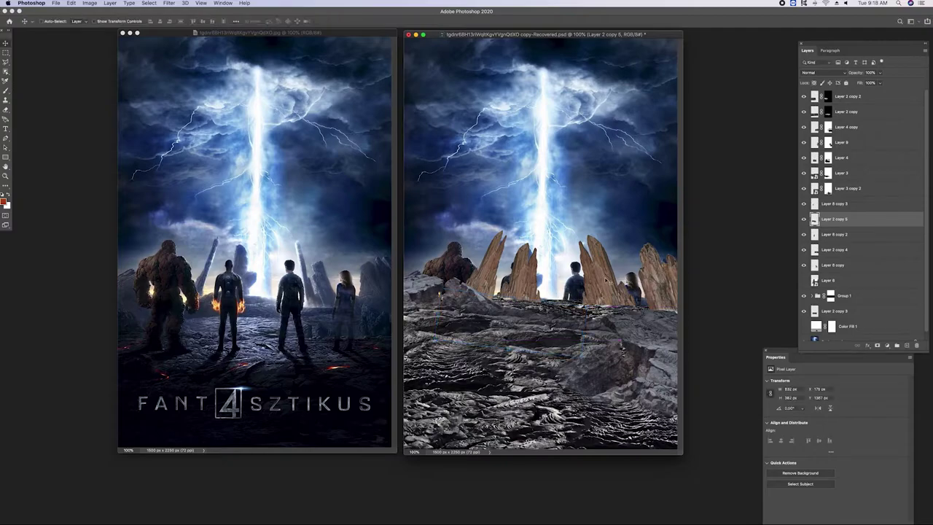
pyautogui.hotkey('ctrl', 'shift', 'm')
# Nudge the Layer 8 copy rock slightly up and left
pyautogui.press('b')
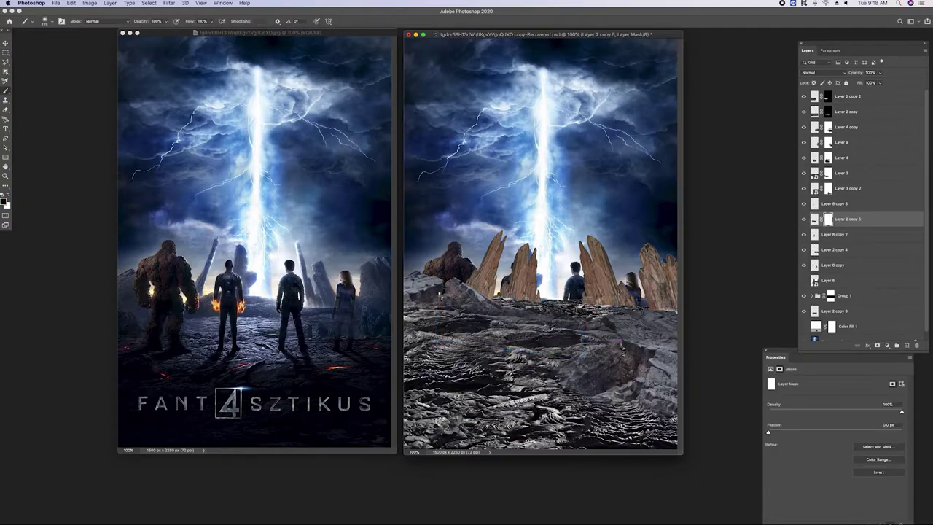
pyautogui.press('v')
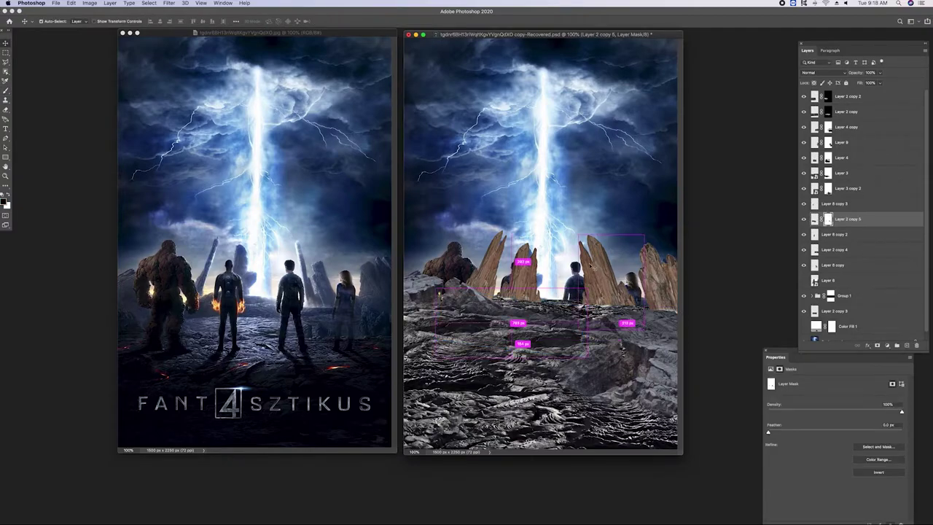
pyautogui.keyDown('ctrl'); pyautogui.click(603, 264); pyautogui.keyUp('ctrl')
pyautogui.hotkey('ctrl', 't')
pyautogui.moveTo(605, 269); pyautogui.dragTo(602, 261)
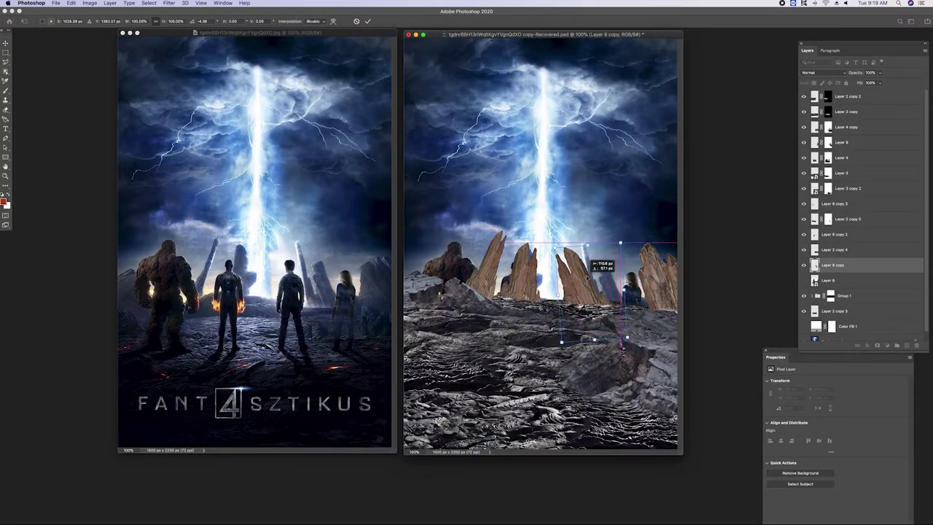
pyautogui.press('Return')
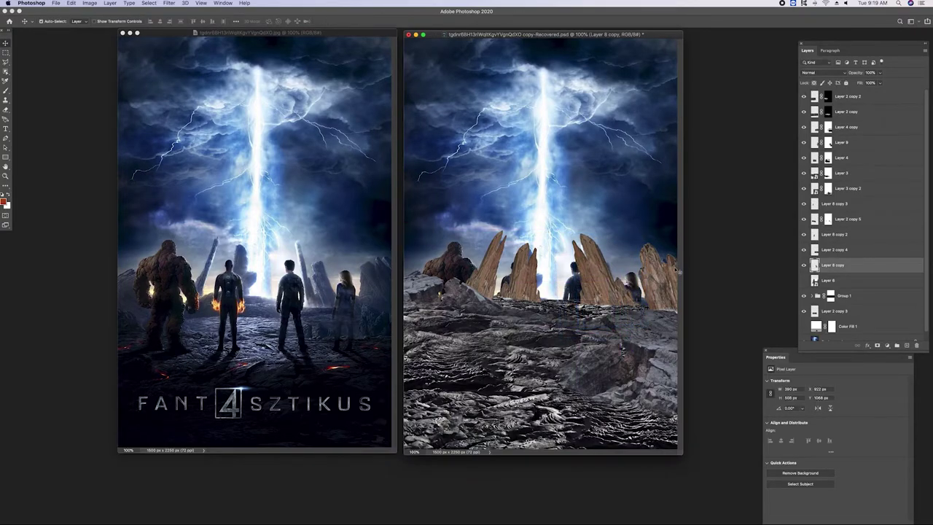
# Lower the right spire, add a narrower, shorter duplicate, and merge it with Layer 9
pyautogui.moveTo(680, 268); pyautogui.dragTo(675, 289)
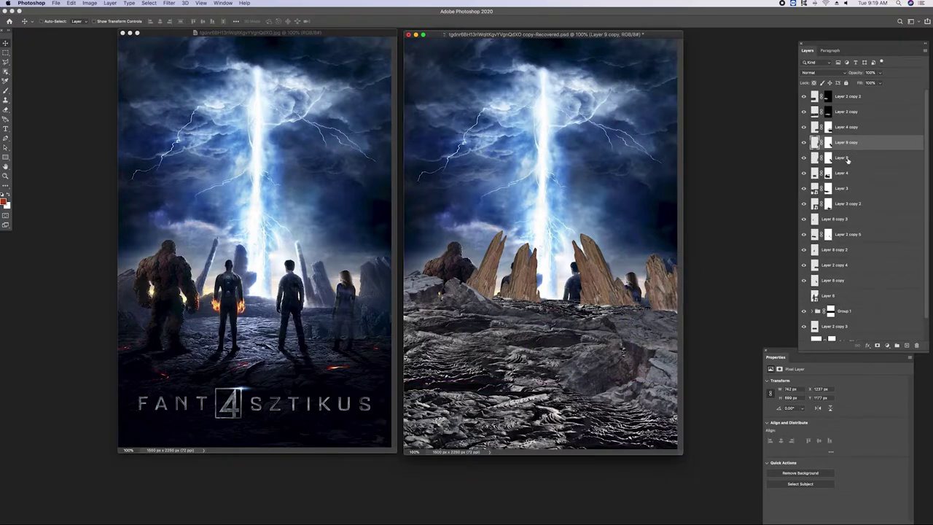
pyautogui.hotkey('ctrl', 'j')
pyautogui.hotkey('ctrl', 't')
pyautogui.moveTo(682, 261)
pyautogui.mouseDown()
pyautogui.moveTo(674, 292)
pyautogui.moveTo(660, 293)
pyautogui.mouseUp()
pyautogui.press('Return')
pyautogui.keyDown('shift'); pyautogui.click(818, 142); pyautogui.keyUp('shift')
pyautogui.hotkey('ctrl', 'e')
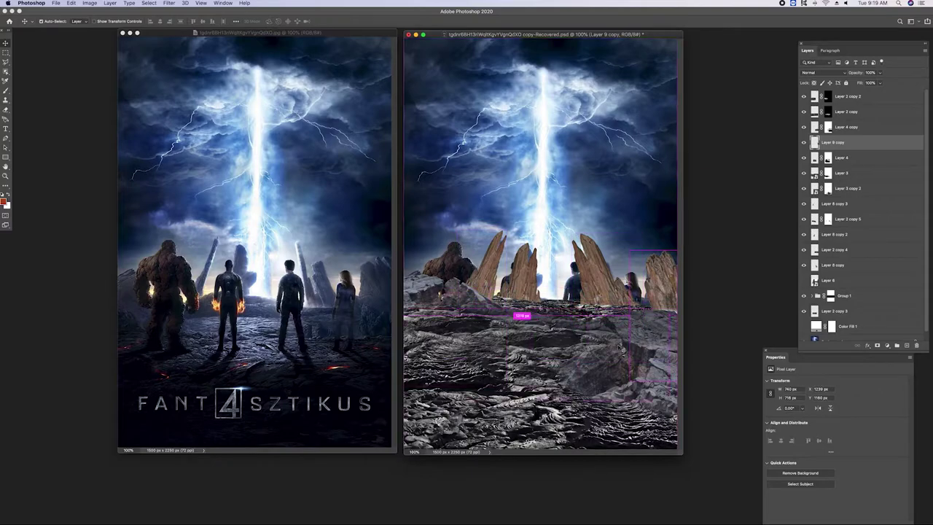
# Shift the right spire left and move the Layer 4 copy rock patch slightly left
pyautogui.click(802, 128)
pyautogui.moveTo(802, 128); pyautogui.dragTo(809, 127)
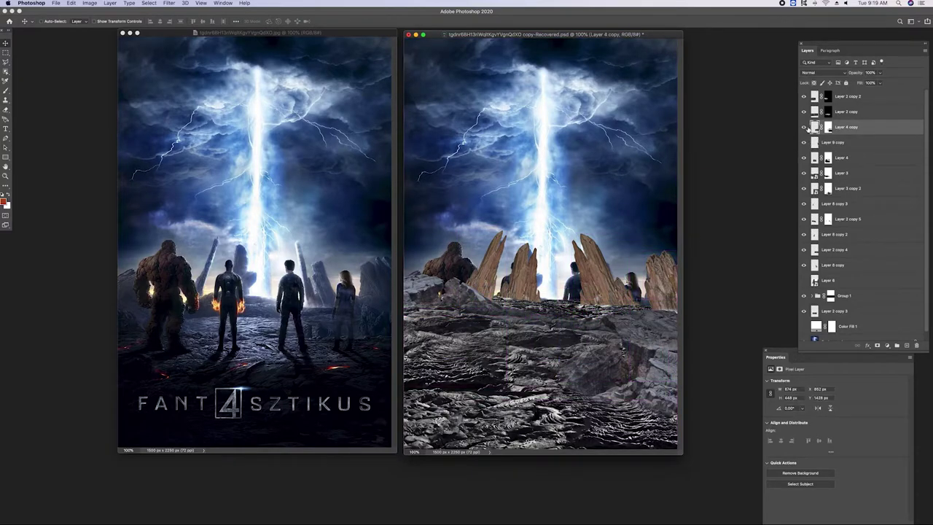
pyautogui.moveTo(665, 287); pyautogui.dragTo(648, 281)
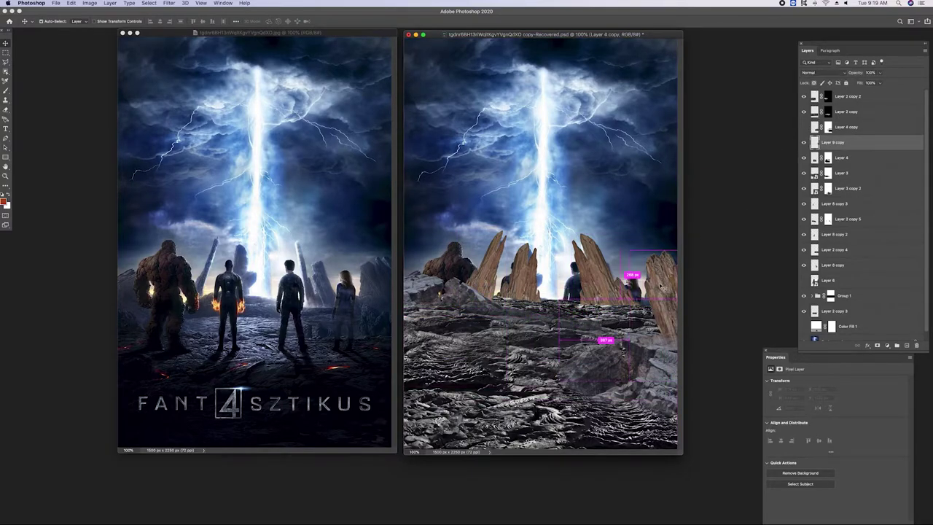
pyautogui.moveTo(650, 281); pyautogui.dragTo(656, 285)
pyautogui.click(828, 128)
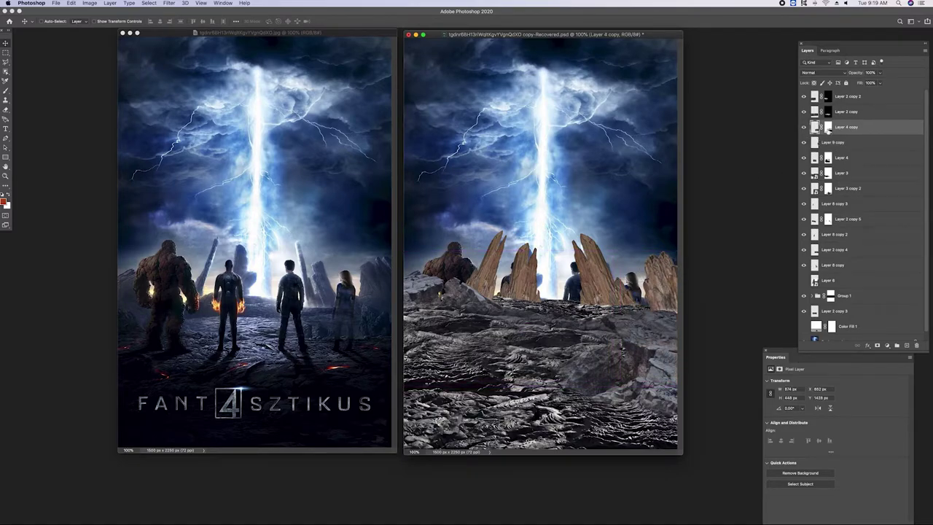
pyautogui.moveTo(608, 347); pyautogui.dragTo(573, 351)
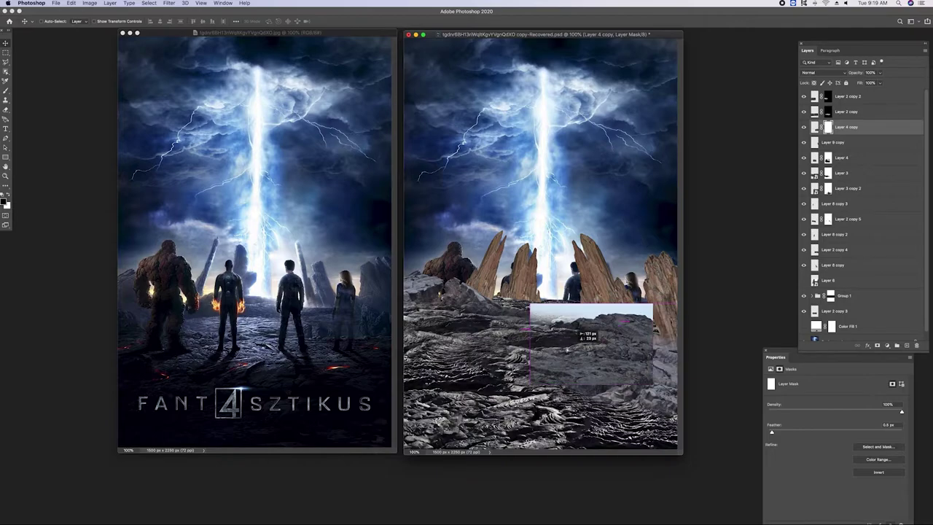
# Delete the sky strip with the Magic Wand and move the rock patch down-right
pyautogui.rightClick(7, 70)
pyautogui.click(37, 85)
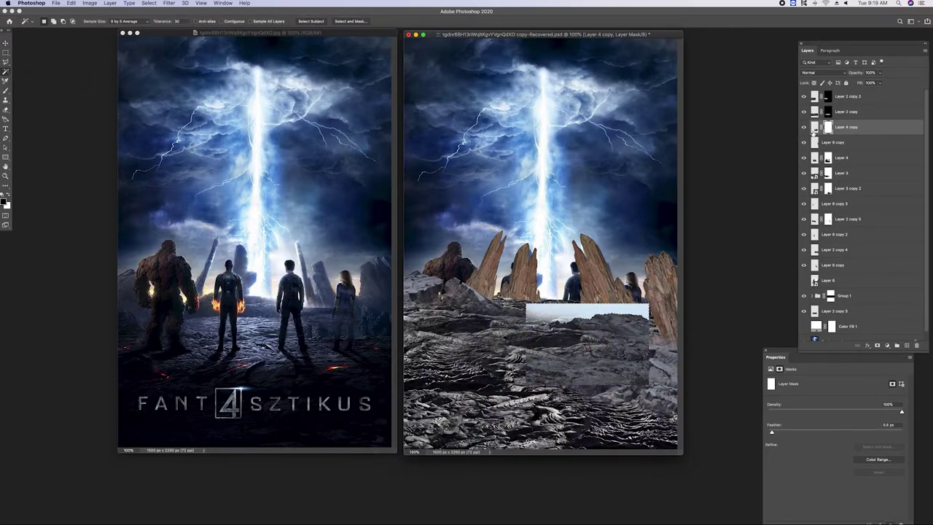
pyautogui.click(814, 127)
pyautogui.press('Delete')
pyautogui.press('v')
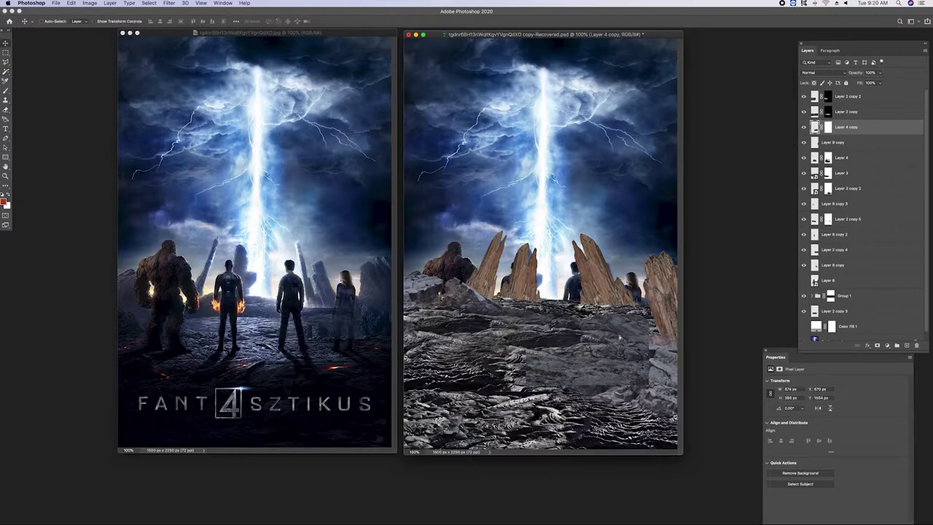
pyautogui.moveTo(613, 340)
pyautogui.mouseDown()
pyautogui.moveTo(658, 353)
pyautogui.moveTo(646, 355)
pyautogui.mouseUp()
# Mask and brush away the patch's hard edge, then hide the sky-and-figures background
pyautogui.press('b')
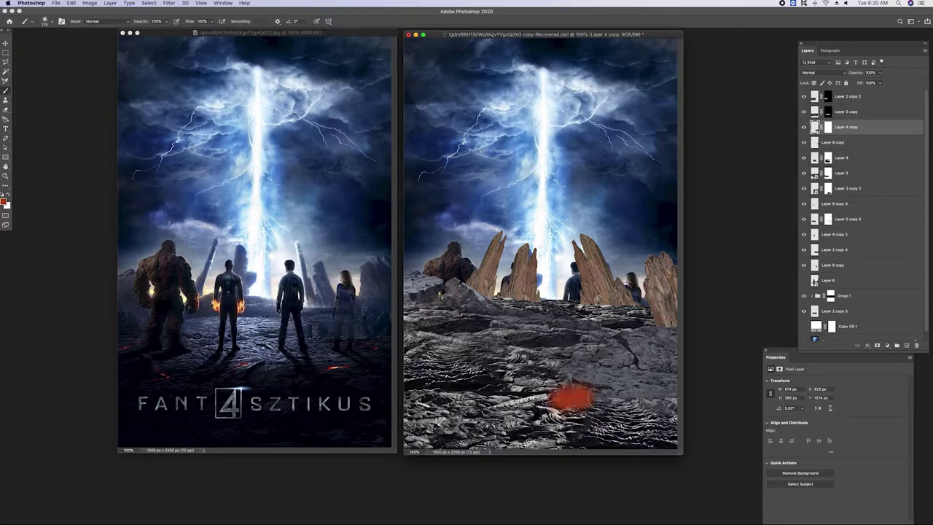
pyautogui.hotkey('ctrl', 'alt', 'm')
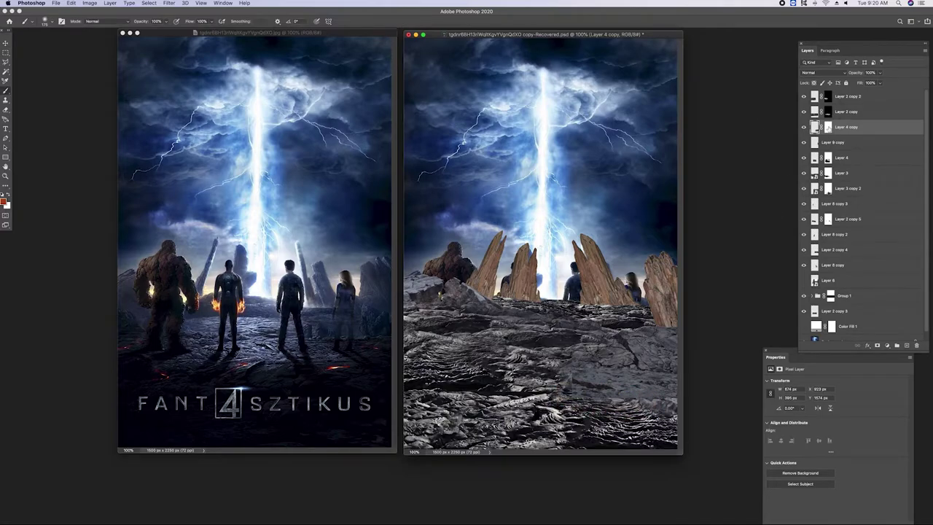
pyautogui.moveTo(587, 386); pyautogui.dragTo(583, 379)
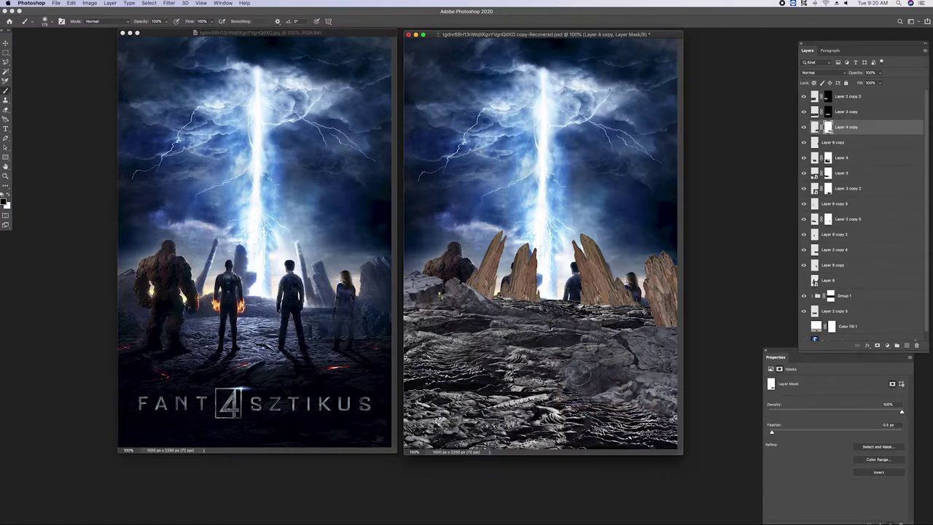
pyautogui.click(803, 326)
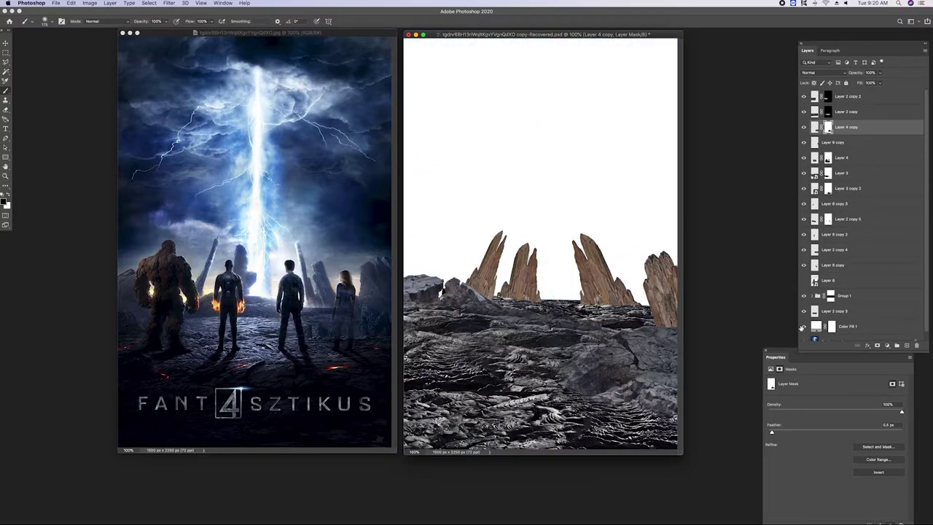
# Raise the Layer 2 copy 5 ground piece and nudge the Layer 8 copy spire left
pyautogui.click(803, 326)
pyautogui.press('v')
pyautogui.moveTo(557, 352); pyautogui.dragTo(549, 290)
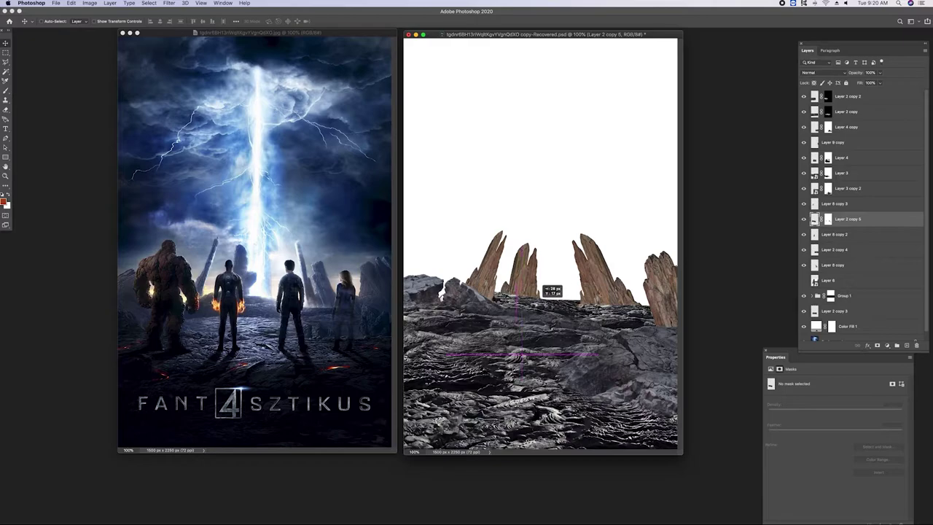
pyautogui.moveTo(549, 290)
pyautogui.mouseDown()
pyautogui.moveTo(583, 299)
pyautogui.moveTo(584, 282)
pyautogui.mouseUp()
pyautogui.click(584, 280)
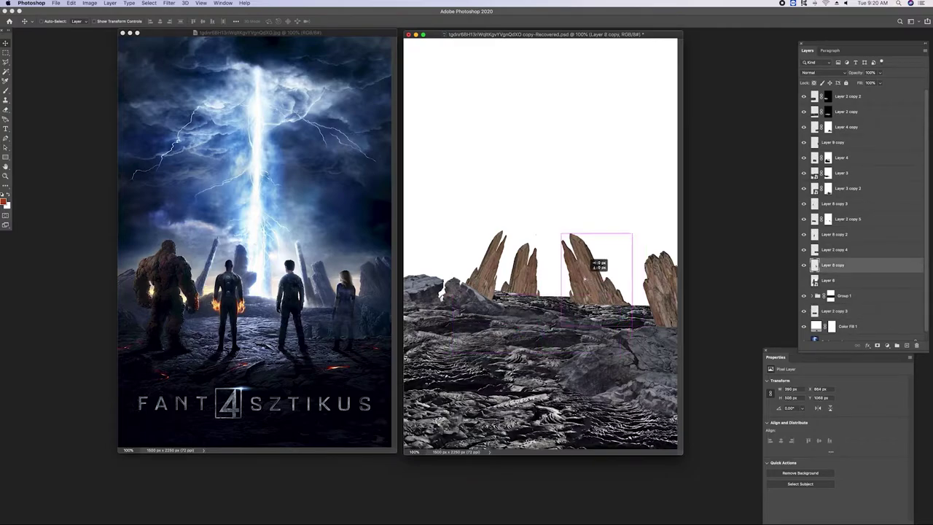
pyautogui.hotkey('shift', 'Left')
# Give Layer 9 copy and Layer 8 copy an orange colour label
pyautogui.click(649, 335)
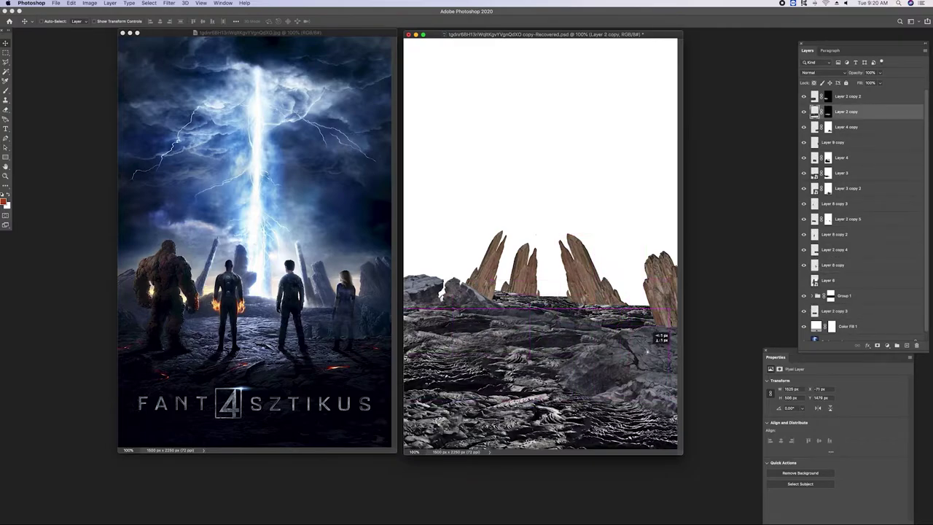
pyautogui.click(822, 140)
pyautogui.rightClick(805, 144)
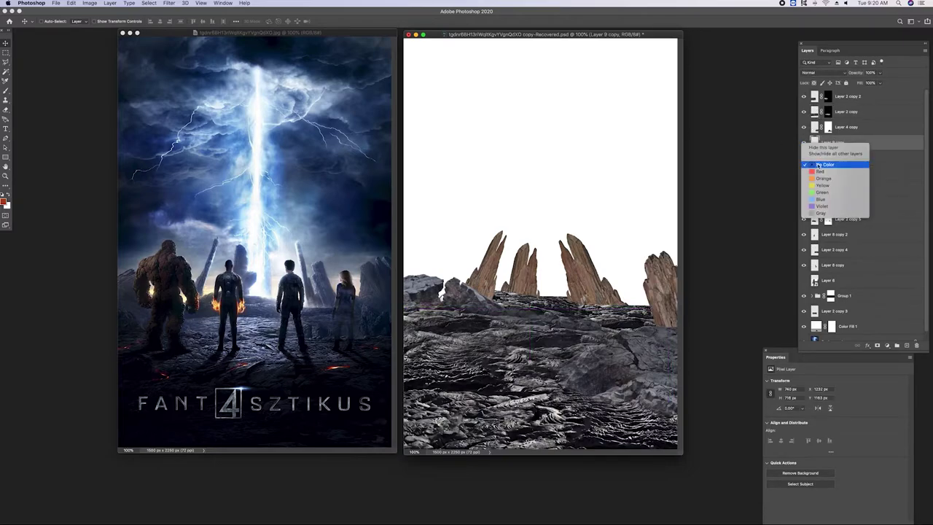
pyautogui.click(823, 175)
pyautogui.click(561, 276)
pyautogui.rightClick(804, 266)
pyautogui.click(823, 300)
# Label Layer 8 copy 2 and Layer 8 copy 3 orange as well
pyautogui.click(811, 236)
pyautogui.rightClick(805, 235)
pyautogui.click(824, 271)
pyautogui.scroll(-1, 810, 279)
pyautogui.click(834, 194)
pyautogui.rightClick(805, 194)
pyautogui.click(824, 230)
# Add a Gradient Map adjustment above the Layer 8 copy spire
pyautogui.click(863, 253)
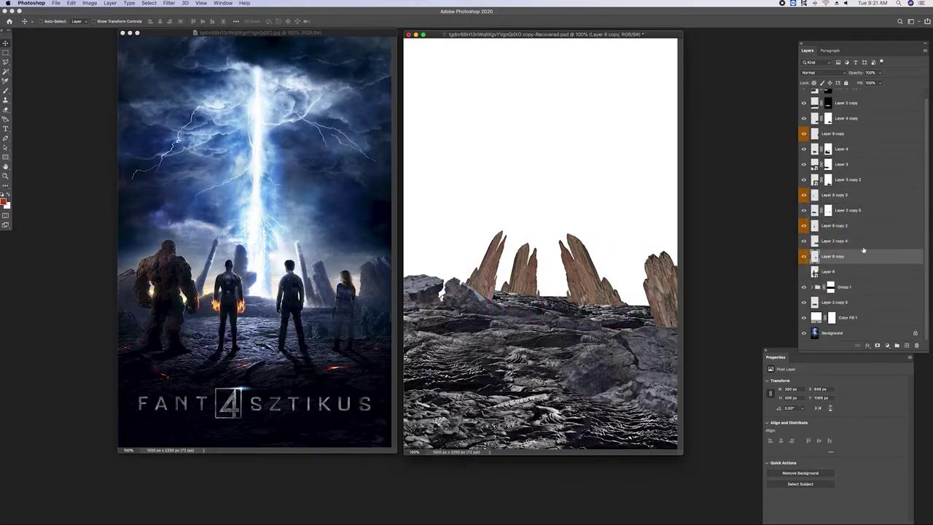
pyautogui.click(887, 346)
pyautogui.click(893, 474)
pyautogui.click(833, 384)
# Set the Gradient Map to black-to-white with darker stops and clip it to a spire
pyautogui.click(745, 131)
pyautogui.click(742, 313)
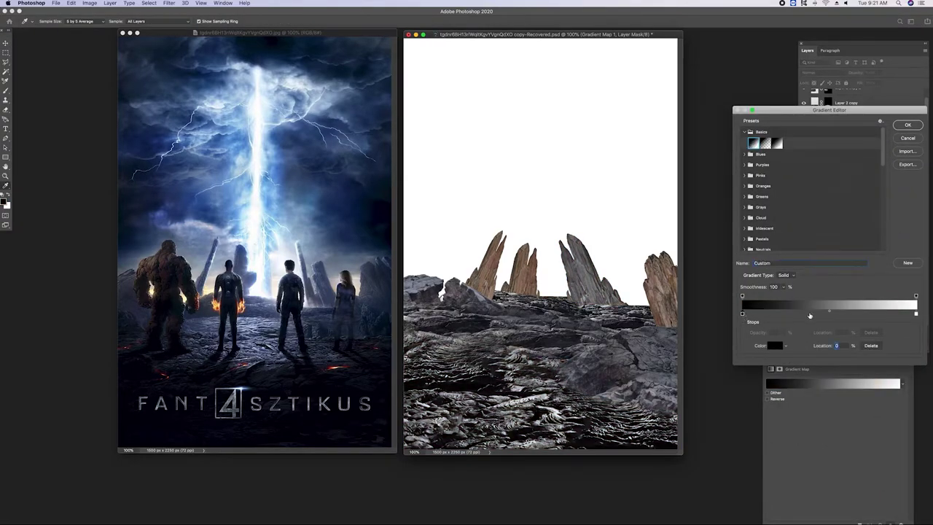
pyautogui.moveTo(829, 311); pyautogui.dragTo(857, 312)
pyautogui.moveTo(743, 313); pyautogui.dragTo(772, 314)
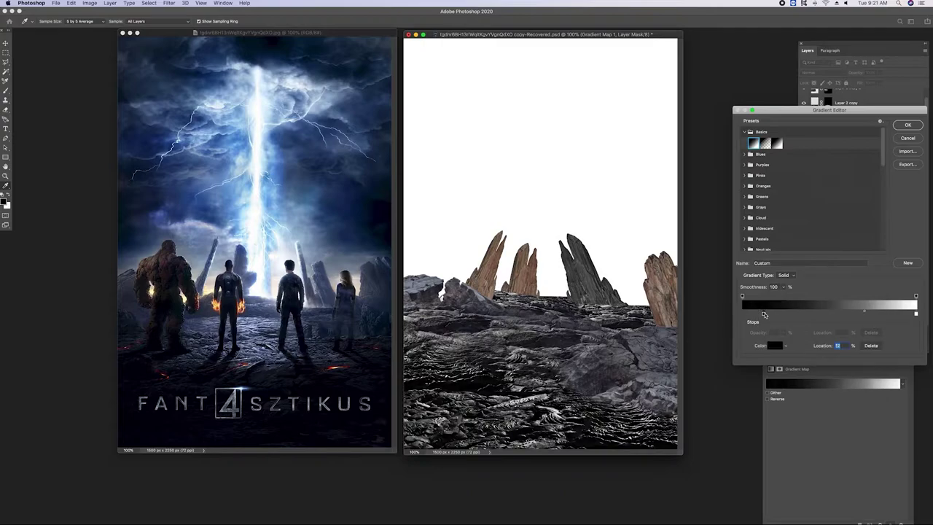
pyautogui.moveTo(870, 313); pyautogui.dragTo(851, 314)
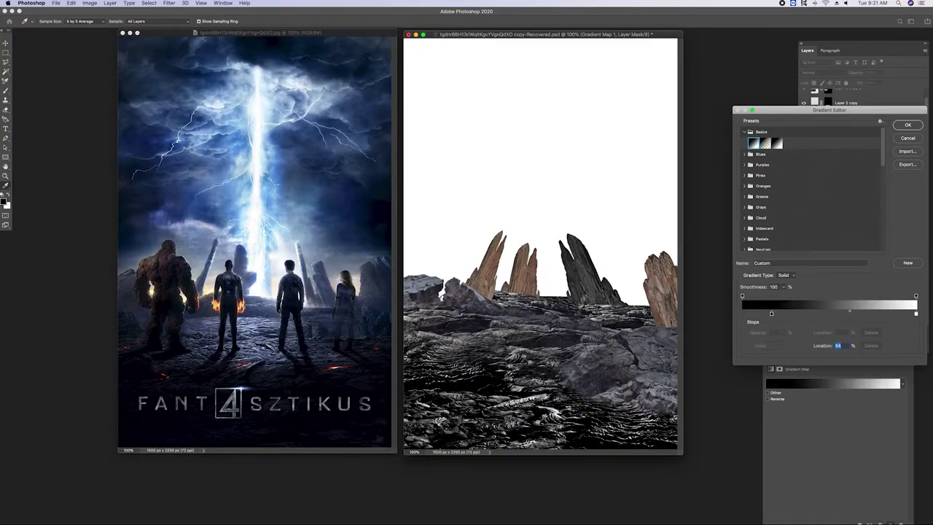
pyautogui.click(907, 125)
pyautogui.keyDown('alt'); pyautogui.click(840, 266); pyautogui.keyUp('alt')
# Duplicate the Gradient Map and clip copies to Layer 8 copy 3 and Layer 8 copy
pyautogui.moveTo(857, 255)
pyautogui.mouseDown()
pyautogui.moveTo(875, 213)
pyautogui.moveTo(871, 188)
pyautogui.moveTo(827, 127)
pyautogui.mouseUp()
pyautogui.keyDown('alt'); pyautogui.click(818, 204); pyautogui.keyUp('alt')
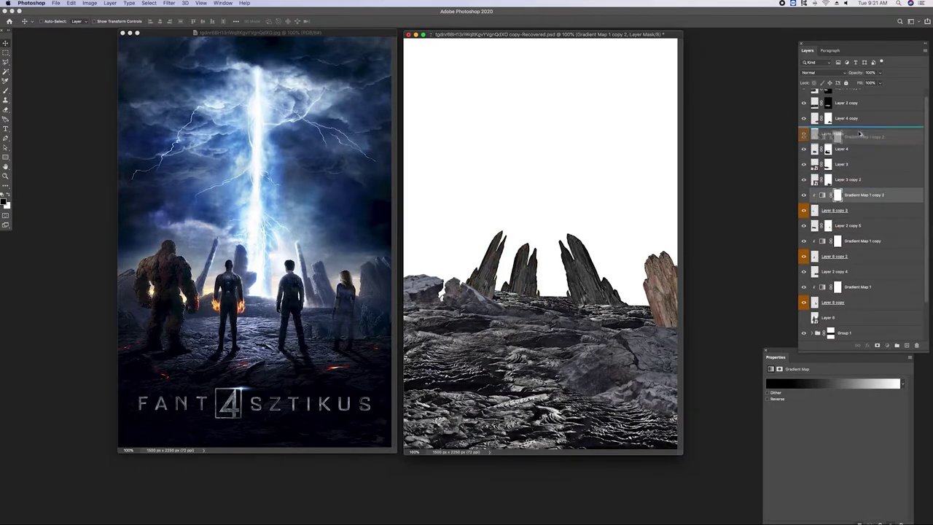
pyautogui.keyDown('alt'); pyautogui.click(821, 142); pyautogui.keyUp('alt')
pyautogui.keyDown('alt'); pyautogui.click(818, 141); pyautogui.keyUp('alt')
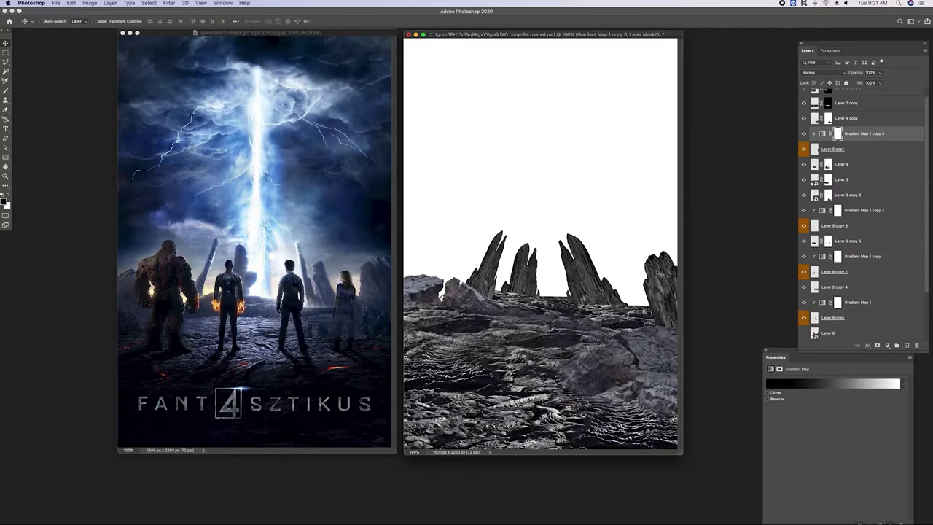
pyautogui.keyDown('super'); pyautogui.click(581, 271); pyautogui.keyUp('super')
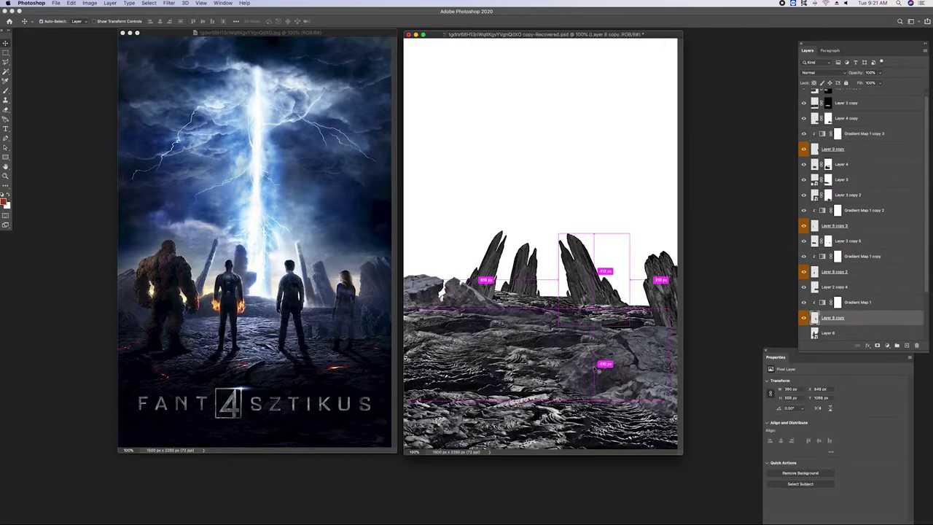
# Shift Layer 2 copy down 12 px and paint white on its mask to restore the seam
pyautogui.keyDown('super'); pyautogui.click(609, 276); pyautogui.keyUp('super')
pyautogui.moveTo(568, 322); pyautogui.dragTo(568, 332)
pyautogui.press('super+backslash')
pyautogui.press('b')
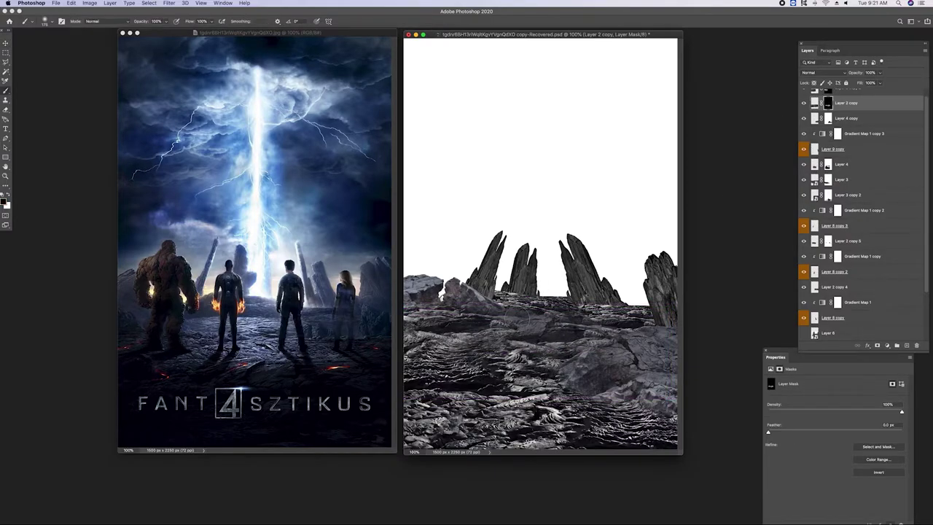
pyautogui.press('x')
pyautogui.moveTo(545, 331); pyautogui.dragTo(631, 330)
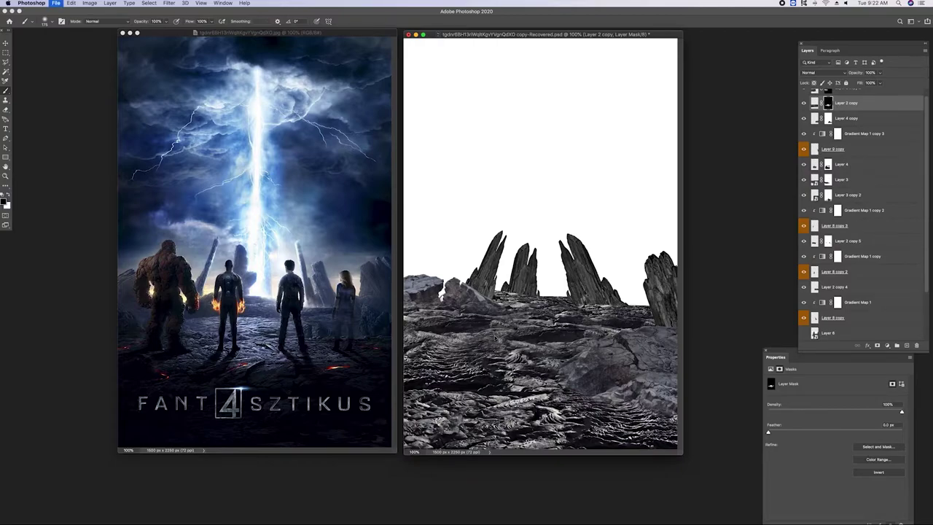
# Cycle through full-screen and normal screen modes to view the canvas
pyautogui.press('f')
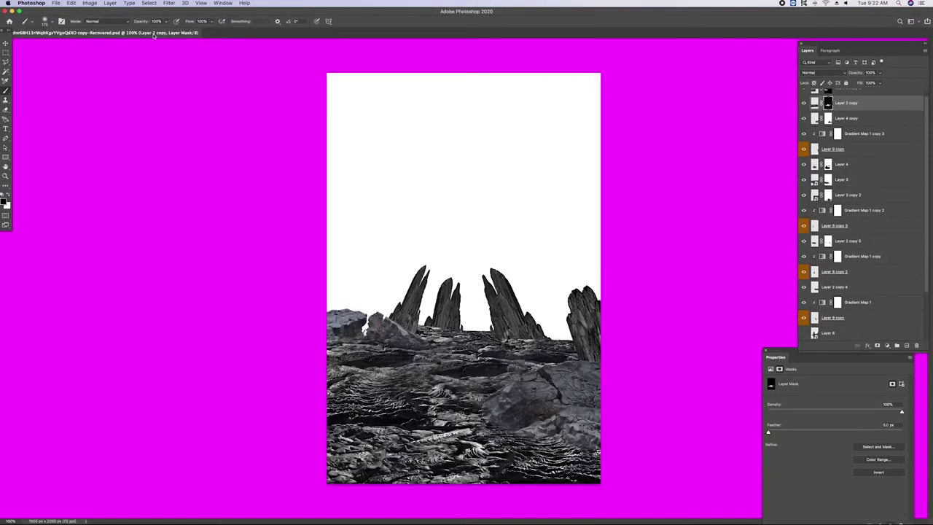
pyautogui.hotkey('shift', 'f')
pyautogui.moveTo(255, 40); pyautogui.dragTo(326, 41)
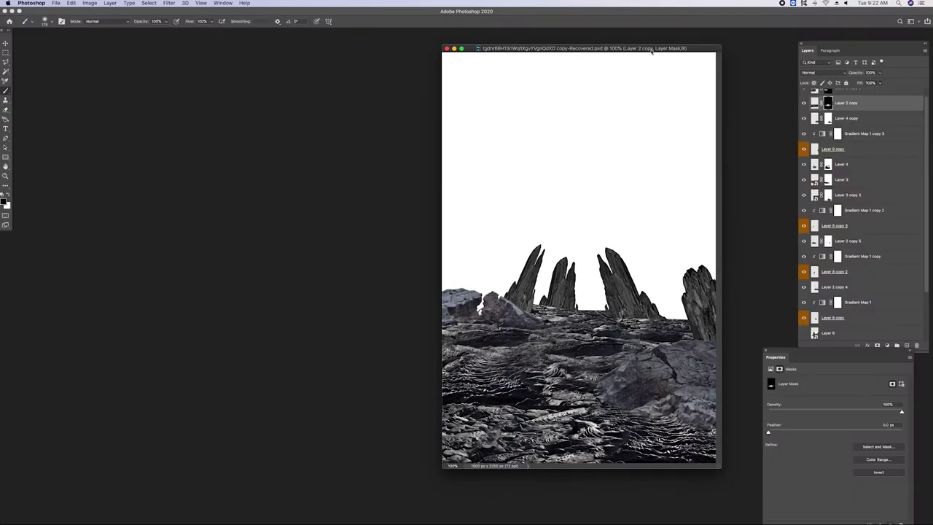
pyautogui.press('f')
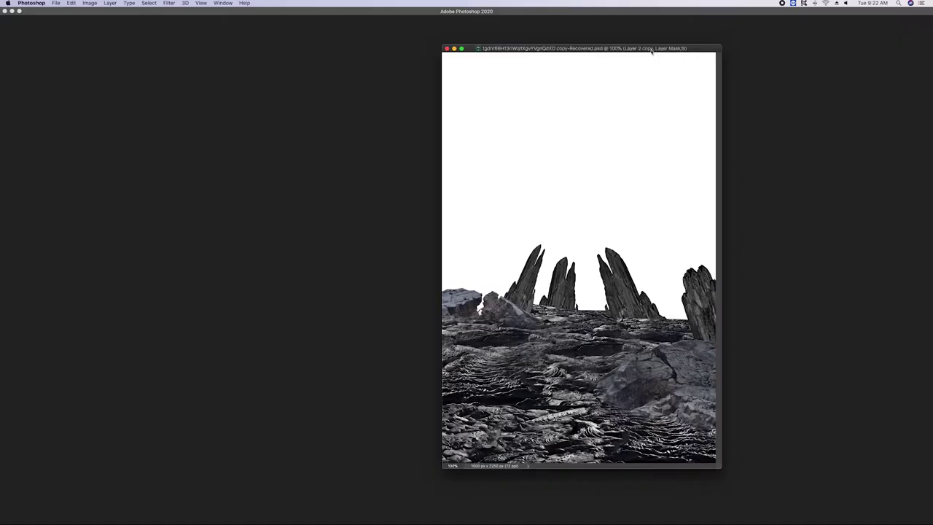
pyautogui.press('Tab')
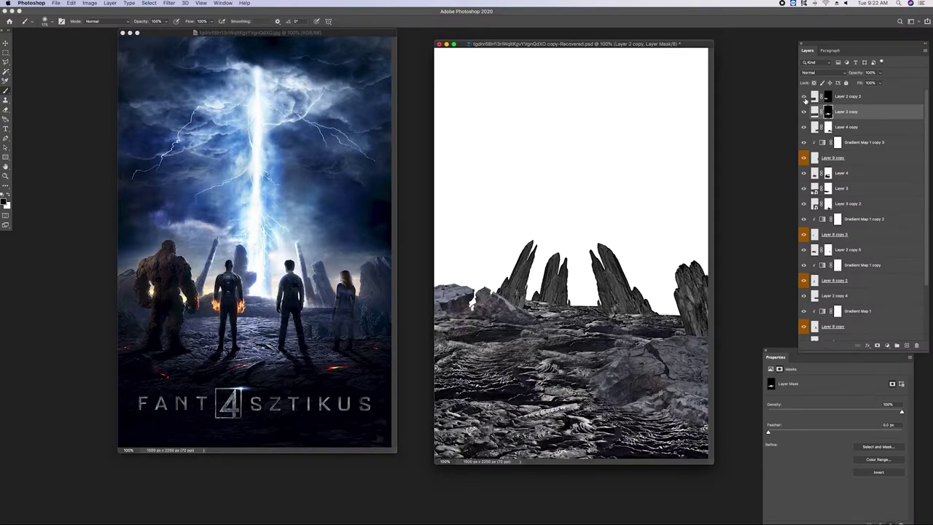
# Check Layer 2 copy and Layer 2 copy 2 with Free Transform, then hide all panels
pyautogui.hotkey('ctrl', 't')
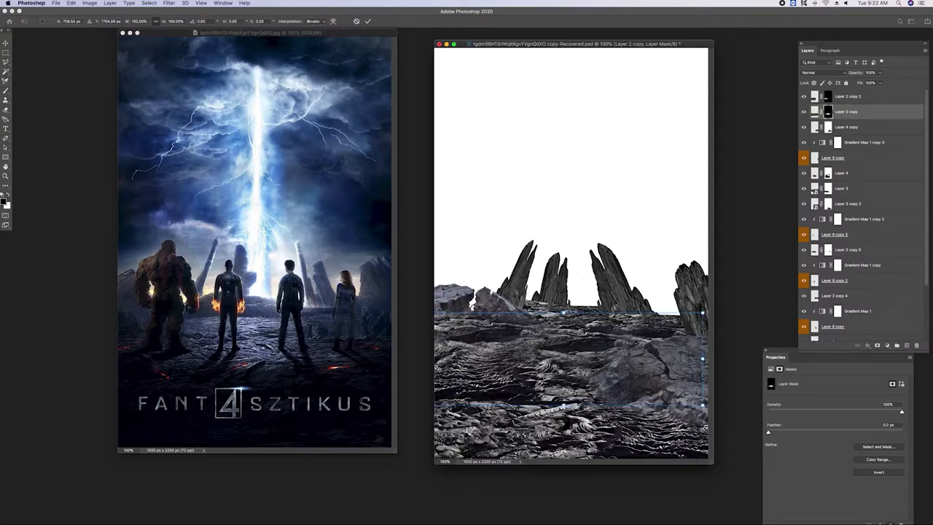
pyautogui.press('Return')
pyautogui.press('v')
pyautogui.hotkey('alt', ']')
pyautogui.hotkey('ctrl', 't')
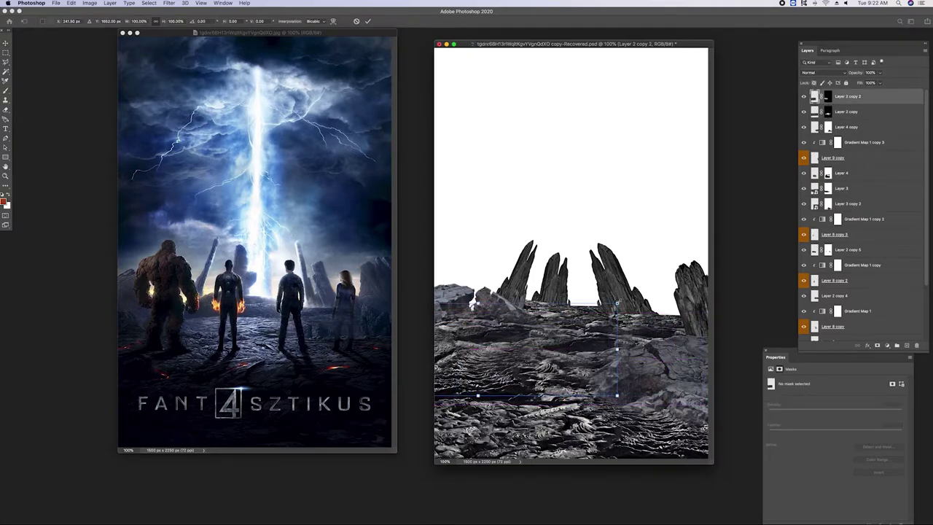
pyautogui.press('Escape')
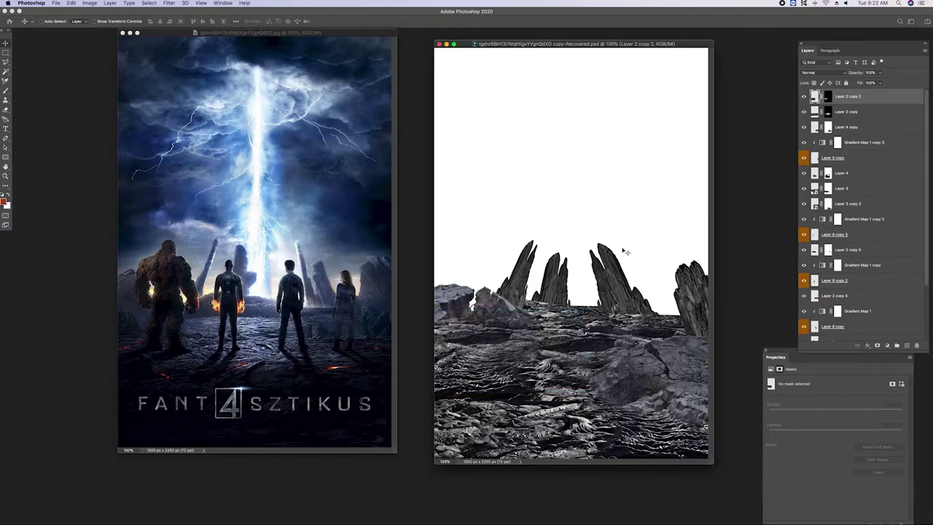
pyautogui.keyDown('ctrl'); pyautogui.click(594, 343); pyautogui.keyUp('ctrl')
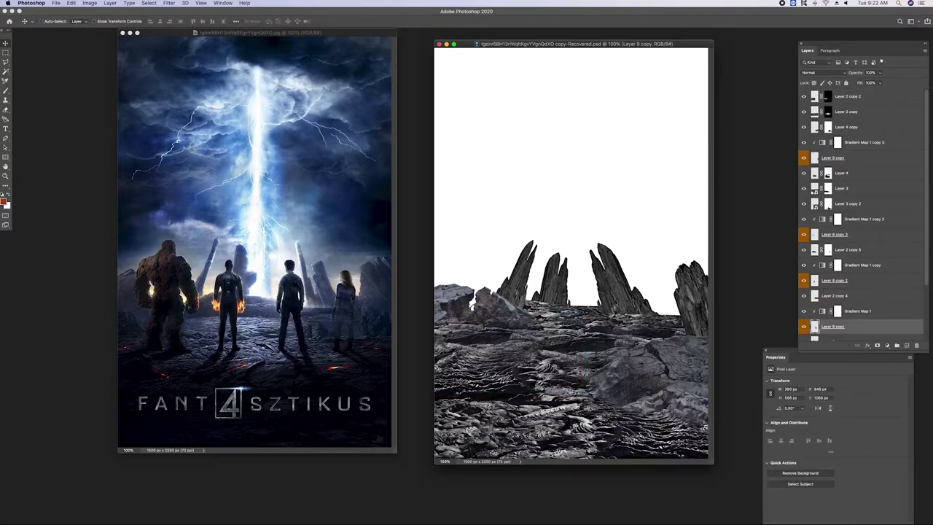
pyautogui.press('Tab')
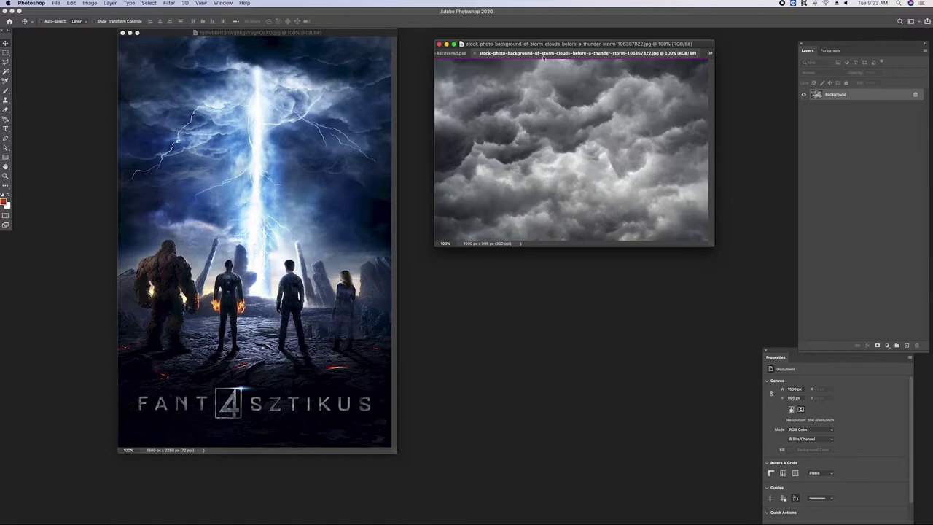
# Zoom the composite to 66.67% and bring the storm-cloud photo in as Layer 7
pyautogui.press('super+minus')
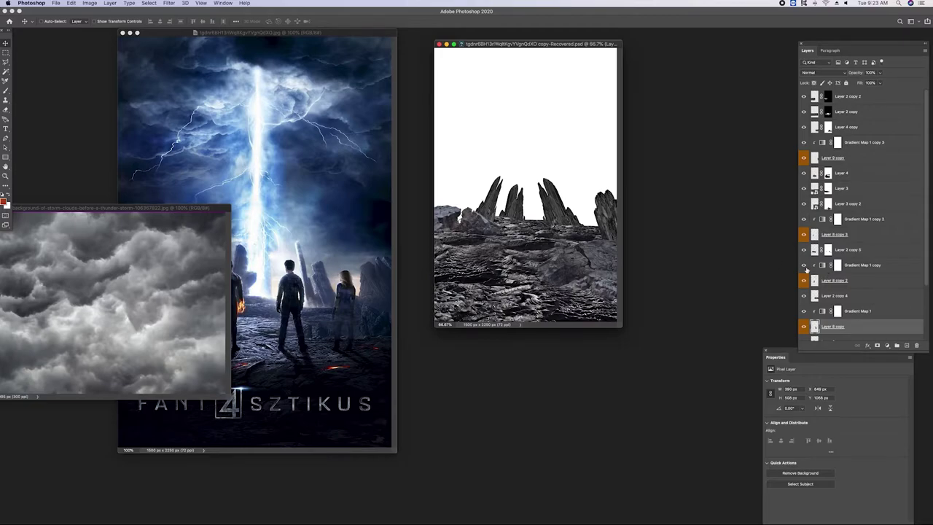
pyautogui.moveTo(161, 205); pyautogui.dragTo(507, 212)
pyautogui.click(478, 238)
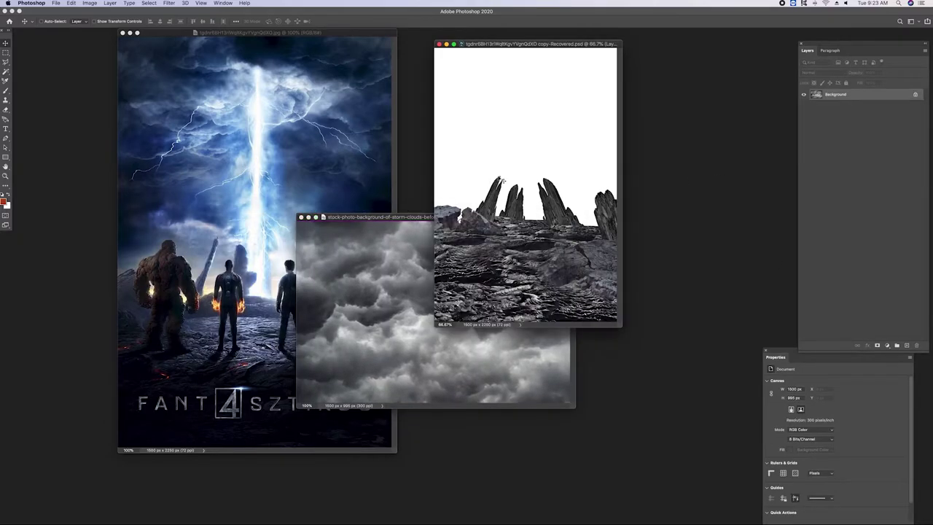
pyautogui.click(401, 233)
pyautogui.click(522, 112)
pyautogui.scroll(-3, 853, 255)
pyautogui.moveTo(838, 241); pyautogui.dragTo(839, 310)
# Move Layer 7 behind the rocks, scale it across the sky, and open the lightning photo
pyautogui.moveTo(537, 113)
pyautogui.mouseDown()
pyautogui.moveTo(537, 124)
pyautogui.moveTo(552, 125)
pyautogui.mouseUp()
pyautogui.hotkey('ctrl', 't')
pyautogui.moveTo(605, 163); pyautogui.dragTo(651, 179)
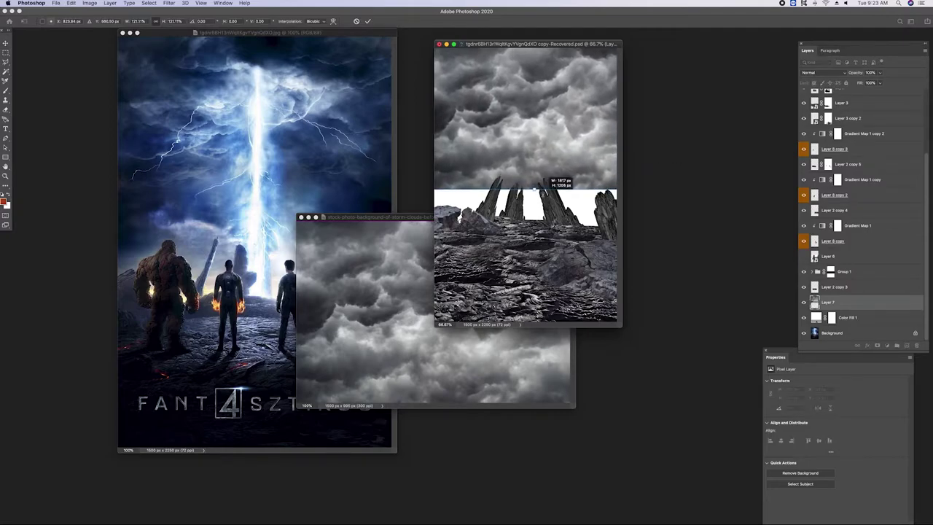
pyautogui.press('Return')
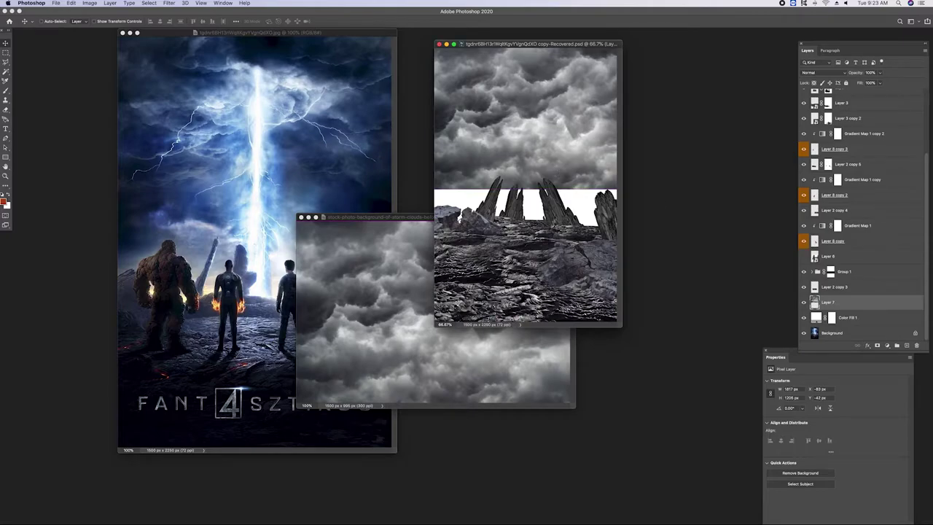
pyautogui.doubleClick(815, 253)
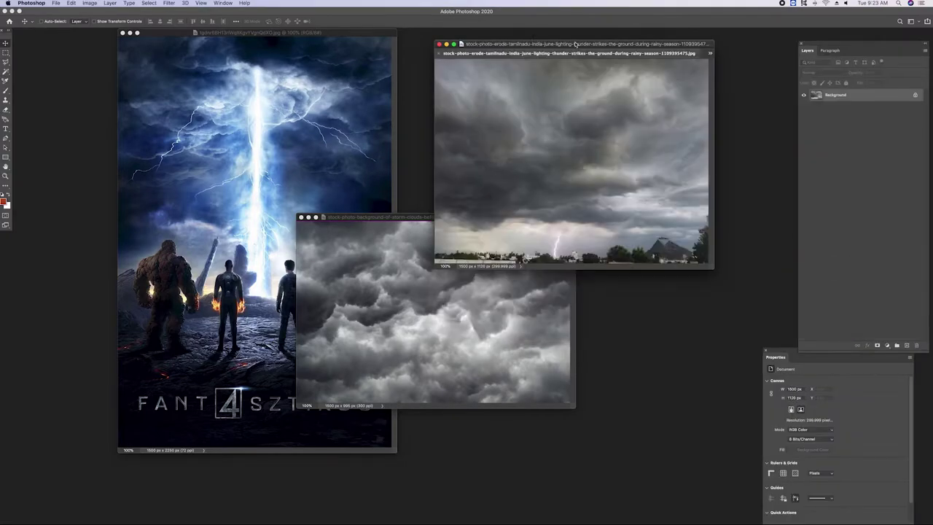
# Drop the lightning storm photo into the composite as Layer 8 and position it
pyautogui.moveTo(824, 97)
pyautogui.mouseDown()
pyautogui.moveTo(596, 176)
pyautogui.moveTo(624, 173)
pyautogui.mouseUp()
pyautogui.press('super+t')
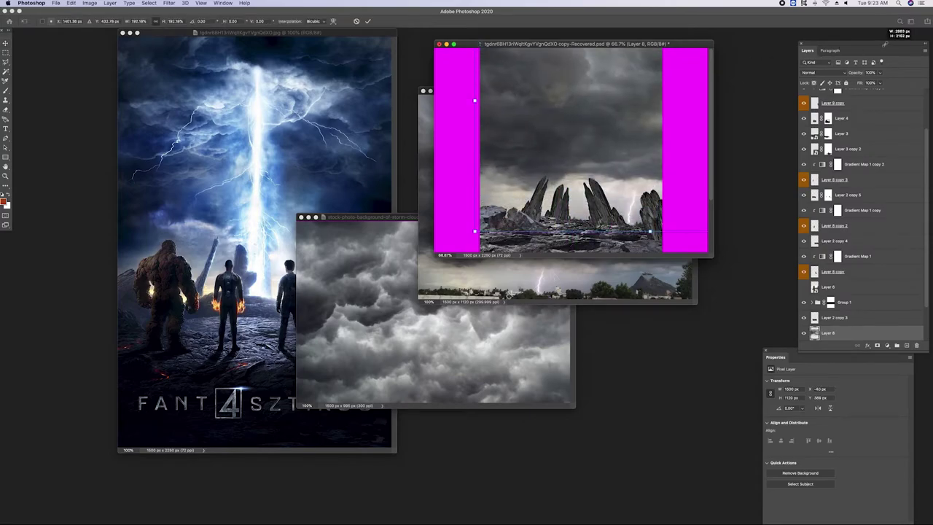
pyautogui.moveTo(624, 173); pyautogui.dragTo(620, 178)
pyautogui.press('Return')
# Give Layer 8 an inverted black mask and brush the storm back behind the rocks
pyautogui.scroll(-2, 860, 219)
pyautogui.click(877, 346)
pyautogui.press('super+i')
pyautogui.press('b')
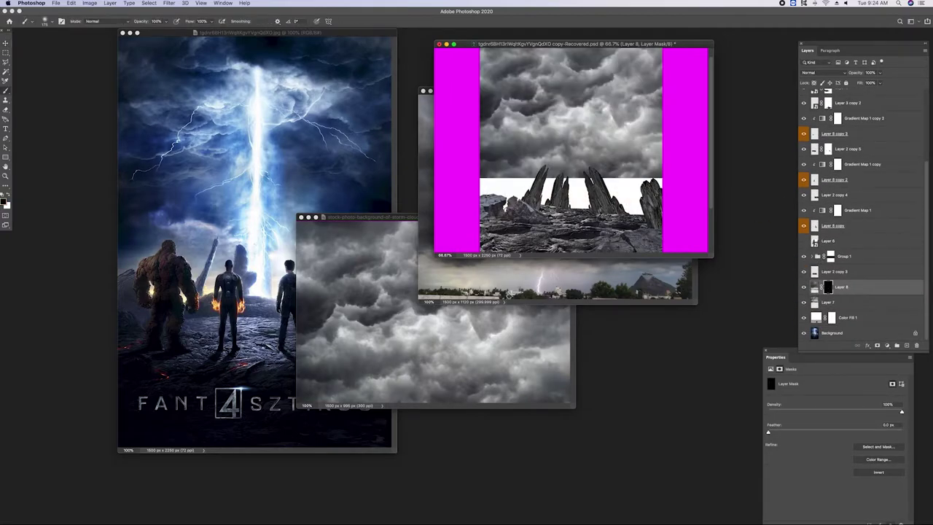
pyautogui.moveTo(485, 183)
pyautogui.mouseDown()
pyautogui.moveTo(660, 191)
pyautogui.moveTo(672, 200)
pyautogui.mouseUp()
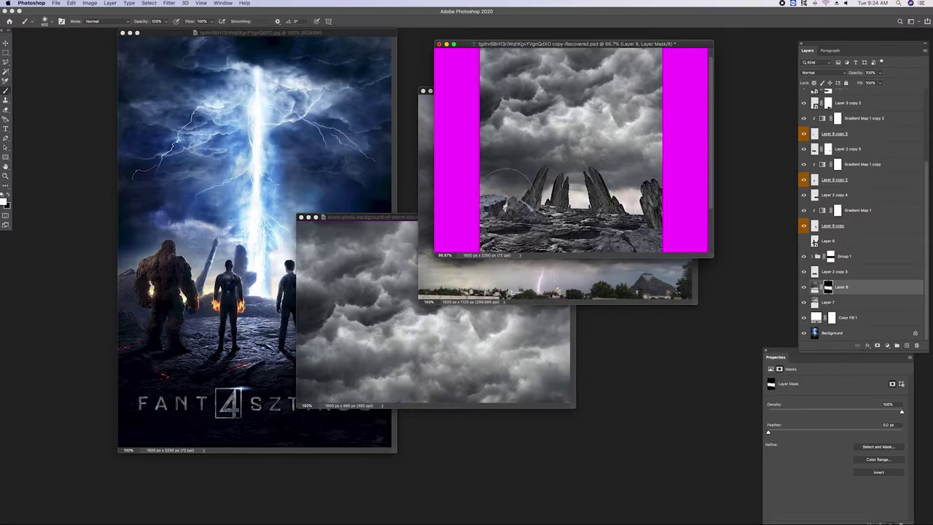
pyautogui.moveTo(673, 190)
pyautogui.mouseDown()
pyautogui.moveTo(591, 153)
pyautogui.moveTo(481, 182)
pyautogui.mouseUp()
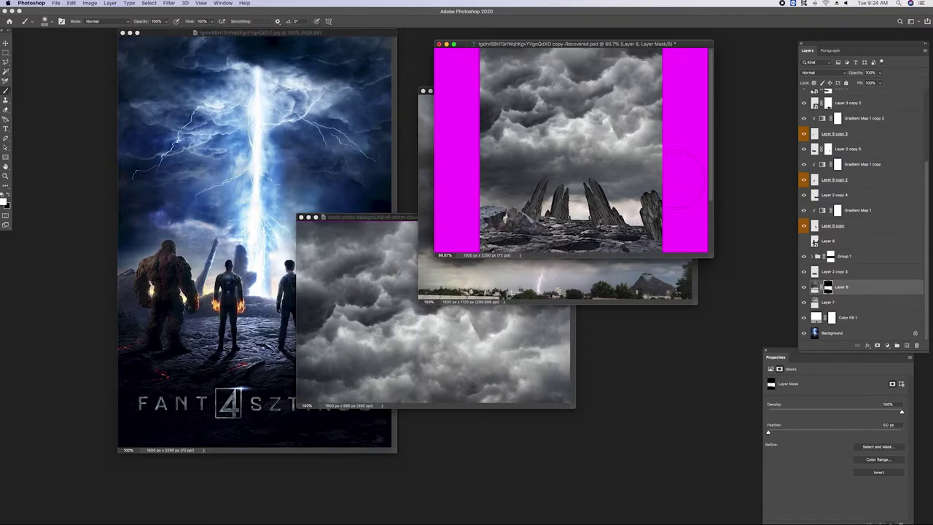
# Return the composite to 66.7% zoom and close the lightning storm photo
pyautogui.hotkey('ctrl', '-')
pyautogui.moveTo(542, 48)
pyautogui.mouseDown()
pyautogui.moveTo(655, 145)
pyautogui.moveTo(656, 112)
pyautogui.mouseUp()
pyautogui.hotkey('ctrl', '+')
pyautogui.click(474, 90)
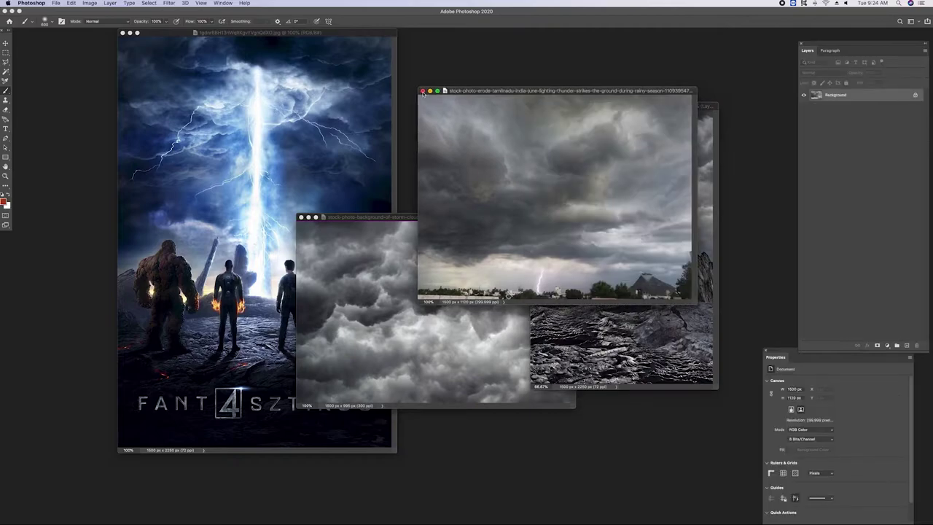
pyautogui.click(423, 91)
pyautogui.moveTo(507, 218); pyautogui.dragTo(604, 219)
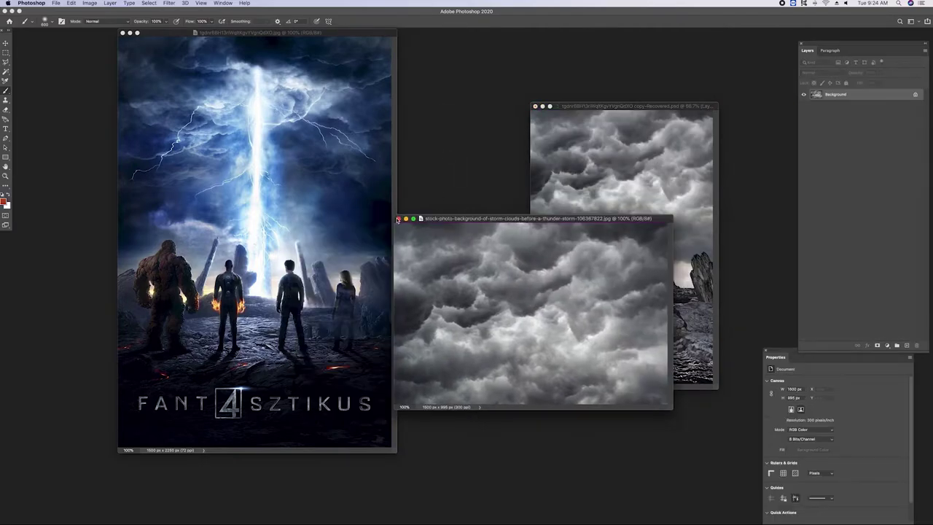
# Close the clouds photo and duplicate Layer 7 above the storm layer
pyautogui.click(398, 218)
pyautogui.hotkey('ctrl', 't')
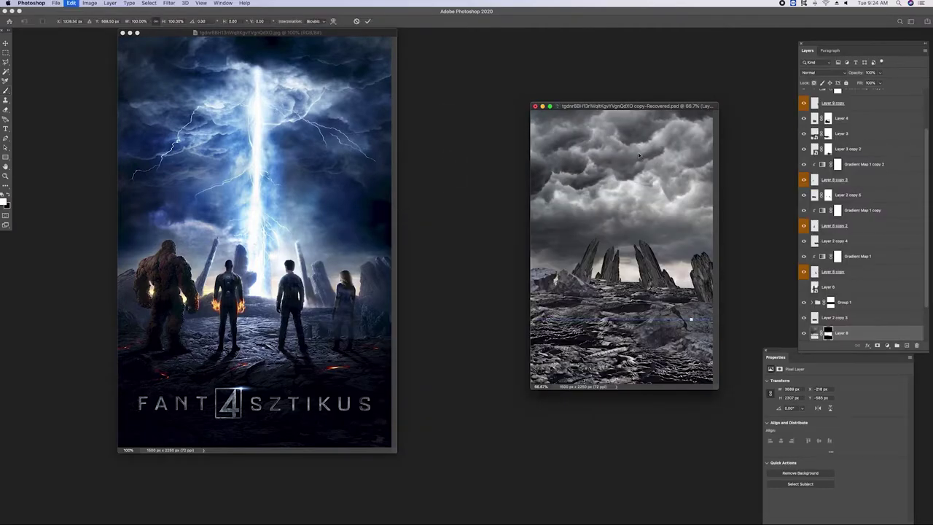
pyautogui.press('Return')
pyautogui.scroll(-1, 860, 292)
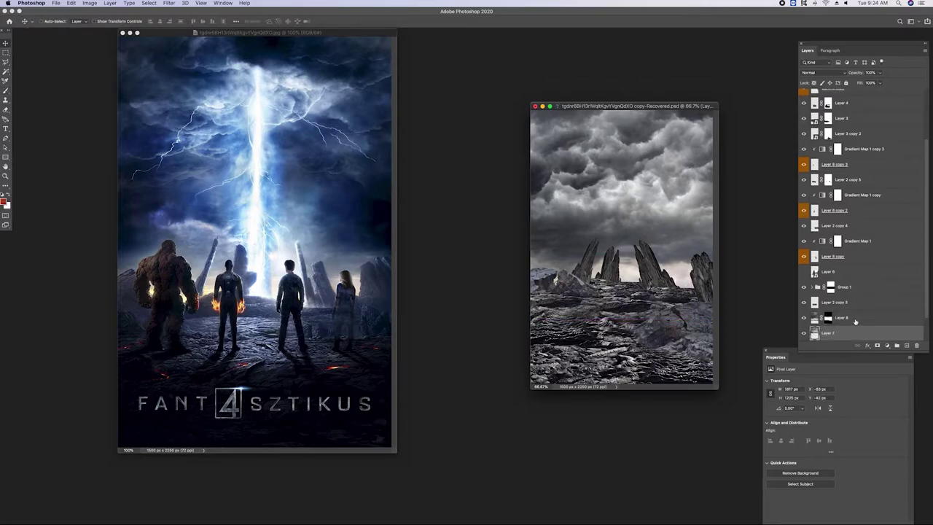
pyautogui.click(847, 333)
pyautogui.moveTo(848, 332); pyautogui.dragTo(845, 313)
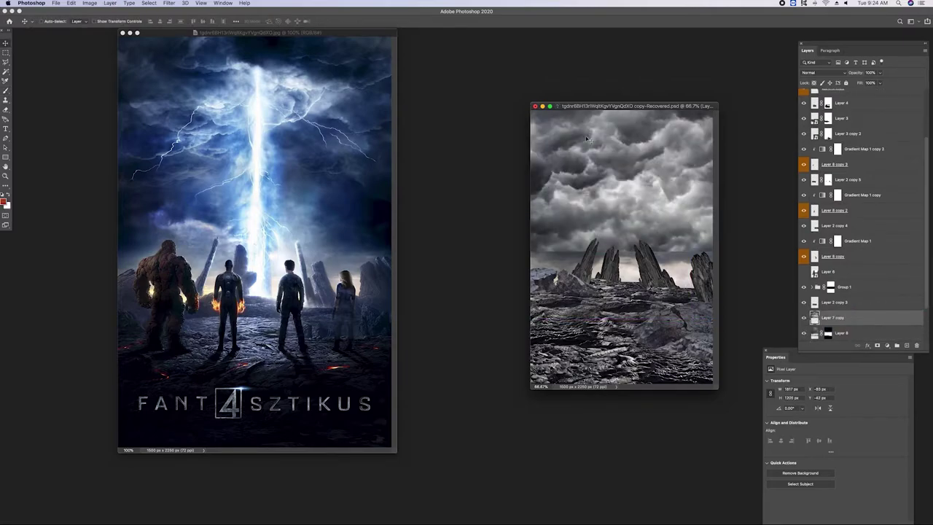
# Tilt the cloud copy at an angle and mask away its hard edges
pyautogui.hotkey('ctrl', 't')
pyautogui.moveTo(634, 170); pyautogui.dragTo(612, 200)
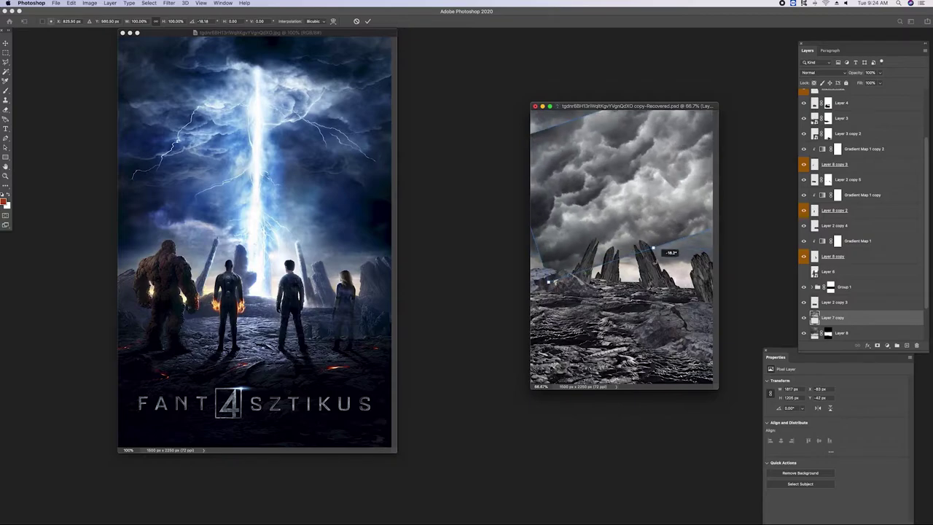
pyautogui.press('Return')
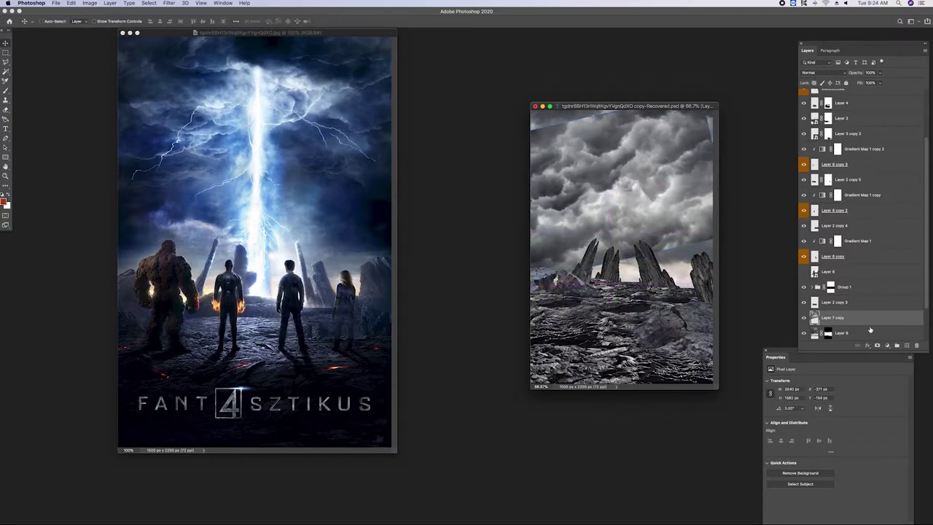
pyautogui.click(877, 345)
pyautogui.press('b')
pyautogui.moveTo(700, 252)
pyautogui.mouseDown()
pyautogui.moveTo(564, 91)
pyautogui.moveTo(529, 113)
pyautogui.mouseUp()
# Make a horizontally flipped duplicate of the tilted cloud layer
pyautogui.hotkey('ctrl', 'j')
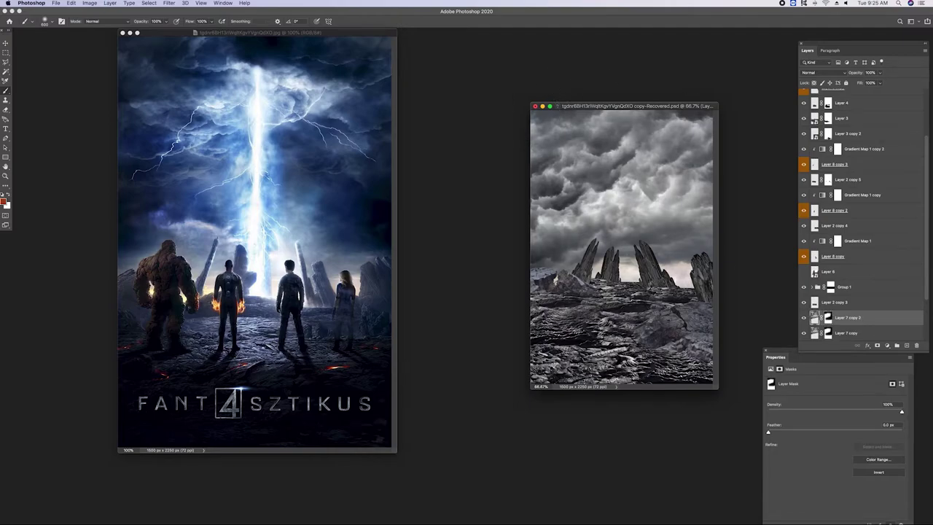
pyautogui.hotkey('ctrl', 't')
pyautogui.rightClick(616, 185)
pyautogui.click(642, 314)
pyautogui.press('Return')
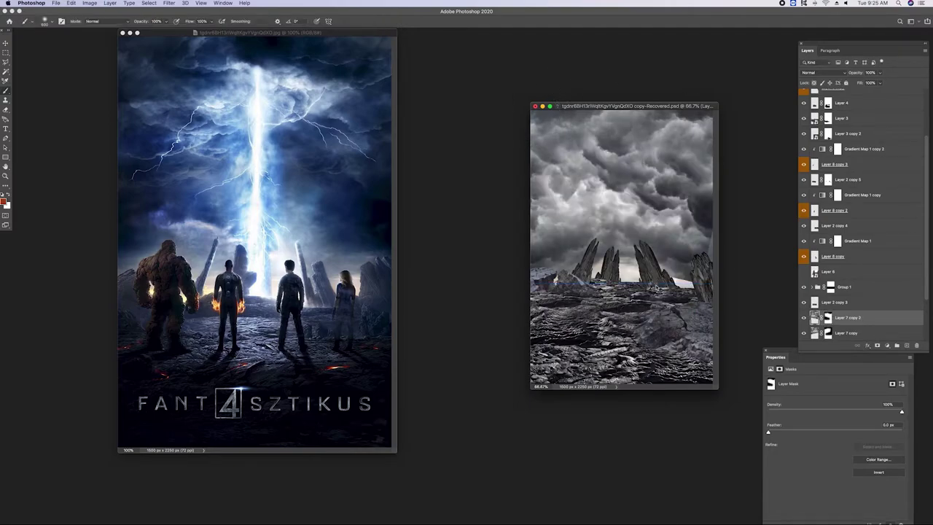
# Brush the mirrored copy's mask near the right spires, then open the dramatic grey cloud photo
pyautogui.press('b')
pyautogui.moveTo(656, 233); pyautogui.dragTo(725, 259)
pyautogui.press('\\')
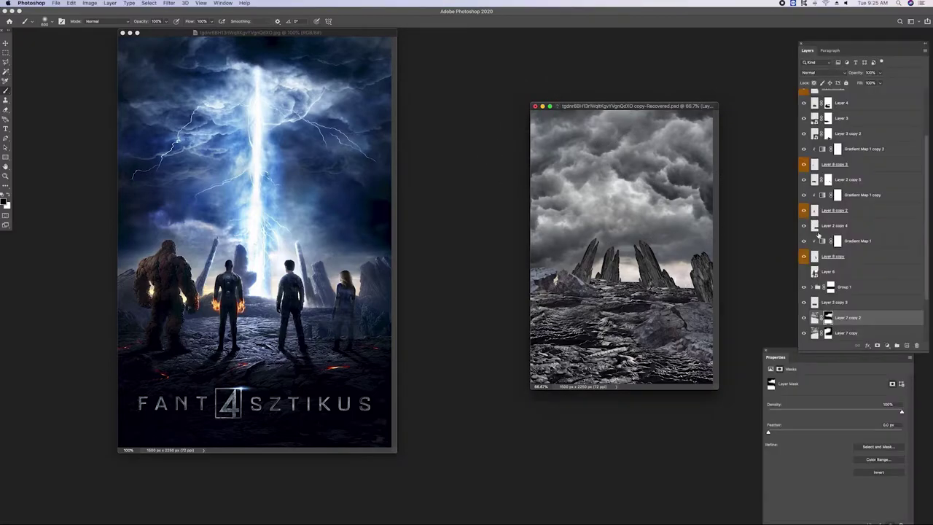
pyautogui.moveTo(656, 115); pyautogui.dragTo(351, 243)
pyautogui.moveTo(685, 108); pyautogui.dragTo(654, 101)
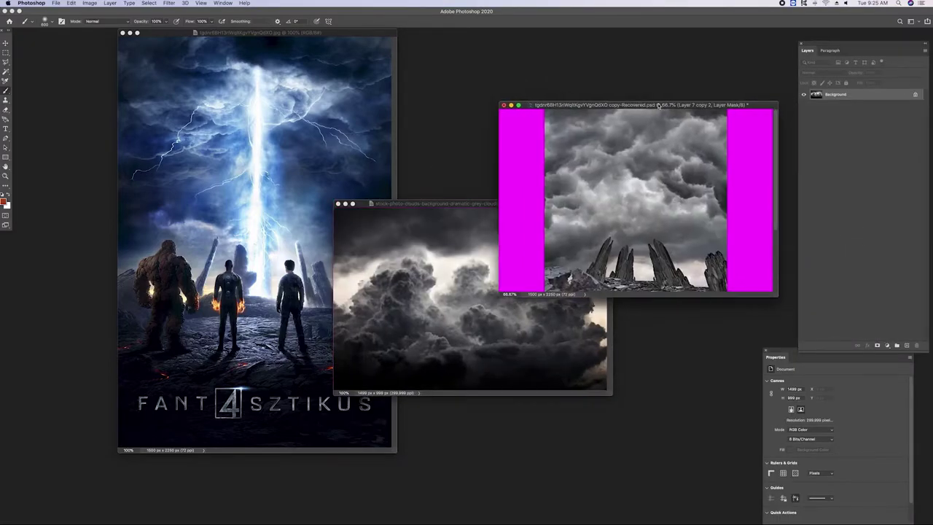
# Drag the dramatic grey cloud photo into the composite with the Move tool
pyautogui.press('super+minus')
pyautogui.press('super+plus')
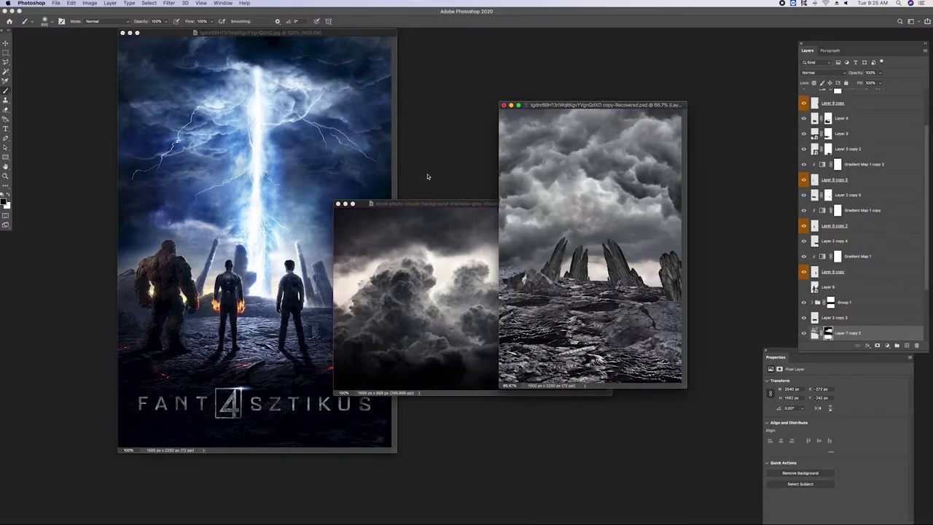
pyautogui.click(453, 206)
pyautogui.press('v')
pyautogui.moveTo(526, 301); pyautogui.dragTo(620, 182)
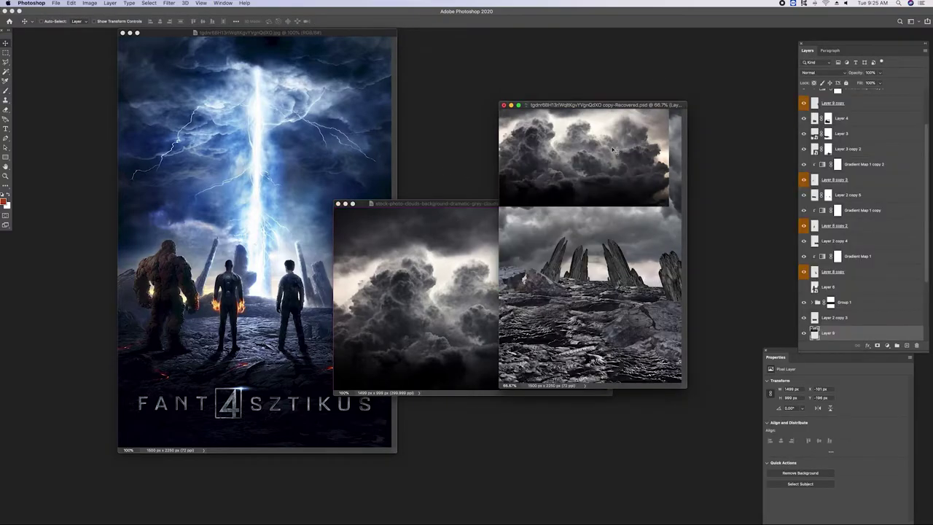
# Flip the new clouds vertically and horizontally, scaled to about 255% across the sky
pyautogui.press('super+t')
pyautogui.rightClick(631, 186)
pyautogui.moveTo(631, 186); pyautogui.dragTo(640, 183)
pyautogui.moveTo(668, 225); pyautogui.dragTo(584, 179)
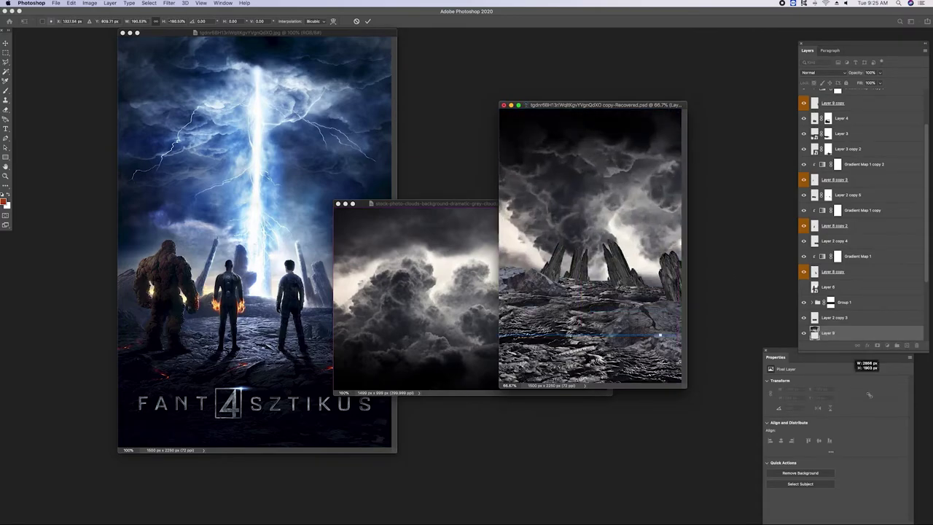
pyautogui.moveTo(615, 228)
pyautogui.mouseDown()
pyautogui.moveTo(551, 150)
pyautogui.moveTo(654, 157)
pyautogui.mouseUp()
pyautogui.rightClick(591, 185)
pyautogui.click(619, 308)
pyautogui.moveTo(562, 175)
pyautogui.mouseDown()
pyautogui.moveTo(635, 201)
pyautogui.moveTo(585, 177)
pyautogui.moveTo(650, 194)
pyautogui.moveTo(611, 205)
pyautogui.mouseUp()
pyautogui.press('Return')
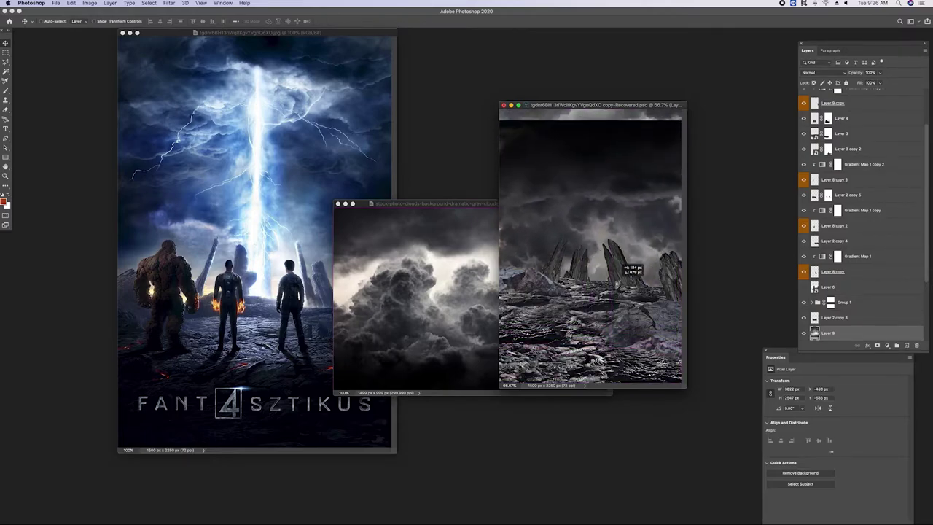
# Shift the cloud layer into place and give it a hiding layer mask
pyautogui.moveTo(611, 204)
pyautogui.mouseDown()
pyautogui.moveTo(599, 200)
pyautogui.moveTo(631, 163)
pyautogui.moveTo(633, 186)
pyautogui.mouseUp()
pyautogui.rightClick(583, 198)
pyautogui.press('Escape')
pyautogui.keyDown('alt'); pyautogui.click(876, 347); pyautogui.keyUp('alt')
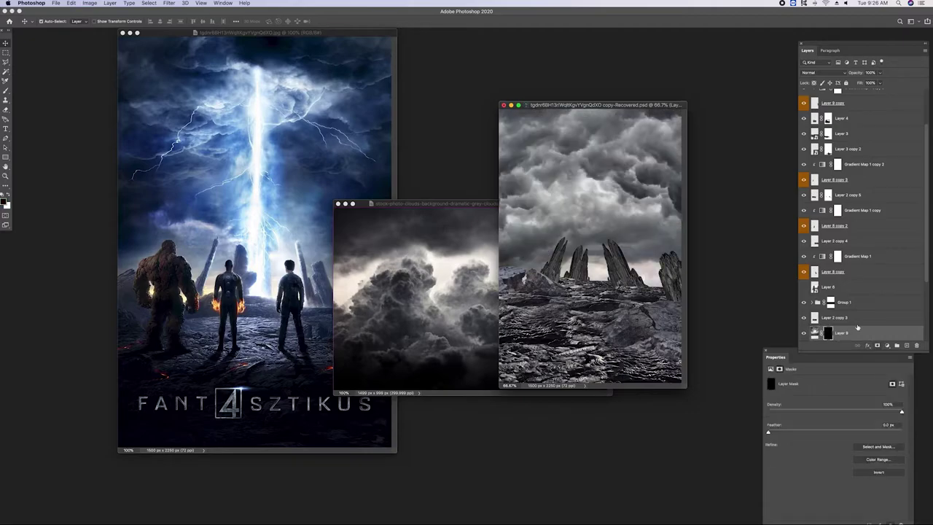
# Paint the new cloud layer's mask to reveal bright central sky and denser clouds along the top
pyautogui.press('b')
pyautogui.moveTo(576, 204)
pyautogui.mouseDown()
pyautogui.moveTo(642, 146)
pyautogui.moveTo(524, 139)
pyautogui.mouseUp()
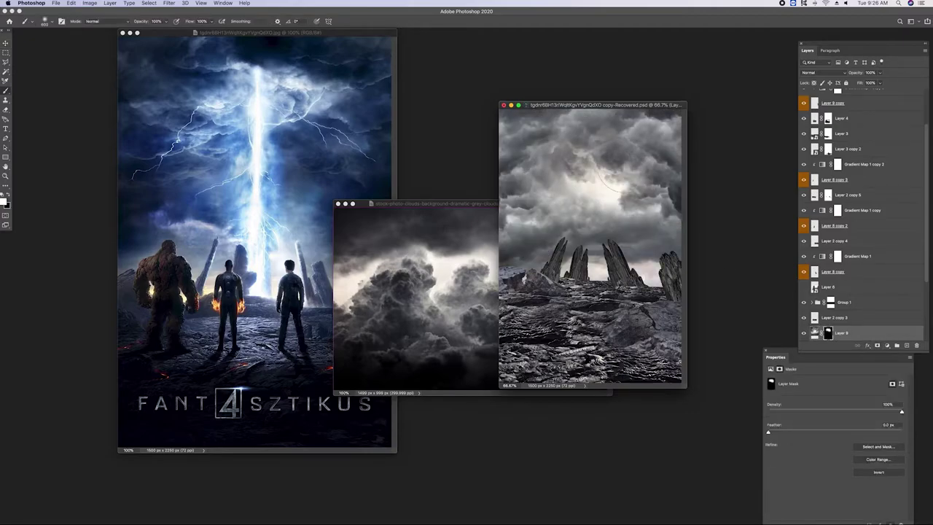
pyautogui.moveTo(649, 175); pyautogui.dragTo(590, 211)
pyautogui.moveTo(536, 186); pyautogui.dragTo(576, 219)
pyautogui.moveTo(591, 123)
pyautogui.mouseDown()
pyautogui.moveTo(645, 125)
pyautogui.moveTo(524, 128)
pyautogui.mouseUp()
pyautogui.moveTo(598, 186)
pyautogui.mouseDown()
pyautogui.moveTo(659, 142)
pyautogui.moveTo(671, 121)
pyautogui.moveTo(685, 142)
pyautogui.mouseUp()
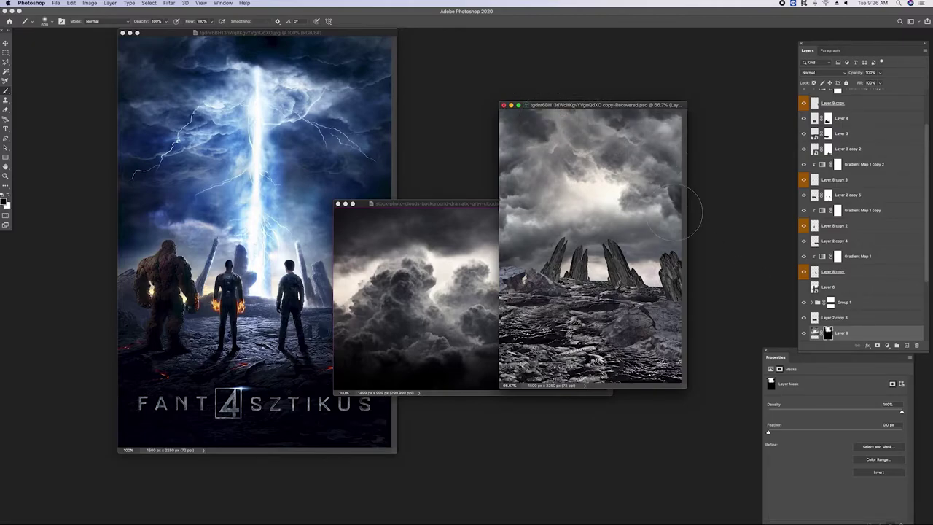
pyautogui.moveTo(525, 145); pyautogui.dragTo(663, 117)
pyautogui.moveTo(554, 189); pyautogui.dragTo(641, 167)
pyautogui.moveTo(594, 199); pyautogui.dragTo(535, 149)
# Flip the Layer 8 storm clouds vertically and horizontally and reposition them
pyautogui.click(815, 333)
pyautogui.hotkey('ctrl', 't')
pyautogui.rightClick(603, 169)
pyautogui.click(627, 304)
pyautogui.moveTo(597, 185)
pyautogui.mouseDown()
pyautogui.moveTo(602, 154)
pyautogui.moveTo(619, 183)
pyautogui.moveTo(602, 192)
pyautogui.mouseUp()
pyautogui.click(828, 334)
pyautogui.moveTo(603, 219)
pyautogui.mouseDown()
pyautogui.moveTo(604, 168)
pyautogui.moveTo(583, 166)
pyautogui.mouseUp()
pyautogui.hotkey('ctrl', 't')
pyautogui.rightClick(583, 166)
pyautogui.click(619, 294)
pyautogui.moveTo(590, 214)
pyautogui.mouseDown()
pyautogui.moveTo(511, 187)
pyautogui.moveTo(619, 187)
pyautogui.moveTo(601, 198)
pyautogui.mouseUp()
pyautogui.press('Return')
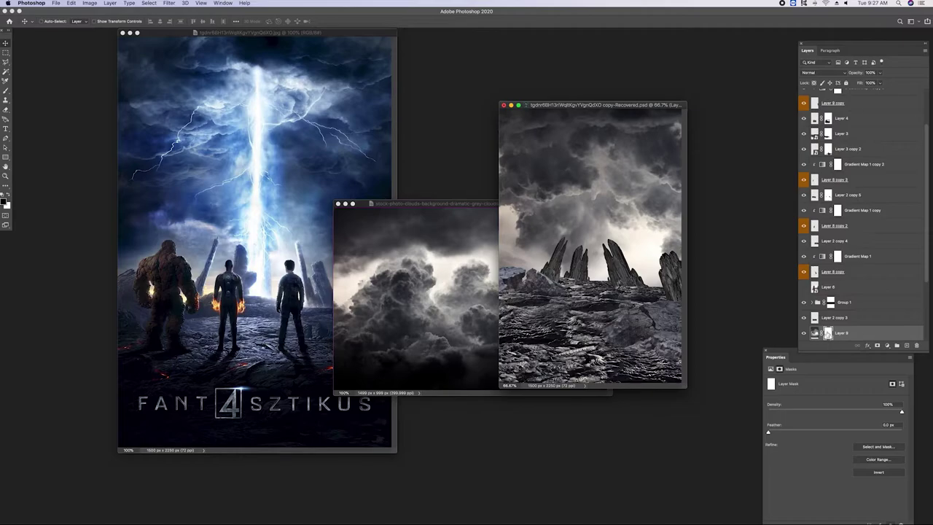
# Fill the storm mask with black and paint clouds back in the upper-left sky and left edge
pyautogui.hotkey('ctrl', 'i')
pyautogui.press('b')
pyautogui.moveTo(554, 218)
pyautogui.mouseDown()
pyautogui.moveTo(525, 160)
pyautogui.moveTo(612, 146)
pyautogui.moveTo(532, 131)
pyautogui.moveTo(510, 110)
pyautogui.mouseUp()
pyautogui.moveTo(510, 248)
pyautogui.mouseDown()
pyautogui.moveTo(521, 211)
pyautogui.moveTo(536, 200)
pyautogui.mouseUp()
pyautogui.moveTo(605, 149)
pyautogui.mouseDown()
pyautogui.moveTo(525, 135)
pyautogui.moveTo(671, 124)
pyautogui.moveTo(681, 135)
pyautogui.mouseUp()
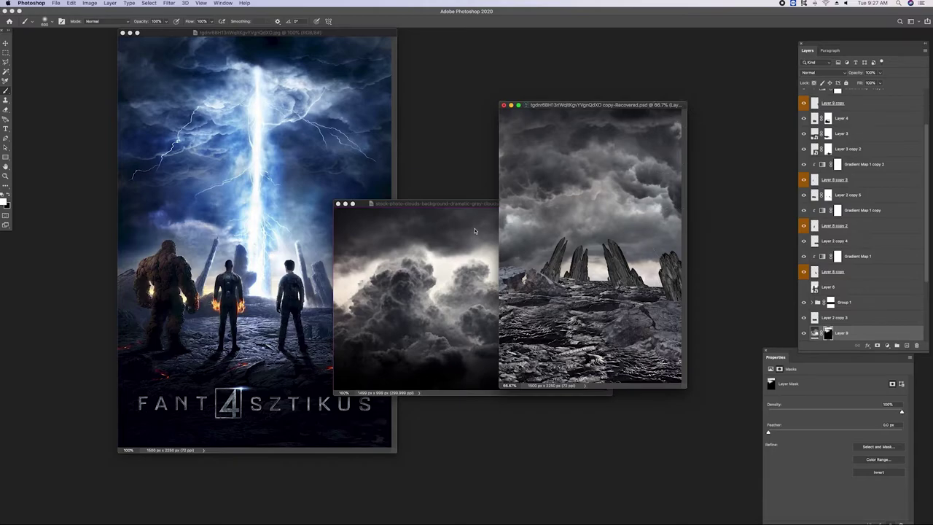
# Reposition the storm layer and the mirrored cloud copy with the Move tool
pyautogui.press('v')
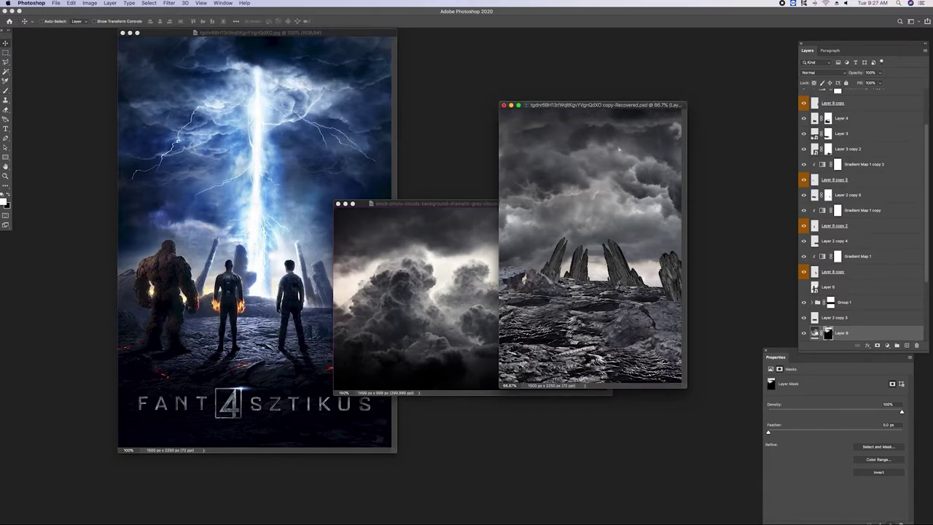
pyautogui.moveTo(654, 235); pyautogui.dragTo(675, 237)
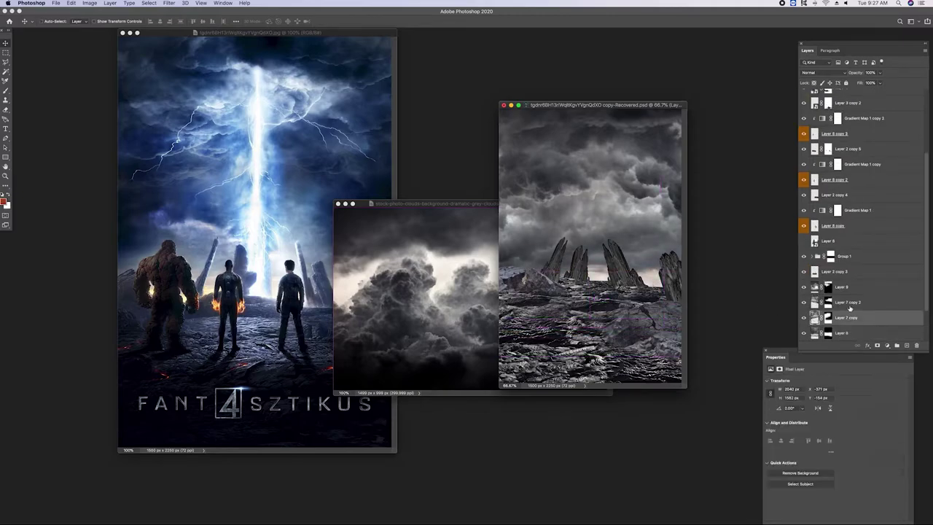
pyautogui.moveTo(641, 233); pyautogui.dragTo(640, 232)
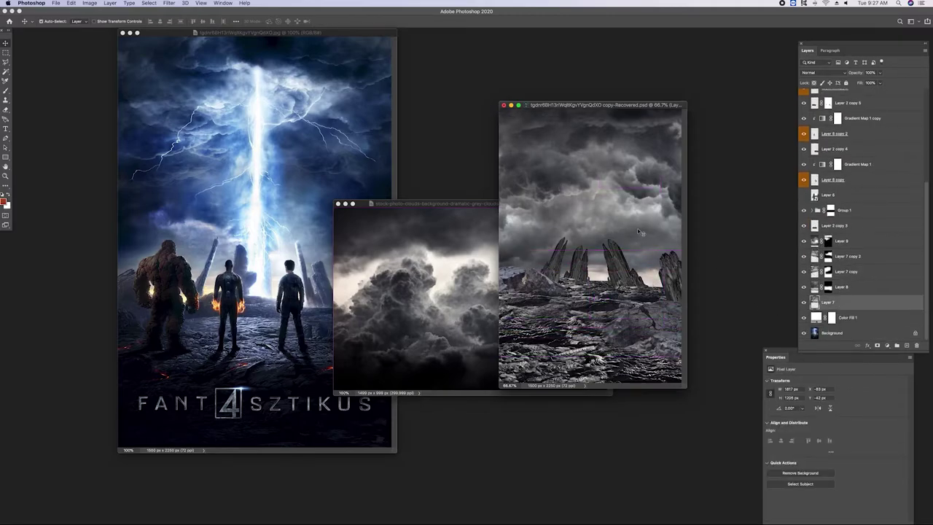
pyautogui.moveTo(592, 225)
pyautogui.mouseDown()
pyautogui.moveTo(537, 180)
pyautogui.moveTo(552, 190)
pyautogui.mouseUp()
# Nudge the Layer 9 clouds upward and close the dramatic grey clouds photo
pyautogui.click(548, 190)
pyautogui.hotkey('ctrl', 't')
pyautogui.moveTo(597, 196)
pyautogui.mouseDown()
pyautogui.moveTo(604, 172)
pyautogui.moveTo(592, 182)
pyautogui.mouseUp()
pyautogui.press('Return')
pyautogui.hotkey('ctrl', 'Tab')
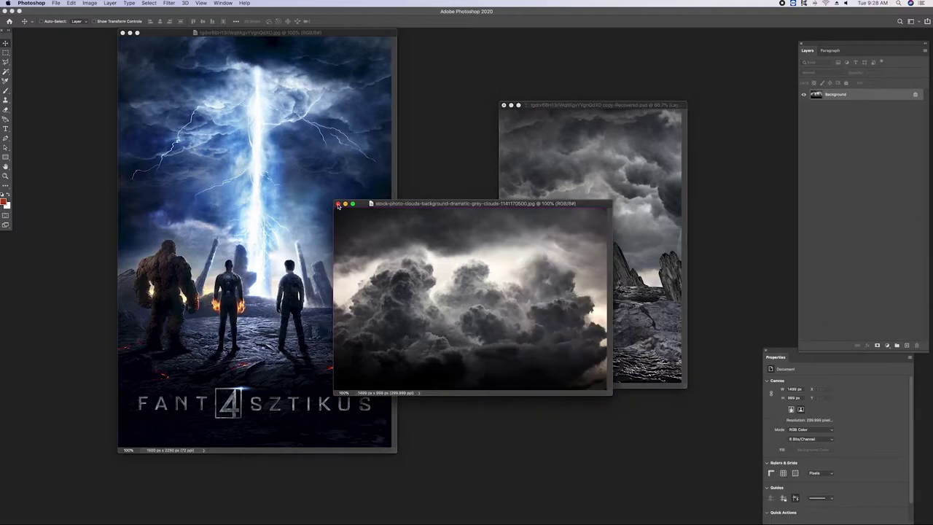
pyautogui.click(337, 204)
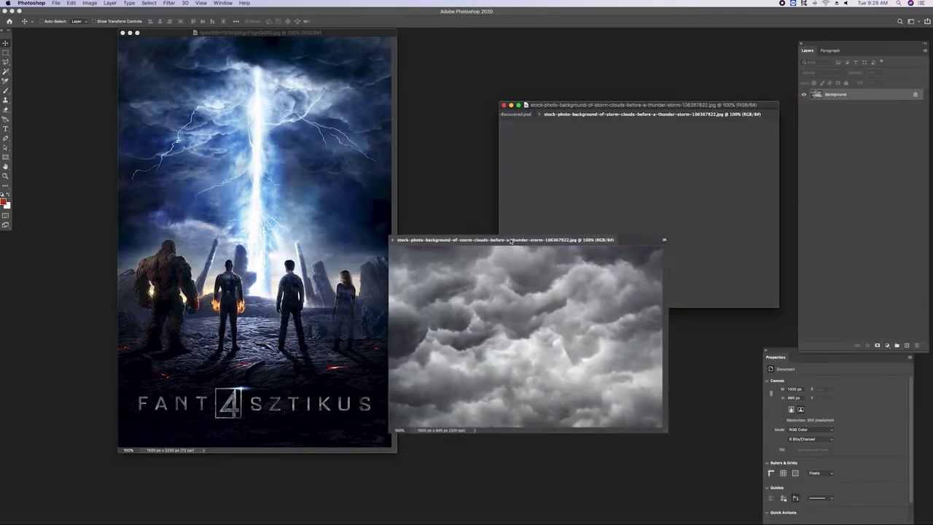
# Add the storm clouds as Layer 10 scaled over the top half, with a painted mask
pyautogui.moveTo(508, 277); pyautogui.dragTo(602, 145)
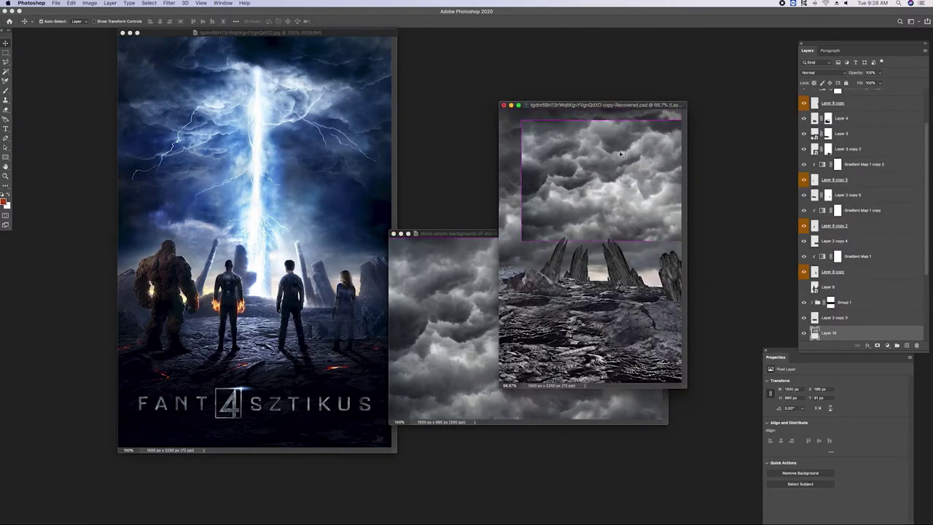
pyautogui.hotkey('ctrl', 't')
pyautogui.moveTo(667, 212); pyautogui.dragTo(682, 261)
pyautogui.press('Return')
pyautogui.press('b')
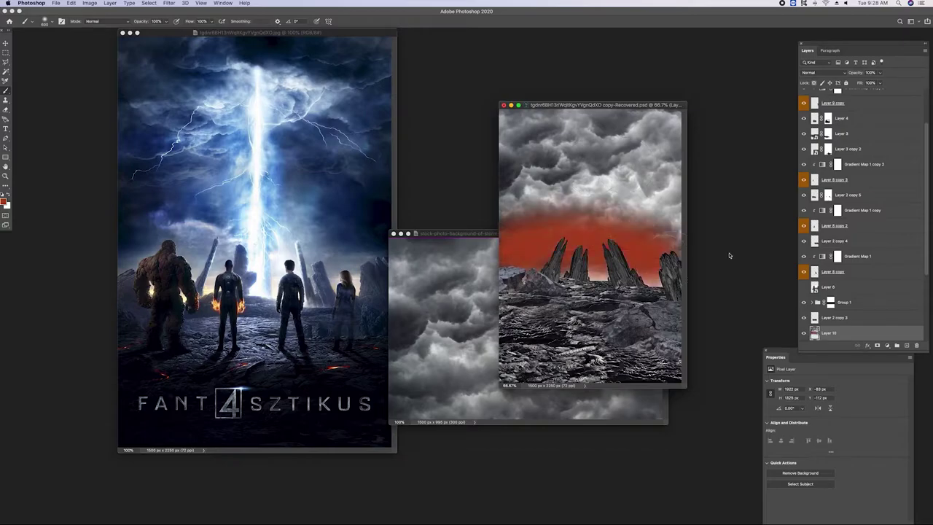
pyautogui.click(877, 345)
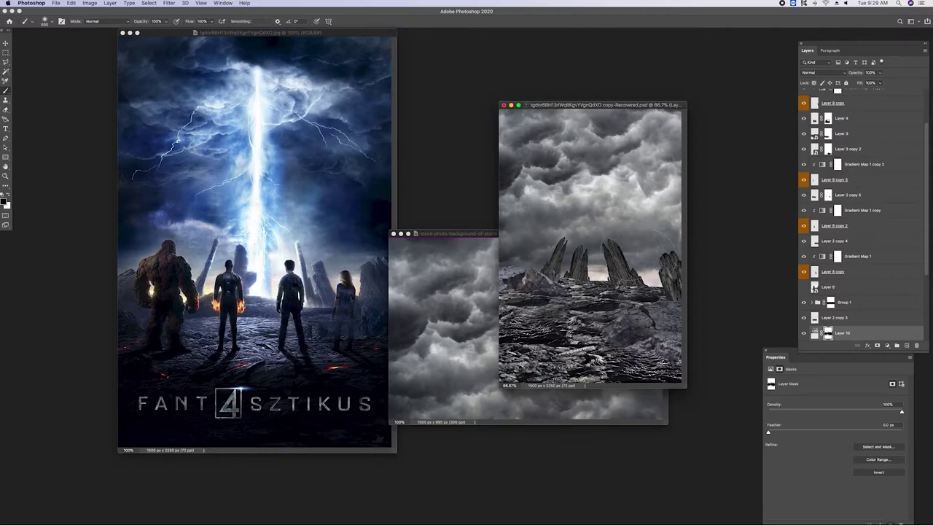
pyautogui.hotkey('ctrl', 'z')
# Nudge the Layer 2 copy 3 ground layer slightly upward
pyautogui.click(814, 318)
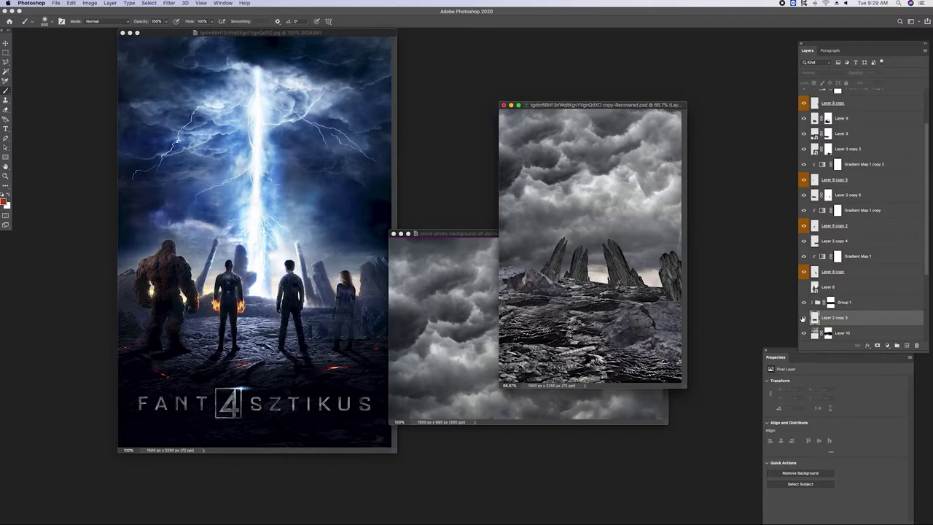
pyautogui.press('v')
pyautogui.moveTo(610, 287); pyautogui.dragTo(609, 283)
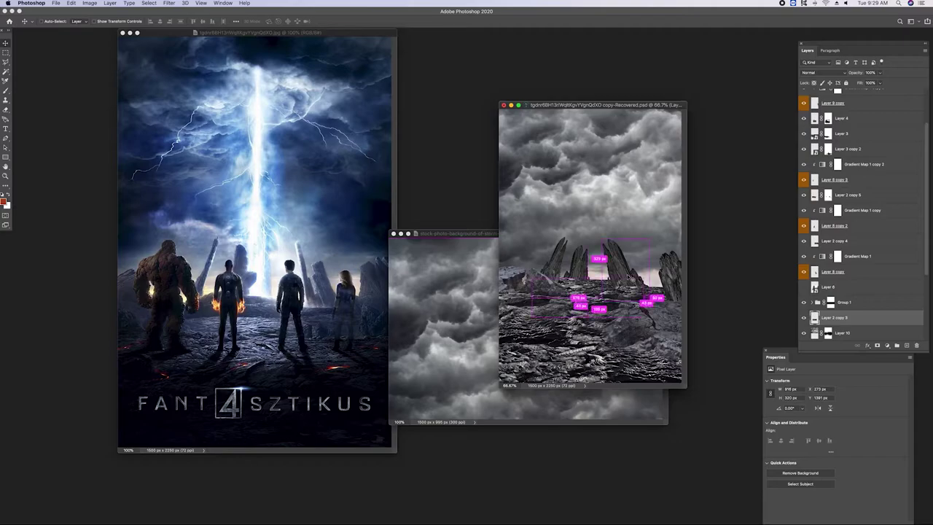
# Duplicate Gradient Map 1 to grey the Layer 8 copy rock spires
pyautogui.click(629, 277)
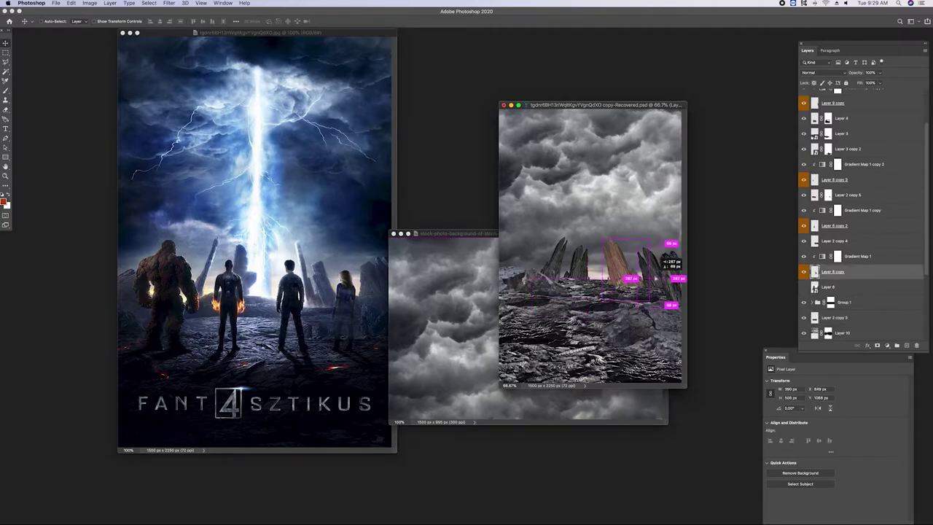
pyautogui.moveTo(845, 257); pyautogui.dragTo(846, 282)
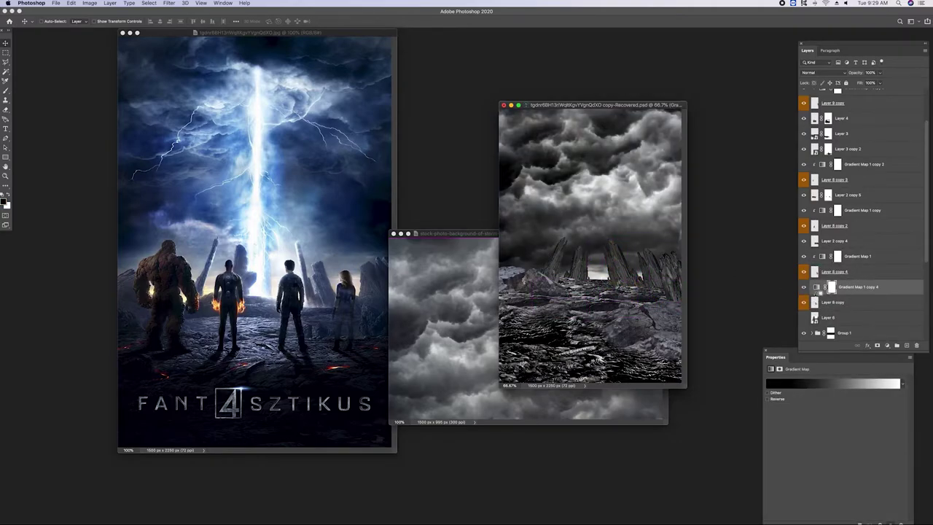
pyautogui.click(831, 301)
pyautogui.click(804, 305)
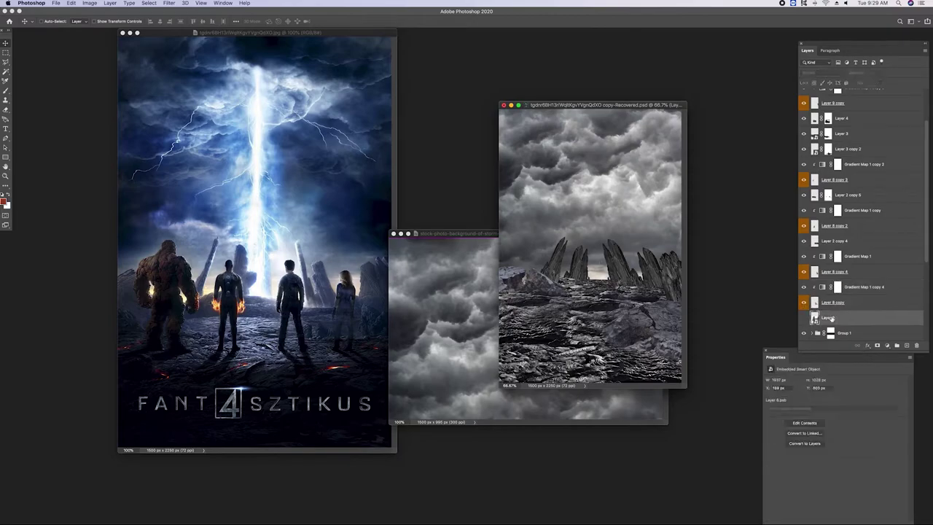
pyautogui.hotkey('ctrl', 't')
pyautogui.press('Return')
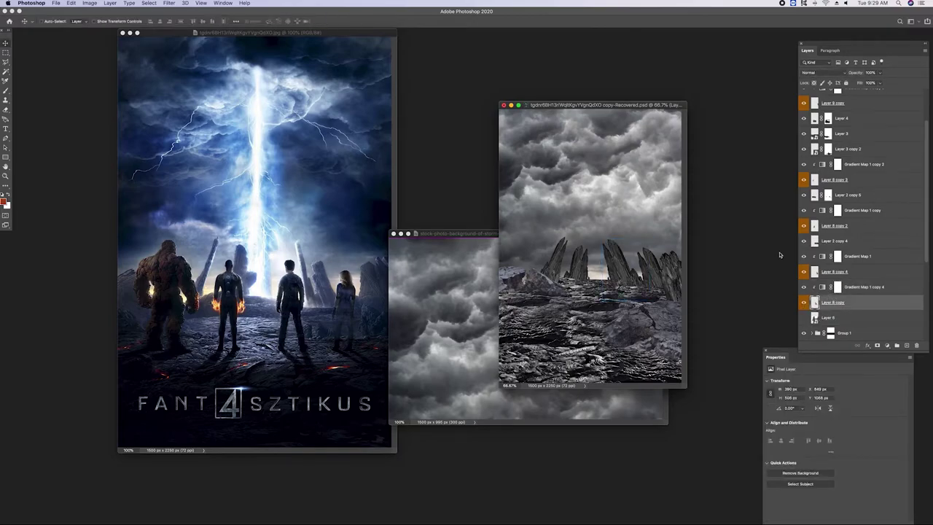
# Move Gradient Map 1 and the Layer 8 copy 4 rocks below Layer 8 copy
pyautogui.click(842, 274)
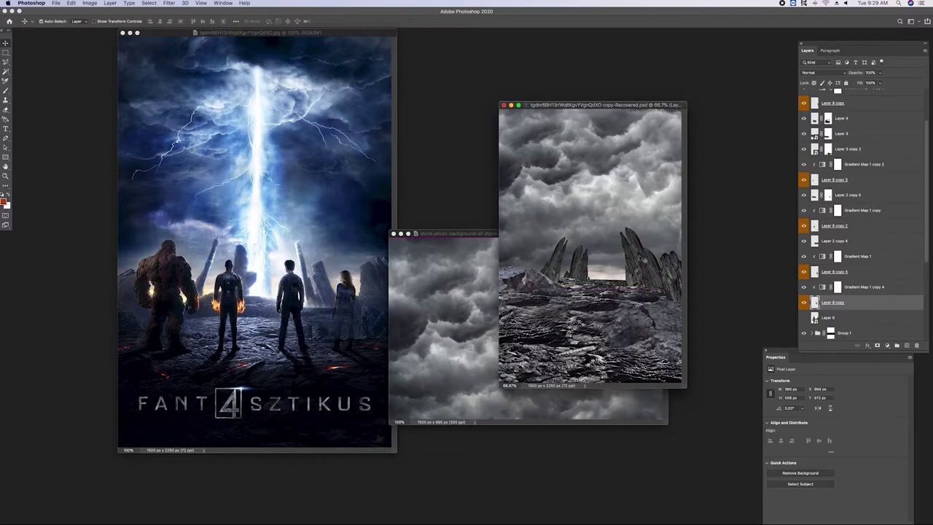
pyautogui.keyDown('shift'); pyautogui.click(865, 257); pyautogui.keyUp('shift')
pyautogui.moveTo(865, 262); pyautogui.dragTo(865, 310)
# Shift the rock spire copy onto the right side of the horizon
pyautogui.hotkey('ctrl', 't')
pyautogui.moveTo(666, 299); pyautogui.dragTo(653, 290)
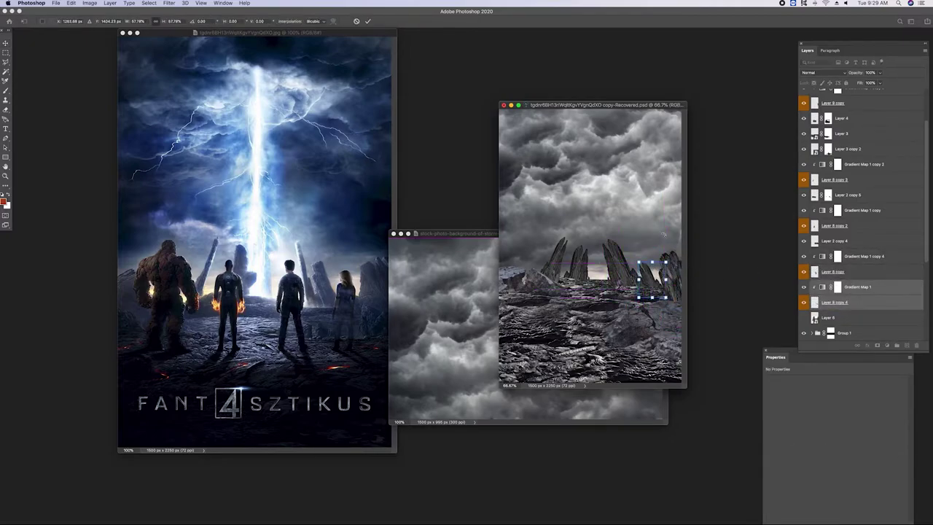
pyautogui.press('Return')
pyautogui.moveTo(647, 272); pyautogui.dragTo(642, 232)
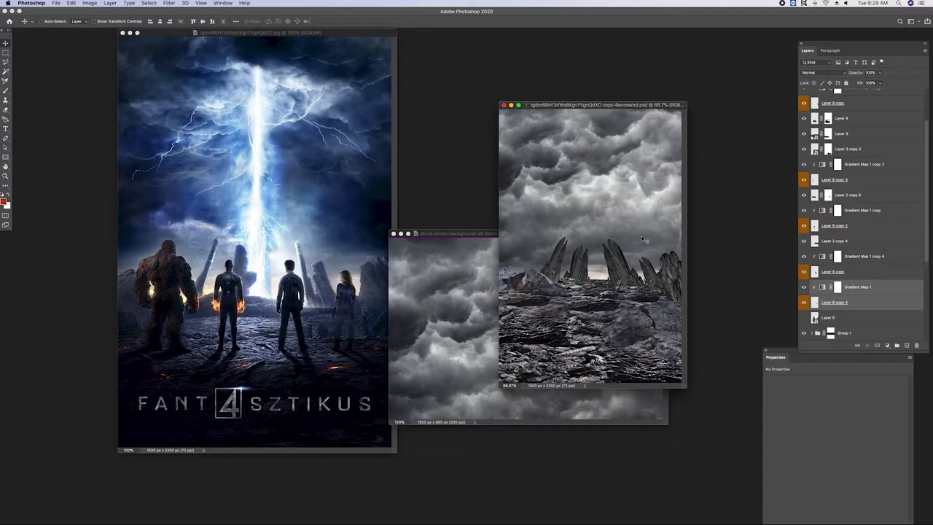
pyautogui.click(904, 272)
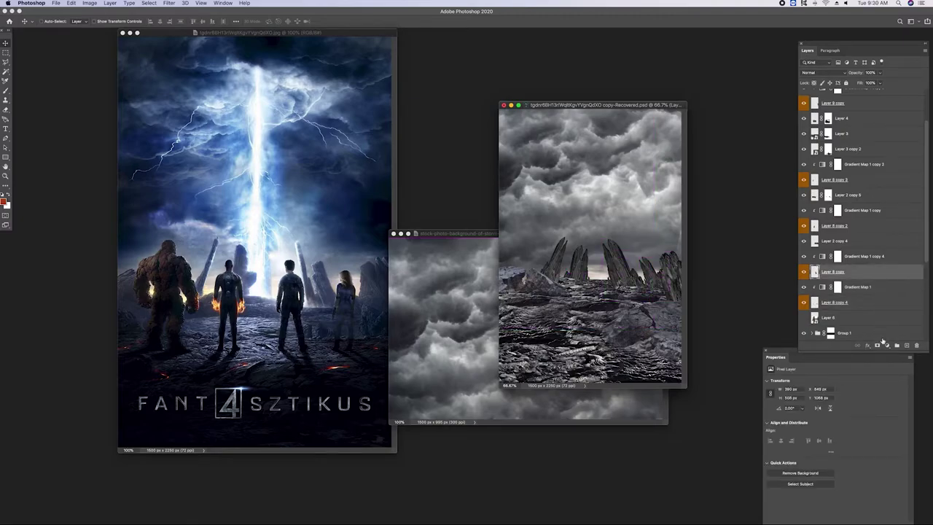
pyautogui.press('super+plus')
pyautogui.press('super+plus')
pyautogui.press('super+plus')
# Hide the leaning slab at the rock tip with a pen-traced, inverted layer mask
pyautogui.press('p')
pyautogui.click(594, 239)
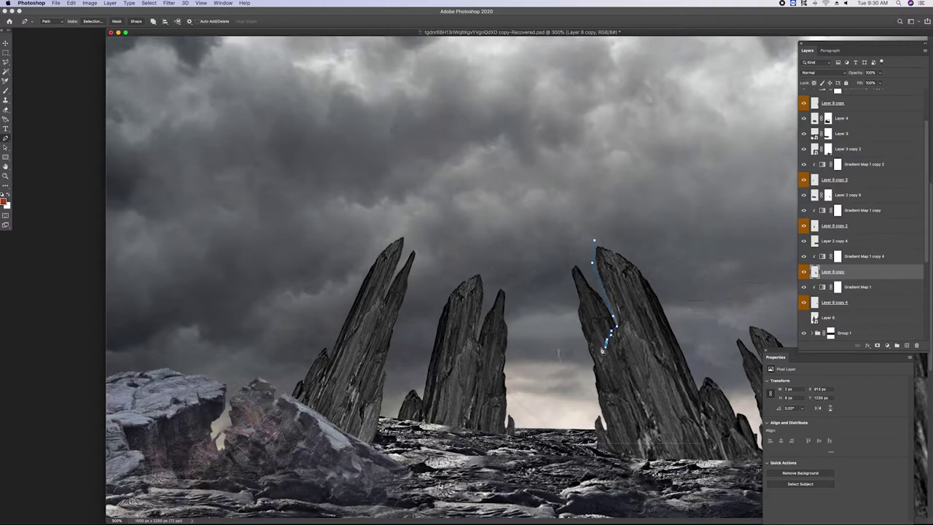
pyautogui.click(597, 243)
pyautogui.hotkey('ctrl', 'Return')
pyautogui.click(887, 345)
pyautogui.hotkey('ctrl', 'i')
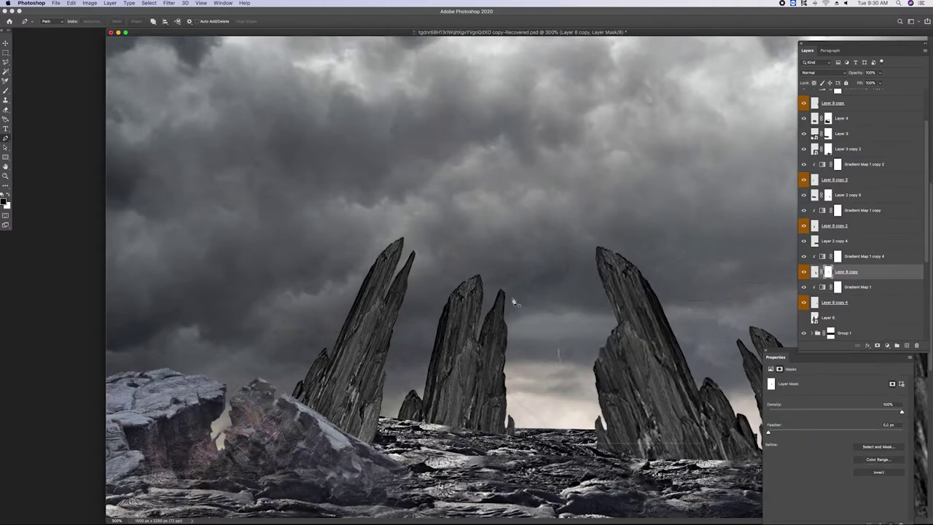
# Hide the left spire's sliver on Layer 8 copy 3 with an inverted mask
pyautogui.click(405, 257)
pyautogui.hotkey('ctrl', 'Return')
pyautogui.click(804, 180)
pyautogui.click(860, 180)
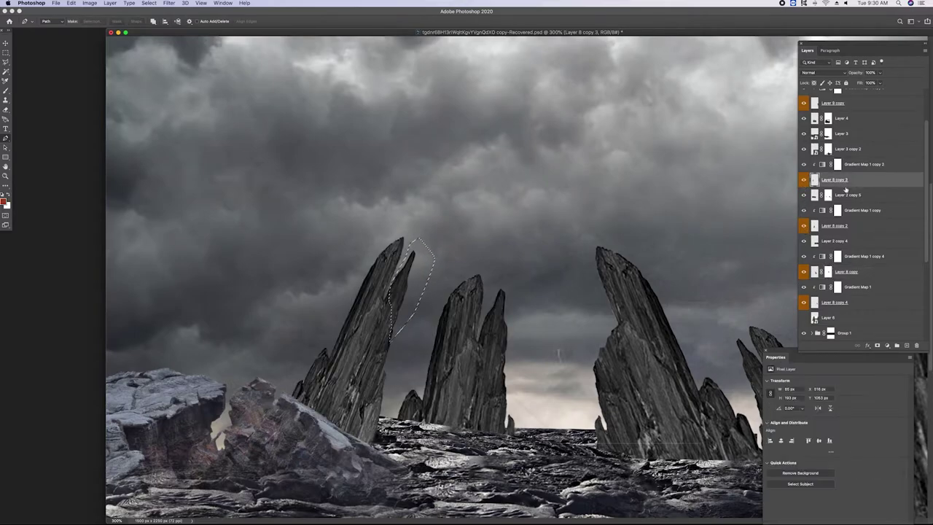
pyautogui.click(877, 345)
pyautogui.hotkey('ctrl', 'i')
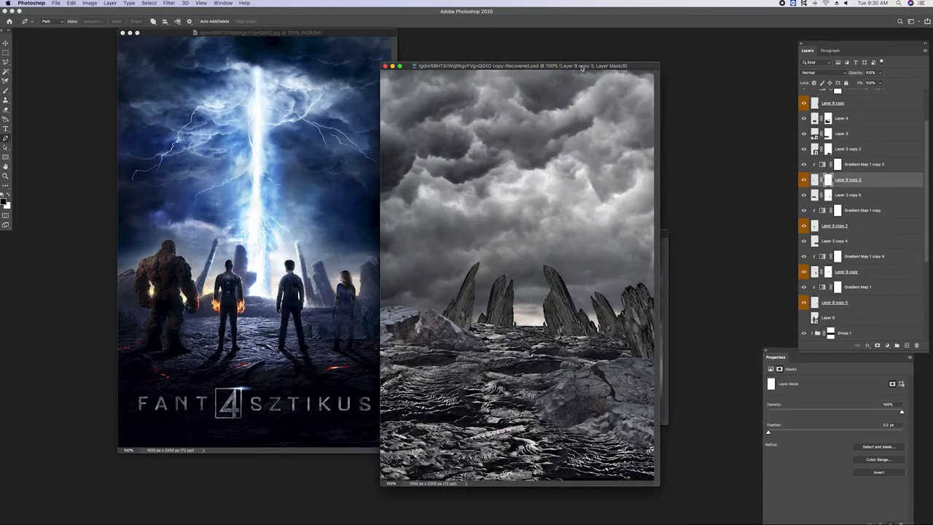
# Duplicate the Layer 2 copy 3 rocky ground layer
pyautogui.moveTo(566, 61); pyautogui.dragTo(564, 61)
pyautogui.press('v')
pyautogui.click(527, 327)
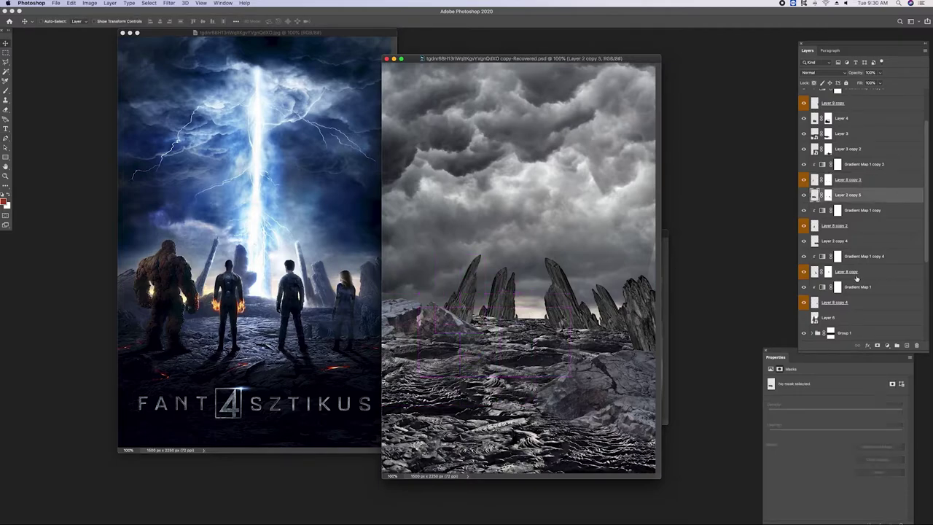
pyautogui.scroll(-3, 831, 287)
pyautogui.click(831, 210)
pyautogui.hotkey('ctrl', 'j')
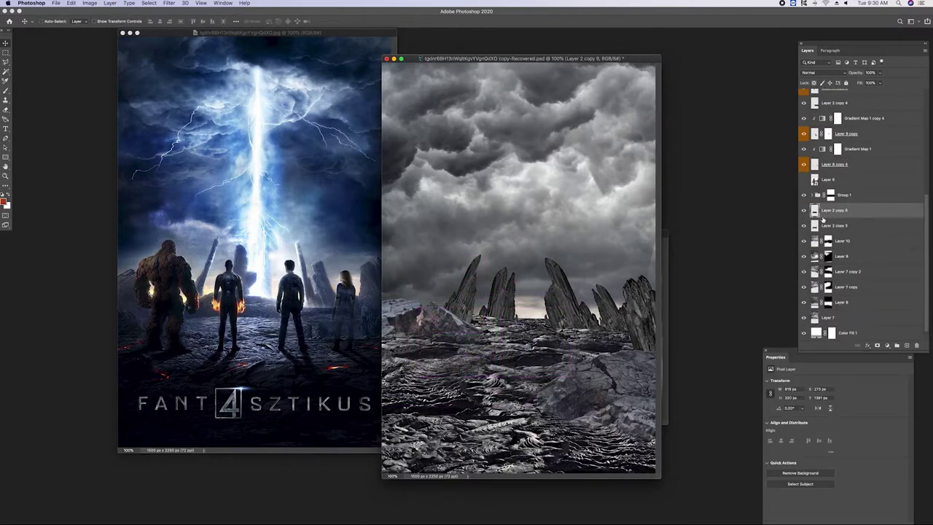
# Fill Layer 10's cloud mask with black to hide the storm clouds
pyautogui.click(562, 304)
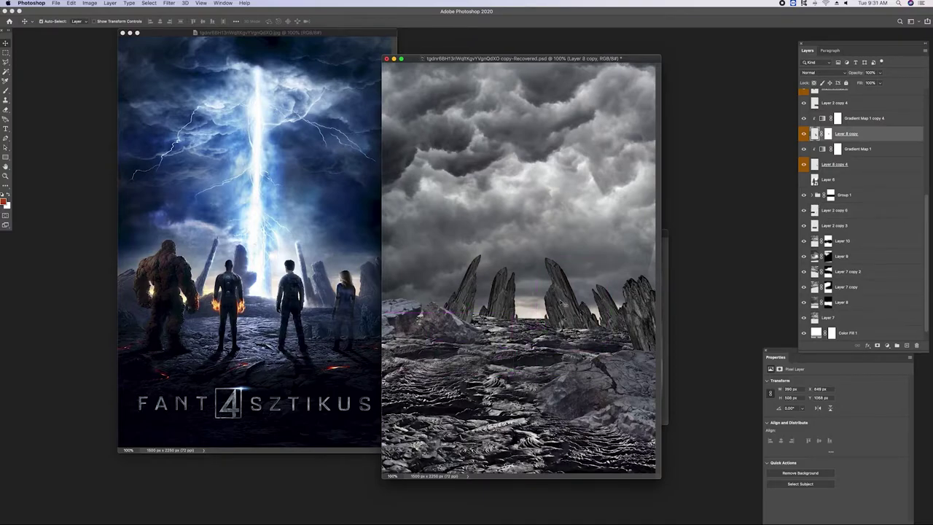
pyautogui.click(573, 245)
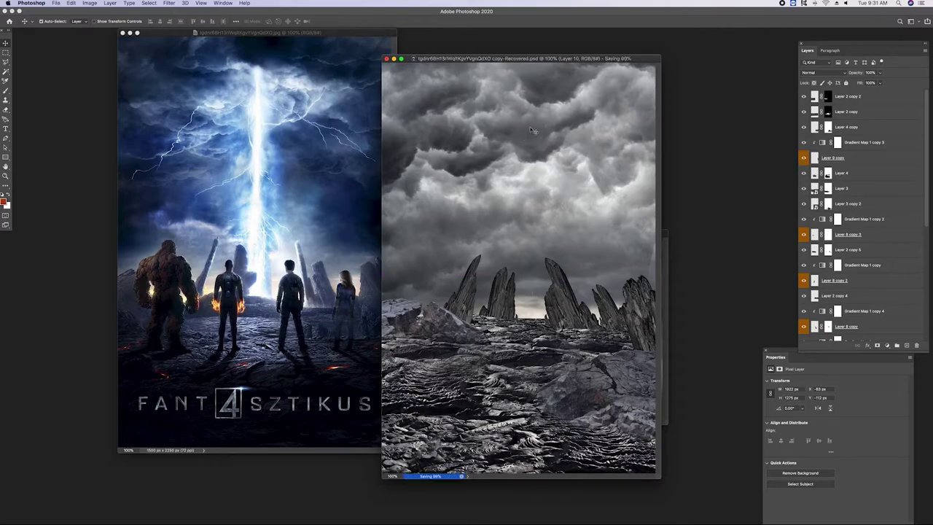
pyautogui.scroll(-10, 838, 219)
pyautogui.click(804, 226)
pyautogui.click(804, 225)
pyautogui.click(828, 226)
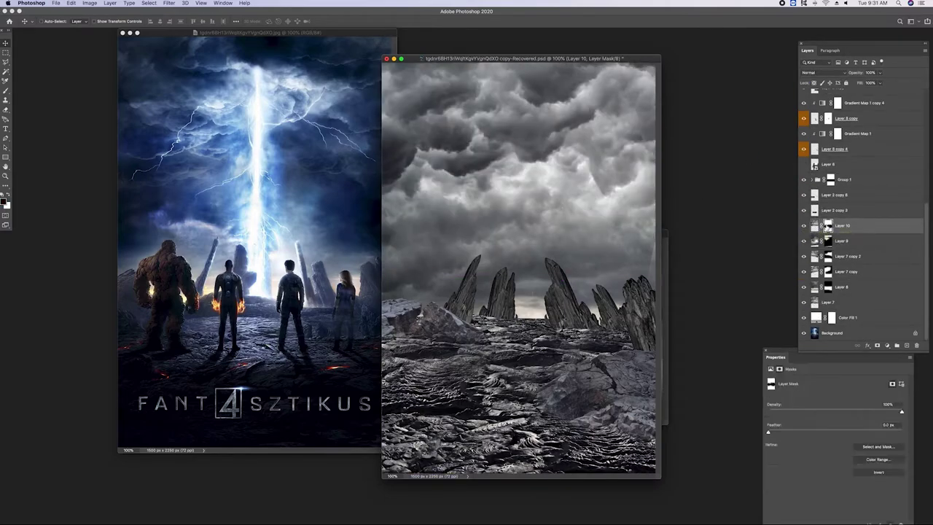
pyautogui.hotkey('ctrl', 'BackSpace')
pyautogui.hotkey('alt', 'BackSpace')
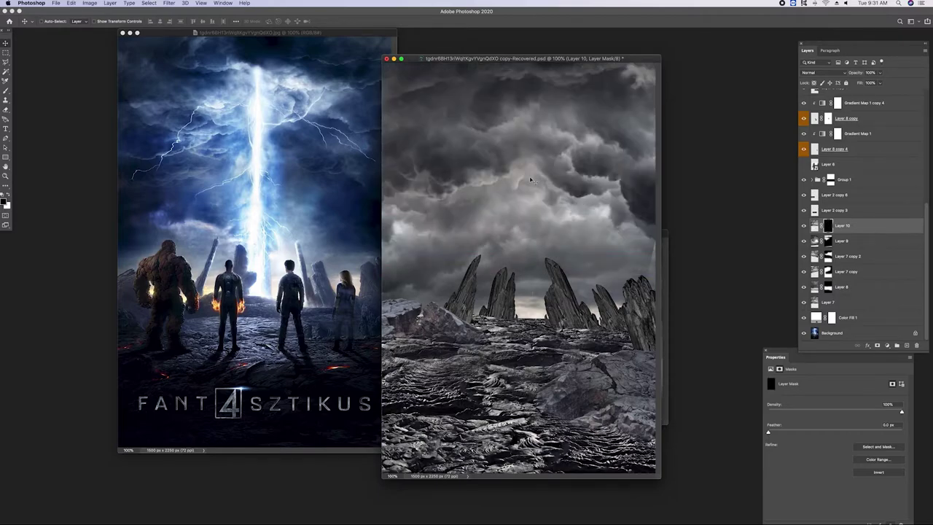
# Paint brighter clouds back into the upper centre and upper-left sky on Layer 10's mask
pyautogui.press('b')
pyautogui.moveTo(510, 91); pyautogui.dragTo(510, 167)
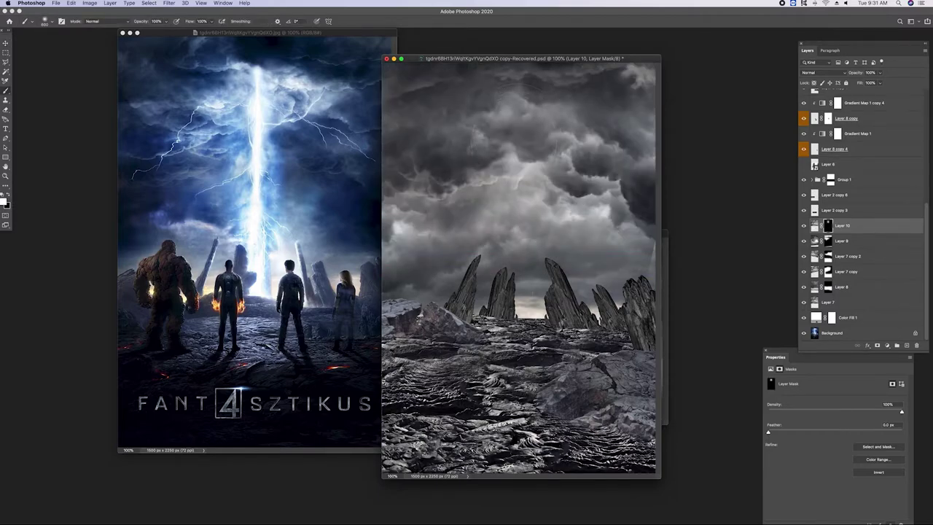
pyautogui.moveTo(474, 95); pyautogui.dragTo(569, 124)
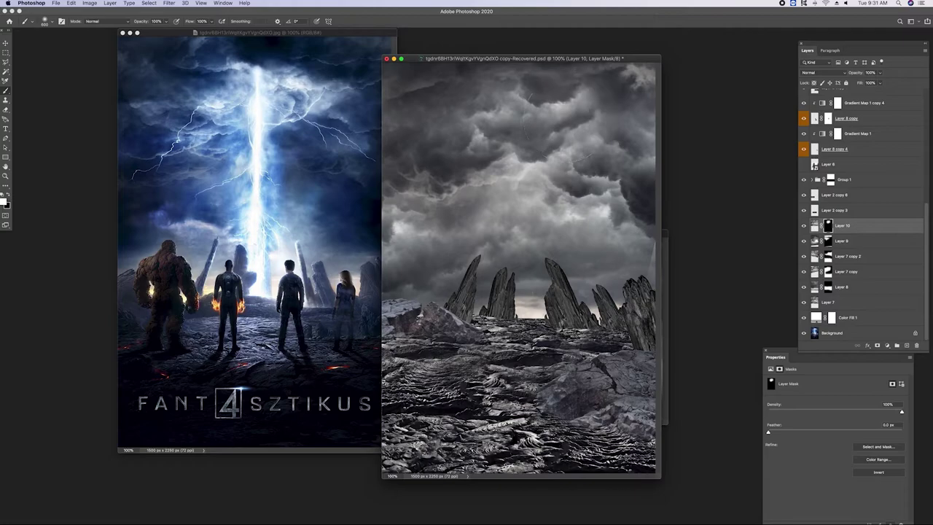
pyautogui.moveTo(423, 88); pyautogui.dragTo(452, 116)
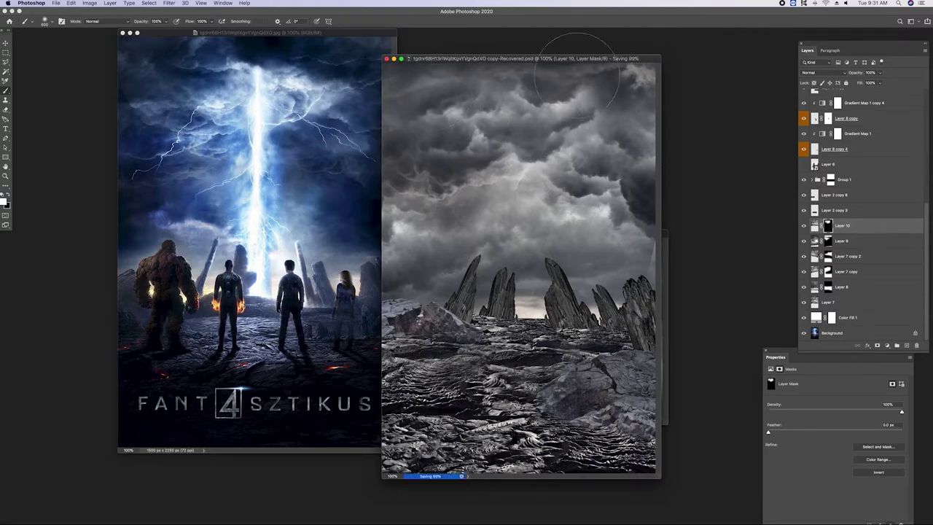
pyautogui.press('super+Tab')
pyautogui.press('super+Tab')
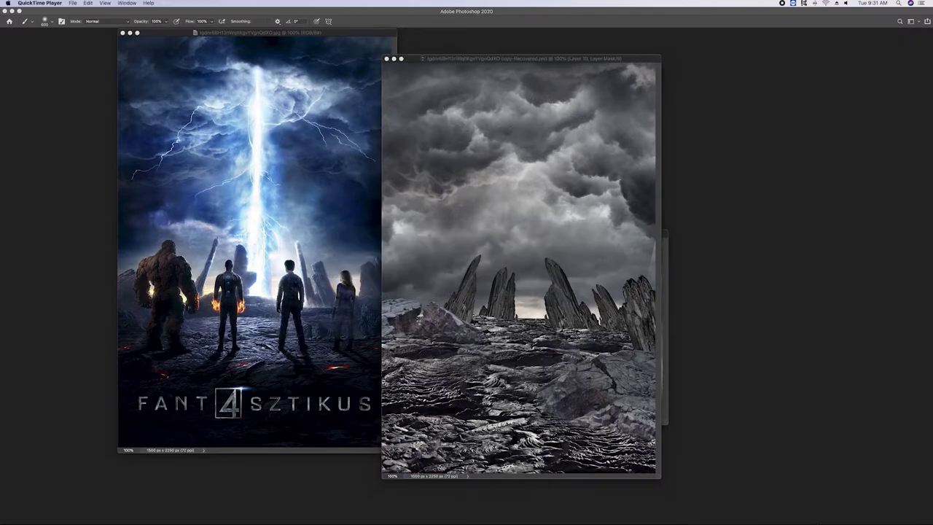
# Start a new QuickTime screen recording and return to the Photoshop document
pyautogui.rightClick(747, 510)
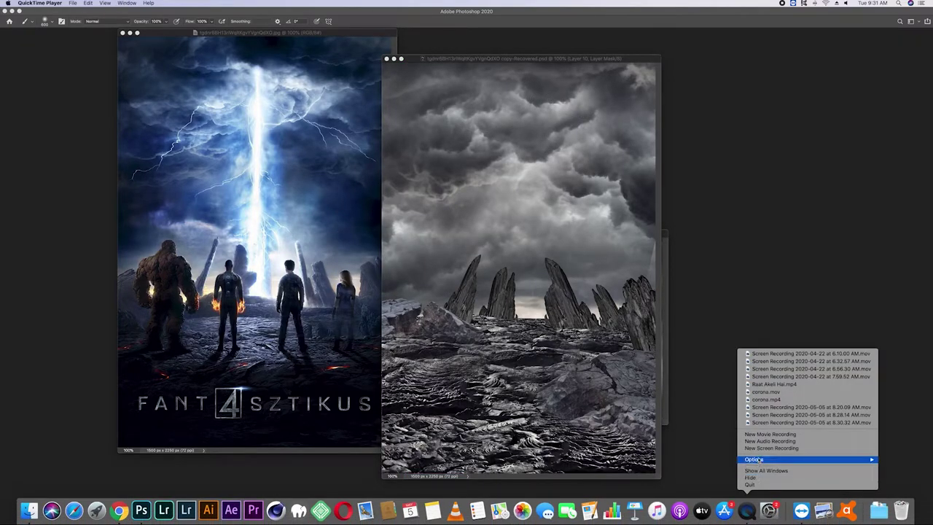
pyautogui.click(771, 448)
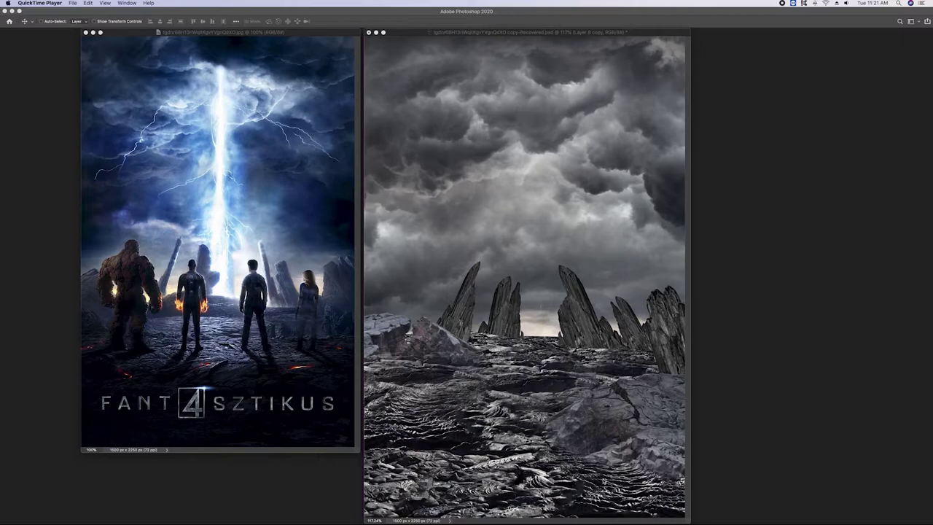
pyautogui.click(515, 306)
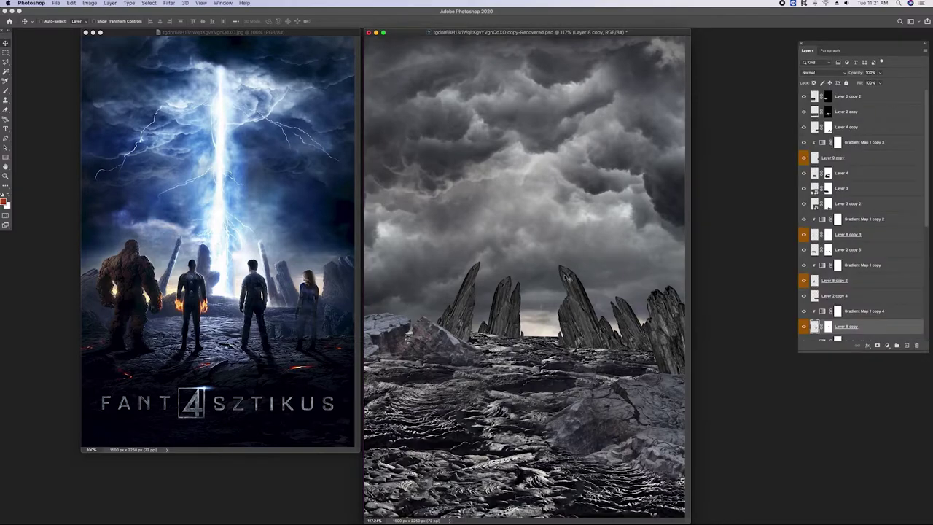
# Select Layer 10 down through Layer 7 and group them as Group 2
pyautogui.click(804, 326)
pyautogui.click(457, 317)
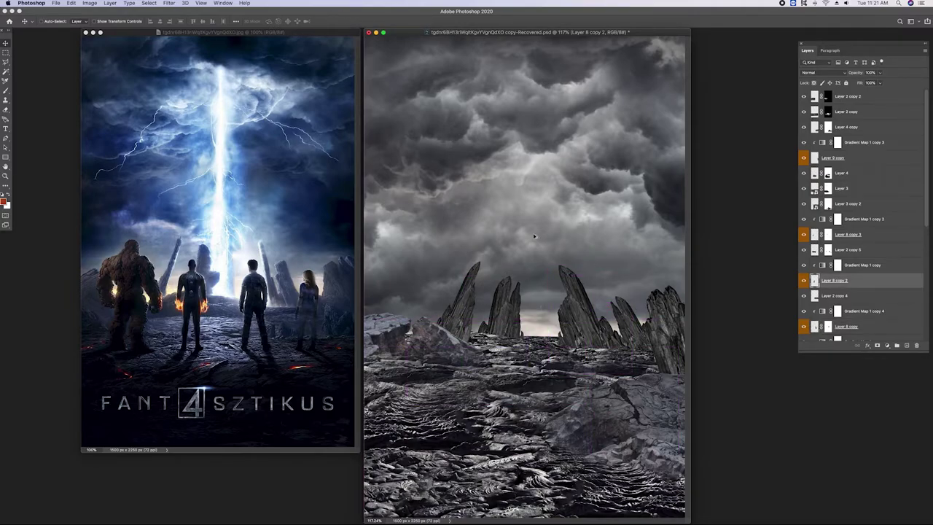
pyautogui.scroll(-5, 856, 250)
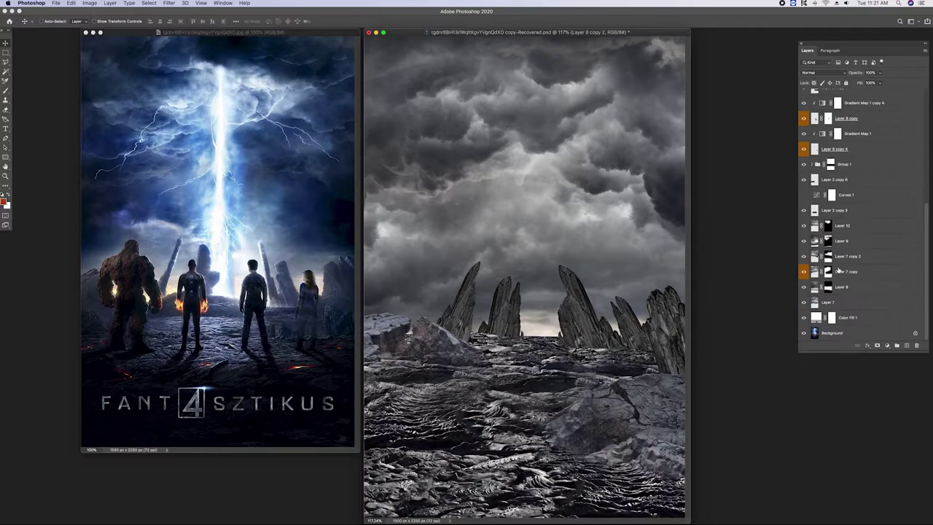
pyautogui.click(854, 227)
pyautogui.keyDown('shift'); pyautogui.click(838, 302); pyautogui.keyUp('shift')
pyautogui.press('super+g')
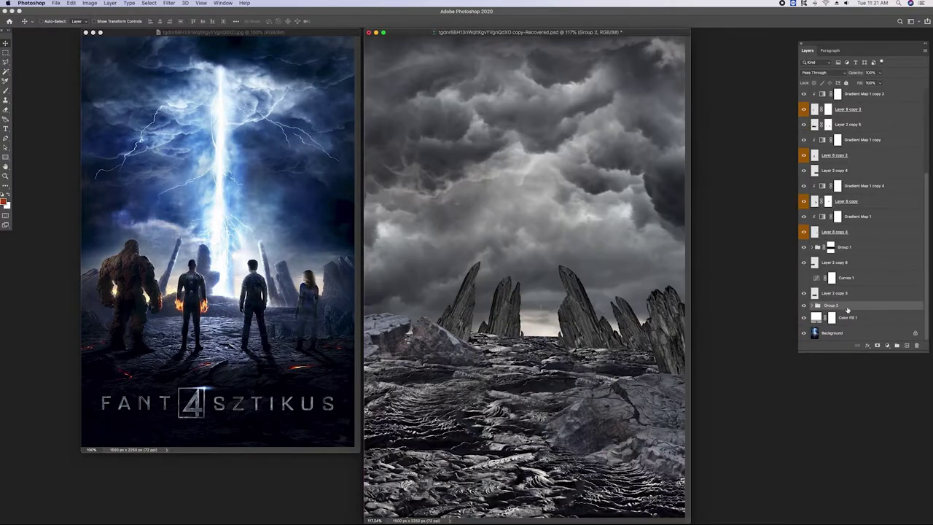
# Add Gradient Map 2 with the Black, White preset in Luminosity blend mode
pyautogui.click(887, 347)
pyautogui.click(898, 470)
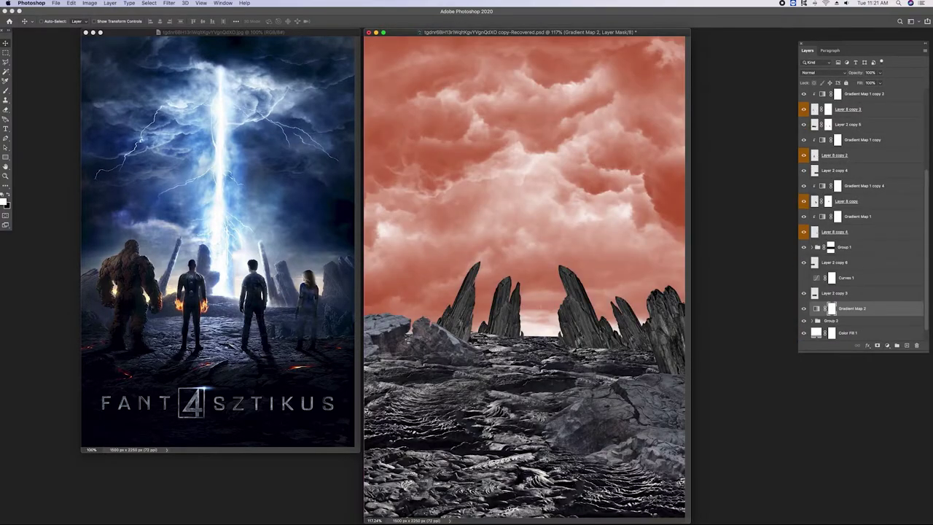
pyautogui.click(776, 143)
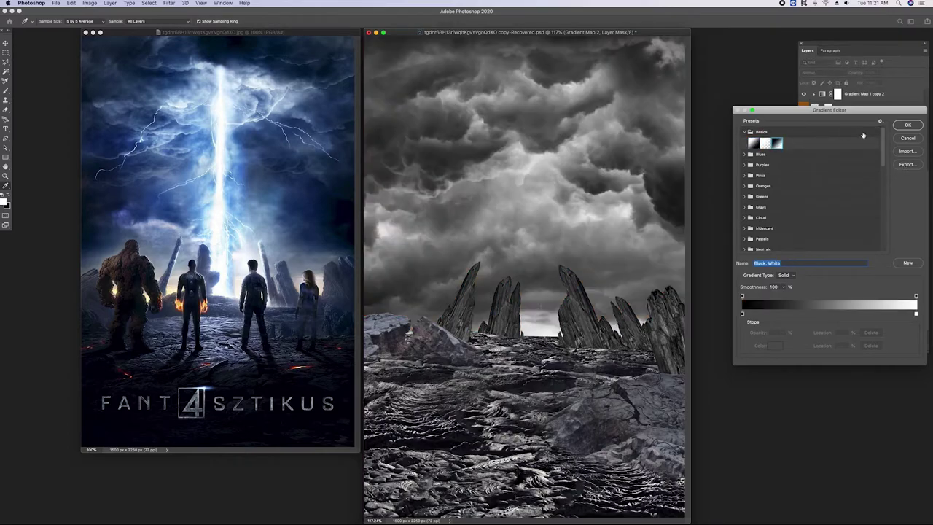
pyautogui.click(904, 128)
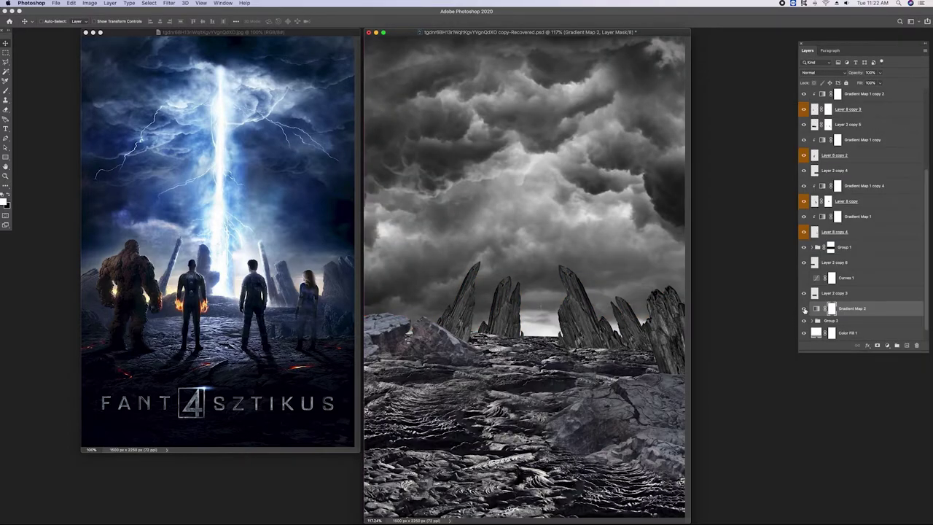
pyautogui.click(821, 73)
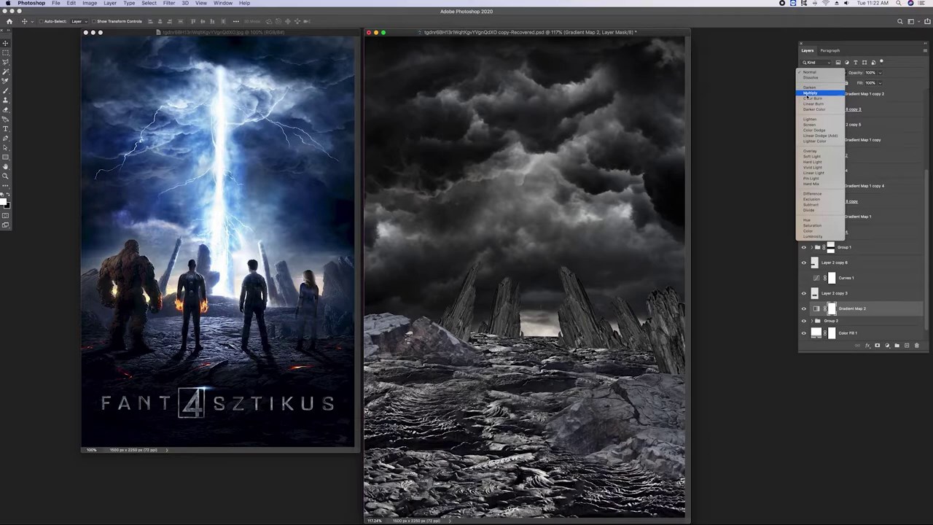
pyautogui.click(812, 236)
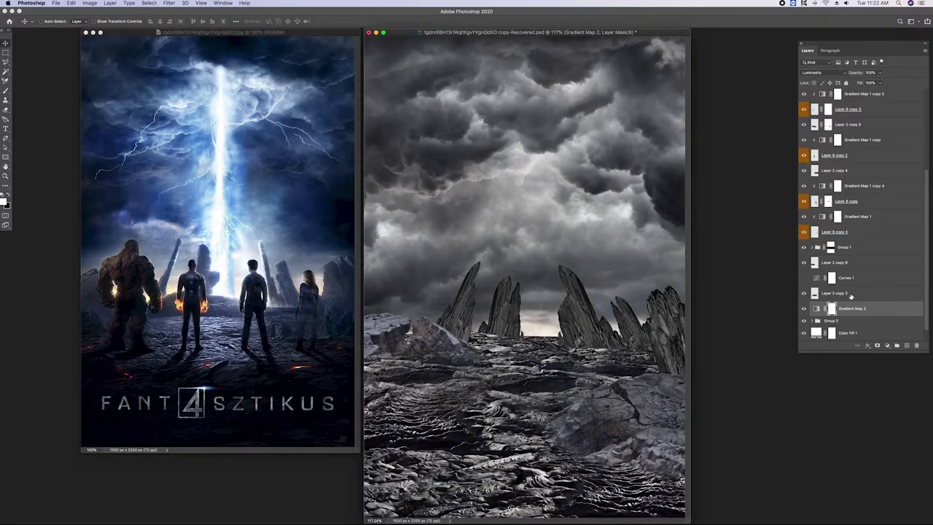
# Group all layers above Gradient Map 2 into Group 3
pyautogui.click(851, 292)
pyautogui.scroll(5, 851, 218)
pyautogui.keyDown('shift'); pyautogui.click(839, 95); pyautogui.keyUp('shift')
pyautogui.hotkey('ctrl', 'g')
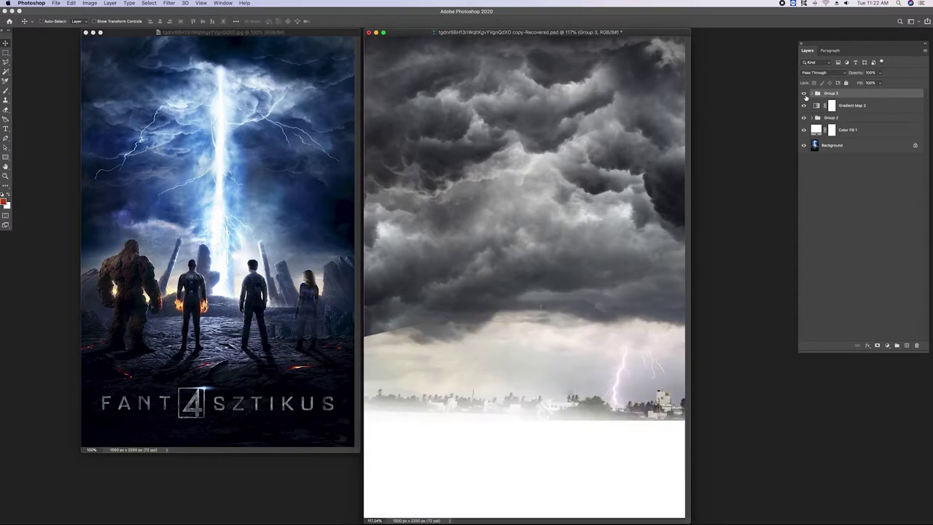
# Add Gradient Map 3 using the Foreground to Background preset
pyautogui.click(885, 350)
pyautogui.click(898, 473)
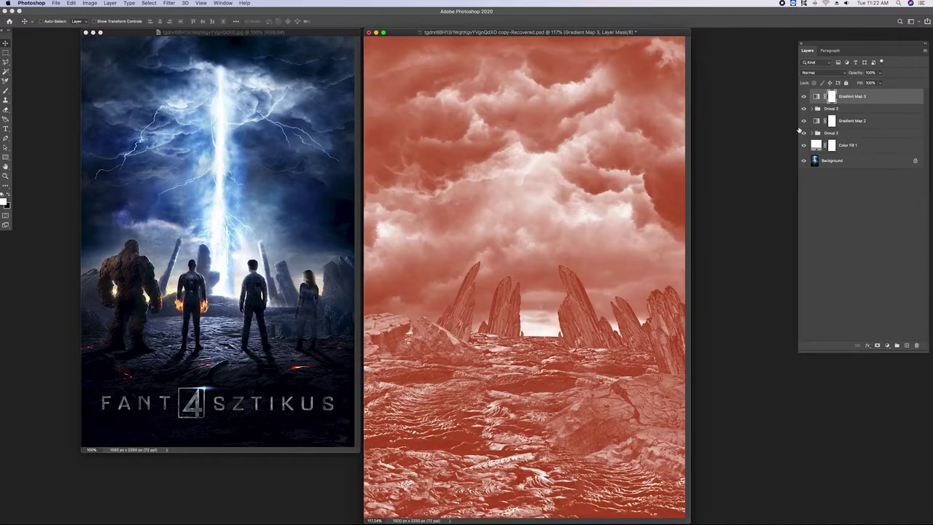
pyautogui.click(745, 132)
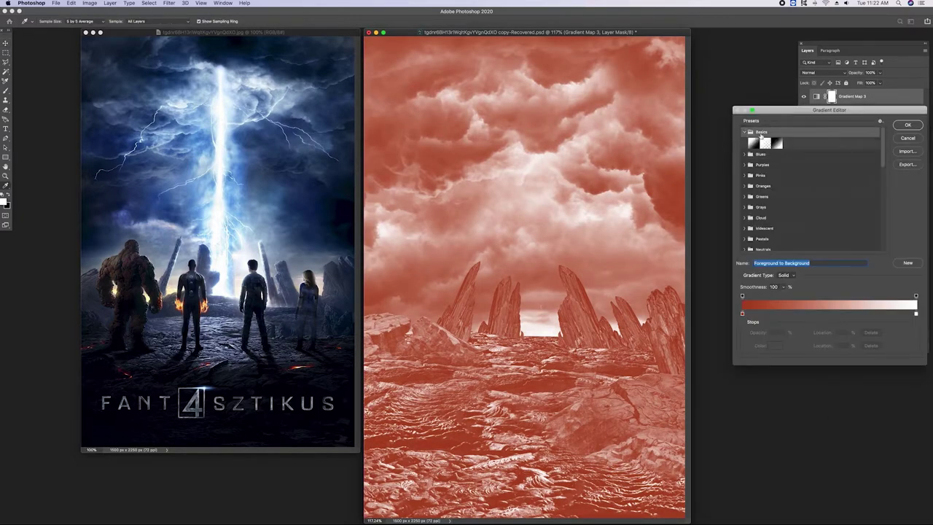
pyautogui.click(777, 143)
pyautogui.click(908, 125)
# Select Group 3 and bring up the adjustment layer list
pyautogui.click(857, 120)
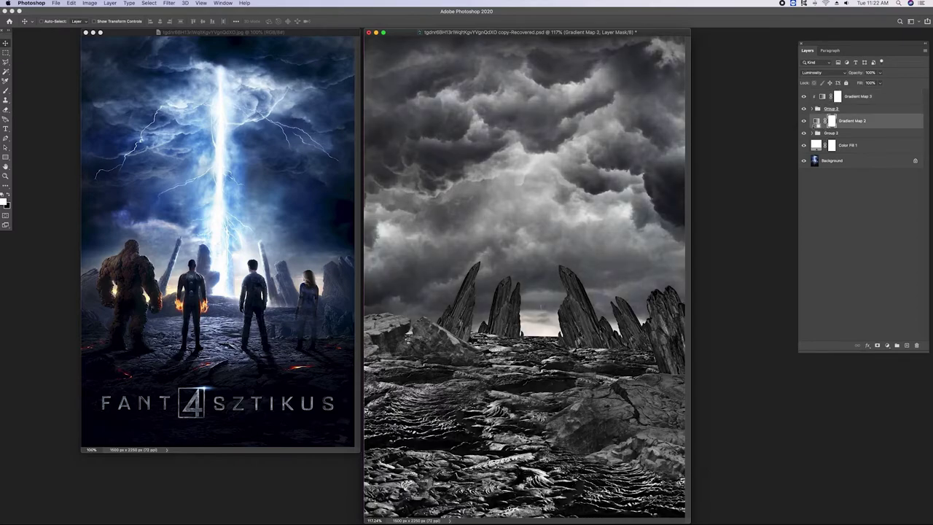
pyautogui.click(808, 133)
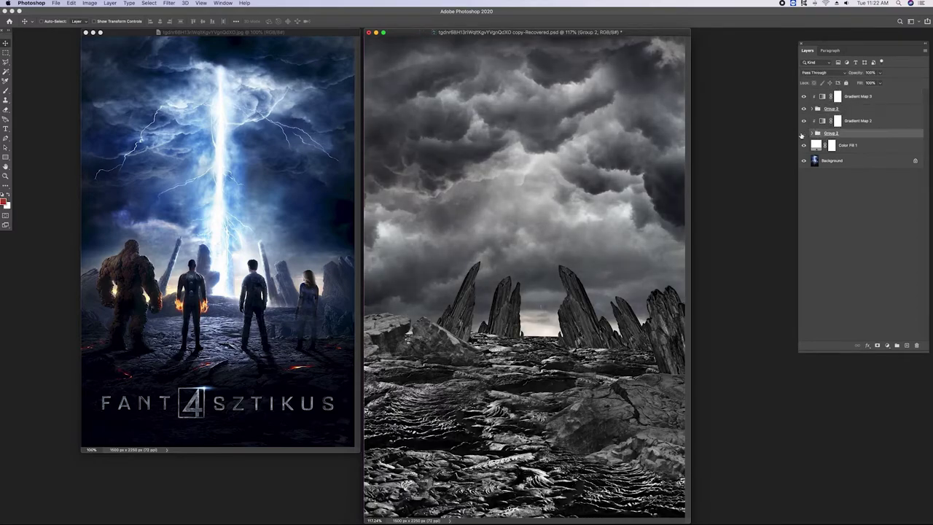
pyautogui.click(831, 108)
pyautogui.click(887, 345)
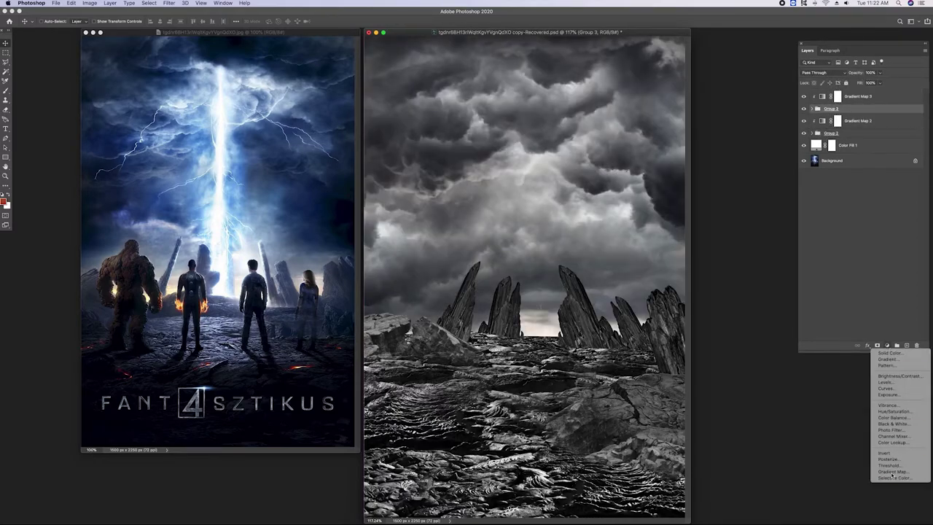
# Add Gradient Map 4 with the black-to-white preset set to Multiply
pyautogui.click(896, 477)
pyautogui.click(744, 131)
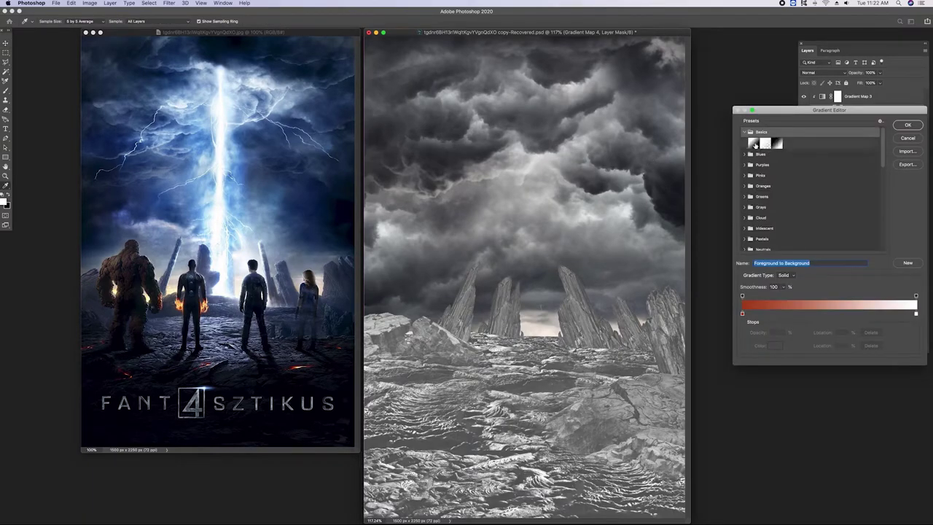
pyautogui.click(776, 143)
pyautogui.click(908, 125)
pyautogui.click(814, 73)
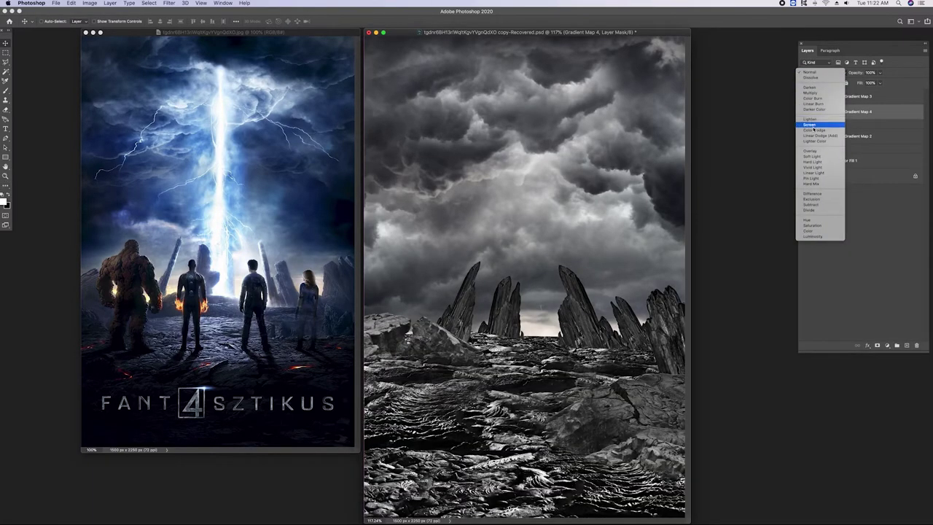
pyautogui.click(810, 92)
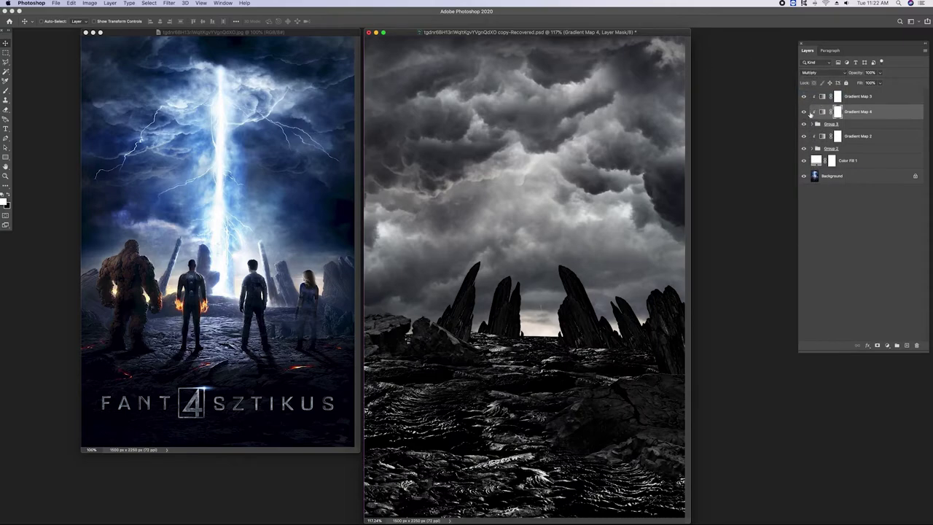
pyautogui.click(822, 112)
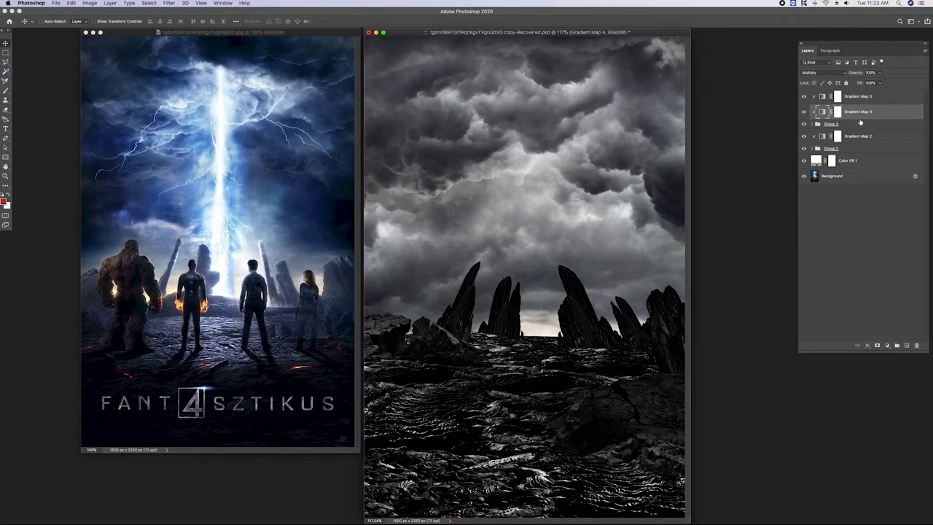
# Add a pure black Solid Color fill layer above Group 3
pyautogui.click(860, 124)
pyautogui.click(887, 345)
pyautogui.click(891, 353)
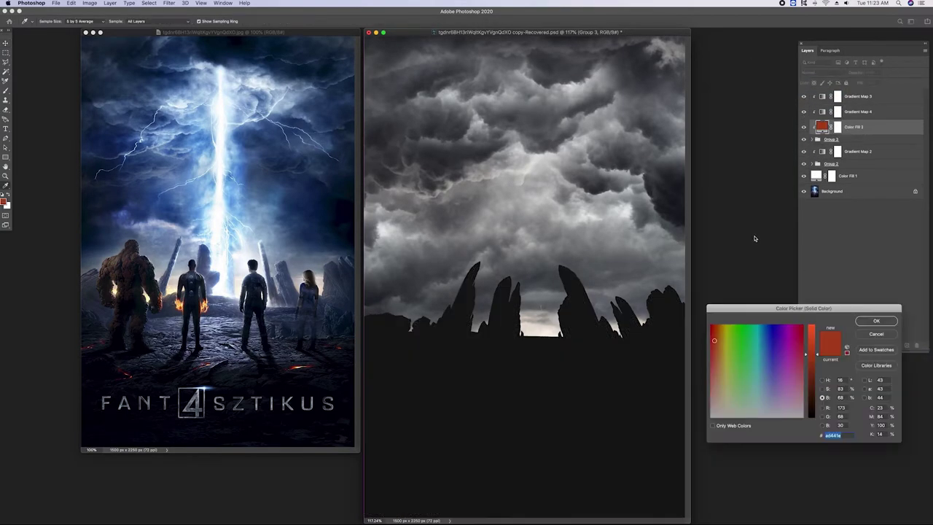
pyautogui.moveTo(803, 376); pyautogui.dragTo(806, 418)
pyautogui.click(875, 321)
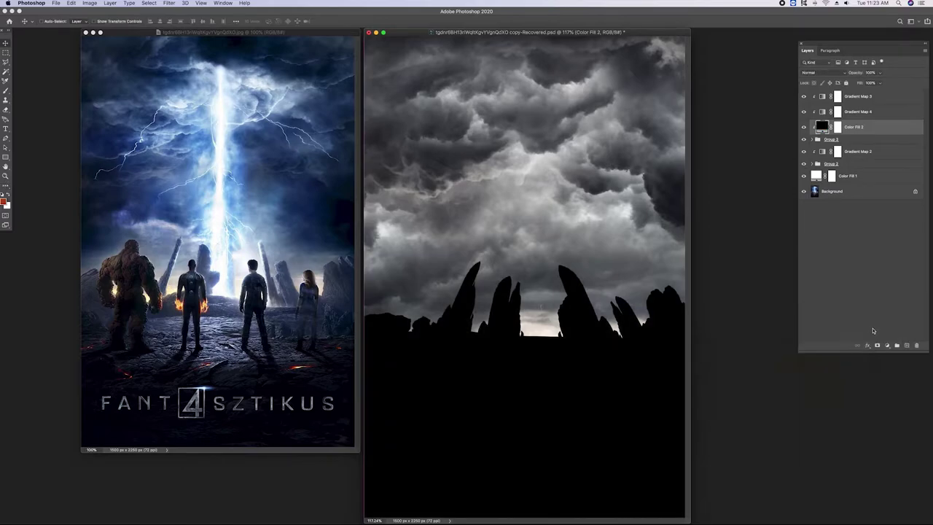
# Paint the black fill's mask to reveal the central ground and set it to Multiply
pyautogui.click(837, 128)
pyautogui.press('b')
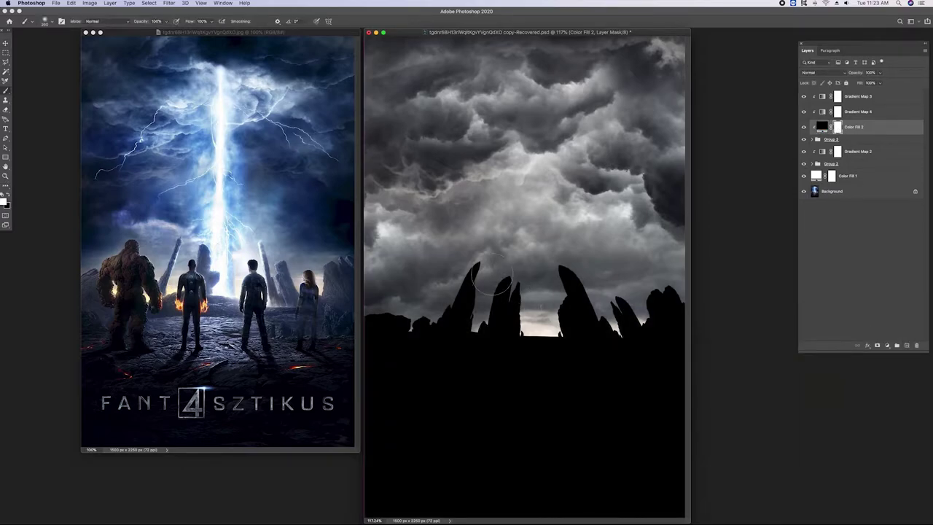
pyautogui.moveTo(519, 295)
pyautogui.mouseDown()
pyautogui.moveTo(514, 328)
pyautogui.moveTo(535, 326)
pyautogui.moveTo(478, 344)
pyautogui.mouseUp()
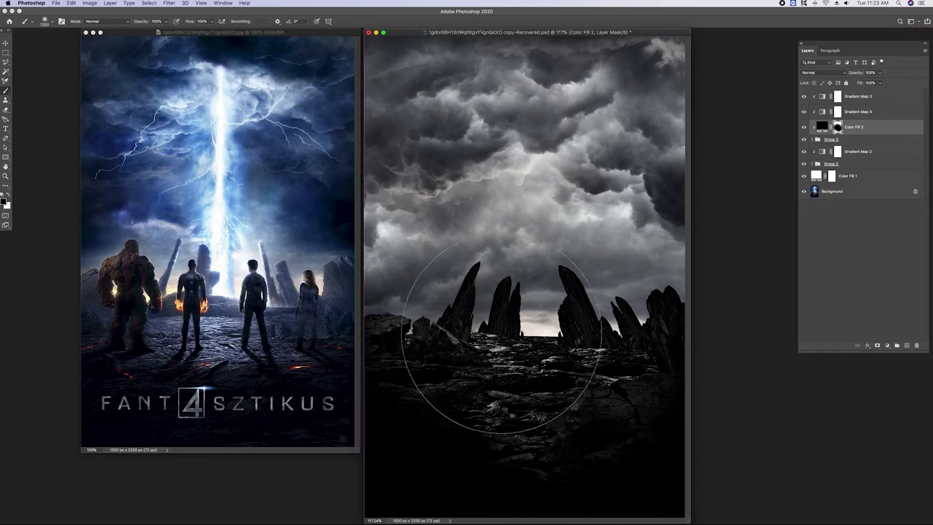
pyautogui.click(822, 73)
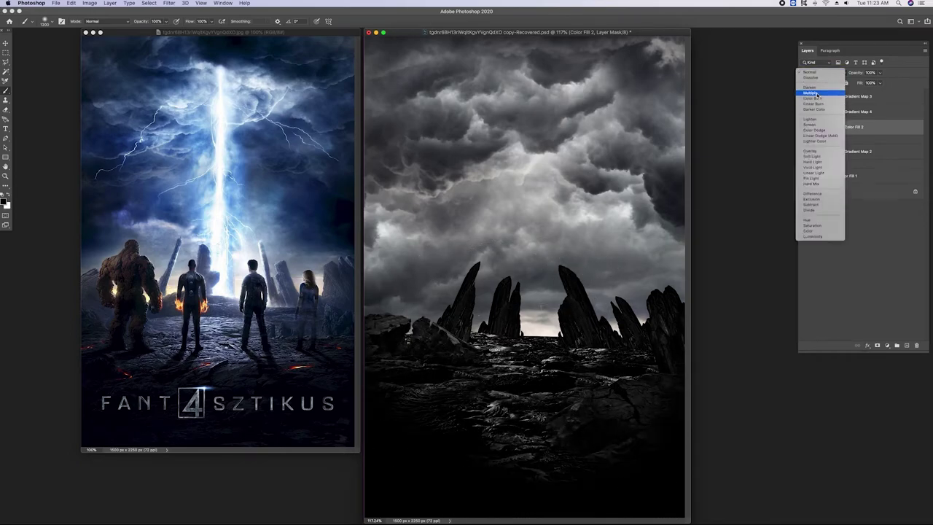
pyautogui.click(810, 93)
pyautogui.moveTo(442, 437)
pyautogui.mouseDown()
pyautogui.moveTo(510, 473)
pyautogui.moveTo(552, 358)
pyautogui.mouseUp()
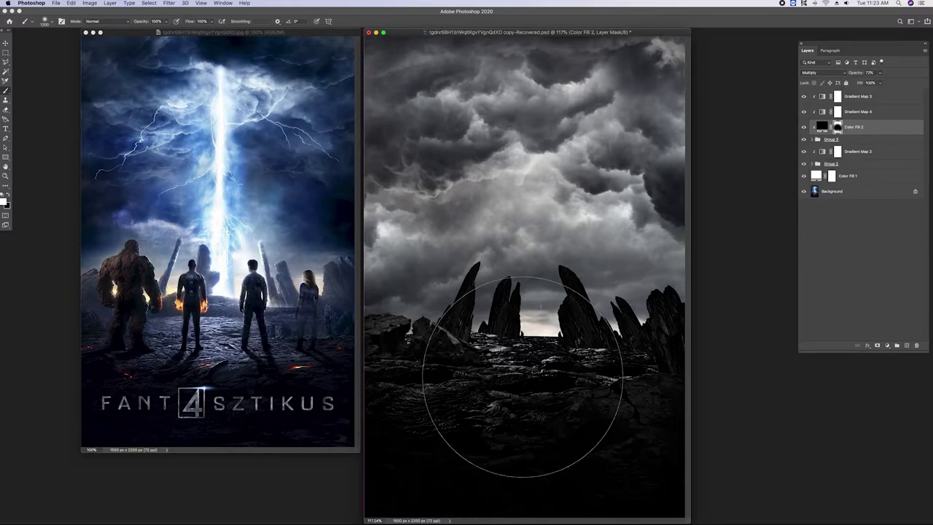
# Target Gradient Map 4's mask and zoom in on the rock spires for brushing
pyautogui.press('v')
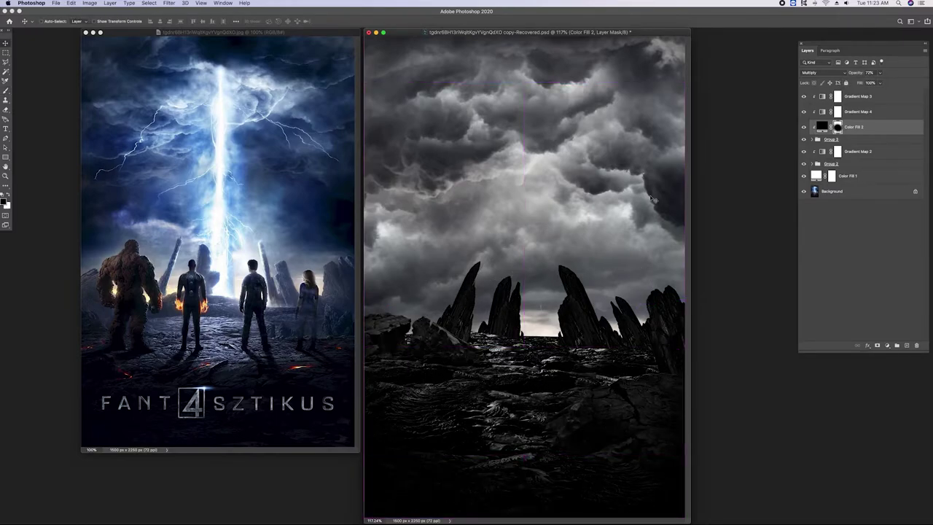
pyautogui.click(821, 114)
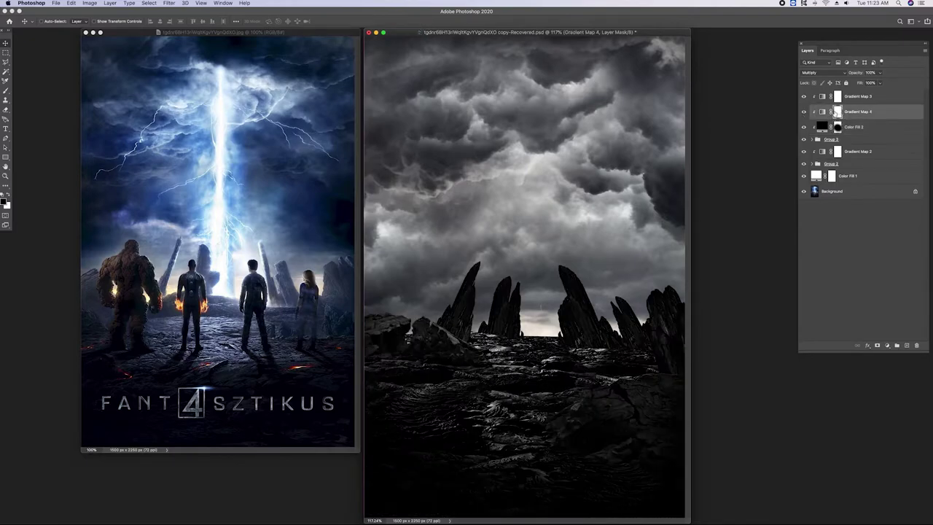
pyautogui.press('super+plus')
pyautogui.press('super+plus')
pyautogui.press('super+plus')
pyautogui.press('b')
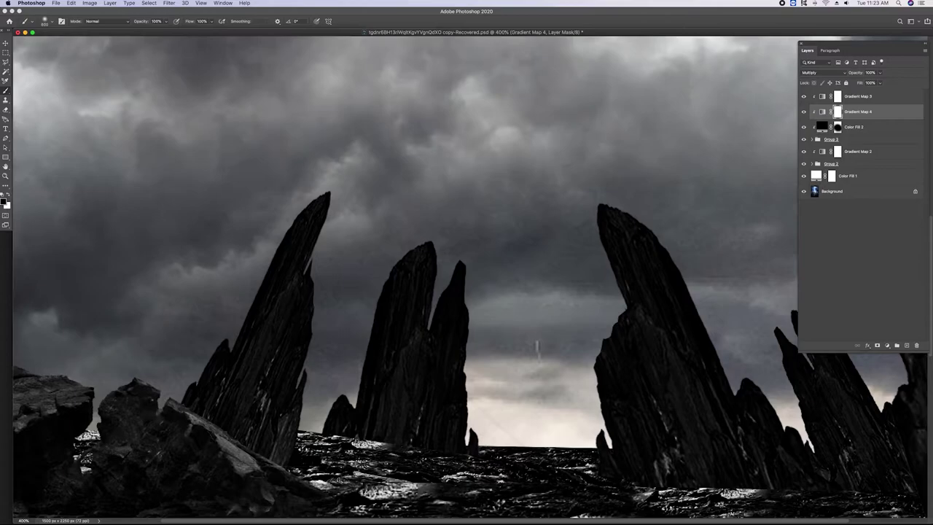
# Paint Gradient Map 4's mask to lighten the right, middle and left spires and ground
pyautogui.moveTo(602, 213); pyautogui.dragTo(606, 458)
pyautogui.moveTo(459, 269); pyautogui.dragTo(466, 459)
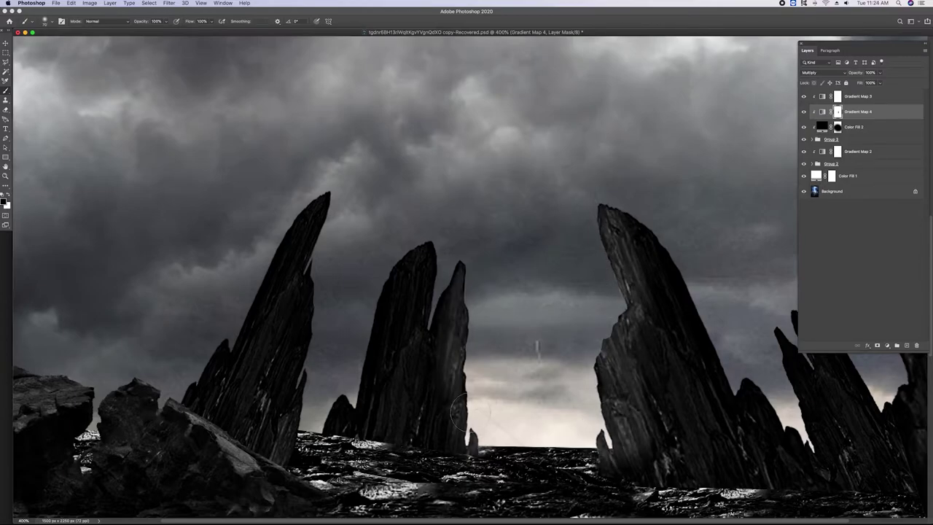
pyautogui.moveTo(423, 252); pyautogui.dragTo(408, 444)
pyautogui.moveTo(320, 201); pyautogui.dragTo(302, 313)
pyautogui.moveTo(292, 408)
pyautogui.mouseDown()
pyautogui.moveTo(313, 304)
pyautogui.moveTo(295, 467)
pyautogui.mouseUp()
pyautogui.moveTo(240, 419)
pyautogui.mouseDown()
pyautogui.moveTo(335, 488)
pyautogui.moveTo(474, 481)
pyautogui.mouseUp()
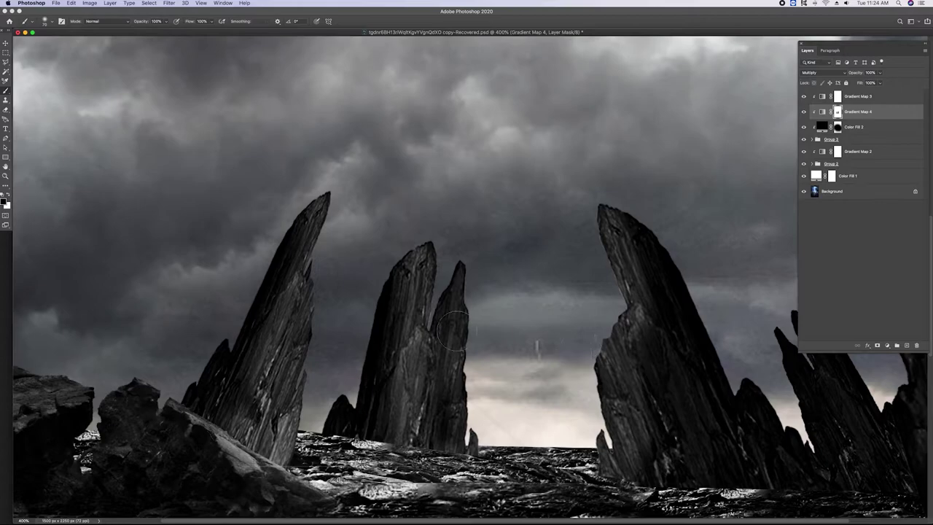
# Lighten the far-right rock's left edge and lower part, then check the whole scene
pyautogui.hscroll(3, 795, 372)
pyautogui.scroll(-1, 583, 372)
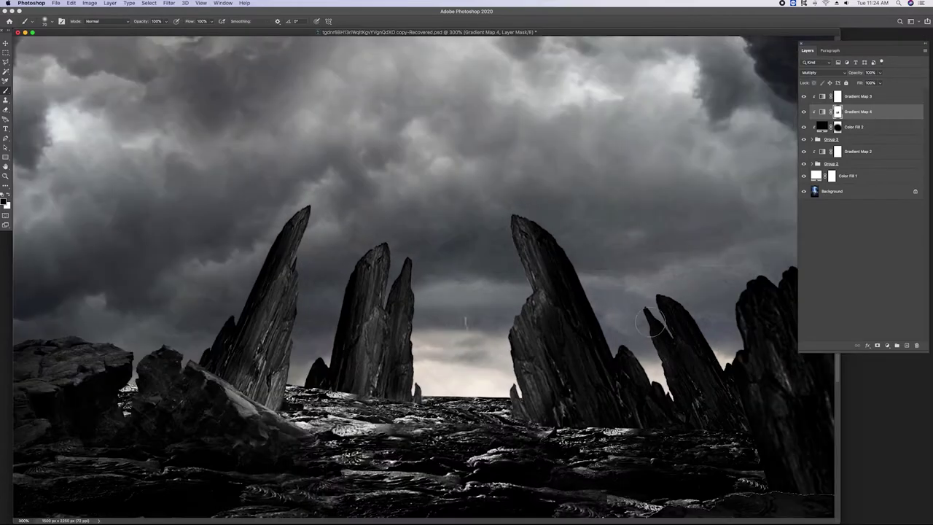
pyautogui.moveTo(729, 295); pyautogui.dragTo(746, 388)
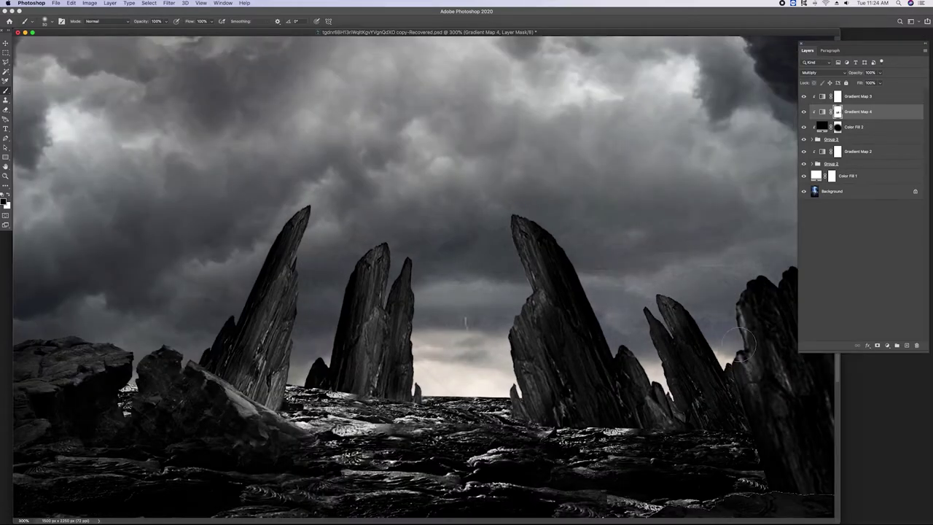
pyautogui.moveTo(741, 342); pyautogui.dragTo(762, 409)
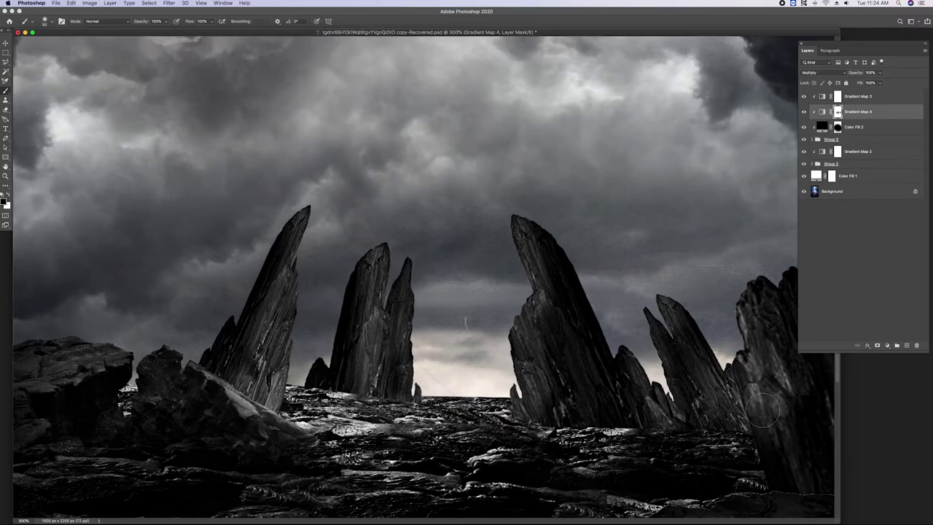
pyautogui.hotkey('ctrl', '1')
pyautogui.hotkey('ctrl', '+')
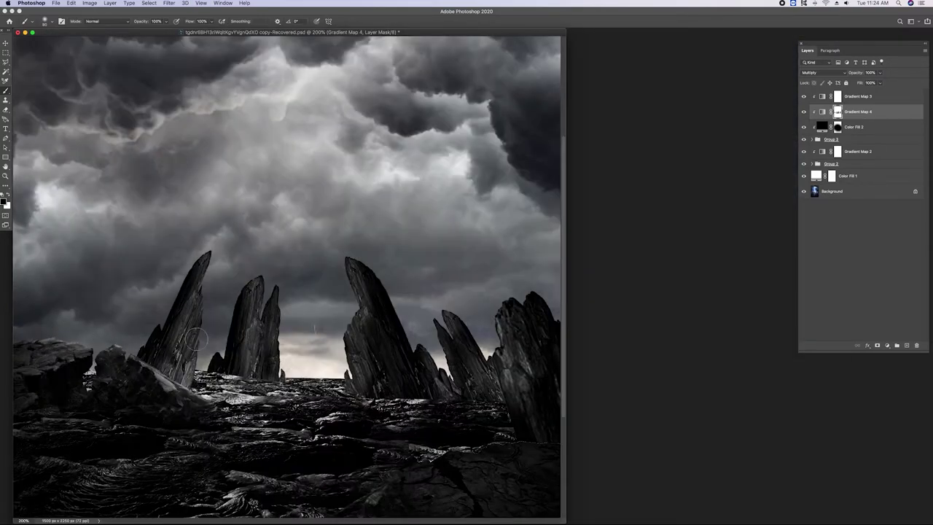
pyautogui.click(887, 345)
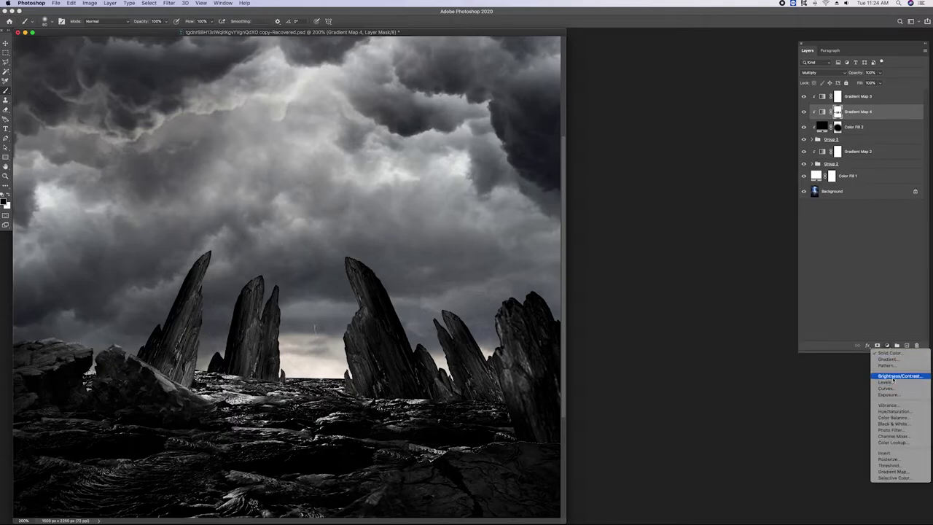
# Add a Brightness/Contrast adjustment with an inverted mask painted over the rock spires
pyautogui.click(893, 373)
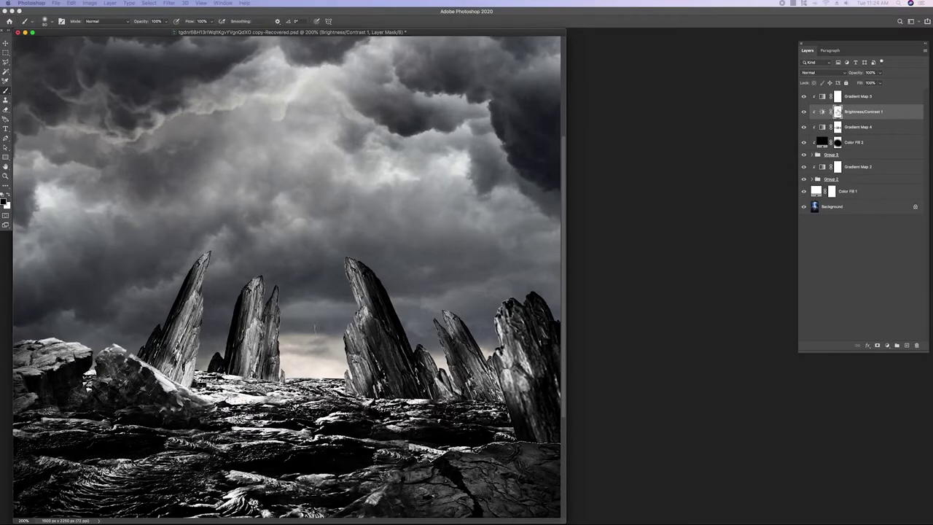
pyautogui.hotkey('ctrl', 'i')
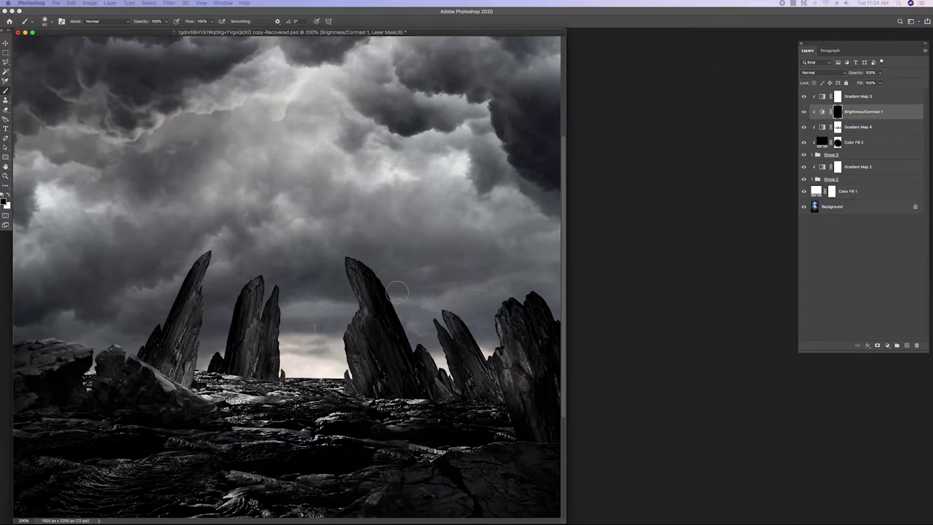
pyautogui.moveTo(340, 270); pyautogui.dragTo(370, 317)
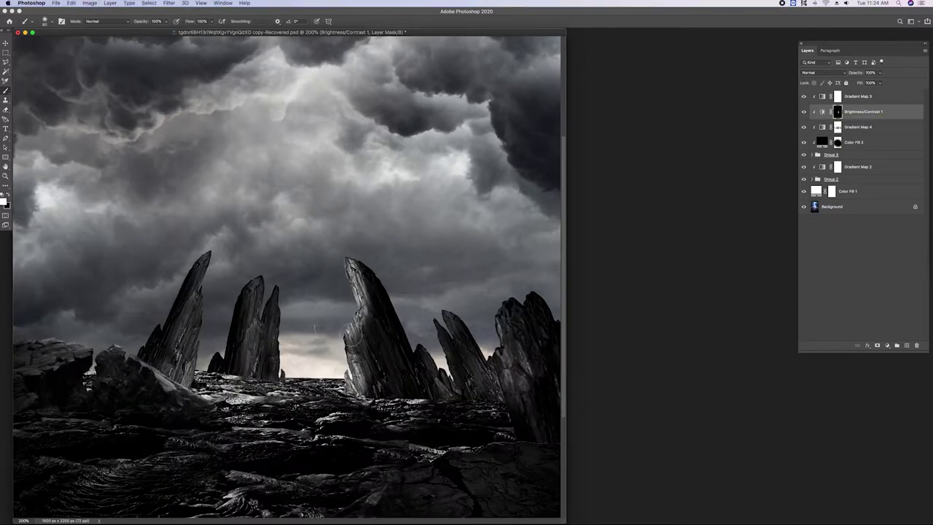
pyautogui.moveTo(274, 306); pyautogui.dragTo(207, 350)
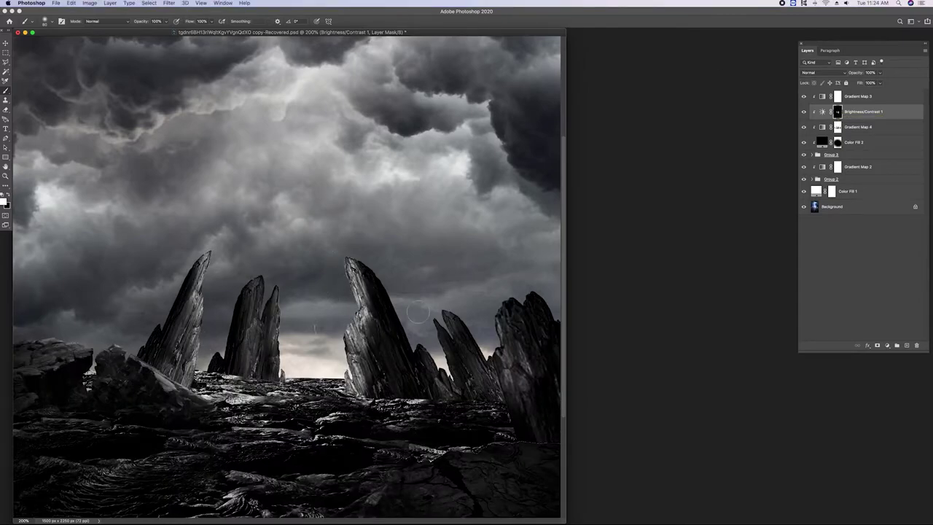
pyautogui.moveTo(441, 336); pyautogui.dragTo(424, 283)
pyautogui.moveTo(504, 336); pyautogui.dragTo(502, 308)
pyautogui.moveTo(503, 364); pyautogui.dragTo(484, 330)
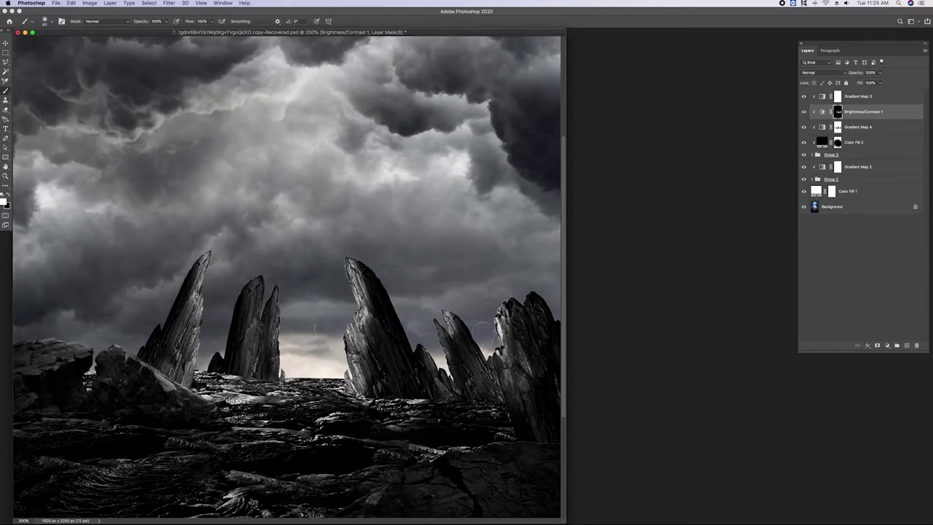
# Place the scene beside the original poster and brighten the ridge and ground with a 90° brush
pyautogui.hotkey('ctrl', '-')
pyautogui.moveTo(236, 35)
pyautogui.mouseDown()
pyautogui.moveTo(633, 54)
pyautogui.moveTo(607, 48)
pyautogui.mouseUp()
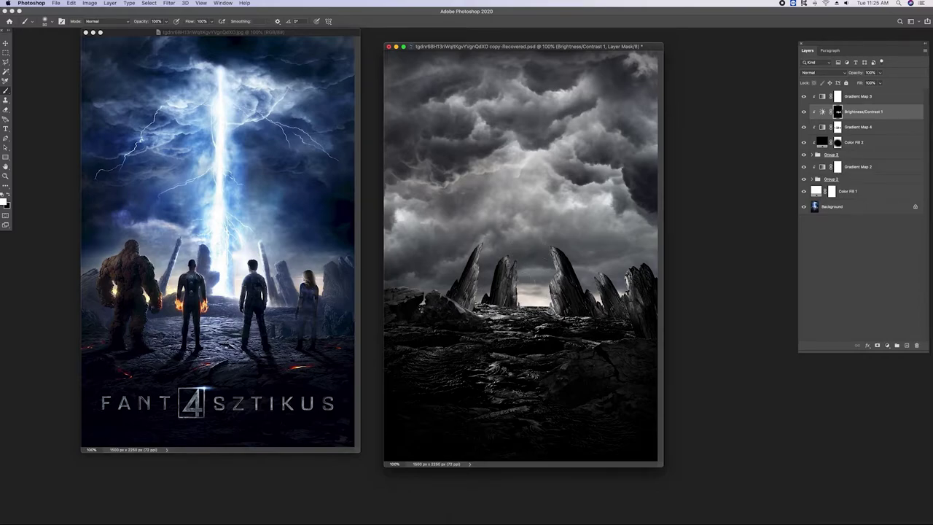
pyautogui.moveTo(442, 293)
pyautogui.mouseDown()
pyautogui.moveTo(474, 315)
pyautogui.moveTo(557, 310)
pyautogui.mouseUp()
pyautogui.moveTo(484, 313); pyautogui.dragTo(549, 311)
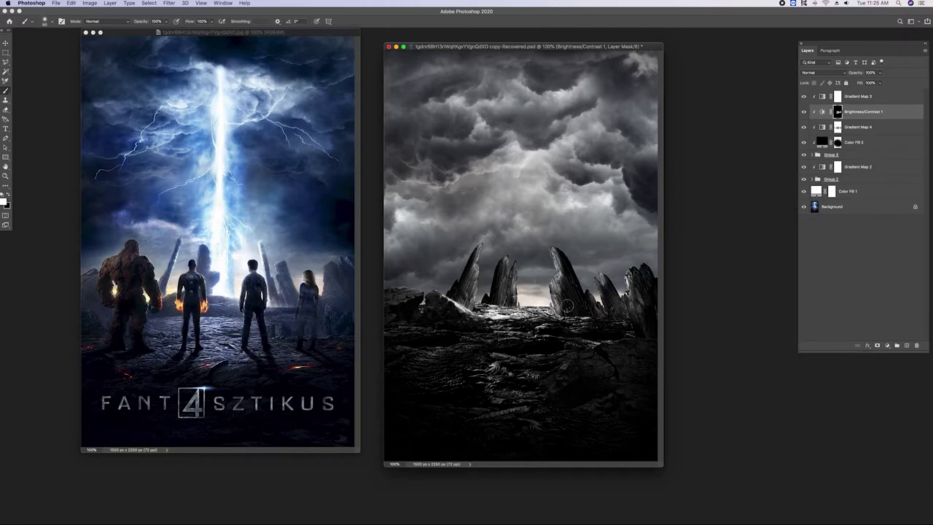
pyautogui.rightClick(557, 314)
pyautogui.moveTo(508, 179); pyautogui.dragTo(510, 182)
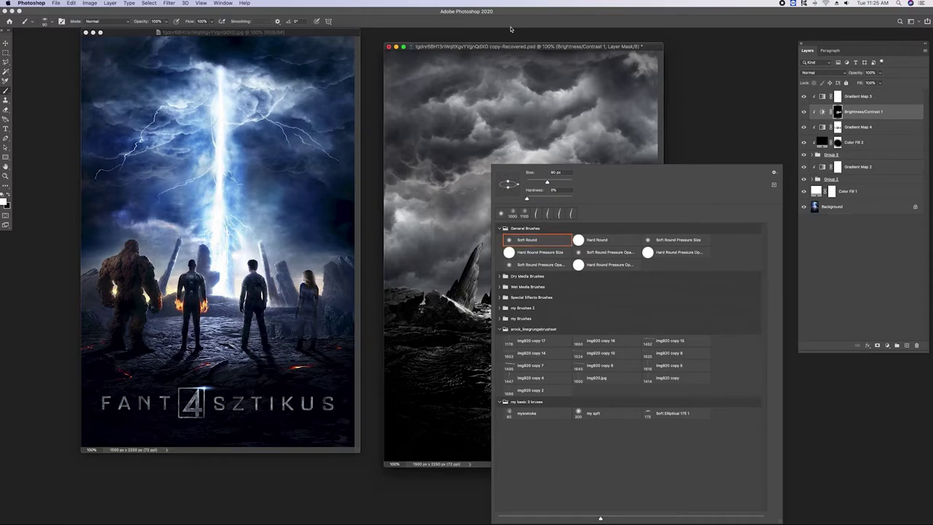
pyautogui.click(533, 47)
pyautogui.moveTo(526, 334)
pyautogui.mouseDown()
pyautogui.moveTo(516, 339)
pyautogui.moveTo(587, 323)
pyautogui.moveTo(514, 338)
pyautogui.moveTo(527, 324)
pyautogui.moveTo(503, 303)
pyautogui.mouseUp()
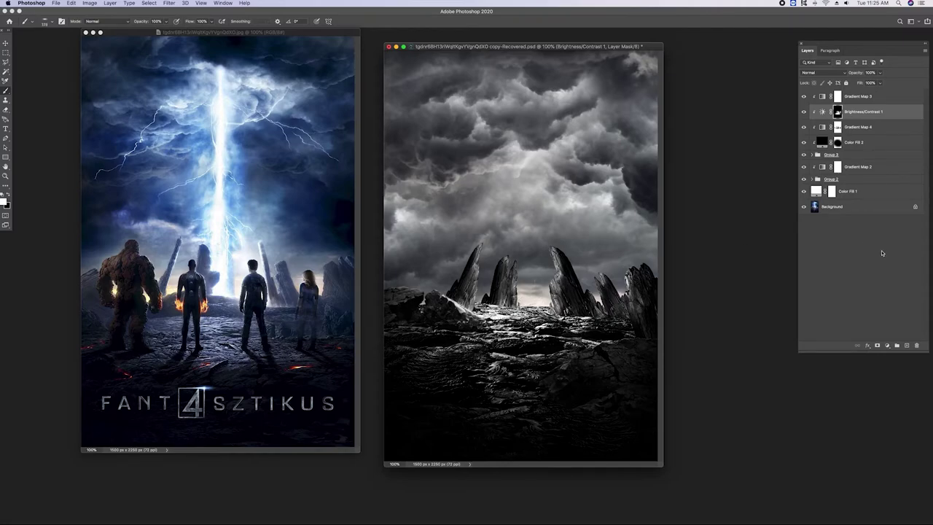
pyautogui.rightClick(892, 350)
pyautogui.click(824, 155)
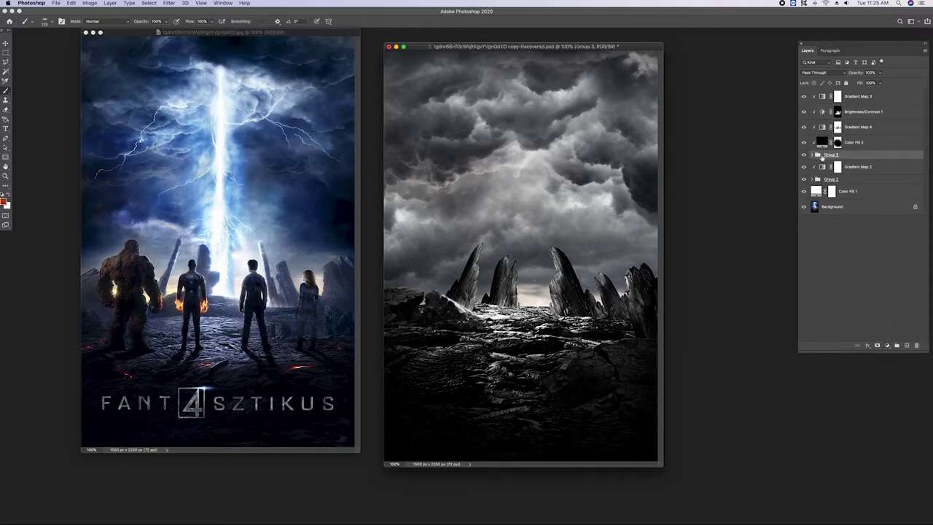
# Expand Group 3, target Gradient Map 1 copy 4's mask and load the mysmoke brush at about 175 px
pyautogui.press('v')
pyautogui.click(812, 303)
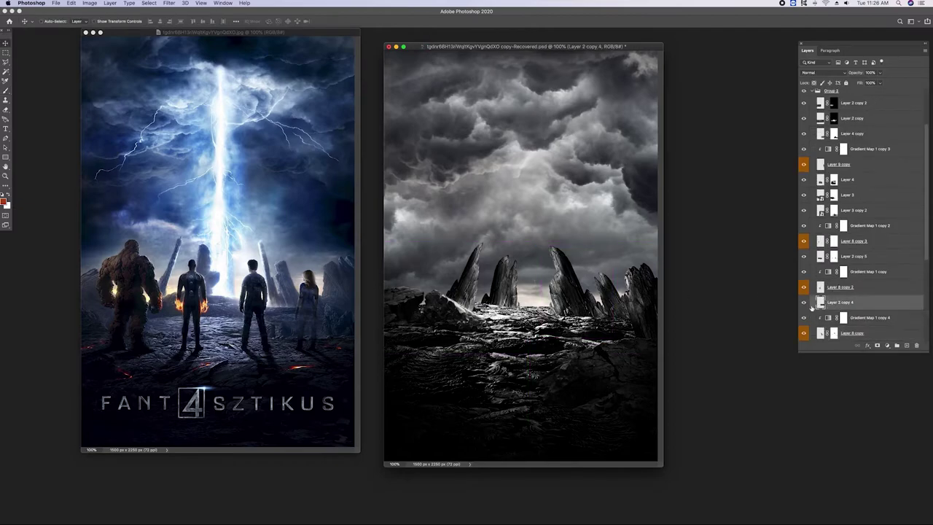
pyautogui.click(843, 317)
pyautogui.press('b')
pyautogui.rightClick(579, 290)
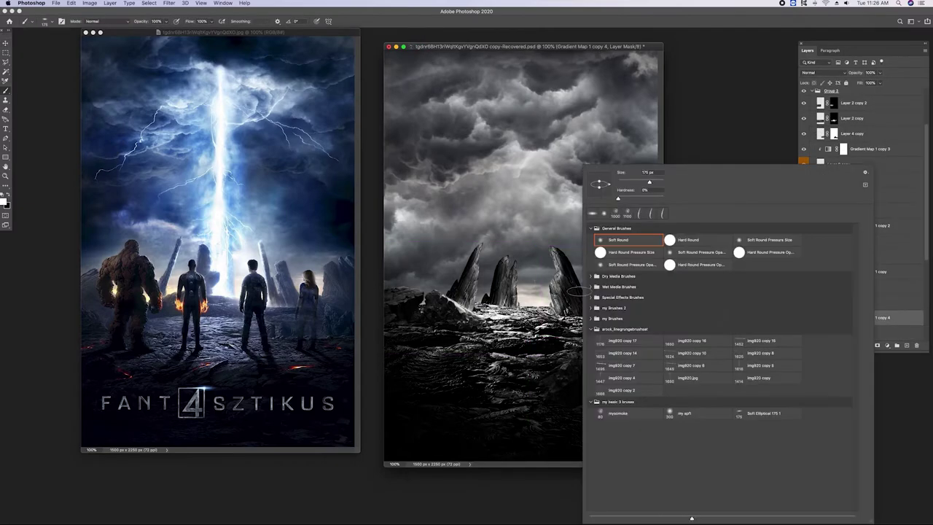
pyautogui.doubleClick(627, 412)
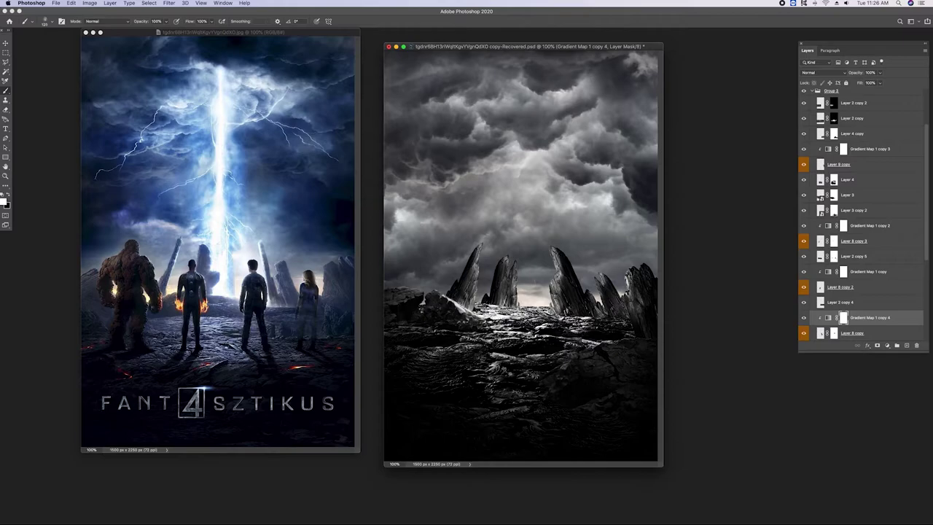
pyautogui.press('[')
pyautogui.press('[')
pyautogui.press('[')
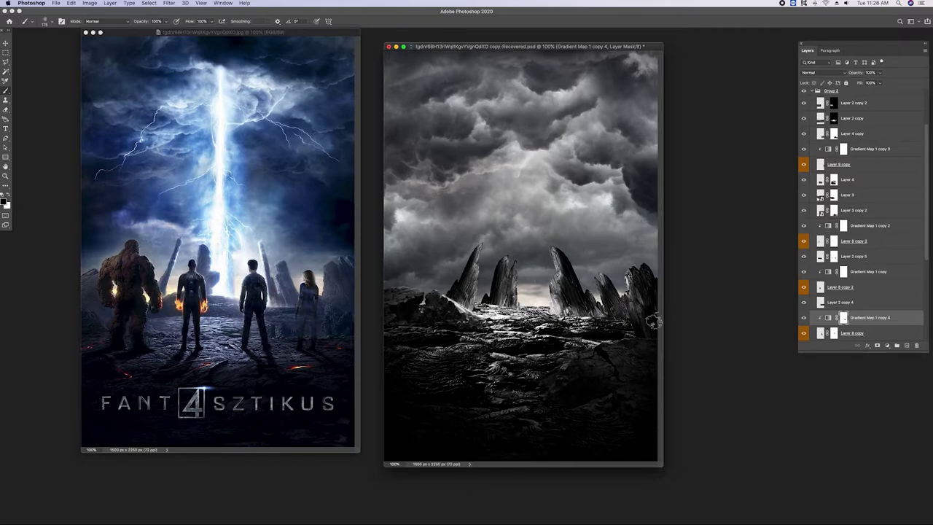
# Create the new Layer 11 and set the painting colour to white
pyautogui.hotkey('ctrl', 'shift', 'alt', 'n')
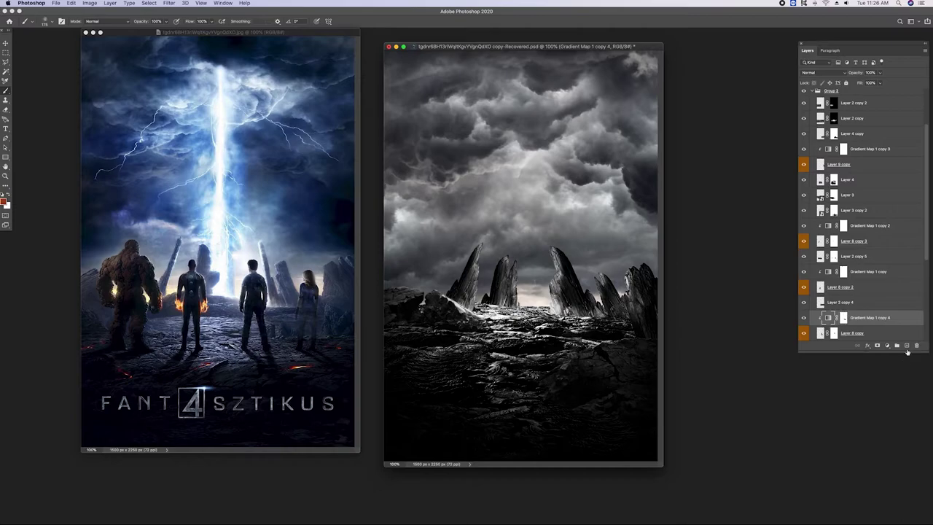
pyautogui.press('d')
pyautogui.press('x')
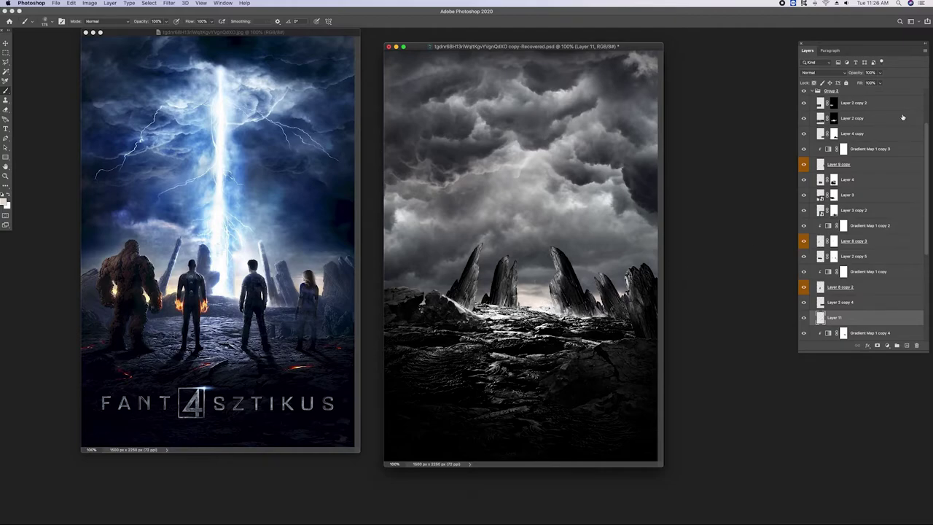
# Replace Layer 11 with a new top layer and brush a soft white glow between the rocks
pyautogui.hotkey('ctrl', 'z')
pyautogui.click(907, 345)
pyautogui.press('i')
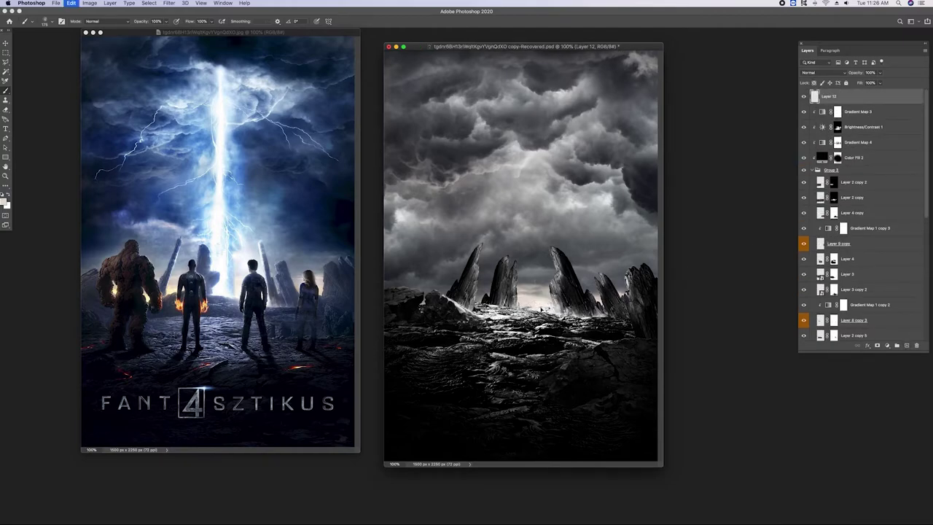
pyautogui.click(876, 322)
pyautogui.press('b')
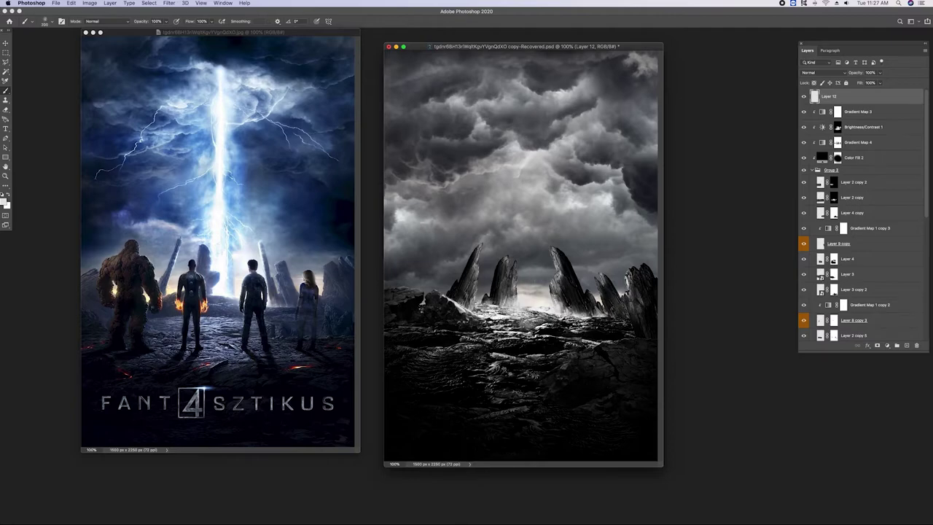
pyautogui.moveTo(490, 304); pyautogui.dragTo(545, 308)
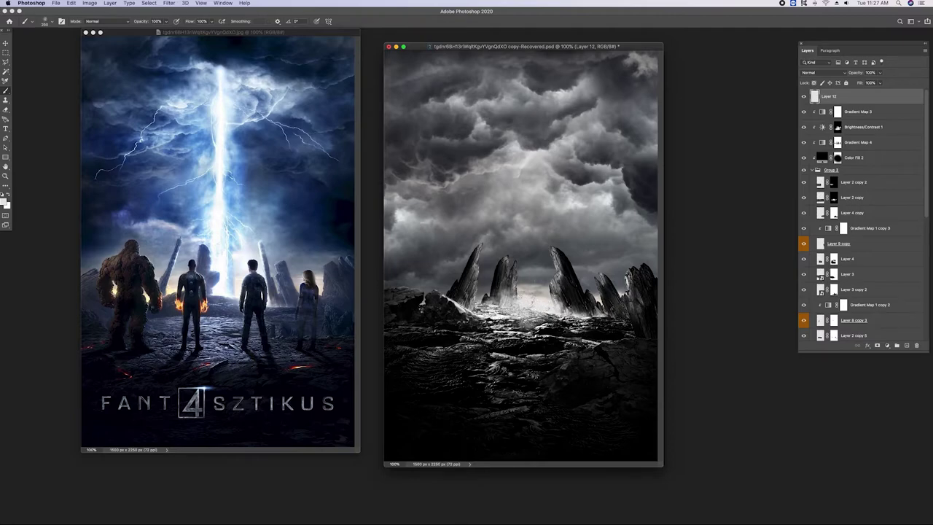
# Set the glow layer to Lighten at 55% opacity, then select Layer 8 copy 3
pyautogui.click(816, 73)
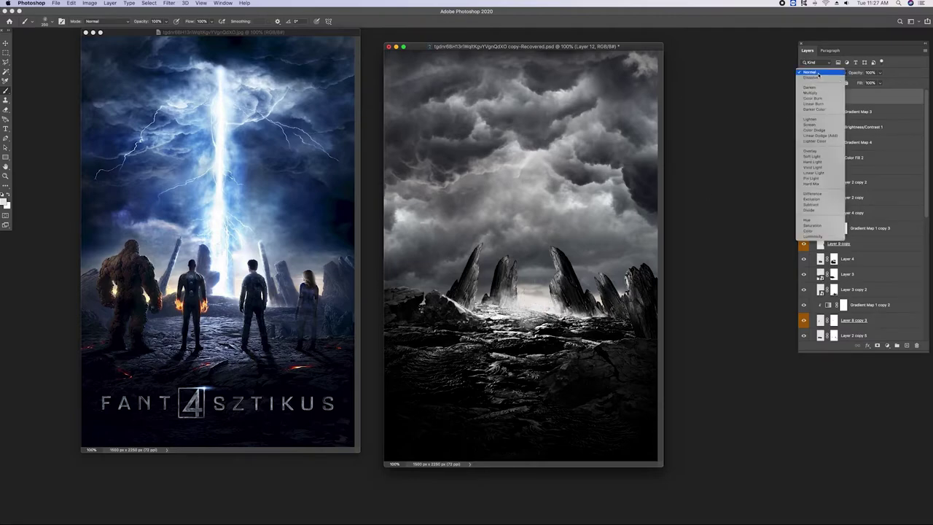
pyautogui.click(811, 119)
pyautogui.moveTo(880, 73); pyautogui.dragTo(866, 83)
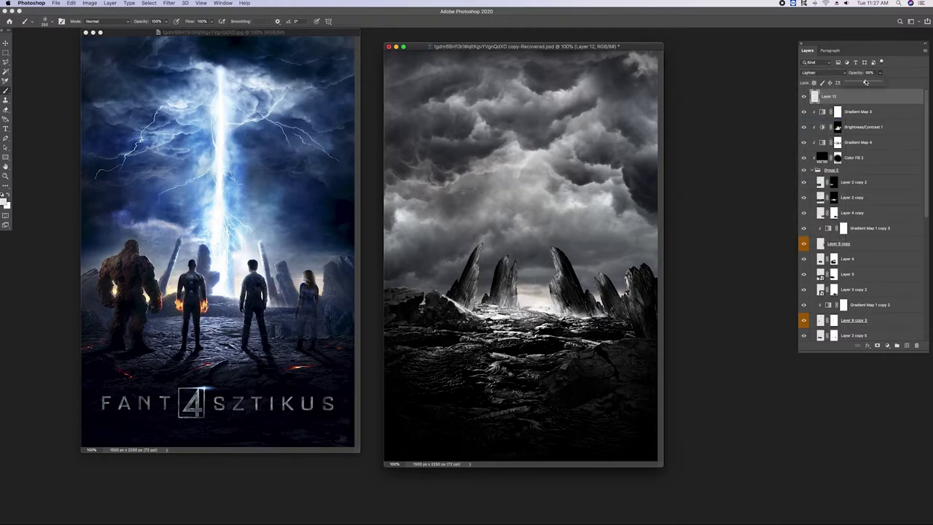
pyautogui.click(609, 324)
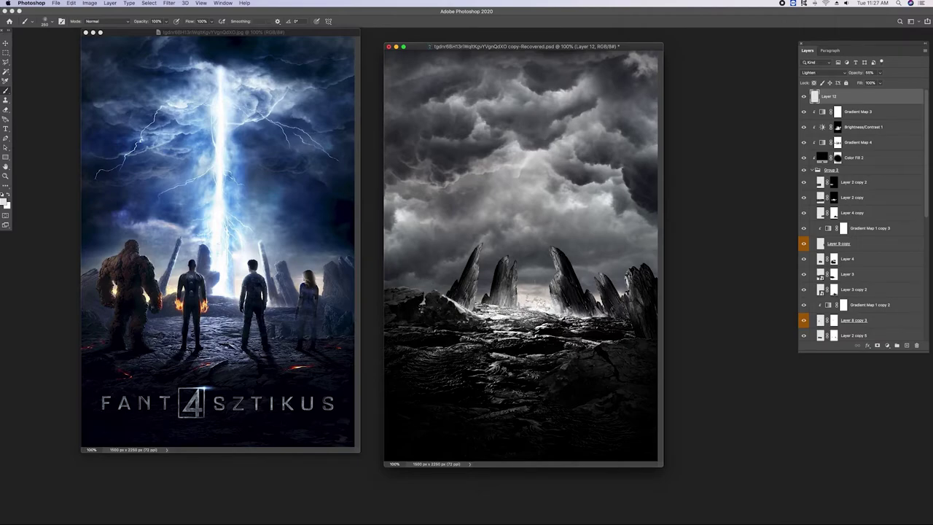
pyautogui.press('v')
pyautogui.click(537, 304)
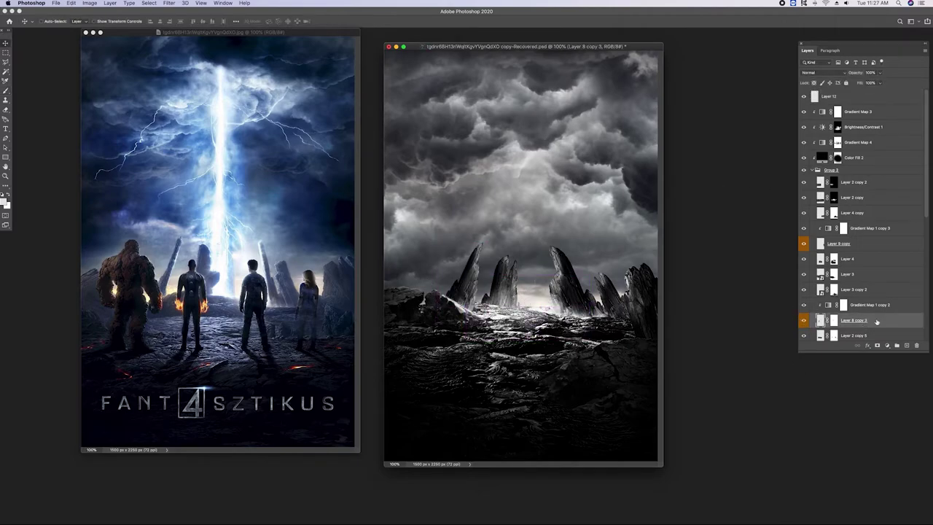
# On new Layer 13, paint a rock-coloured highlight down the left spire, Blend If-limited
pyautogui.click(906, 345)
pyautogui.press('i')
pyautogui.click(541, 301)
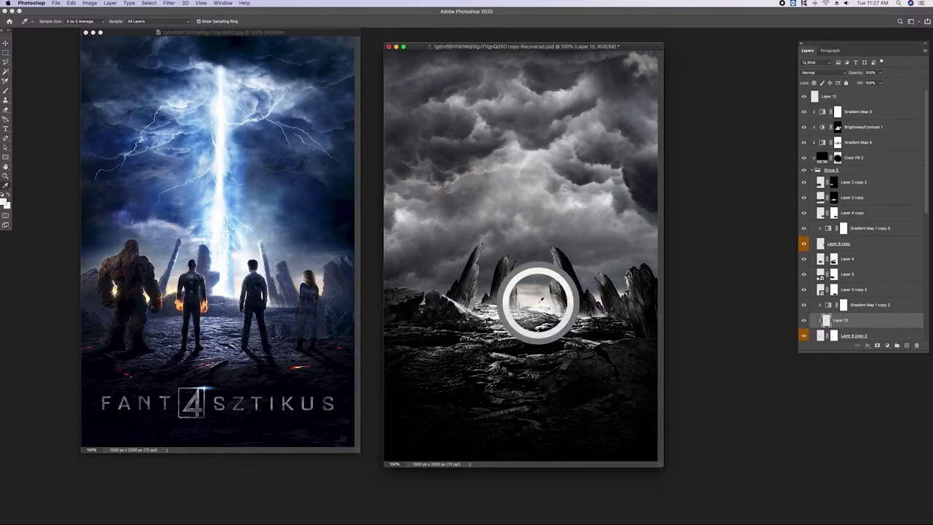
pyautogui.hotkey('ctrl', '+')
pyautogui.hotkey('ctrl', '+')
pyautogui.hotkey('ctrl', '+')
pyautogui.click(485, 304)
pyautogui.press('b')
pyautogui.moveTo(410, 230); pyautogui.dragTo(375, 500)
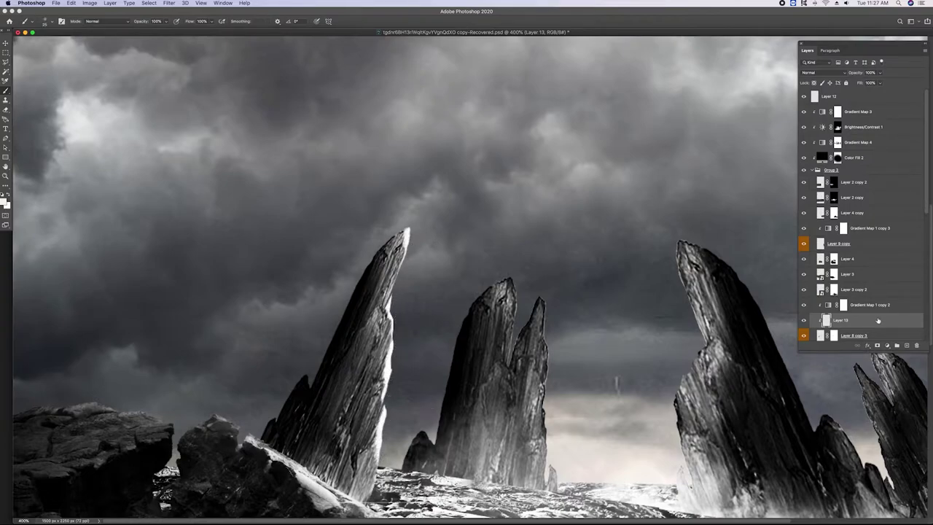
pyautogui.doubleClick(882, 320)
pyautogui.moveTo(675, 460); pyautogui.dragTo(709, 461)
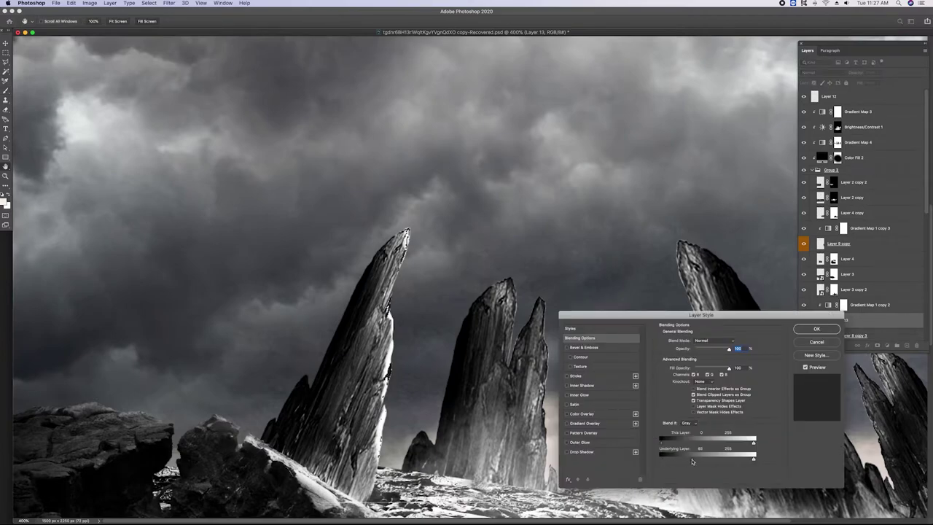
pyautogui.click(814, 330)
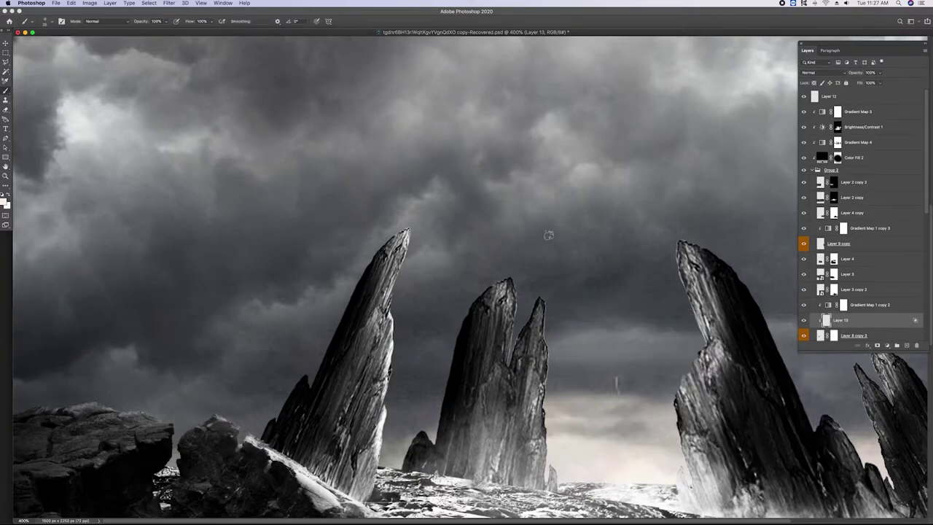
# Above Gradient Map 1 copy 4, paint a central-spire highlight on Layer 14, faded by Blend If
pyautogui.scroll(-5, 850, 273)
pyautogui.press('v')
pyautogui.click(867, 332)
pyautogui.click(906, 344)
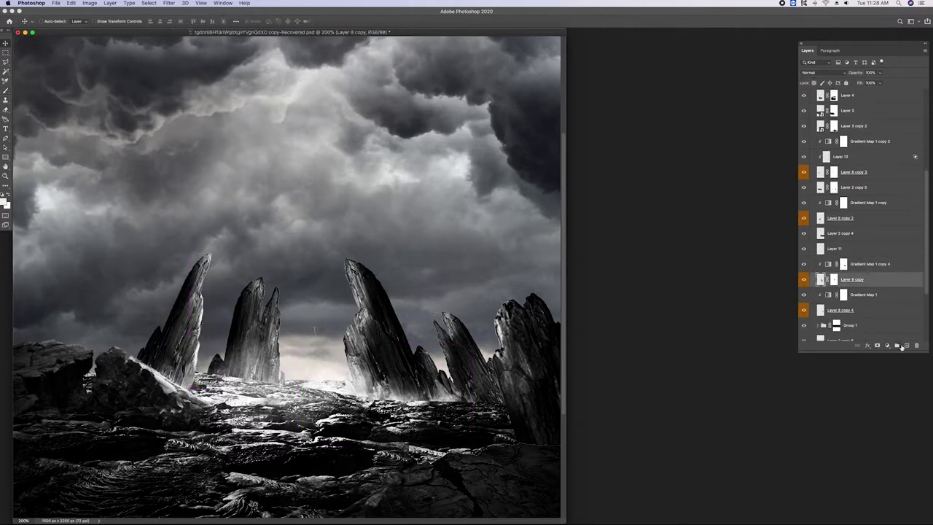
pyautogui.press('b')
pyautogui.moveTo(340, 253)
pyautogui.mouseDown()
pyautogui.moveTo(359, 312)
pyautogui.moveTo(345, 363)
pyautogui.mouseUp()
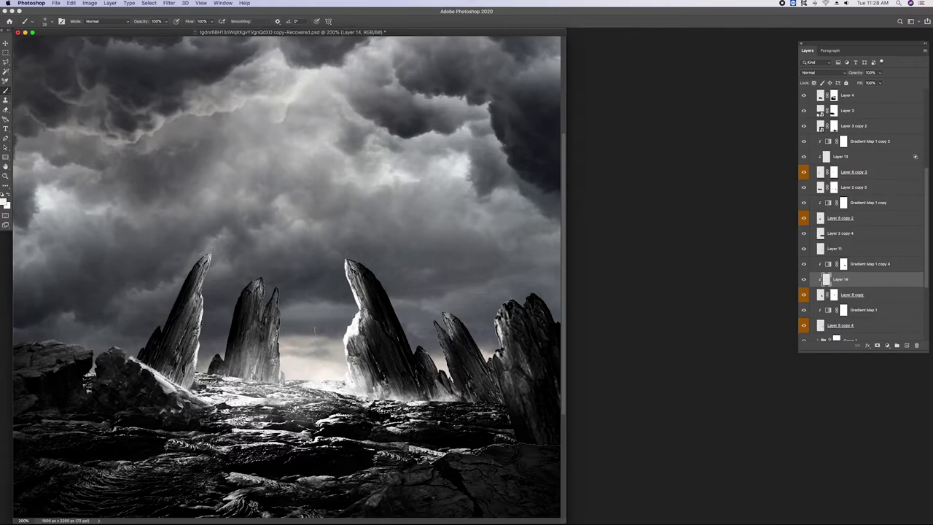
pyautogui.doubleClick(886, 281)
pyautogui.moveTo(661, 459); pyautogui.dragTo(705, 460)
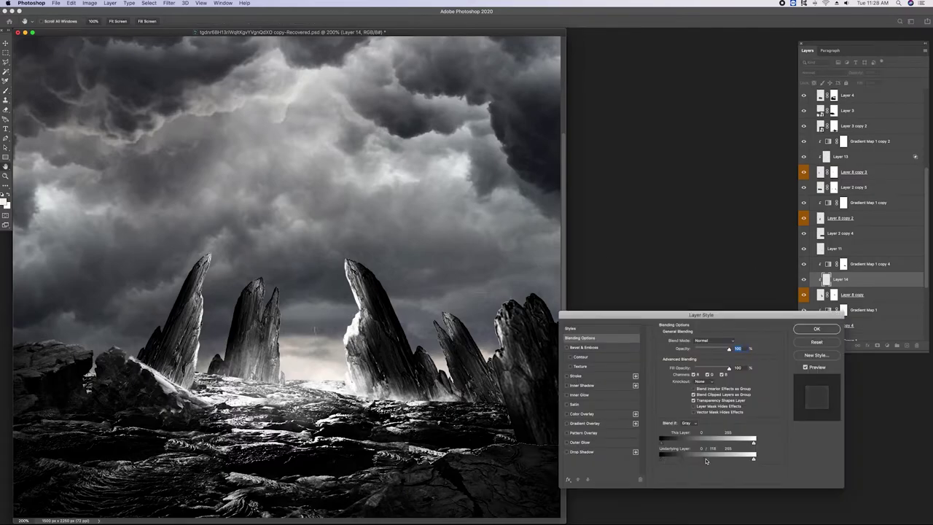
pyautogui.click(816, 328)
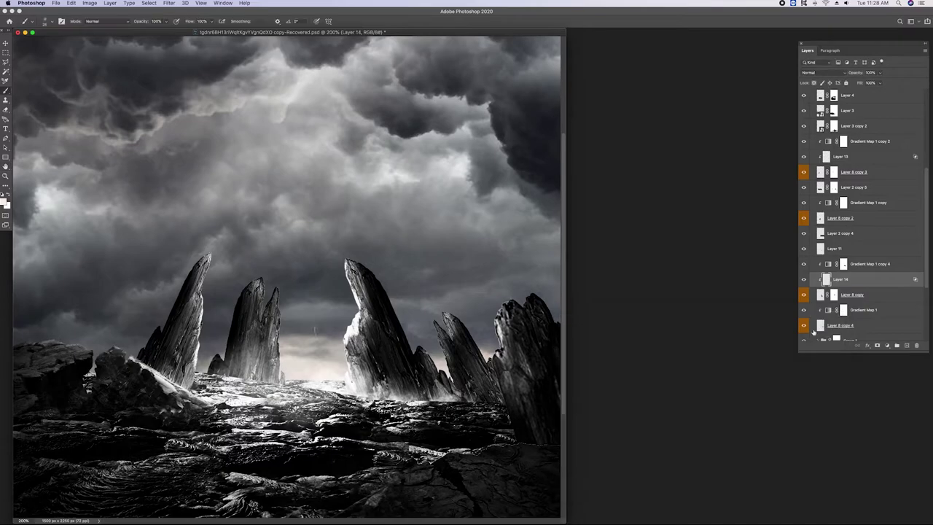
pyautogui.scroll(5, 854, 146)
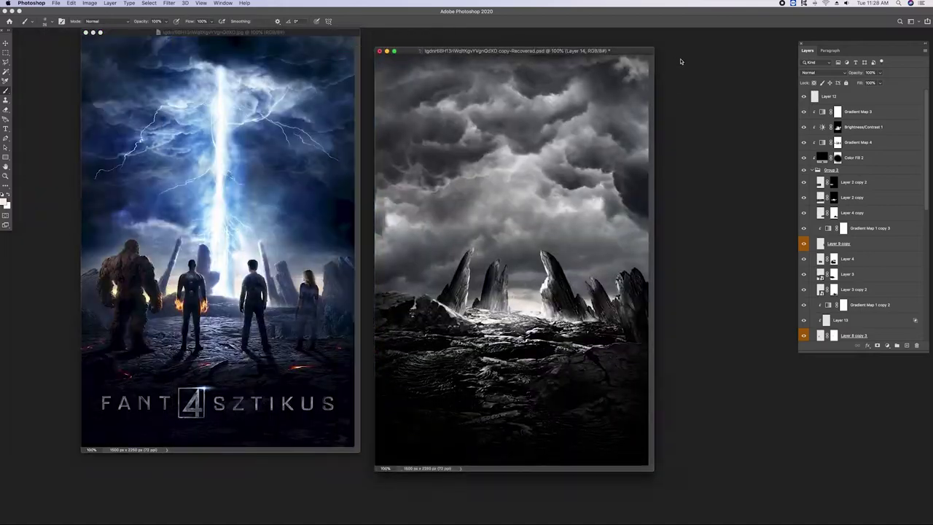
# Place the document beside the original poster and add a black Solid Color fill above Gradient Map 2
pyautogui.moveTo(585, 50); pyautogui.dragTo(614, 49)
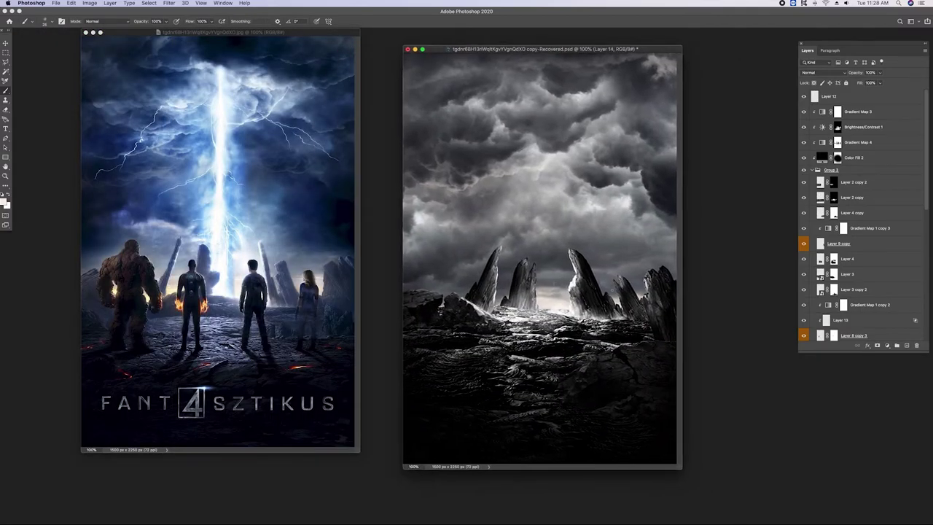
pyautogui.scroll(-5, 875, 297)
pyautogui.click(857, 319)
pyautogui.click(887, 345)
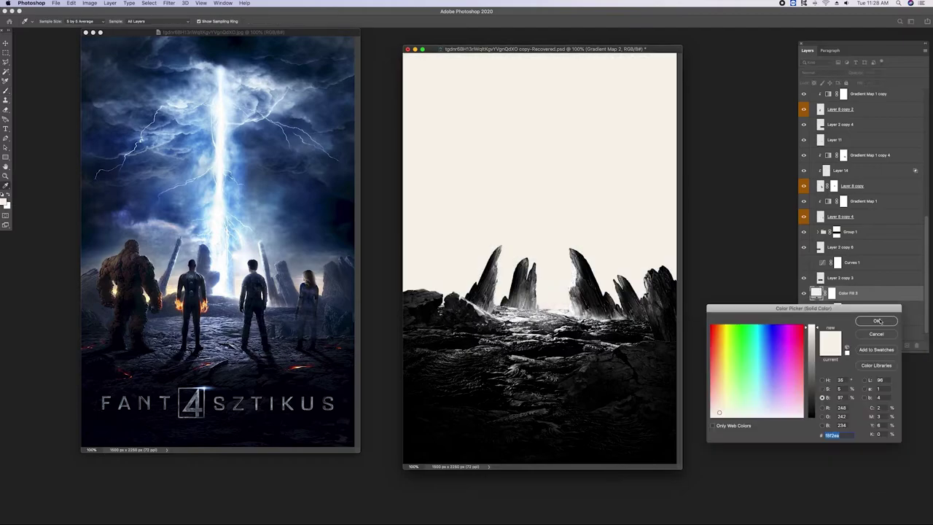
pyautogui.moveTo(775, 353); pyautogui.dragTo(714, 417)
pyautogui.click(876, 321)
# Set the Color Fill 3 layer to Multiply at about 73% opacity
pyautogui.click(809, 73)
pyautogui.click(810, 93)
pyautogui.click(879, 72)
pyautogui.moveTo(883, 82); pyautogui.dragTo(867, 82)
# Paint white on the fill mask between the central rocks and the clouds above them
pyautogui.click(832, 293)
pyautogui.moveTo(510, 288)
pyautogui.mouseDown()
pyautogui.moveTo(496, 299)
pyautogui.moveTo(546, 288)
pyautogui.moveTo(612, 292)
pyautogui.moveTo(473, 284)
pyautogui.mouseUp()
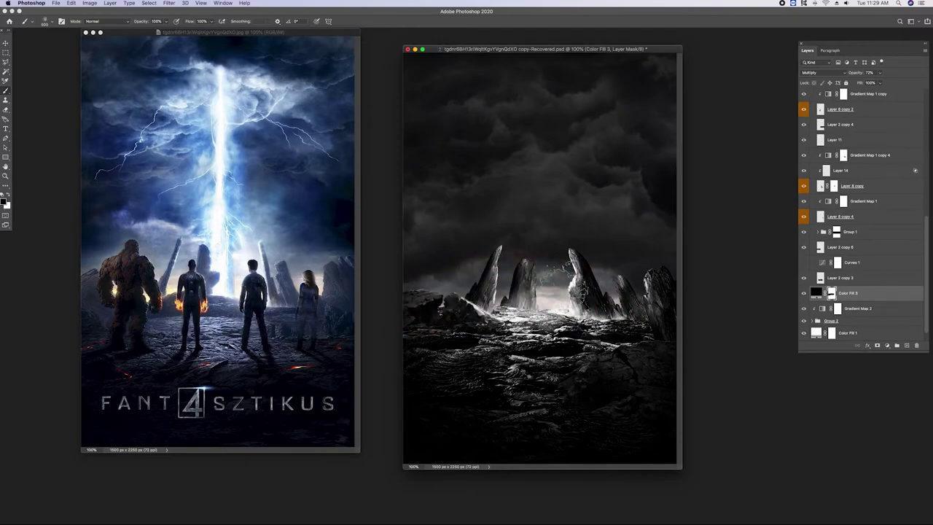
pyautogui.press(']')
pyautogui.press(']')
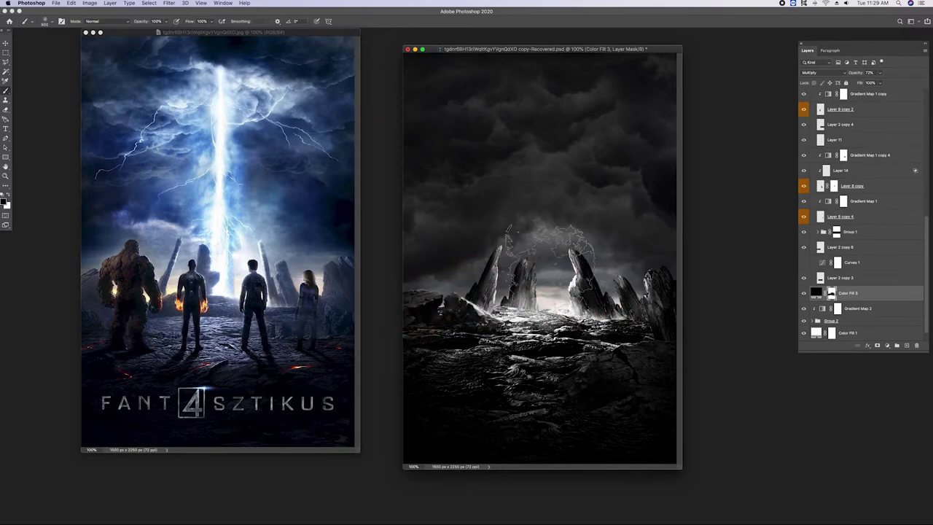
pyautogui.rightClick(555, 163)
pyautogui.doubleClick(594, 248)
pyautogui.moveTo(538, 206)
pyautogui.mouseDown()
pyautogui.moveTo(511, 136)
pyautogui.moveTo(543, 117)
pyautogui.mouseUp()
# With a smaller brush, unmask the left and right spires and the upper central clouds
pyautogui.press('[')
pyautogui.press('[')
pyautogui.press('[')
pyautogui.moveTo(506, 197); pyautogui.dragTo(469, 232)
pyautogui.moveTo(591, 201); pyautogui.dragTo(591, 237)
pyautogui.moveTo(510, 87); pyautogui.dragTo(594, 106)
pyautogui.moveTo(473, 95); pyautogui.dragTo(479, 124)
pyautogui.moveTo(583, 124); pyautogui.dragTo(591, 139)
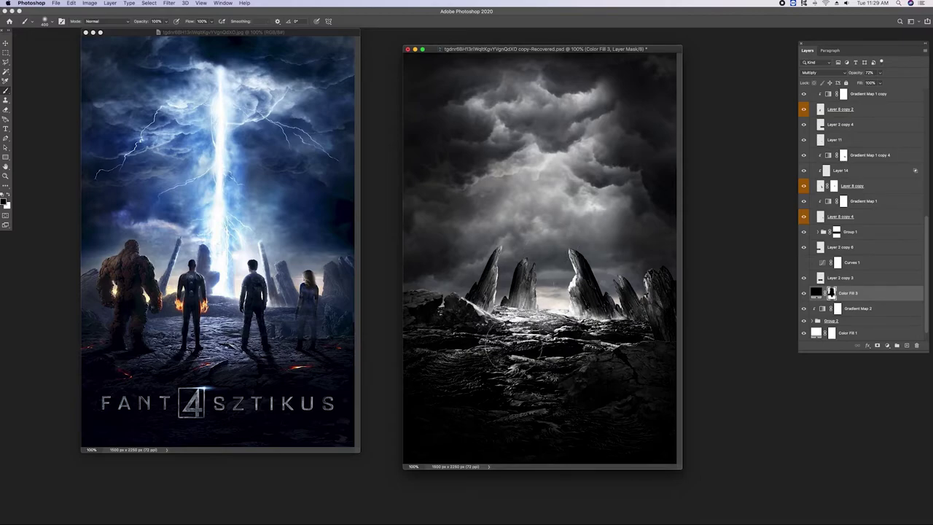
# Add a Brightness/Contrast adjustment above Layer 12 and invert its mask
pyautogui.scroll(10, 860, 219)
pyautogui.click(845, 97)
pyautogui.click(887, 345)
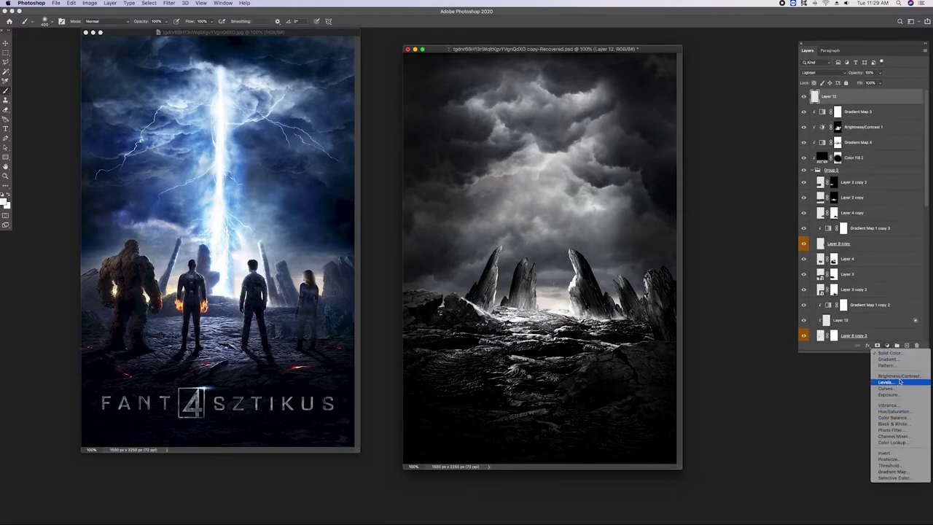
pyautogui.click(898, 375)
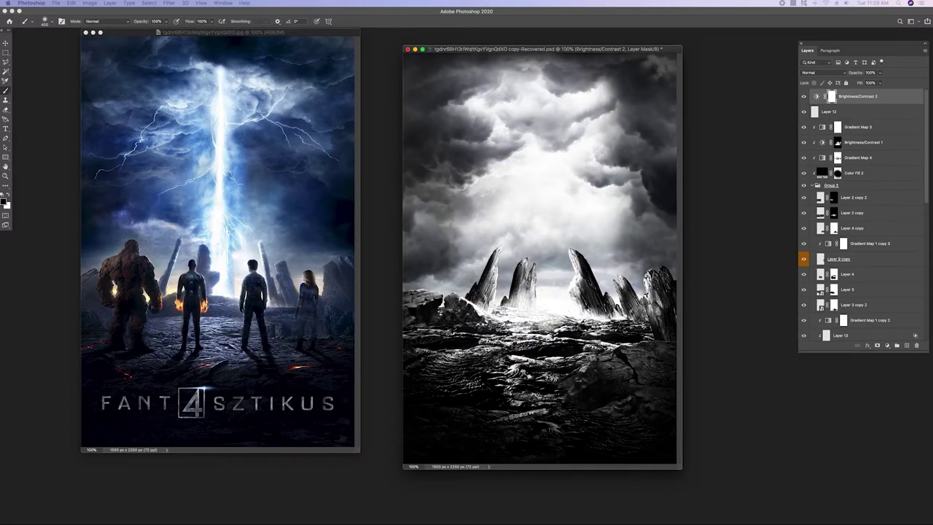
pyautogui.press('super+i')
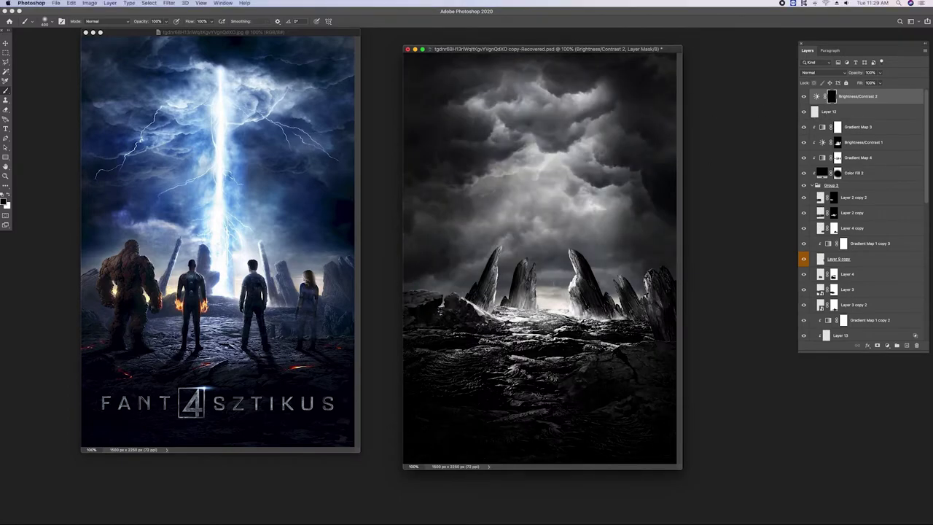
# Paint brightness back into patches of cloud above the rocks
pyautogui.moveTo(539, 313); pyautogui.dragTo(528, 67)
pyautogui.press('super+z')
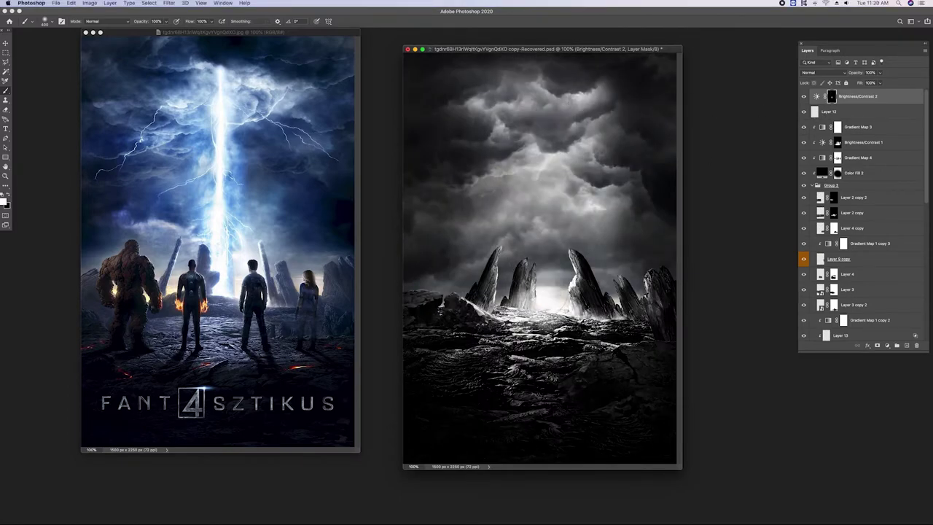
pyautogui.moveTo(543, 313); pyautogui.dragTo(527, 67)
pyautogui.press('super+z')
pyautogui.press('p')
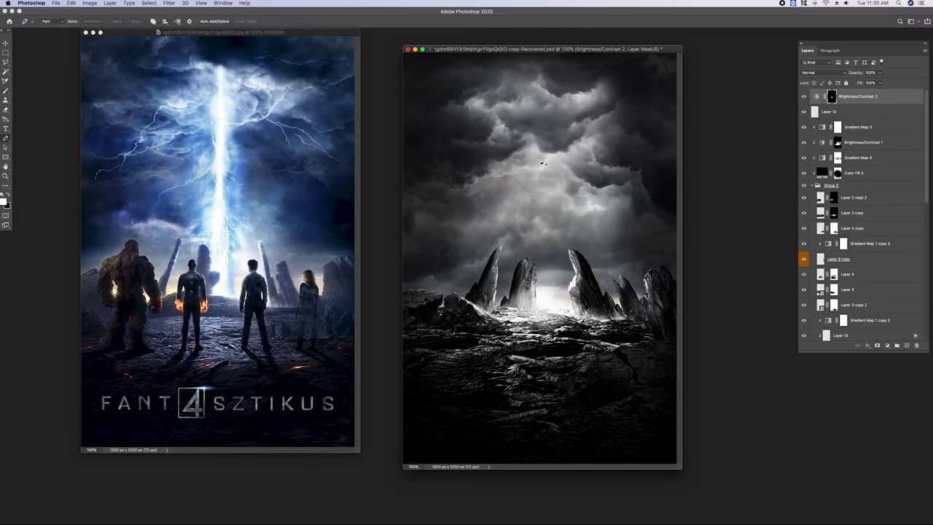
pyautogui.press('b')
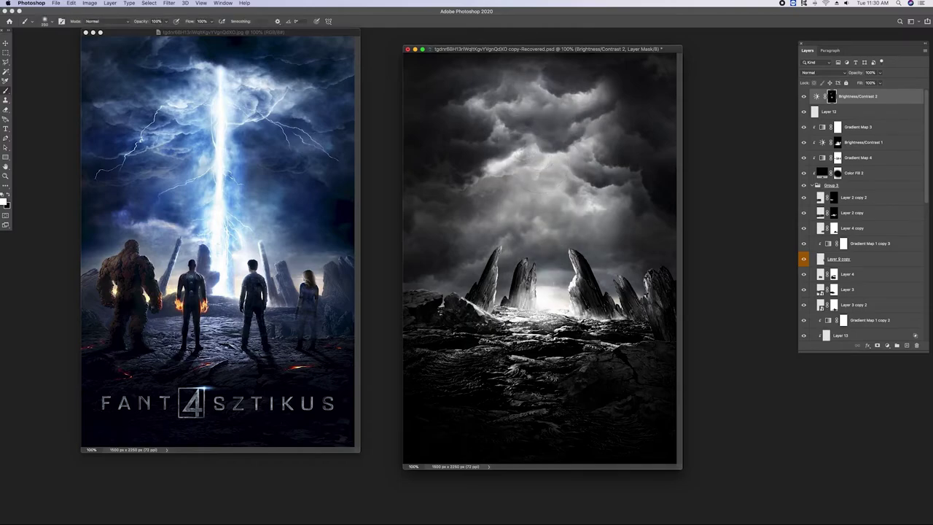
pyautogui.moveTo(544, 157); pyautogui.dragTo(532, 91)
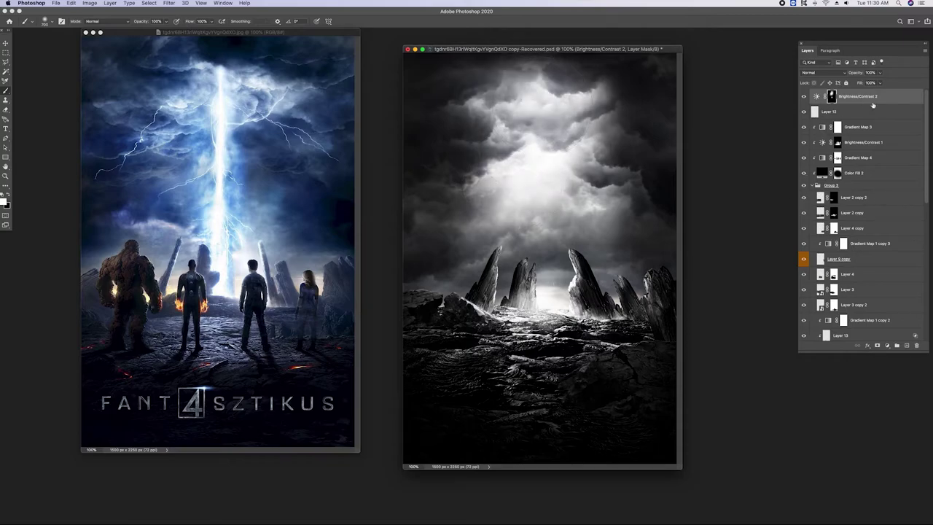
# Set Blend If sliders on Brightness/Contrast 2 to spare the darkest underlying areas
pyautogui.doubleClick(865, 103)
pyautogui.keyDown('alt'); pyautogui.moveTo(754, 459); pyautogui.dragTo(712, 460); pyautogui.keyUp('alt')
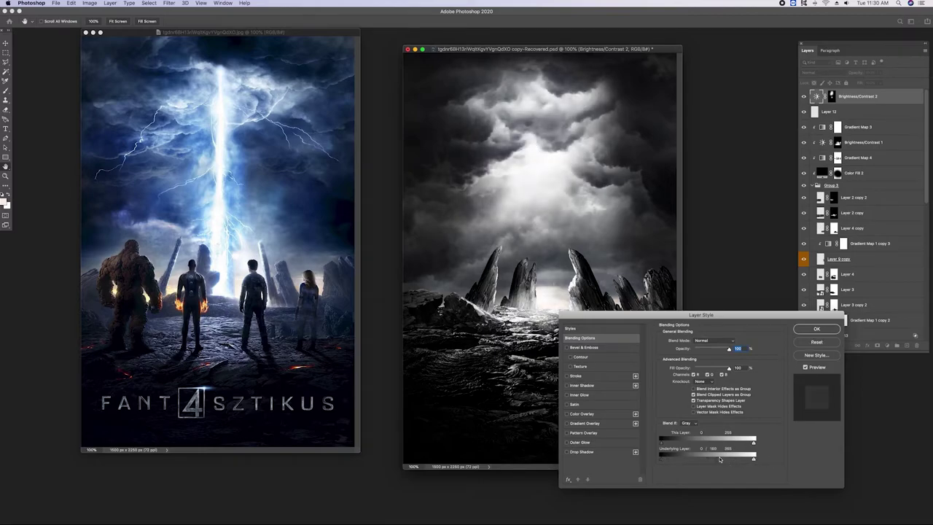
pyautogui.moveTo(661, 460); pyautogui.dragTo(670, 461)
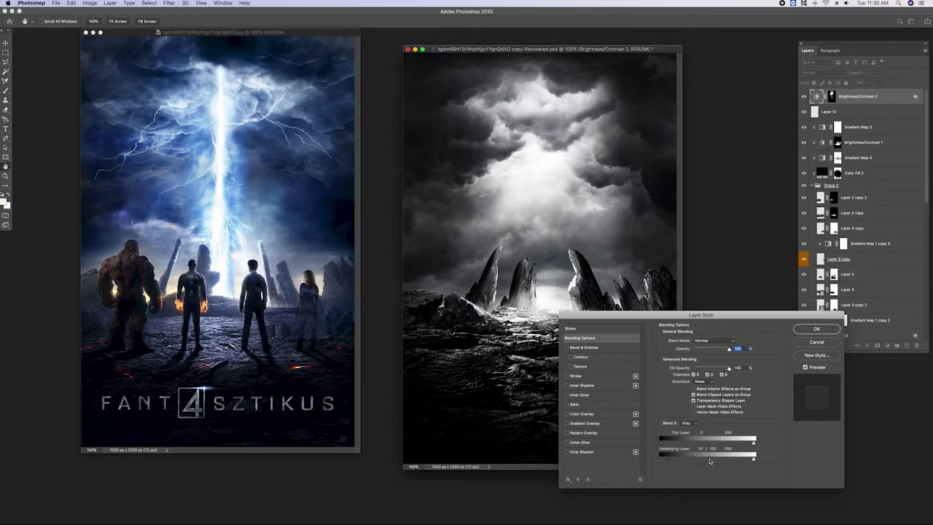
pyautogui.click(816, 329)
# Lower Layer 12's opacity to 27%
pyautogui.press('v')
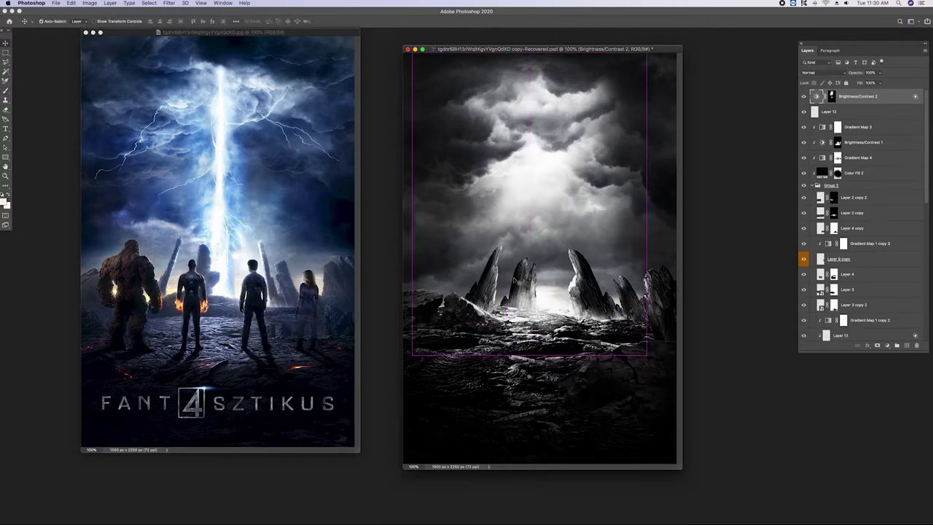
pyautogui.click(828, 113)
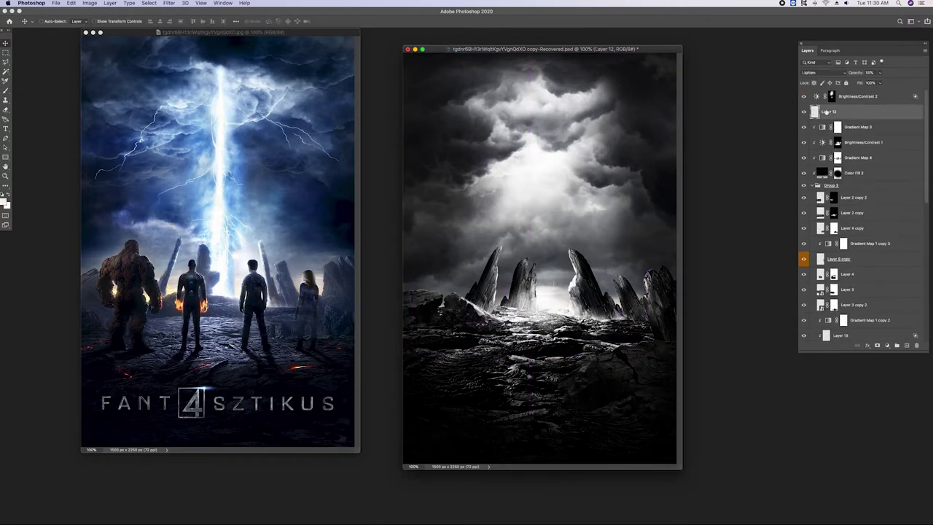
pyautogui.moveTo(880, 73); pyautogui.dragTo(871, 83)
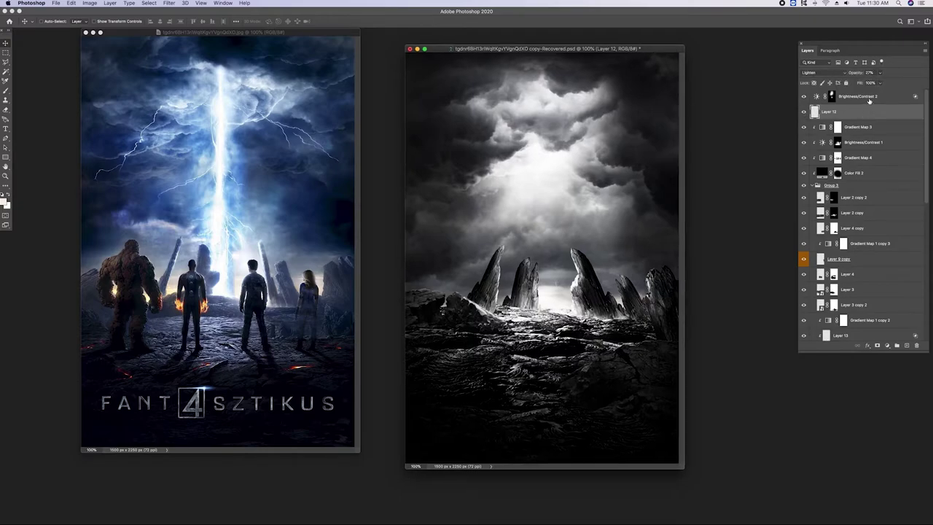
pyautogui.click(851, 97)
# Add a Gradient Map using a dark teal preset from the mygrads4 set
pyautogui.click(887, 345)
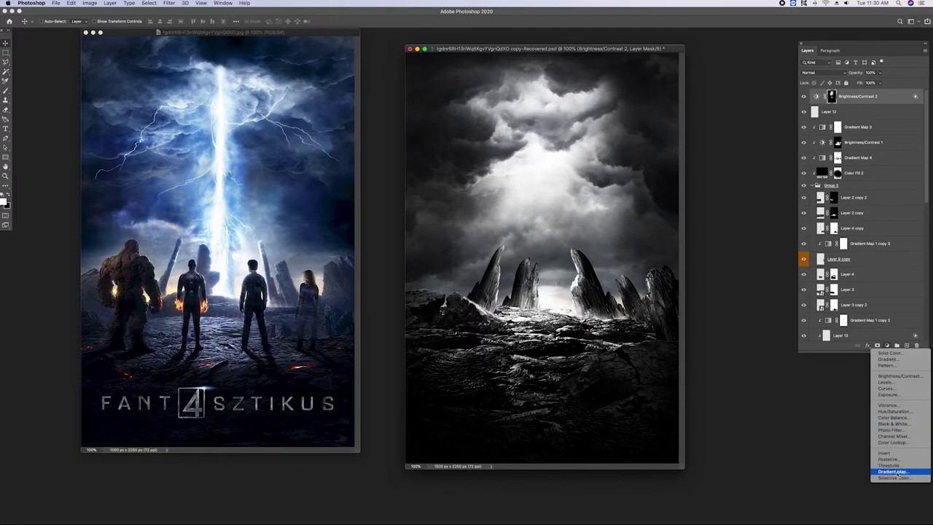
pyautogui.click(892, 472)
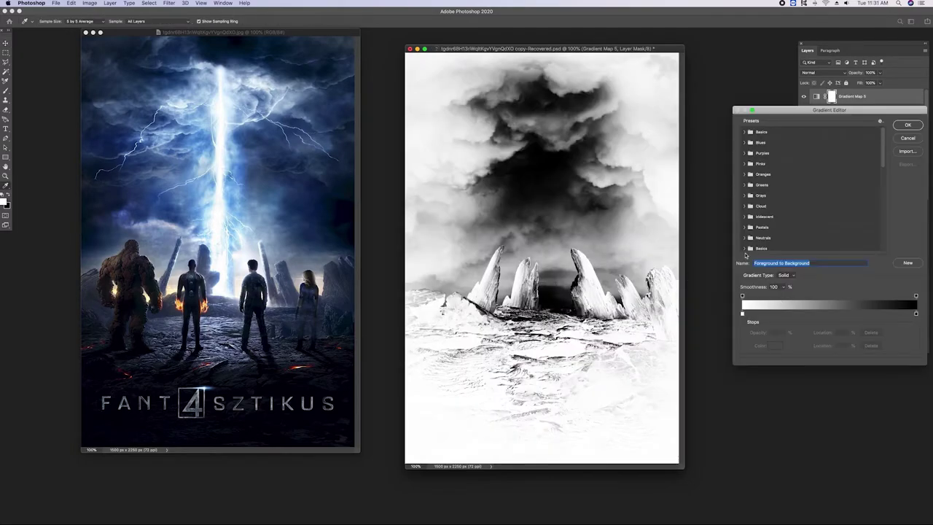
pyautogui.scroll(-10, 760, 172)
pyautogui.scroll(2, 745, 131)
pyautogui.click(745, 149)
pyautogui.click(814, 189)
pyautogui.click(805, 199)
pyautogui.click(782, 209)
pyautogui.click(909, 127)
# Set the gradient map to Color blend mode with reduced opacity
pyautogui.click(824, 72)
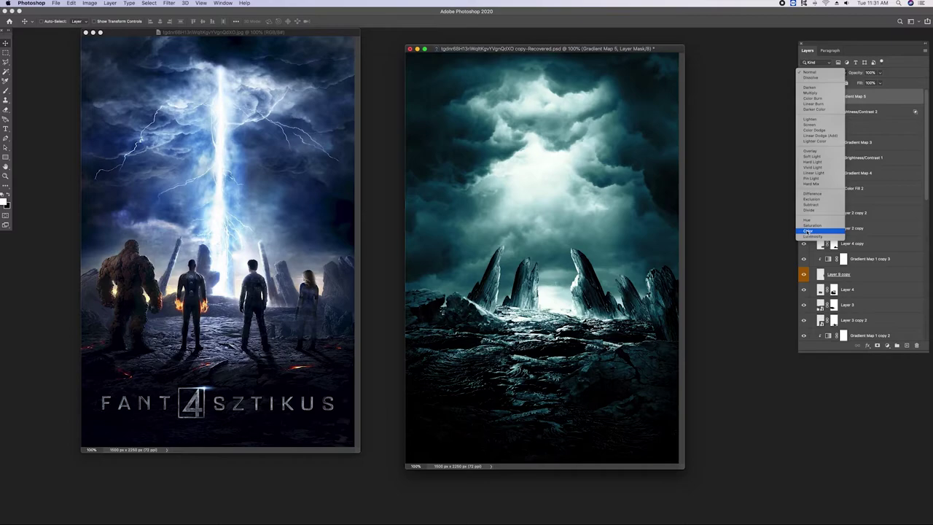
pyautogui.click(817, 229)
pyautogui.moveTo(880, 72); pyautogui.dragTo(859, 83)
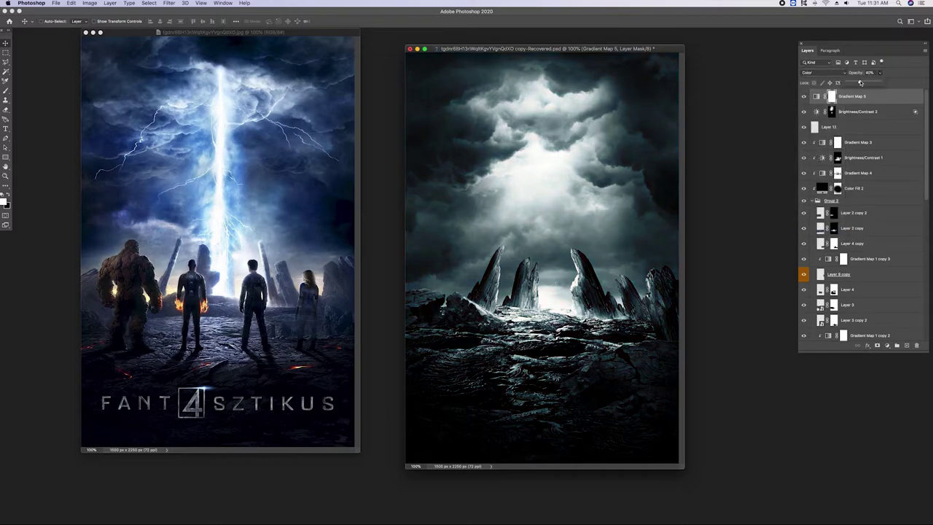
# Add a Color Balance adjustment pushing Midtones Blue to +31
pyautogui.click(886, 347)
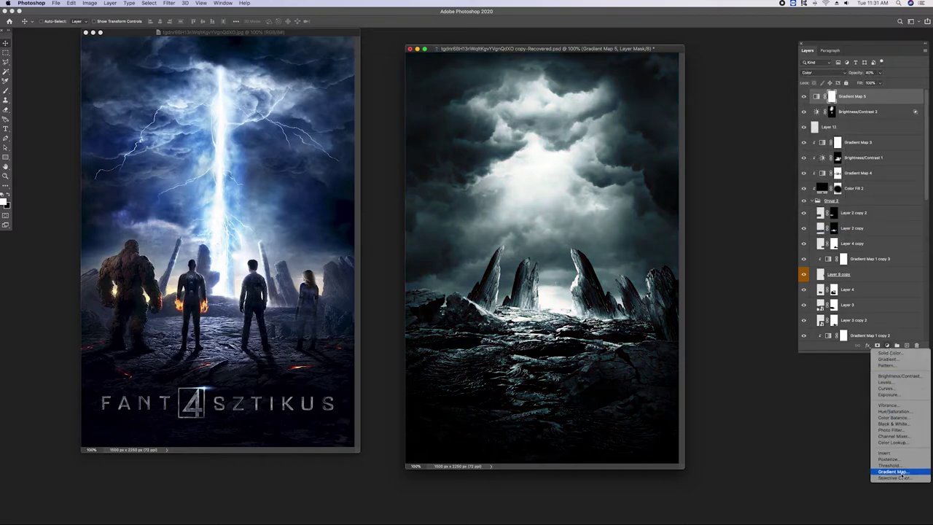
pyautogui.click(893, 419)
pyautogui.moveTo(721, 258); pyautogui.dragTo(760, 272)
pyautogui.moveTo(710, 343); pyautogui.dragTo(734, 343)
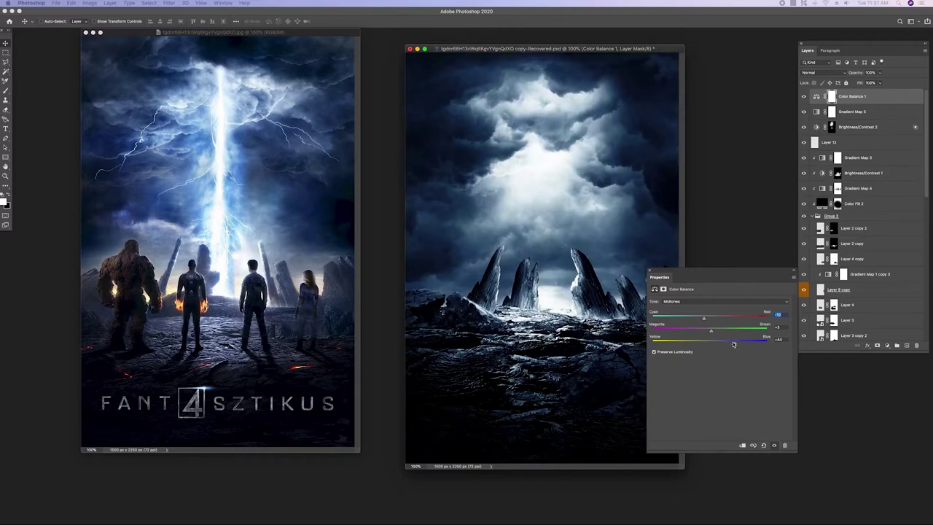
pyautogui.moveTo(696, 277); pyautogui.dragTo(778, 349)
pyautogui.click(804, 95)
pyautogui.click(803, 95)
# Set Color Balance 1 to Color mode and lower Gradient Map 5 to 27% opacity
pyautogui.click(810, 72)
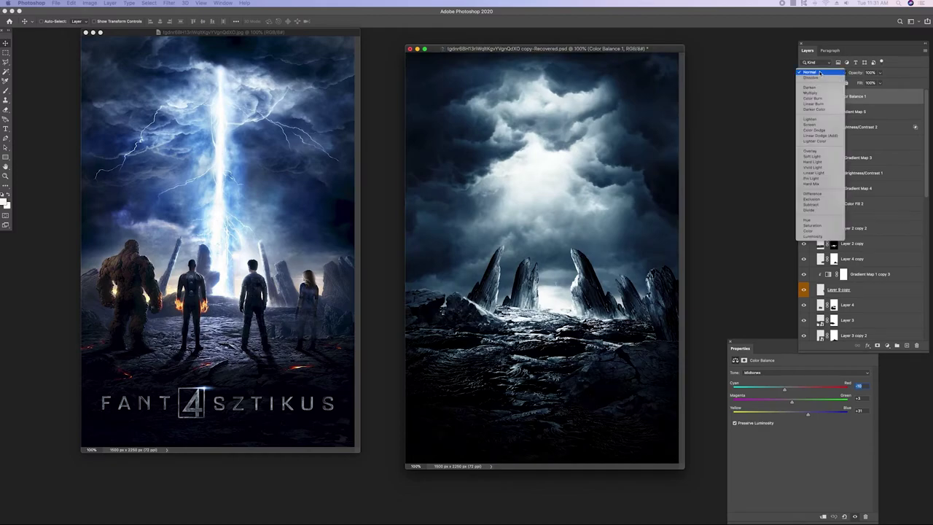
pyautogui.click(813, 231)
pyautogui.click(830, 112)
pyautogui.moveTo(880, 73); pyautogui.dragTo(879, 92)
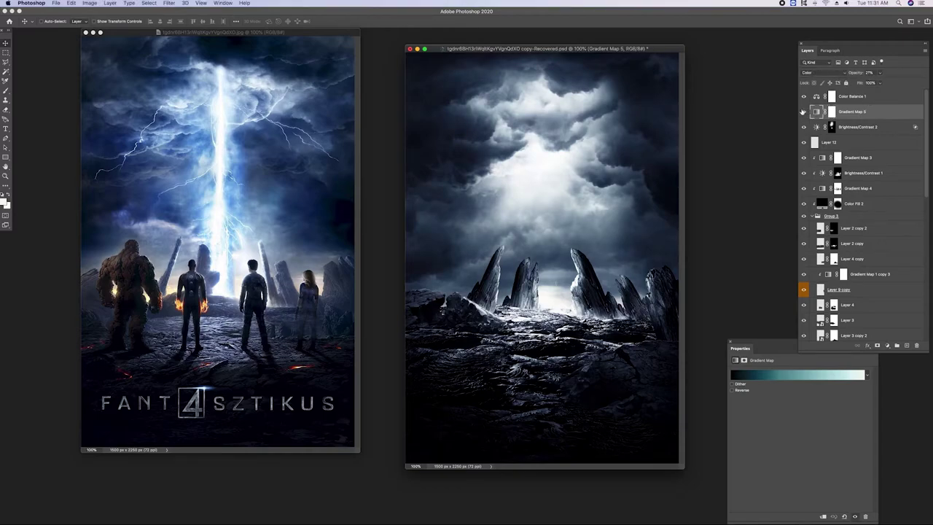
pyautogui.click(803, 96)
pyautogui.click(871, 96)
pyautogui.click(830, 50)
pyautogui.click(223, 3)
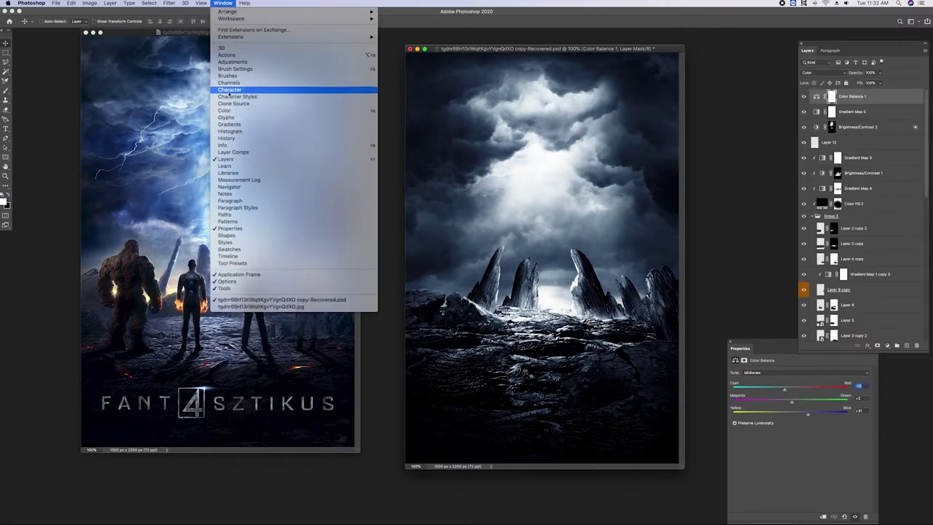
# Move the Color Balance panel aside and the working document closer to the reference
pyautogui.click(657, 235)
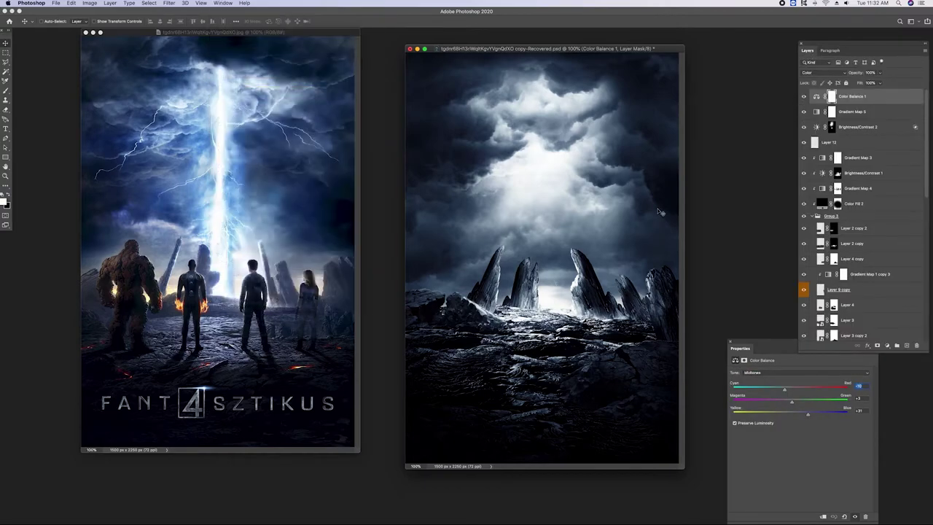
pyautogui.moveTo(751, 348); pyautogui.dragTo(666, 236)
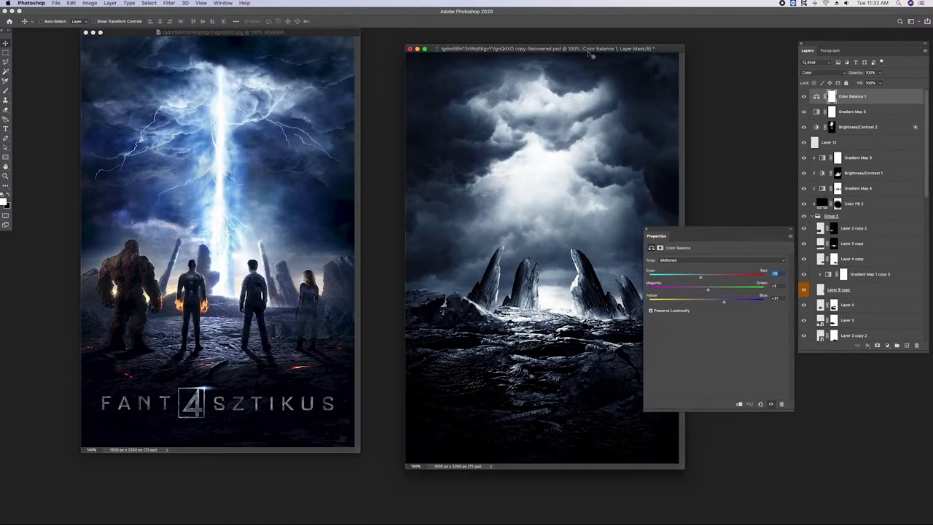
pyautogui.moveTo(587, 51); pyautogui.dragTo(543, 44)
pyautogui.moveTo(700, 235); pyautogui.dragTo(712, 225)
# Lower Brightness/Contrast 2's Fill to 24% to darken the clouds
pyautogui.click(817, 142)
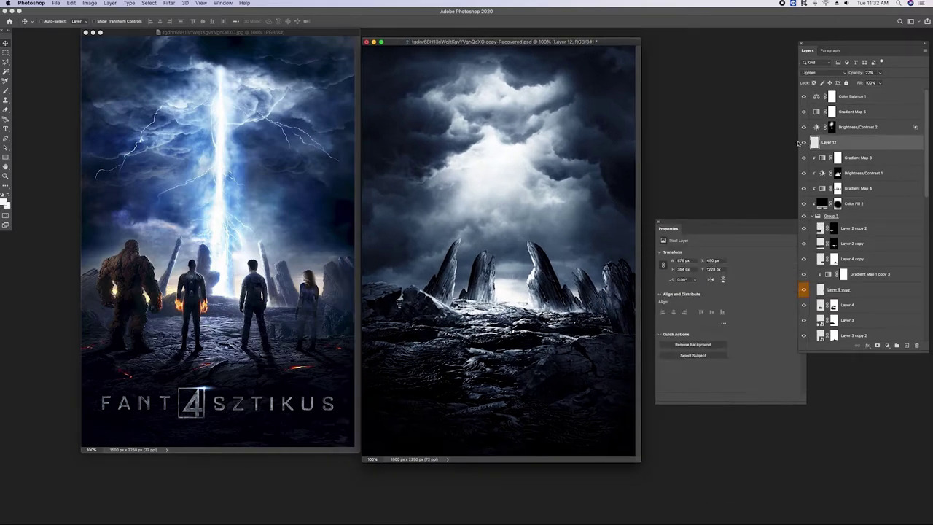
pyautogui.click(861, 113)
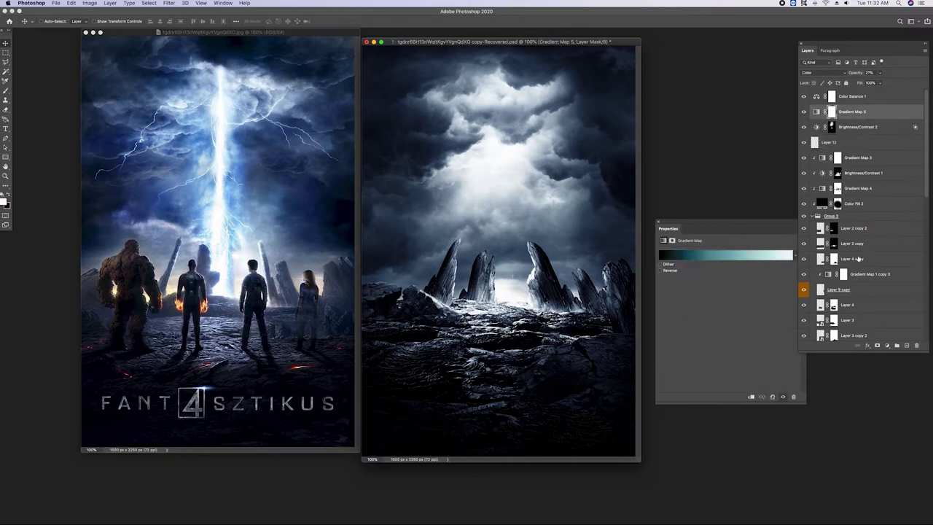
pyautogui.click(896, 129)
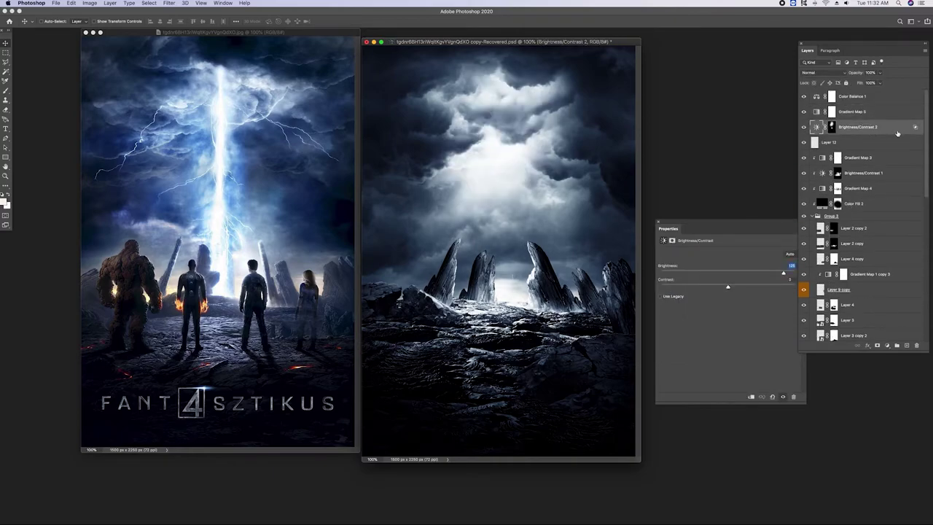
pyautogui.moveTo(879, 82); pyautogui.dragTo(854, 92)
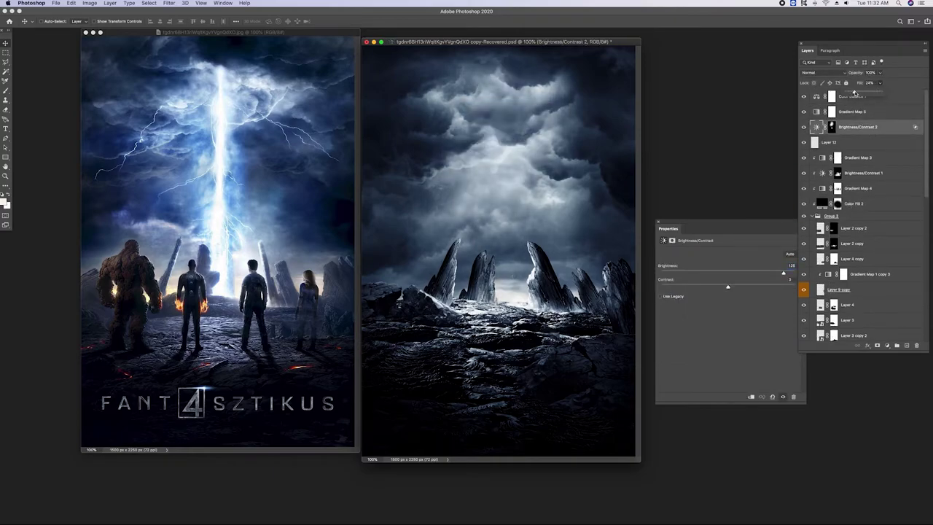
pyautogui.moveTo(854, 92); pyautogui.dragTo(854, 93)
# Try a Selective Color adjustment with Blacks at -14, then remove it after an invalid-entry alert
pyautogui.click(852, 96)
pyautogui.click(887, 345)
pyautogui.click(900, 479)
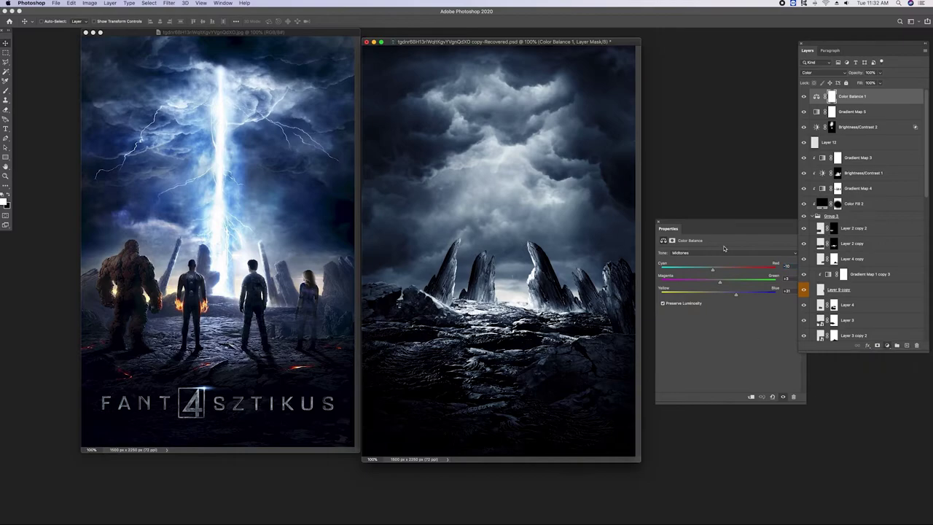
pyautogui.click(701, 342)
pyautogui.click(721, 261)
pyautogui.click(721, 310)
pyautogui.moveTo(727, 319); pyautogui.dragTo(718, 319)
pyautogui.click(816, 96)
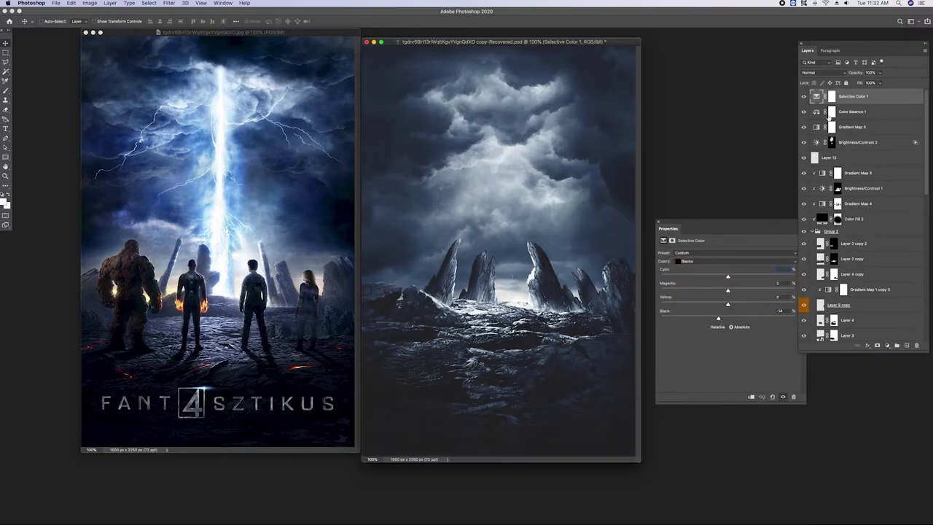
pyautogui.press('Return')
pyautogui.click(878, 104)
pyautogui.press('Return')
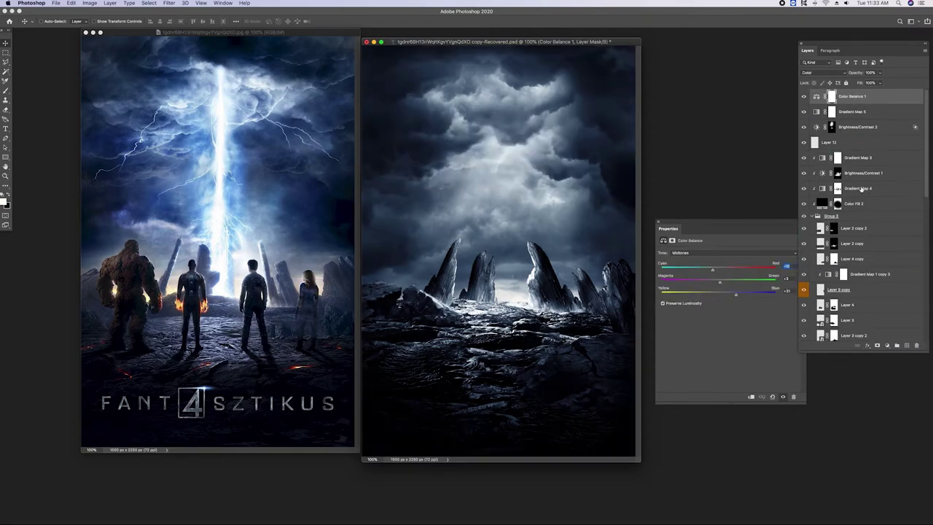
pyautogui.press('super+z')
pyautogui.press('super+z')
pyautogui.press('super+z')
# Collapse Group 3 and add a Curves adjustment above Gradient Map 3 with the black point lifted
pyautogui.click(838, 173)
pyautogui.click(839, 217)
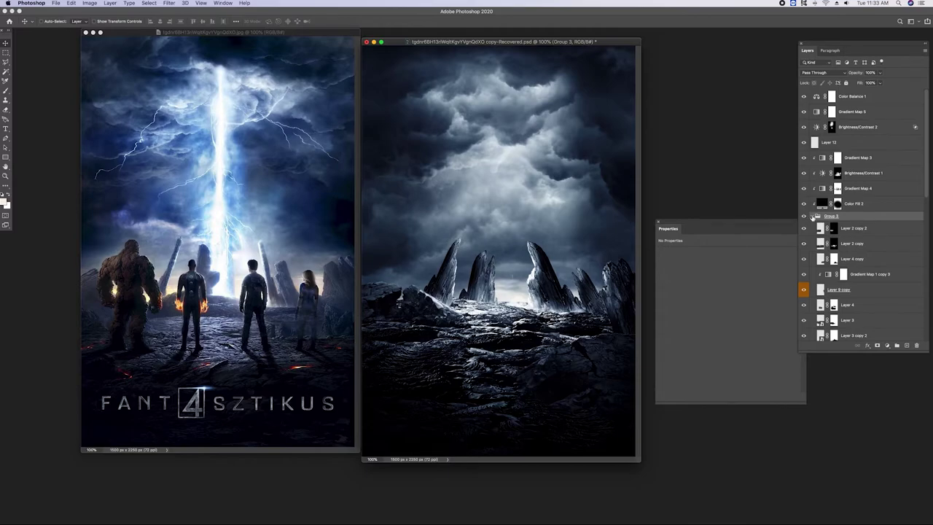
pyautogui.click(812, 217)
pyautogui.click(860, 158)
pyautogui.click(887, 345)
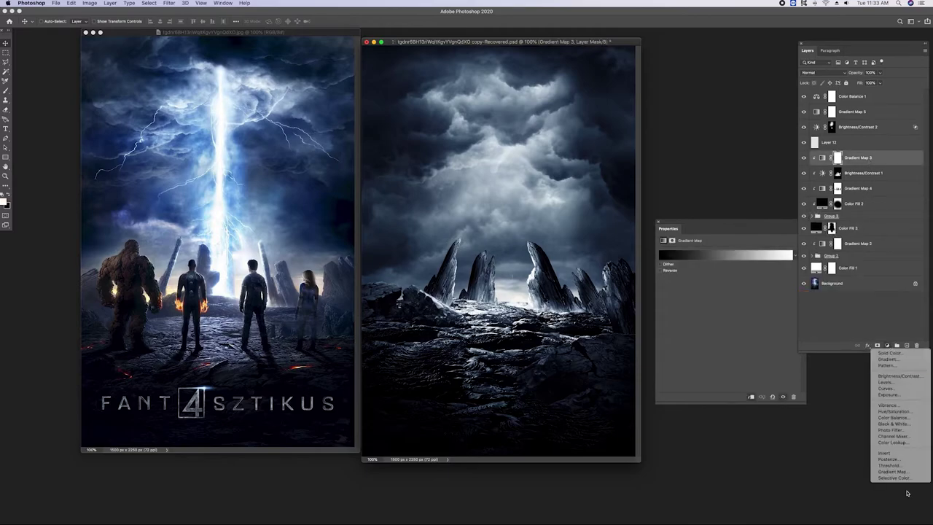
pyautogui.click(902, 389)
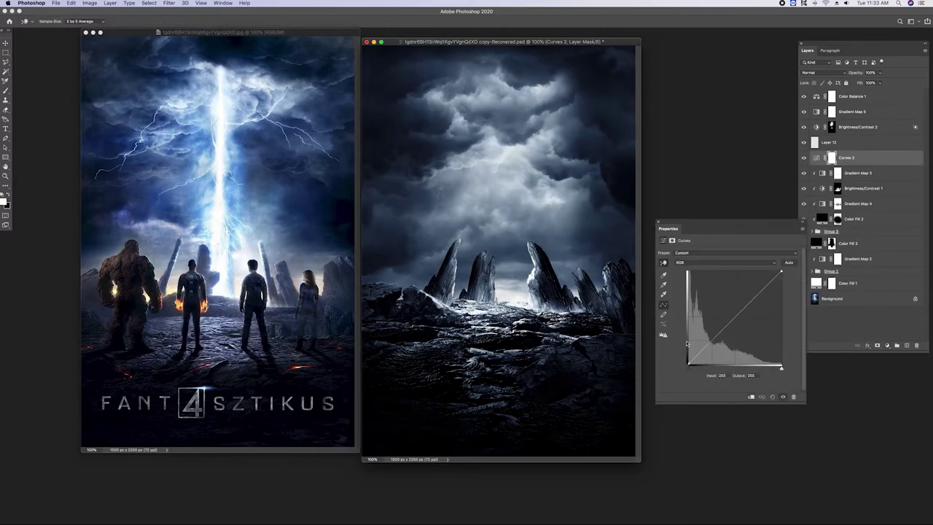
pyautogui.moveTo(690, 365); pyautogui.dragTo(689, 342)
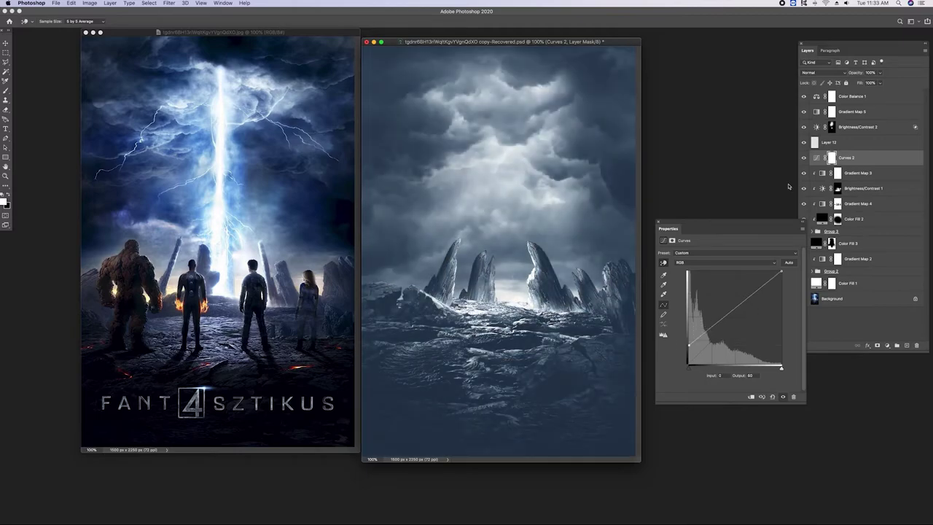
# Invert the Curves 2 mask and paint the lift onto the central spires, side rocks and ground
pyautogui.press('v')
pyautogui.hotkey('ctrl', 'i')
pyautogui.press('b')
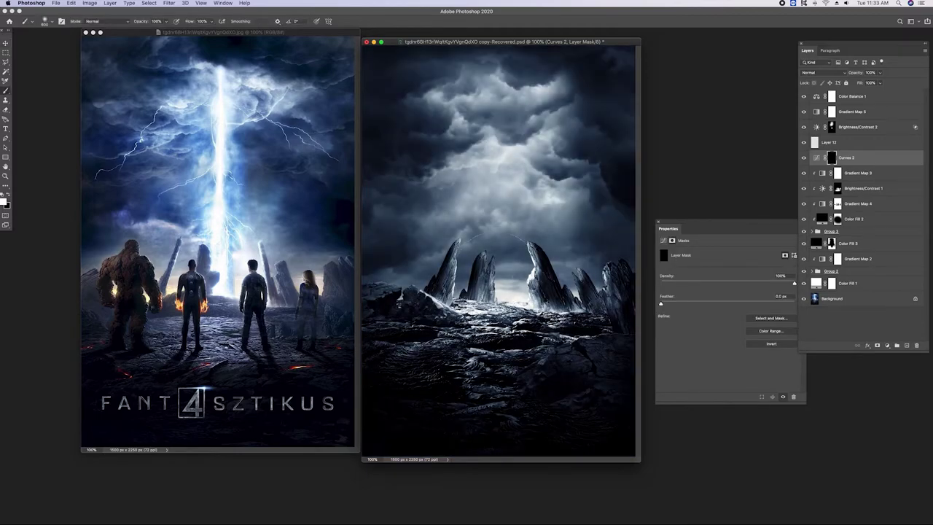
pyautogui.moveTo(503, 266); pyautogui.dragTo(375, 284)
pyautogui.moveTo(543, 292)
pyautogui.mouseDown()
pyautogui.moveTo(590, 295)
pyautogui.moveTo(426, 295)
pyautogui.mouseUp()
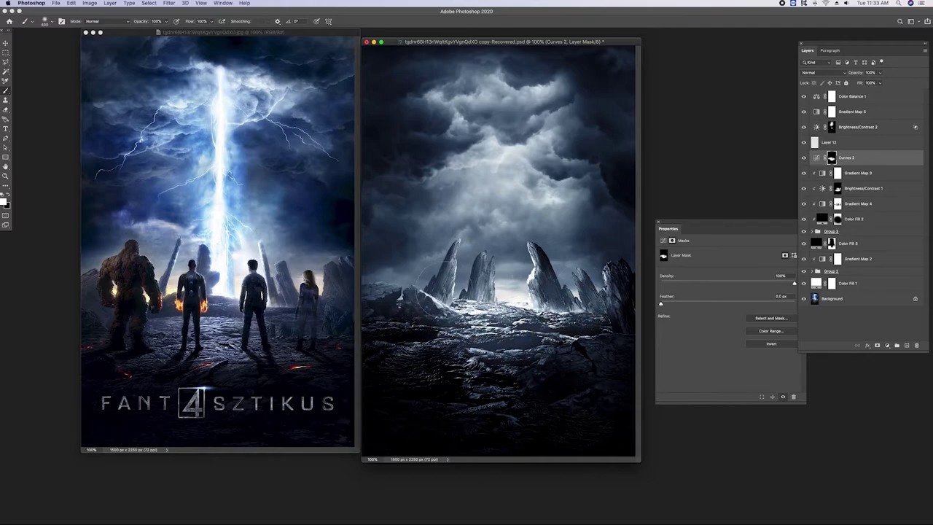
pyautogui.moveTo(557, 328); pyautogui.dragTo(601, 325)
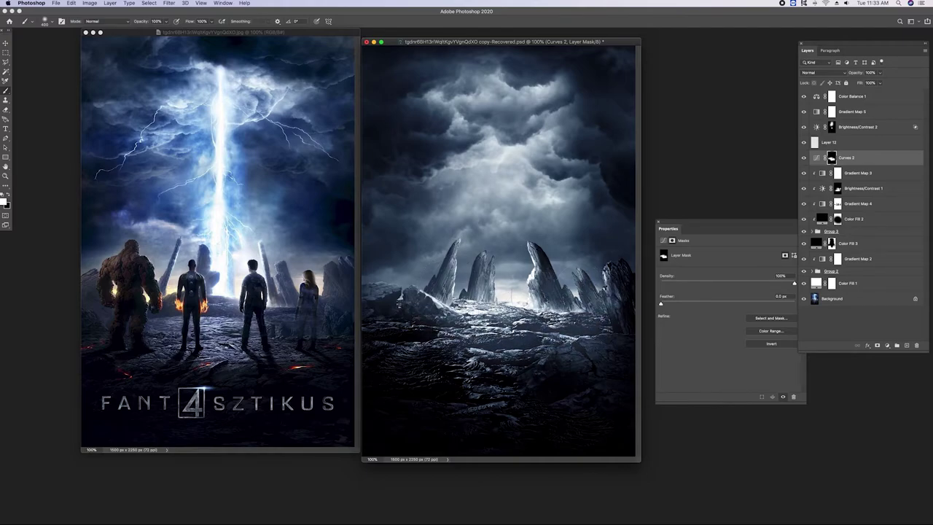
# Set Curves 2 to 75% opacity and further brighten the rocks on the right
pyautogui.click(880, 72)
pyautogui.moveTo(880, 82); pyautogui.dragTo(872, 83)
pyautogui.click(420, 322)
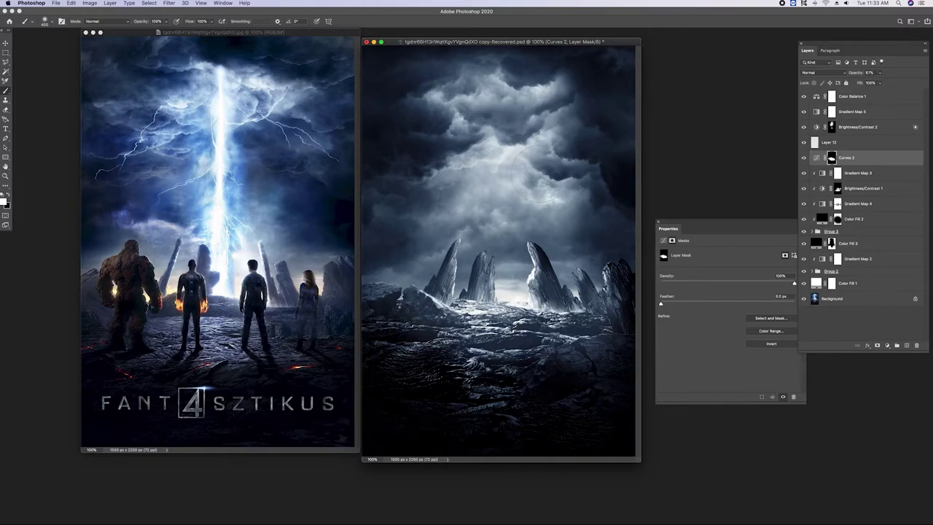
pyautogui.moveTo(554, 342); pyautogui.dragTo(616, 317)
# Add a Color Balance above Color Balance 1, shifting midtones toward yellow for an olive tint
pyautogui.click(849, 96)
pyautogui.click(887, 344)
pyautogui.click(897, 420)
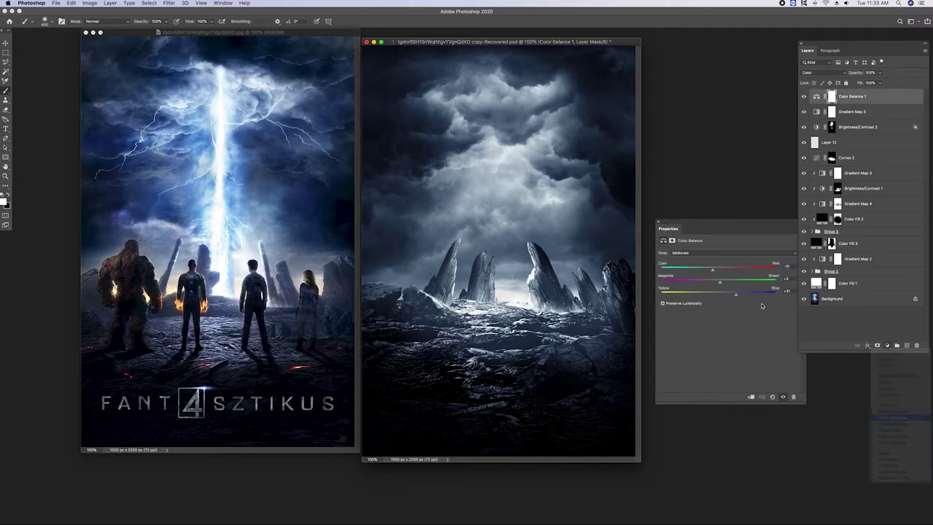
pyautogui.moveTo(718, 281)
pyautogui.mouseDown()
pyautogui.moveTo(666, 293)
pyautogui.moveTo(690, 293)
pyautogui.mouseUp()
# Add a new Gradient Map 6 at the top of the stack
pyautogui.click(887, 345)
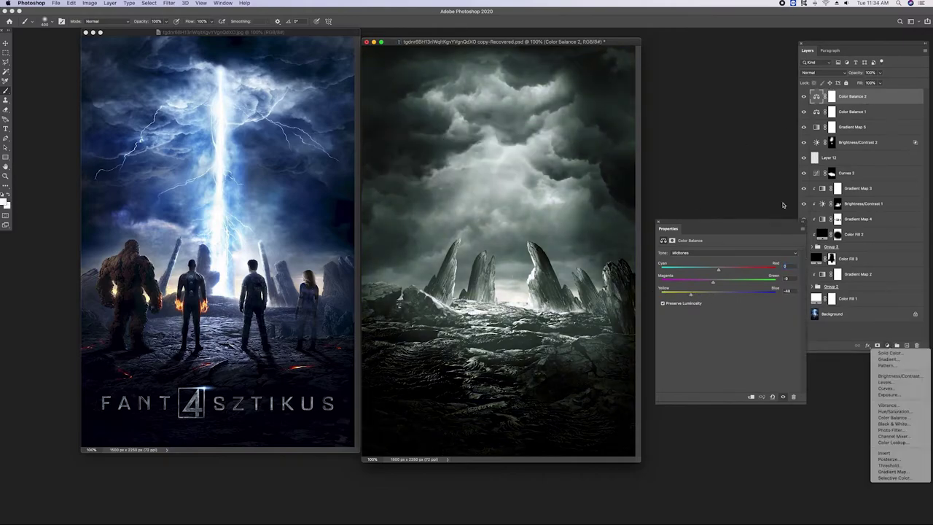
pyautogui.click(878, 336)
pyautogui.click(892, 472)
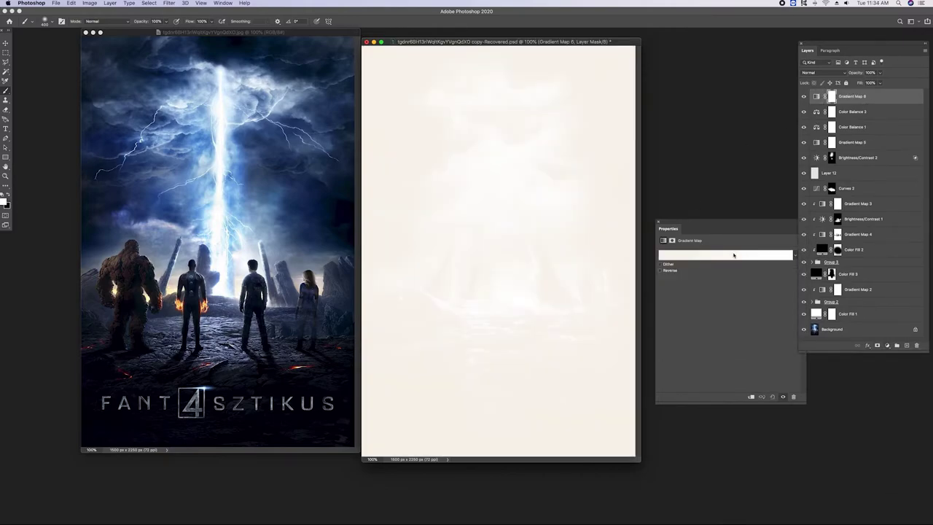
# Give Gradient Map 6 a golden dark-to-orange gradient from the warm-light presets
pyautogui.click(714, 255)
pyautogui.scroll(-5, 779, 235)
pyautogui.click(751, 128)
pyautogui.click(777, 140)
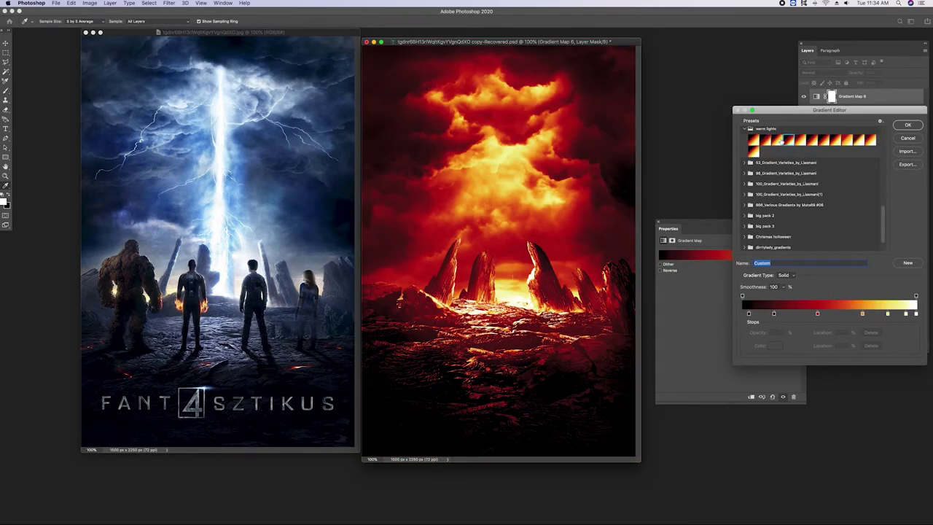
pyautogui.click(790, 140)
pyautogui.press('Return')
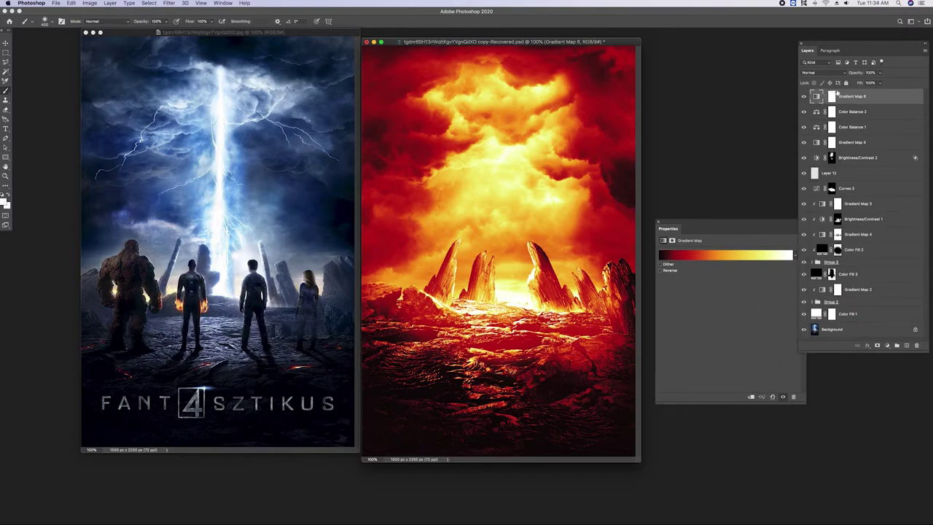
pyautogui.click(726, 255)
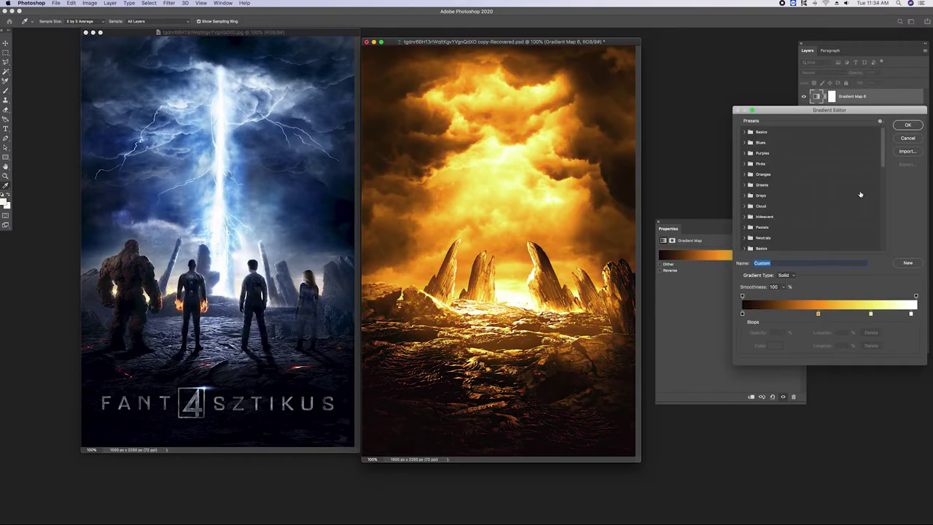
pyautogui.click(908, 126)
pyautogui.moveTo(780, 223); pyautogui.dragTo(755, 200)
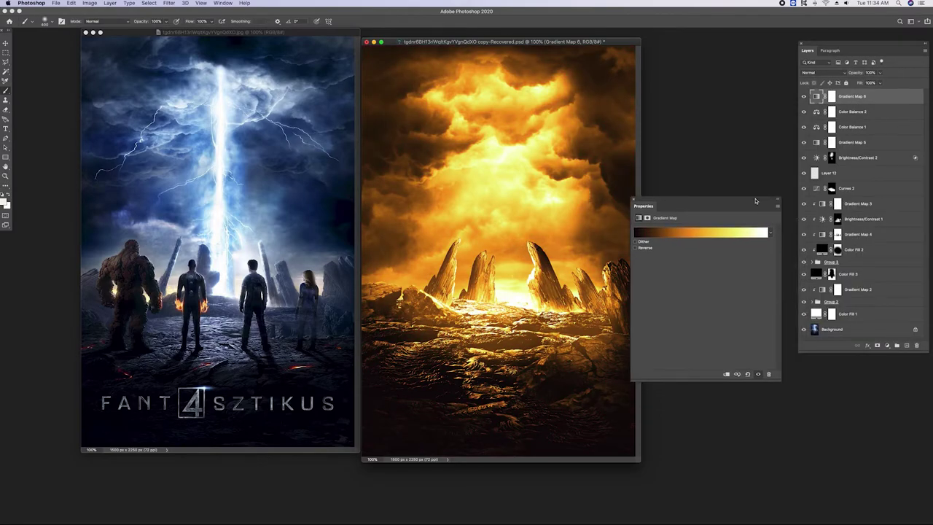
# Group the lower layers down to Group 3 into Group 4 and stamp a merged copy
pyautogui.click(822, 264)
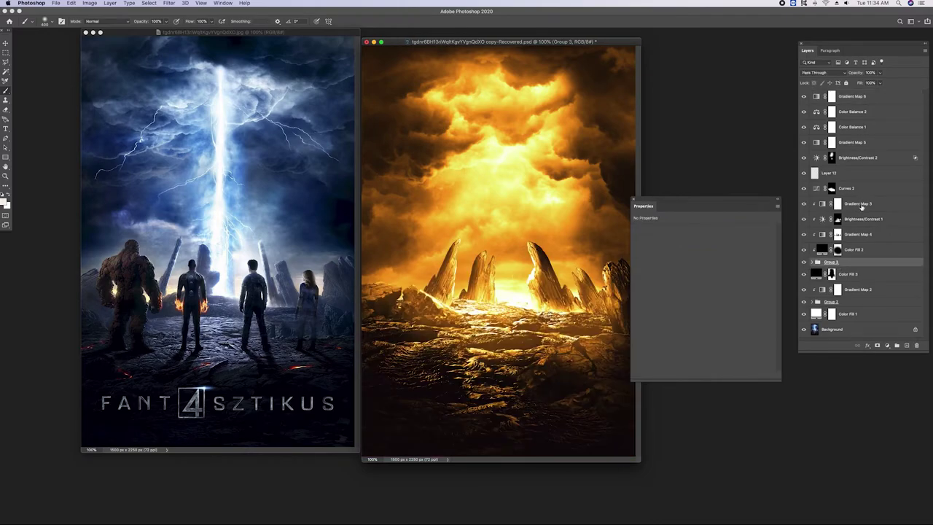
pyautogui.keyDown('shift'); pyautogui.click(860, 208); pyautogui.keyUp('shift')
pyautogui.hotkey('ctrl', 'g')
pyautogui.hotkey('ctrl', 'j')
pyautogui.hotkey('ctrl', 'e')
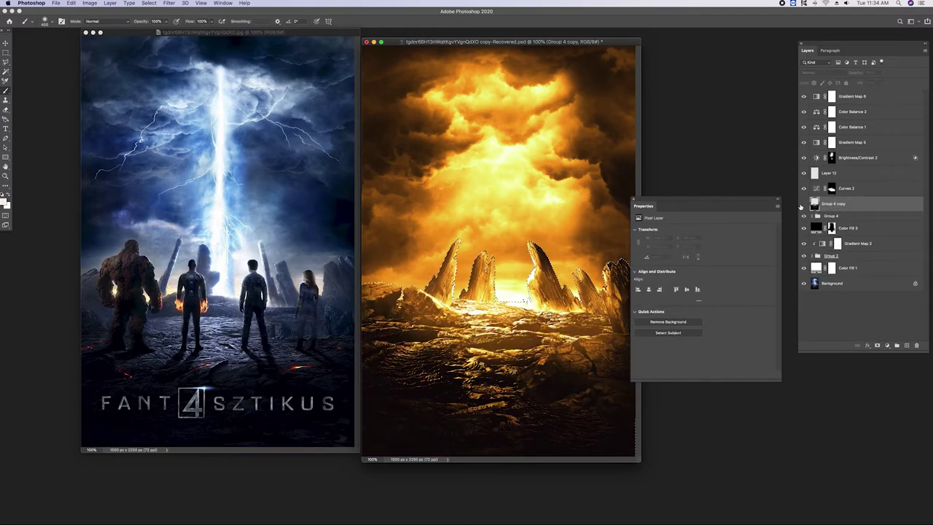
# Put Gradient Map 6 inside a new masked Group 5 with an inverted mask
pyautogui.click(852, 96)
pyautogui.hotkey('ctrl', 'g')
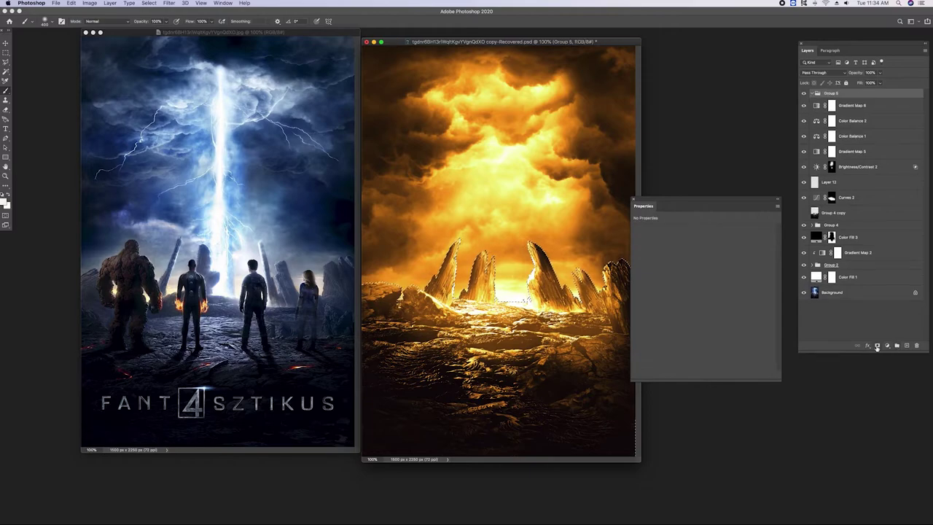
pyautogui.click(877, 345)
pyautogui.moveTo(852, 111); pyautogui.dragTo(835, 100)
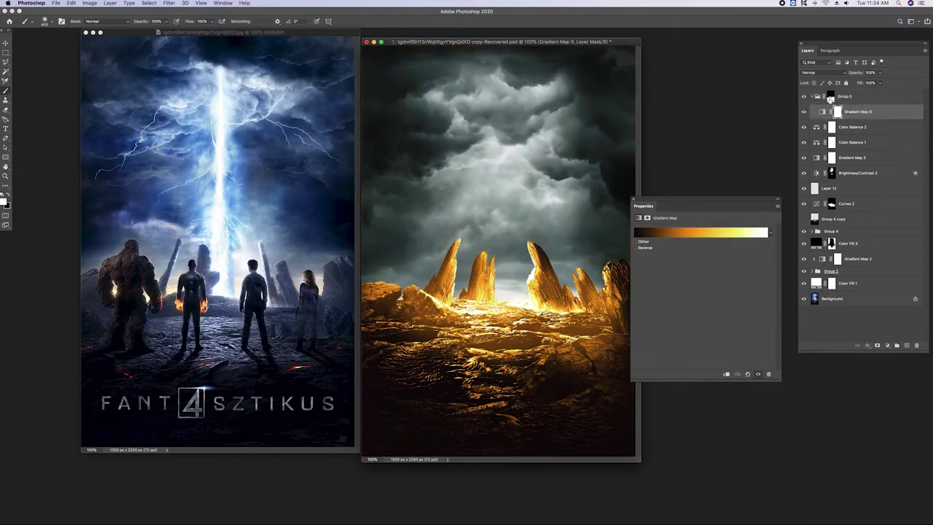
pyautogui.click(830, 97)
pyautogui.hotkey('ctrl', 'i')
# Paint out the orange over the upper clouds with a large brush
pyautogui.click(867, 113)
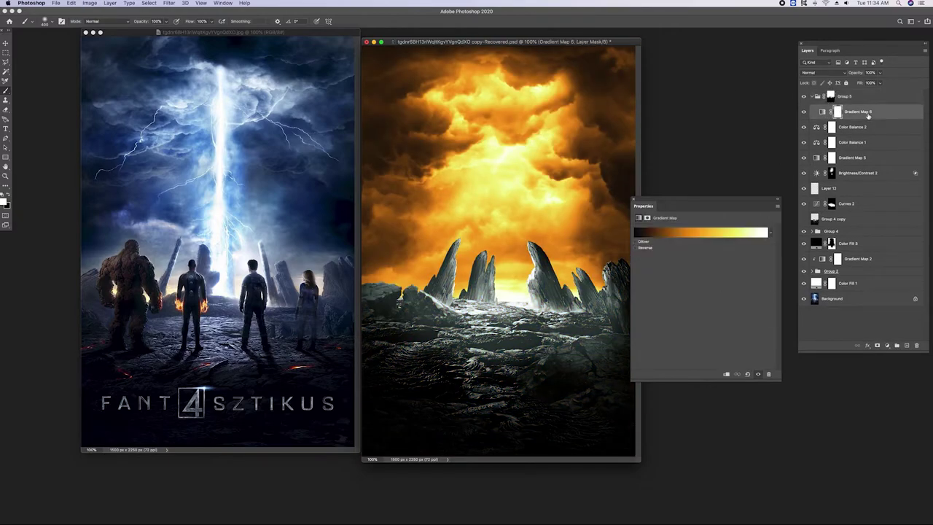
pyautogui.press(']')
pyautogui.press(']')
pyautogui.press(']')
pyautogui.moveTo(416, 124)
pyautogui.mouseDown()
pyautogui.moveTo(572, 91)
pyautogui.moveTo(536, 109)
pyautogui.mouseUp()
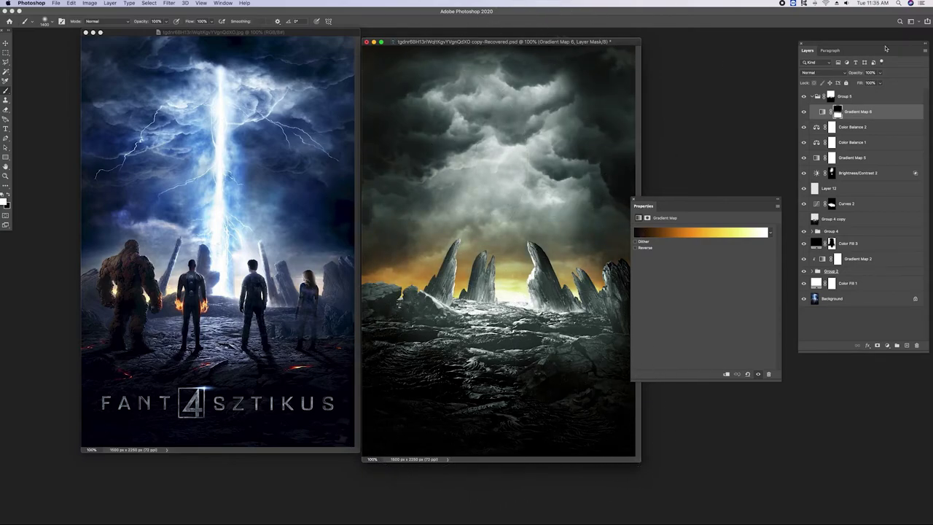
# Set Gradient Map 6 to Lighten blending at 73% opacity
pyautogui.click(823, 73)
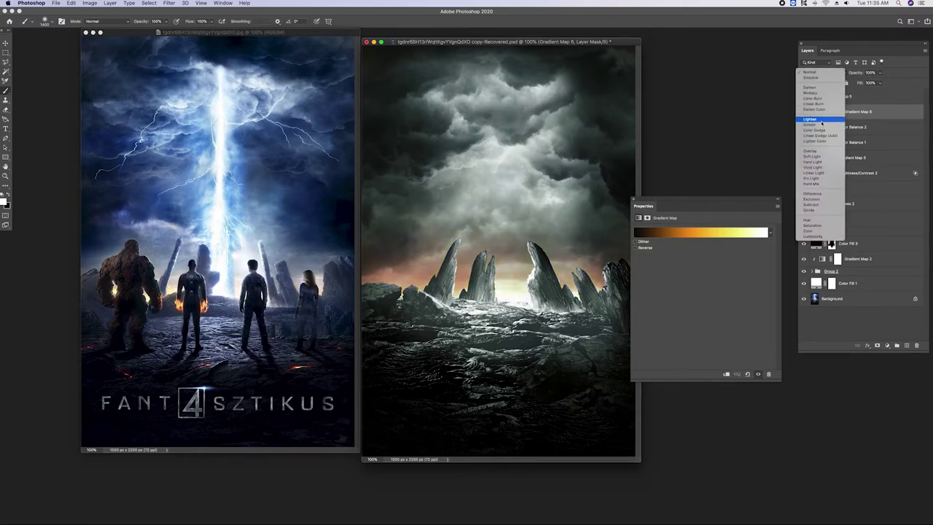
pyautogui.click(823, 119)
pyautogui.moveTo(880, 74); pyautogui.dragTo(872, 81)
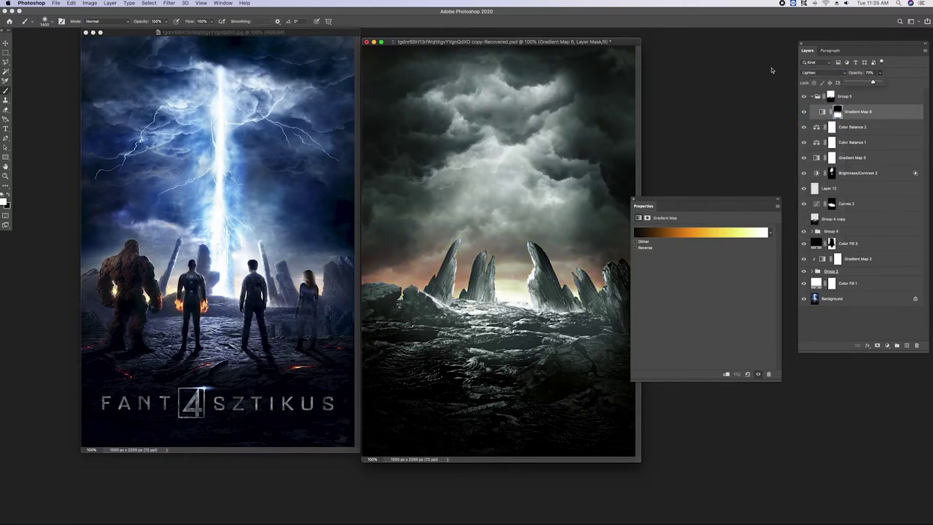
# Move Group 5 down below Gradient Map 5 in the layer stack
pyautogui.click(812, 97)
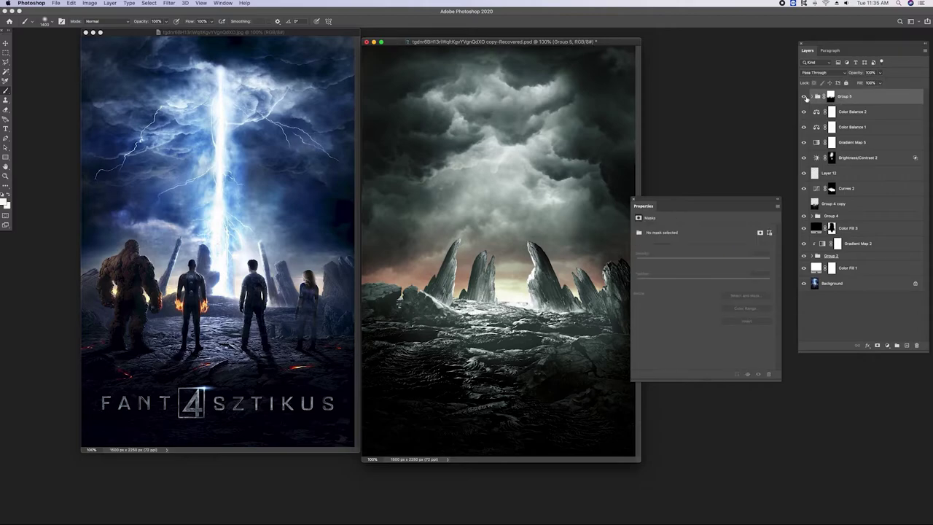
pyautogui.click(825, 114)
pyautogui.click(831, 96)
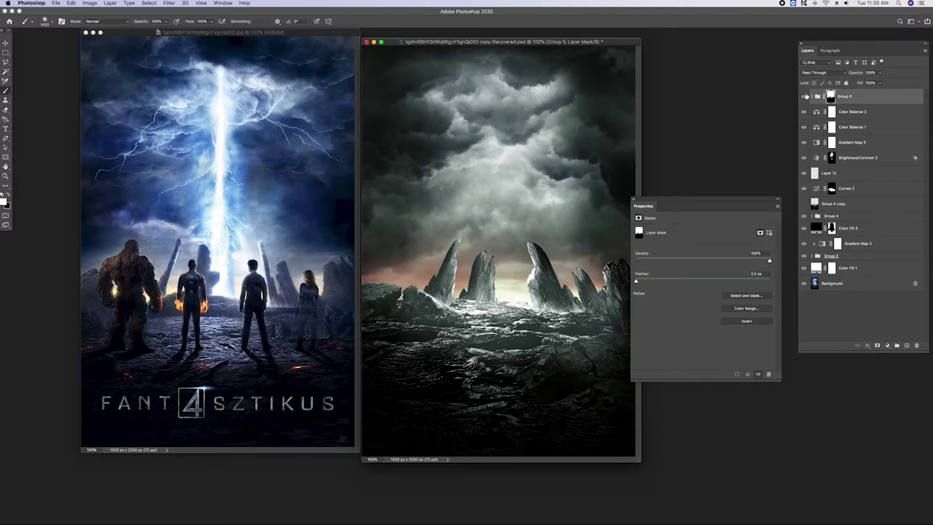
pyautogui.click(812, 98)
pyautogui.moveTo(838, 96); pyautogui.dragTo(866, 148)
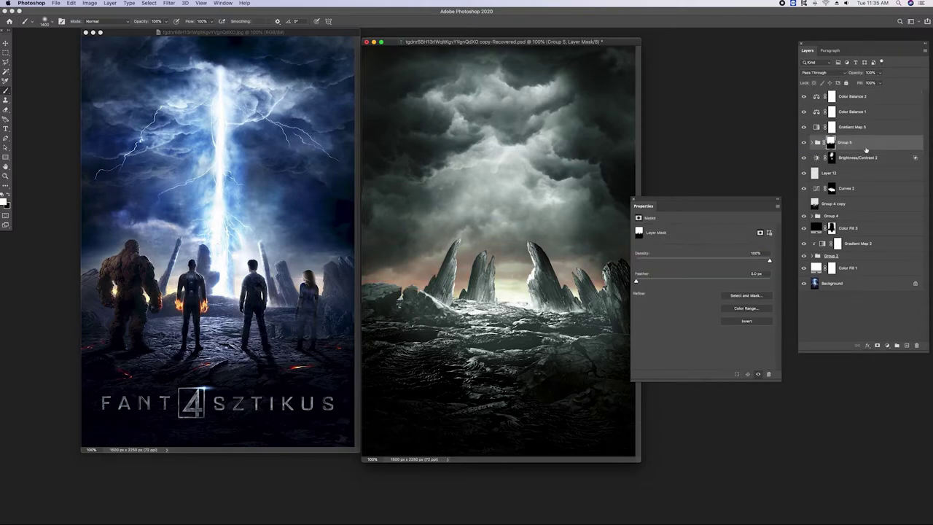
pyautogui.click(811, 143)
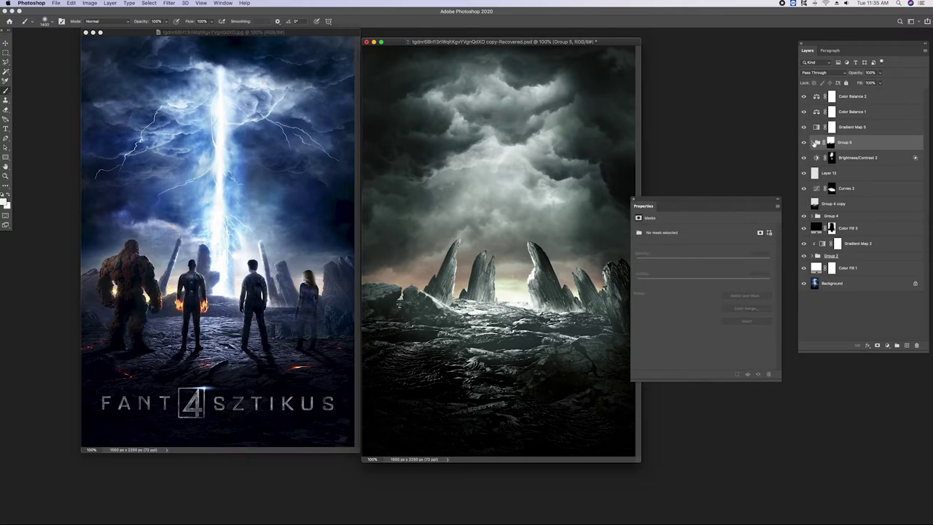
# Clip Curves 2 to Group 4 copy and open its blending options
pyautogui.click(842, 158)
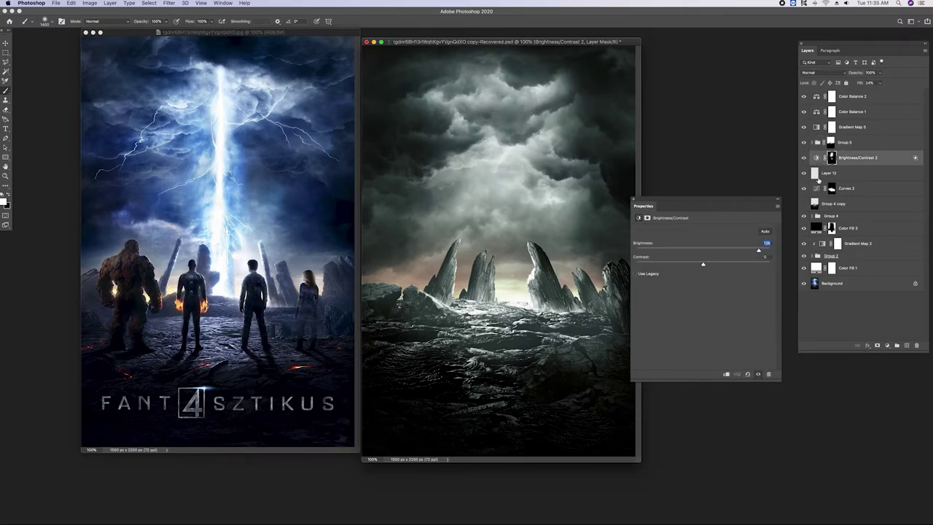
pyautogui.click(824, 173)
pyautogui.click(804, 173)
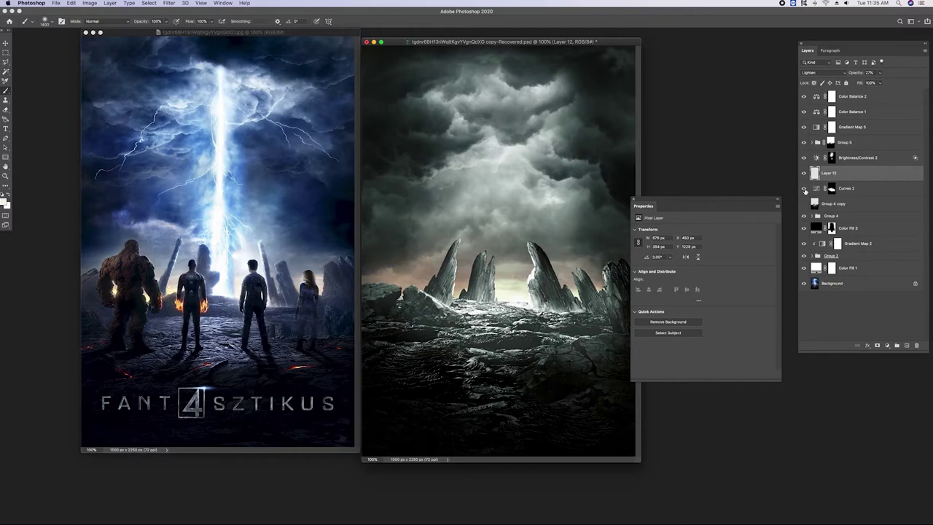
pyautogui.click(846, 188)
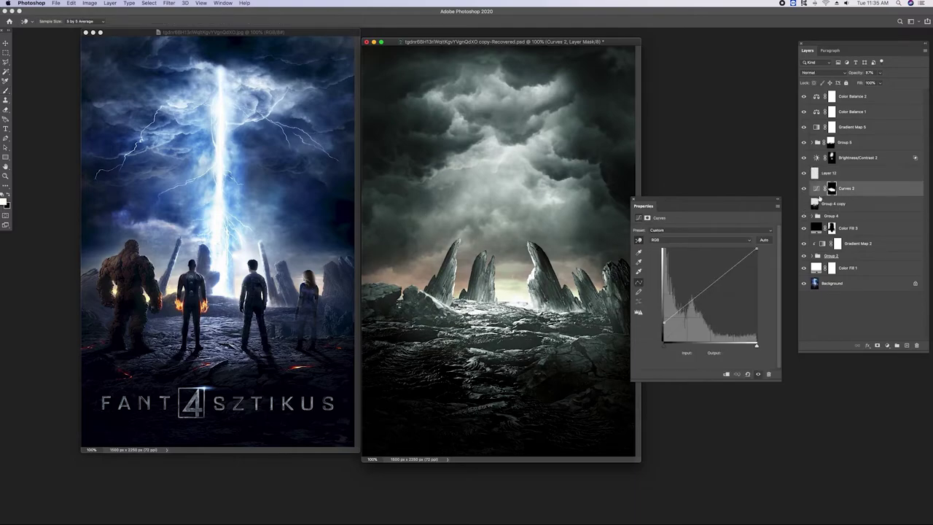
pyautogui.keyDown('alt'); pyautogui.click(819, 196); pyautogui.keyUp('alt')
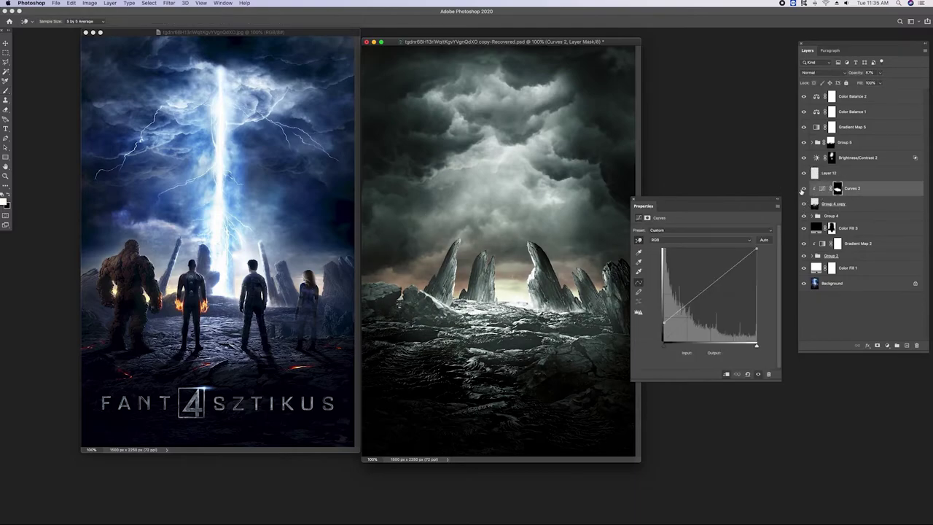
pyautogui.doubleClick(873, 191)
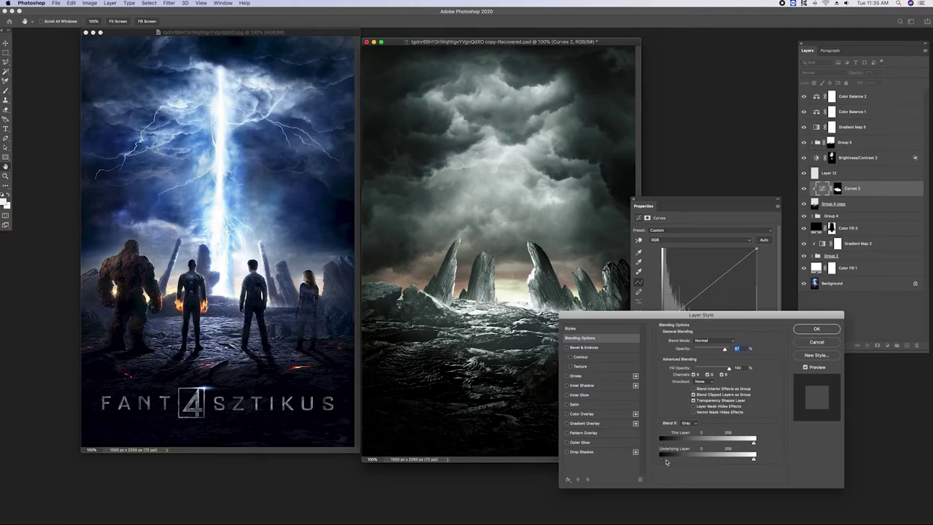
# Split the Underlying Layer Blend If black slider to 64/170 for Curves 2
pyautogui.moveTo(667, 462); pyautogui.dragTo(694, 461)
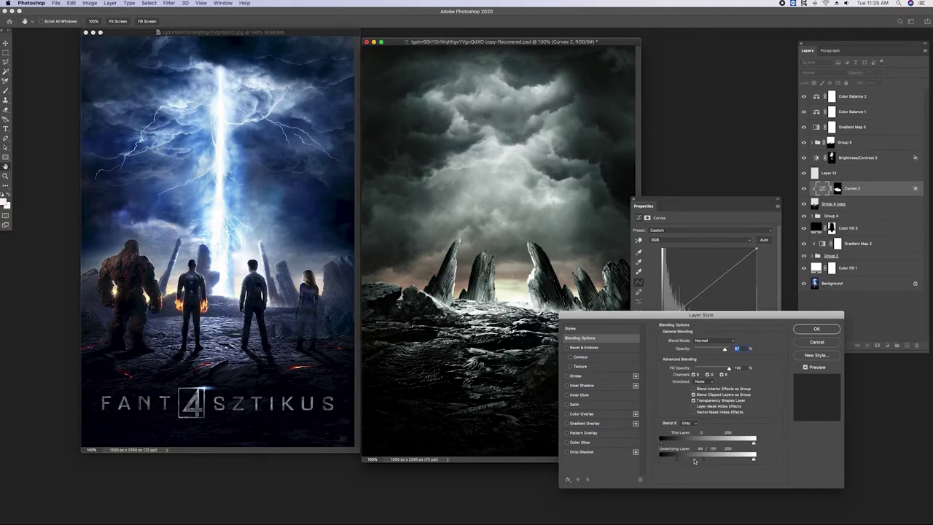
pyautogui.click(815, 329)
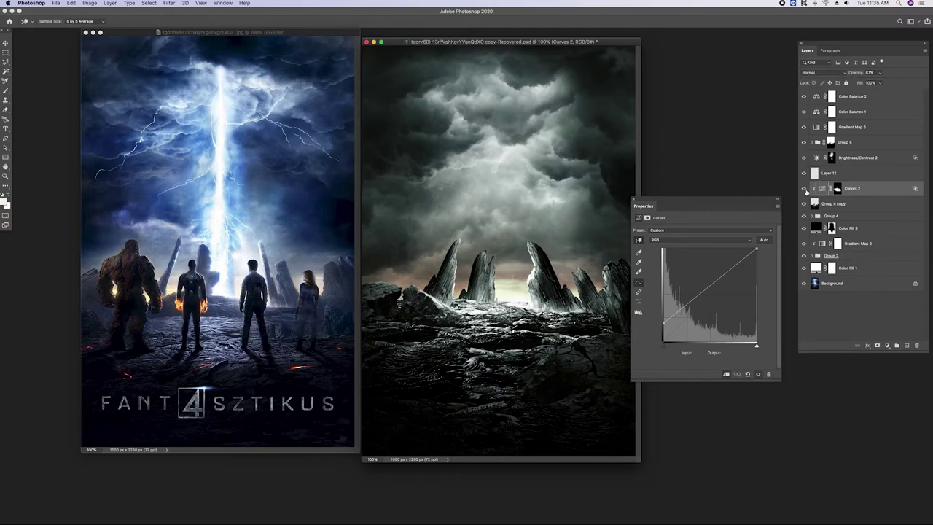
pyautogui.moveTo(702, 205); pyautogui.dragTo(731, 279)
# Hide Color Balance 2 to compare the colours without it
pyautogui.click(846, 97)
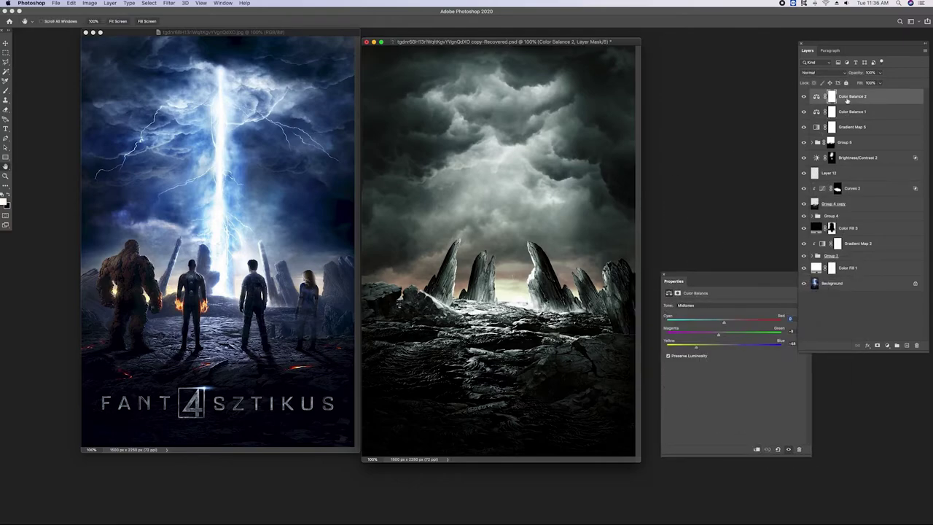
pyautogui.click(803, 97)
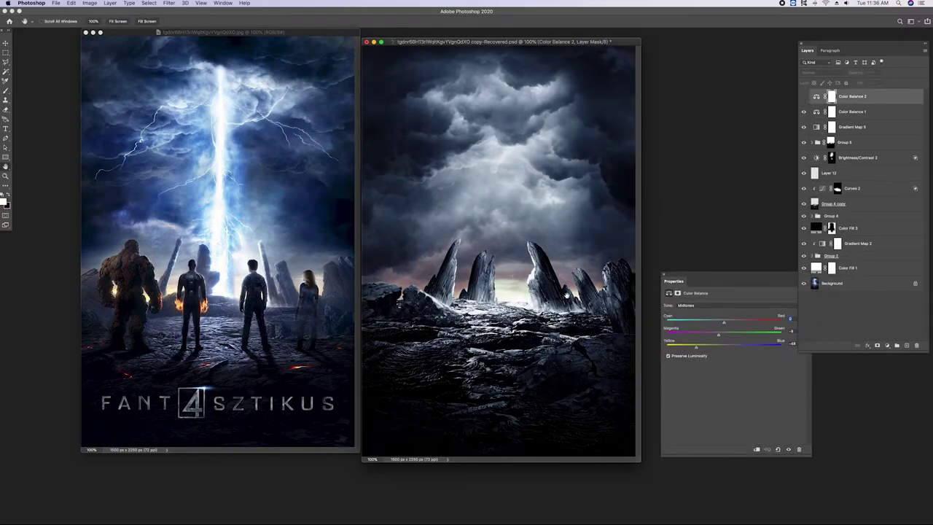
pyautogui.press('Return')
pyautogui.click(520, 169)
pyautogui.moveTo(710, 280); pyautogui.dragTo(784, 374)
pyautogui.press('v')
pyautogui.click(531, 205)
pyautogui.click(561, 233)
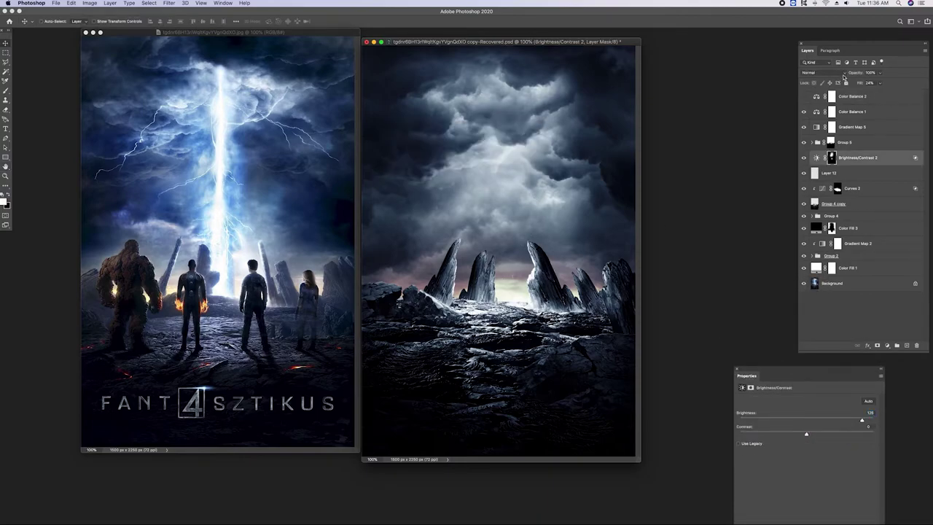
# Delete the Color Balance 2 adjustment layer
pyautogui.click(805, 101)
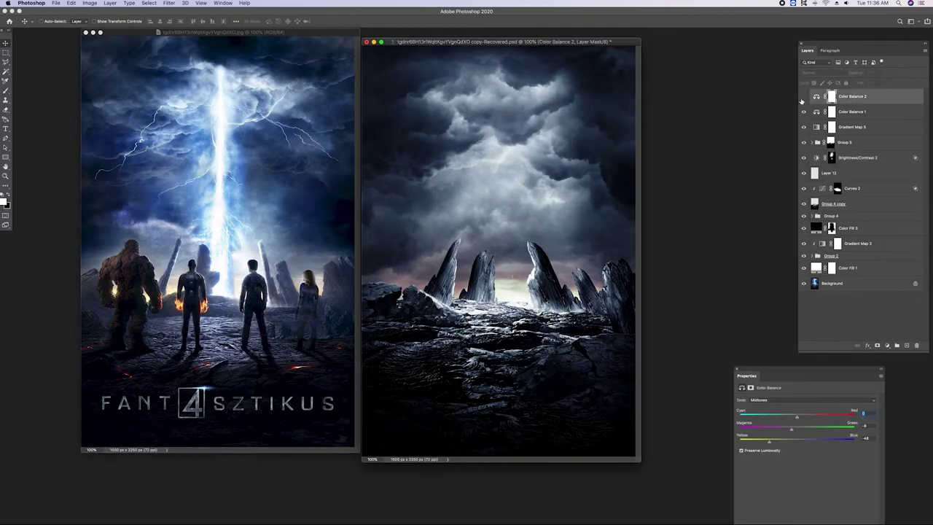
pyautogui.press('Delete')
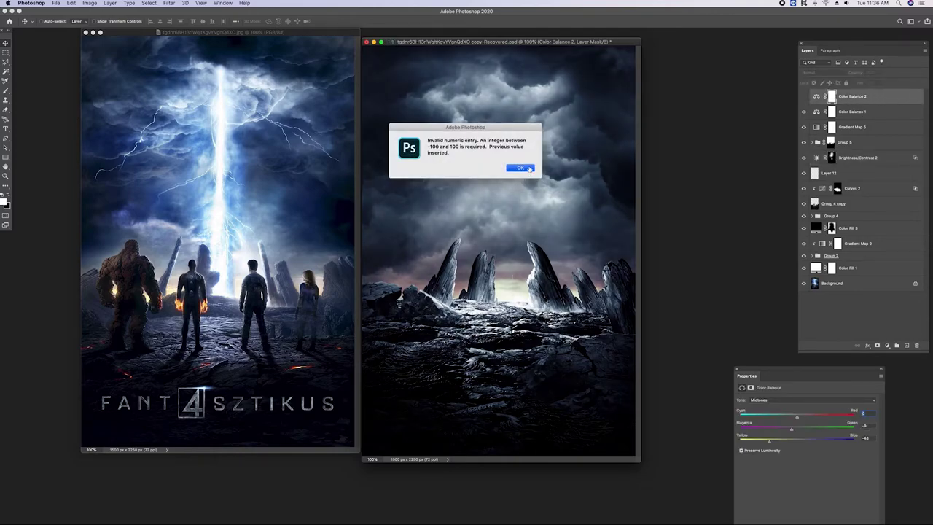
pyautogui.press('Return')
pyautogui.moveTo(908, 102); pyautogui.dragTo(917, 346)
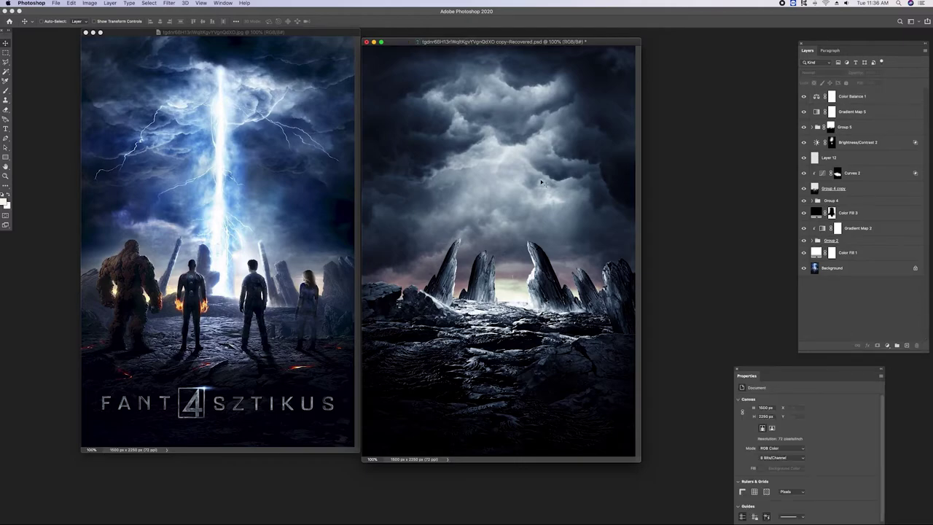
pyautogui.moveTo(586, 41); pyautogui.dragTo(582, 42)
# Toggle Layer 12 and Curves 2 off and on to compare the horizon glow
pyautogui.click(851, 173)
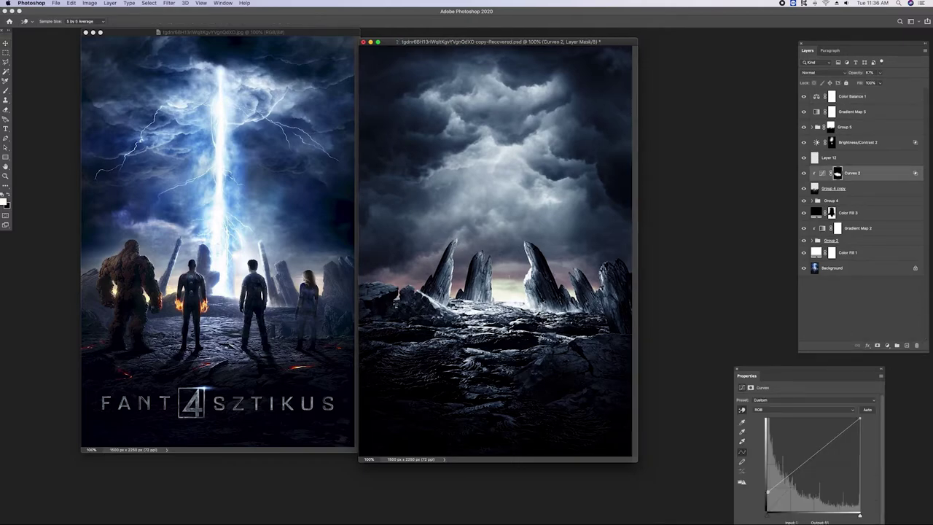
pyautogui.press('v')
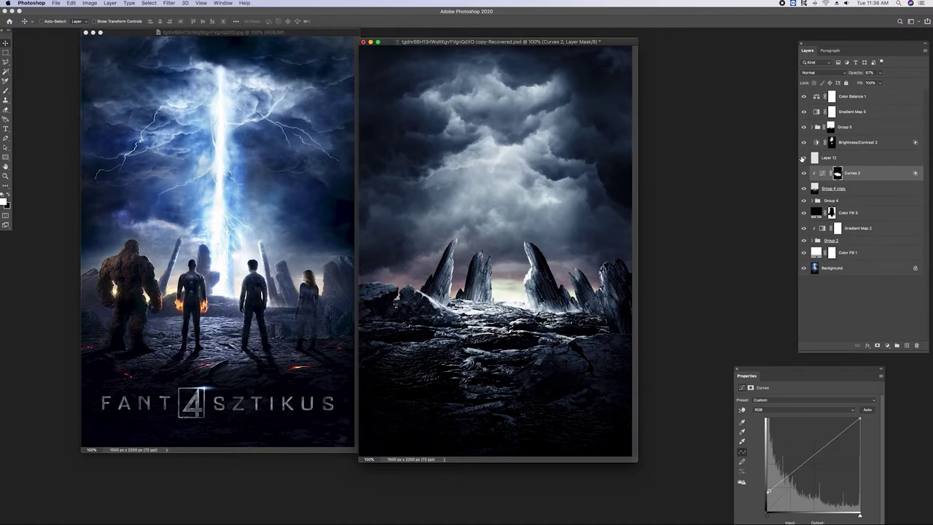
pyautogui.click(804, 158)
pyautogui.click(804, 158)
pyautogui.click(804, 173)
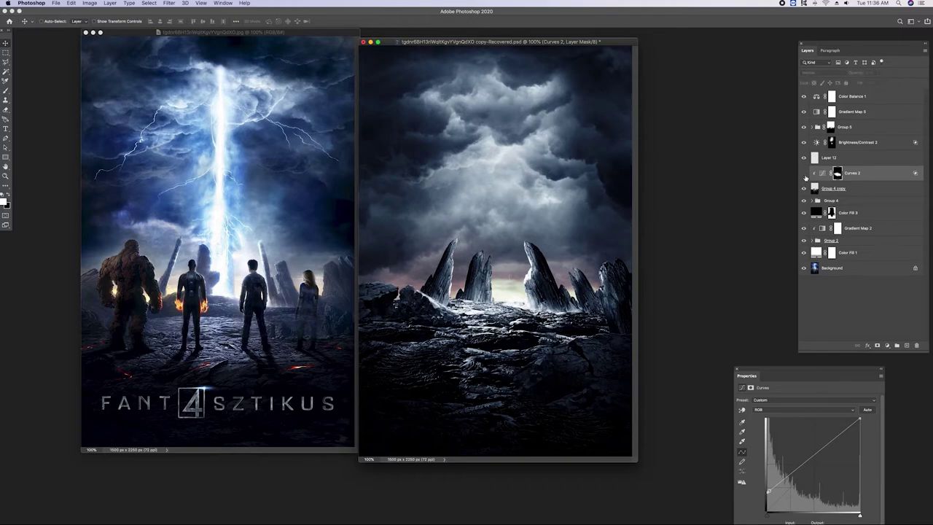
pyautogui.click(822, 173)
pyautogui.click(846, 159)
pyautogui.click(804, 157)
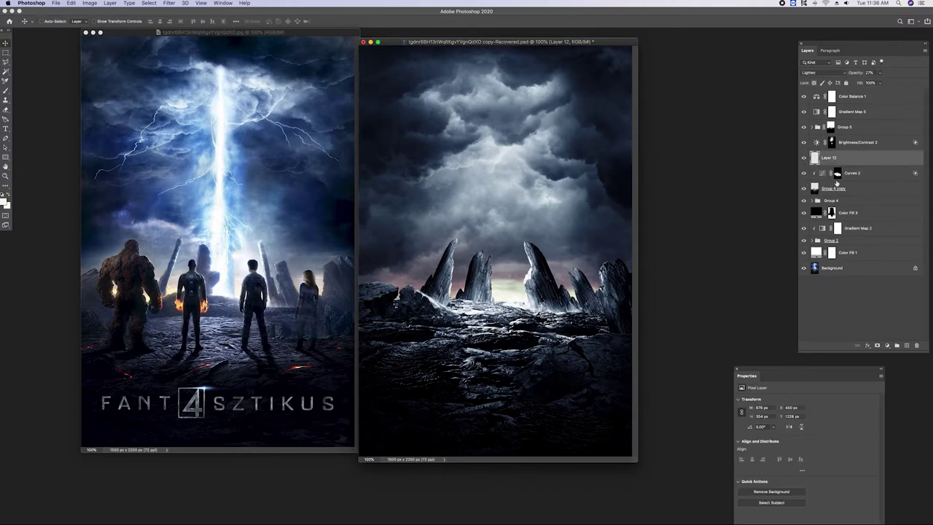
# Select the Background layer and position the scene beside the original poster
pyautogui.click(857, 266)
pyautogui.moveTo(569, 42); pyautogui.dragTo(572, 42)
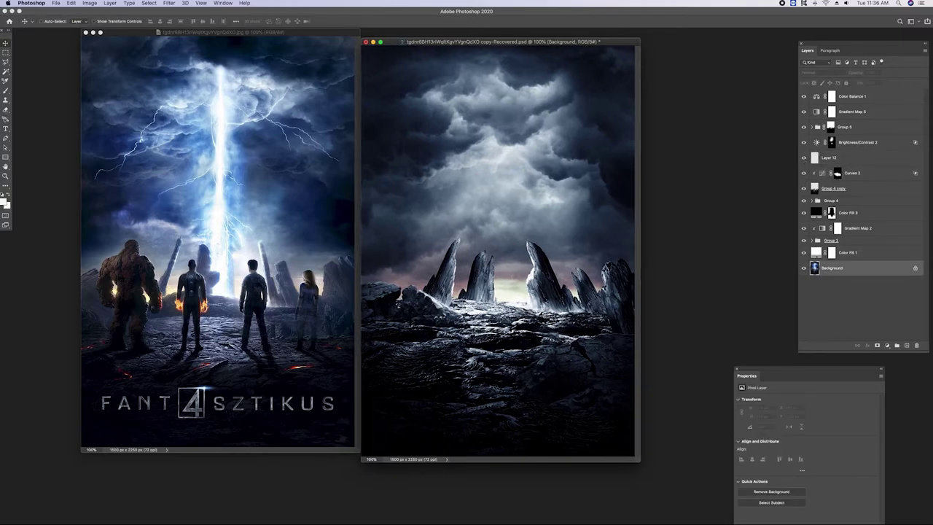
pyautogui.rightClick(747, 510)
pyautogui.click(759, 449)
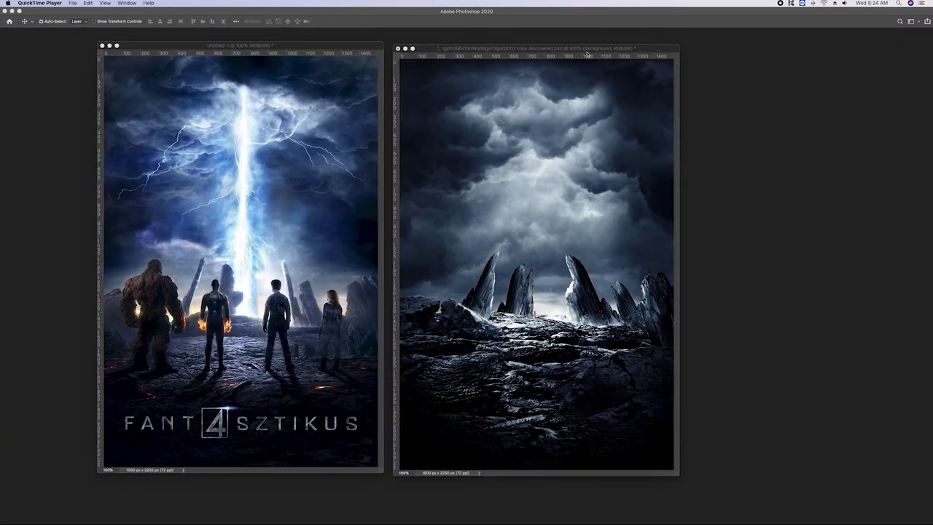
pyautogui.click(583, 49)
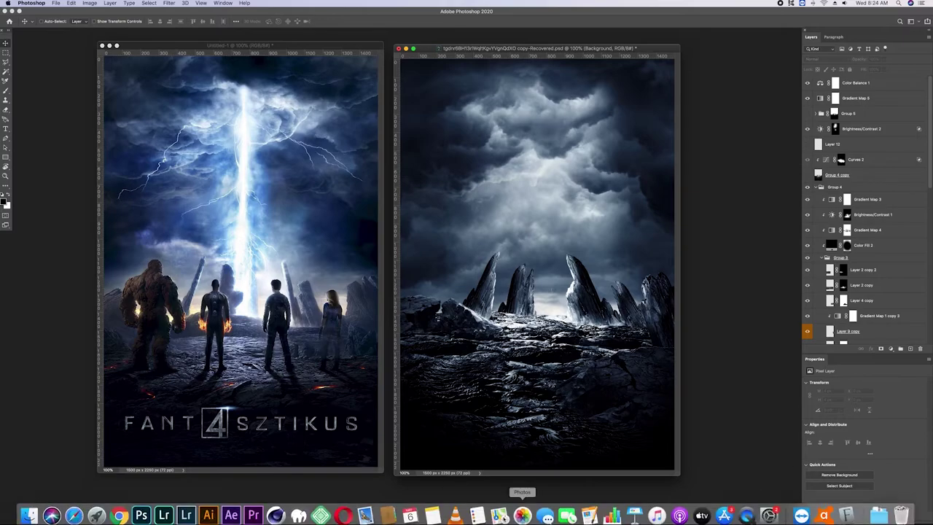
pyautogui.click(119, 513)
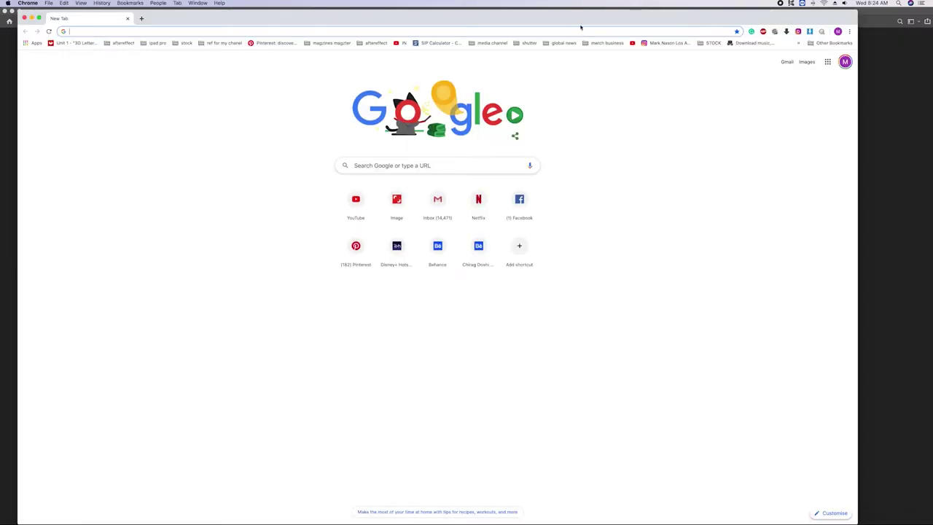
pyautogui.press('super+w')
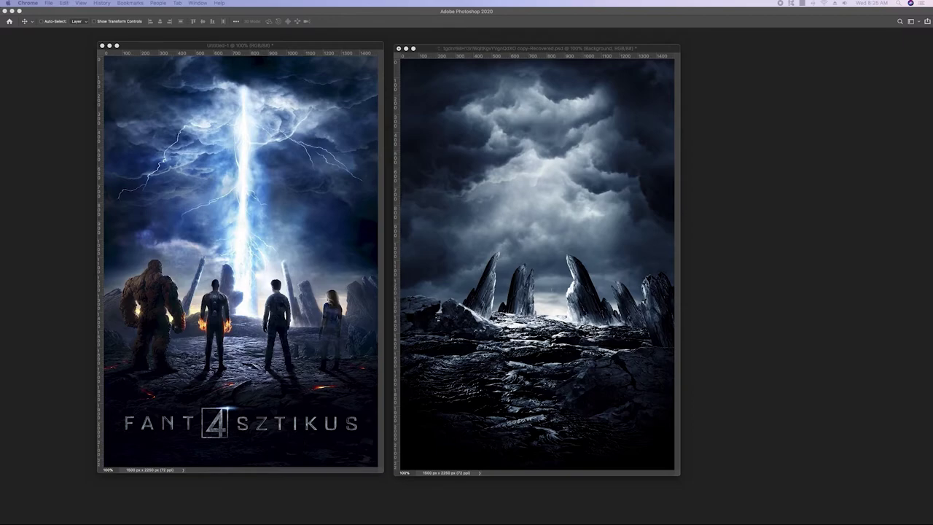
# Paste the lightning image above Group 5, blend it as Screen, and enlarge it into the storm clouds
pyautogui.click(753, 148)
pyautogui.click(859, 115)
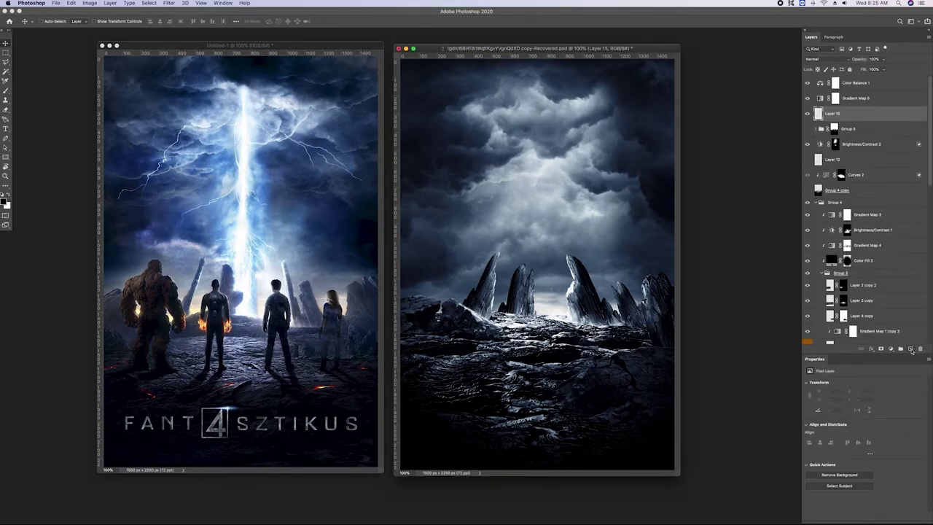
pyautogui.hotkey('ctrl', 'v')
pyautogui.click(822, 58)
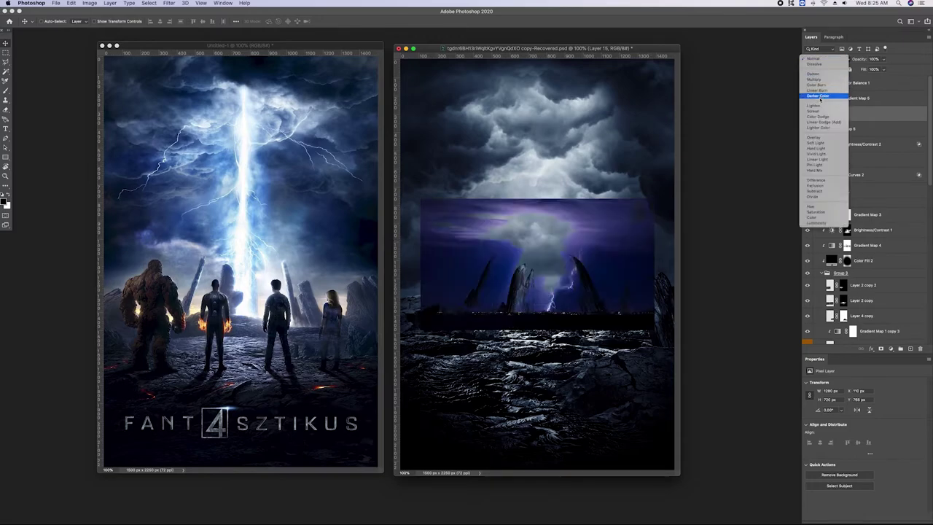
pyautogui.click(824, 96)
pyautogui.moveTo(561, 251); pyautogui.dragTo(563, 205)
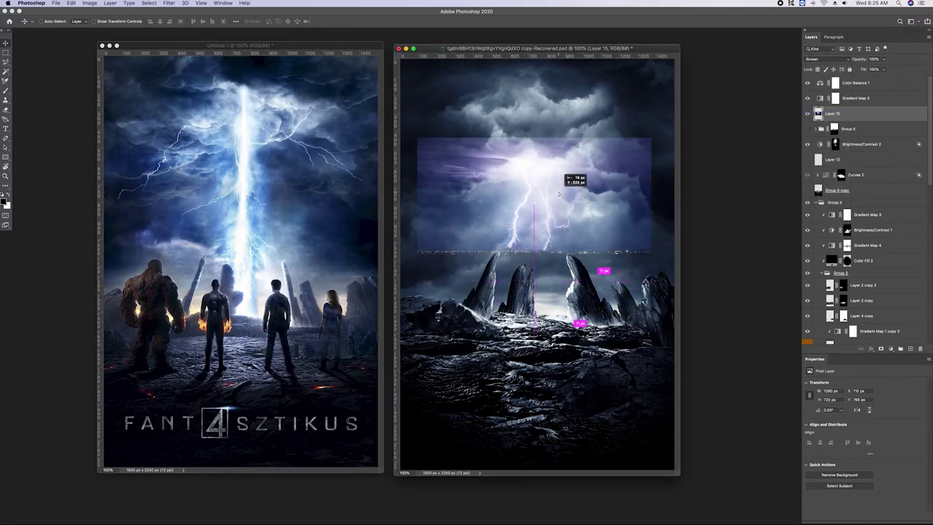
pyautogui.hotkey('ctrl', 't')
pyautogui.moveTo(650, 268); pyautogui.dragTo(816, 412)
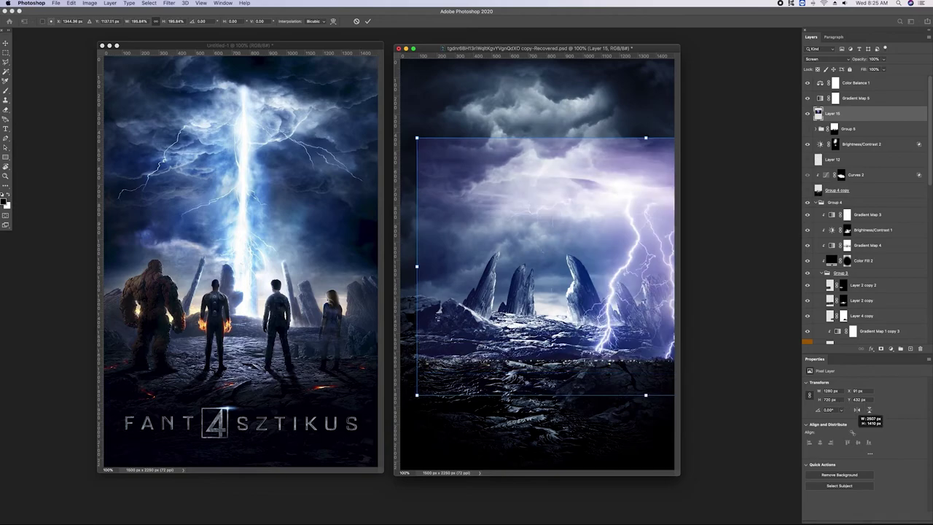
pyautogui.moveTo(681, 243); pyautogui.dragTo(584, 210)
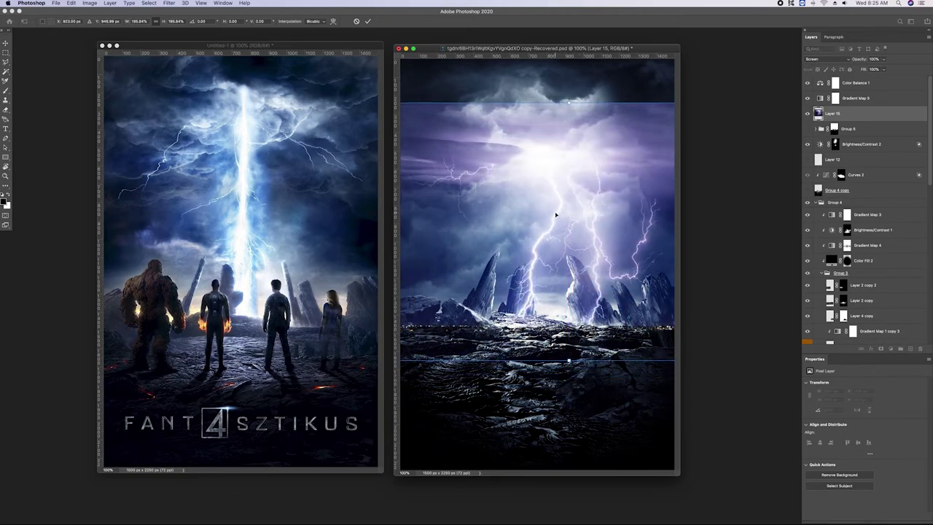
pyautogui.moveTo(575, 207)
pyautogui.mouseDown()
pyautogui.moveTo(564, 214)
pyautogui.moveTo(573, 214)
pyautogui.mouseUp()
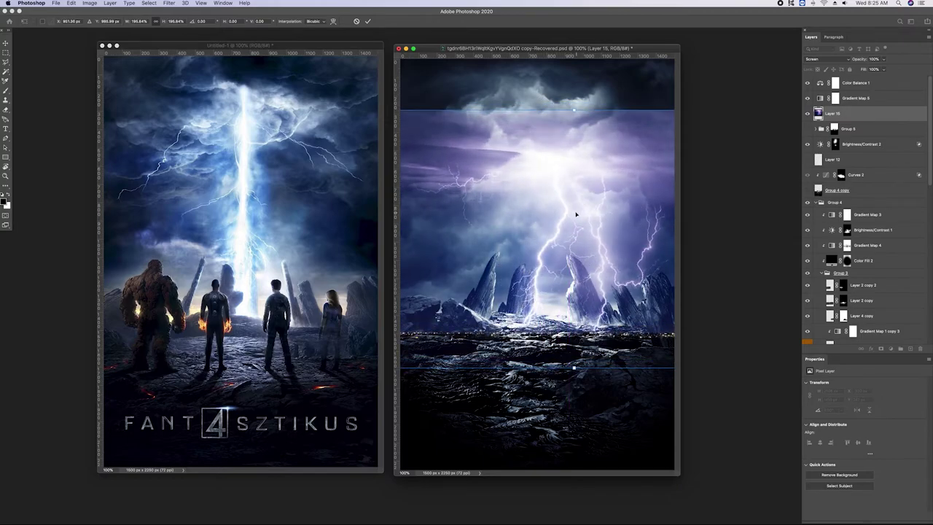
pyautogui.press('Return')
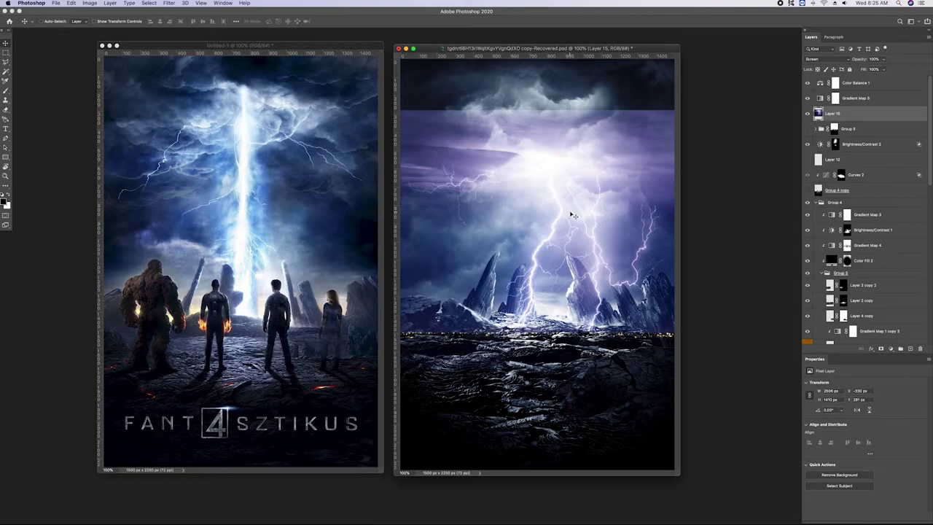
# Hide the lightning with a layer mask and paint the violet bolt back in between the rock spires
pyautogui.keyDown('alt'); pyautogui.click(881, 351); pyautogui.keyUp('alt')
pyautogui.press('b')
pyautogui.moveTo(510, 335)
pyautogui.mouseDown()
pyautogui.moveTo(525, 146)
pyautogui.moveTo(562, 277)
pyautogui.moveTo(576, 139)
pyautogui.moveTo(496, 138)
pyautogui.mouseUp()
pyautogui.moveTo(620, 102)
pyautogui.mouseDown()
pyautogui.moveTo(510, 139)
pyautogui.moveTo(627, 146)
pyautogui.mouseUp()
pyautogui.press('x')
pyautogui.moveTo(579, 182)
pyautogui.mouseDown()
pyautogui.moveTo(583, 328)
pyautogui.moveTo(601, 291)
pyautogui.moveTo(583, 175)
pyautogui.moveTo(525, 147)
pyautogui.moveTo(510, 178)
pyautogui.mouseUp()
pyautogui.press('x')
pyautogui.moveTo(513, 146)
pyautogui.mouseDown()
pyautogui.moveTo(576, 193)
pyautogui.moveTo(543, 306)
pyautogui.moveTo(561, 321)
pyautogui.moveTo(518, 332)
pyautogui.mouseUp()
pyautogui.press('x')
pyautogui.press('x')
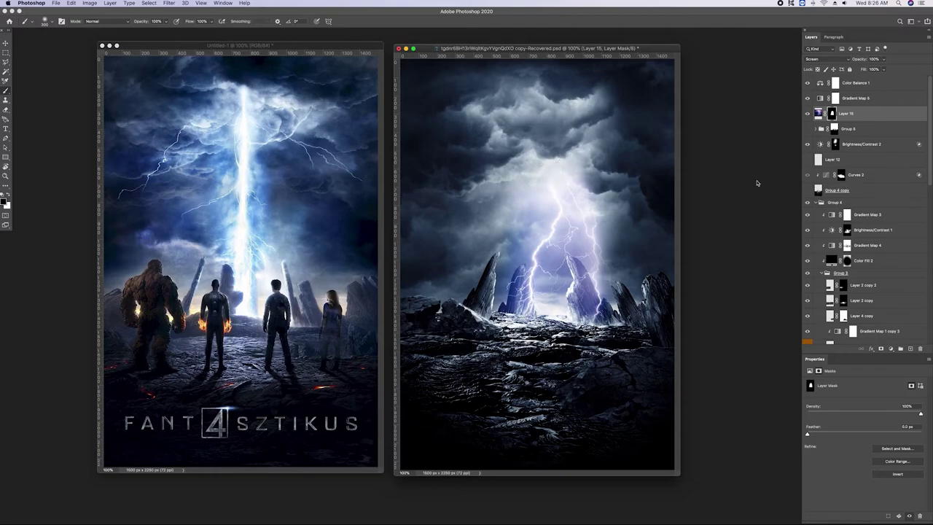
# Add a Curves adjustment above Layer 8 copy 2, raising the black point output to 43
pyautogui.scroll(-3, 874, 255)
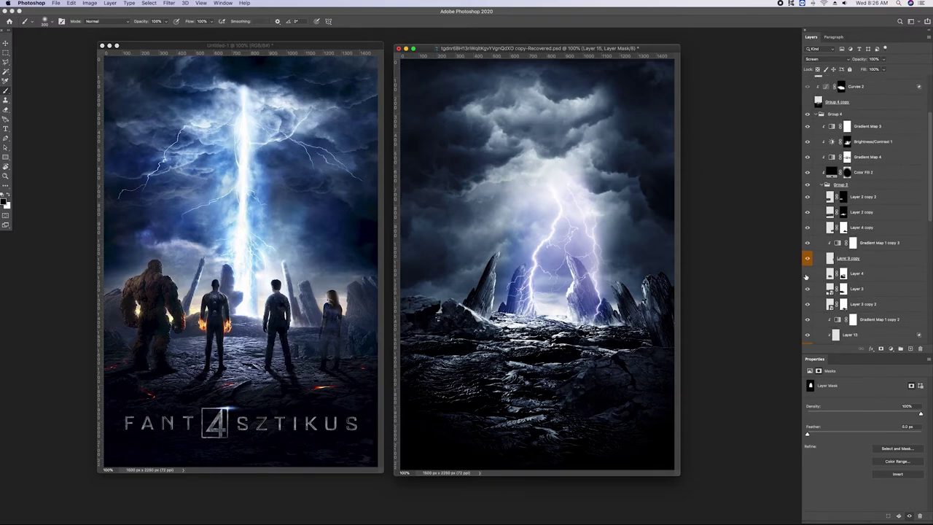
pyautogui.click(855, 260)
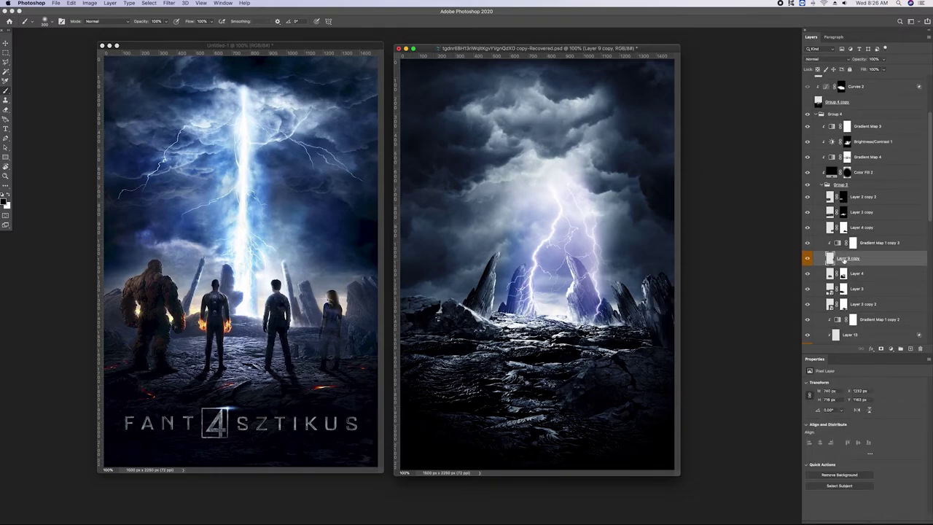
pyautogui.scroll(-3, 844, 260)
pyautogui.click(860, 276)
pyautogui.scroll(-1, 806, 296)
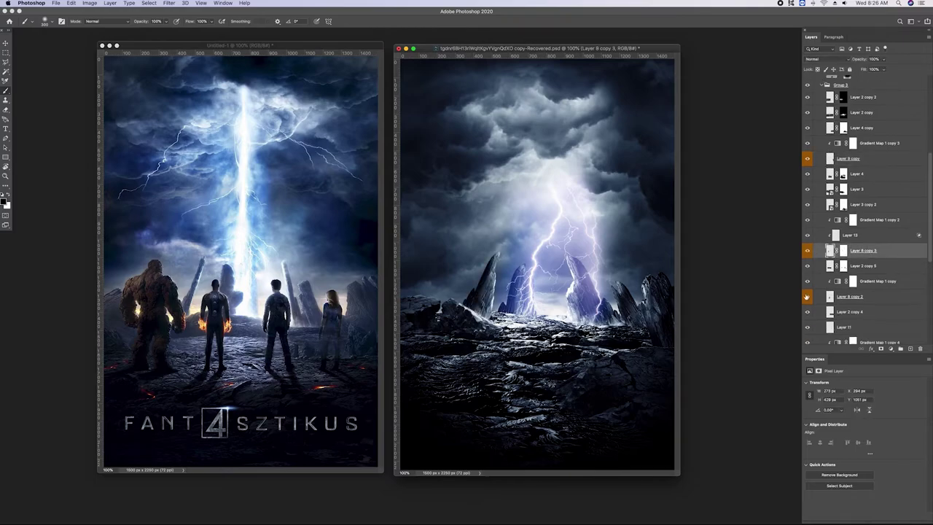
pyautogui.click(860, 296)
pyautogui.click(890, 349)
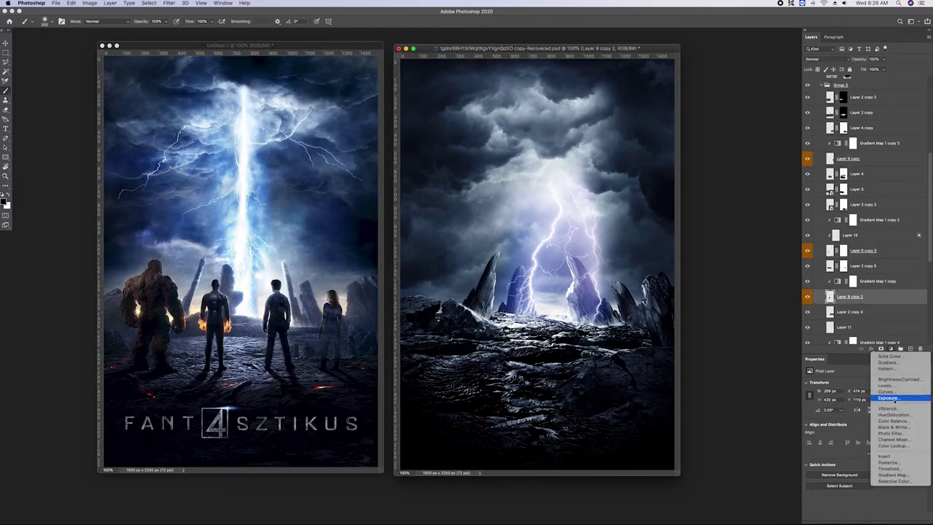
pyautogui.click(893, 387)
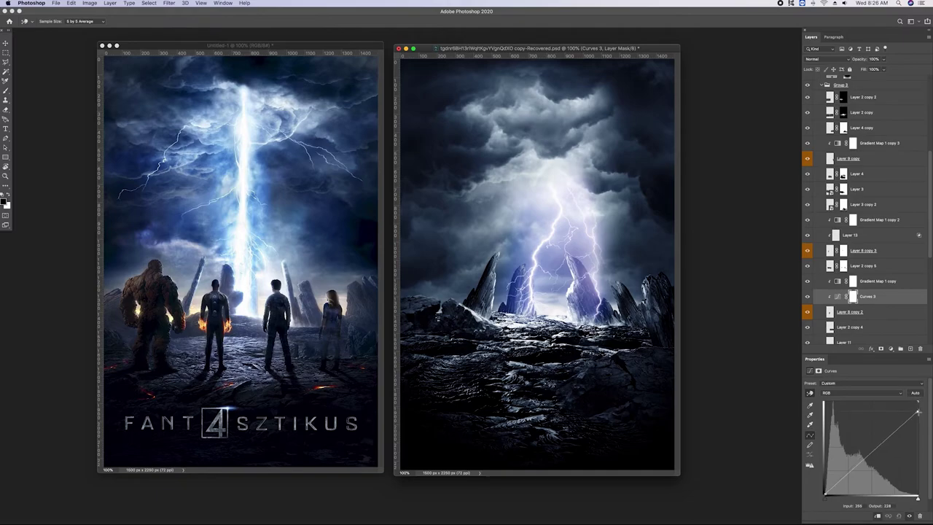
pyautogui.moveTo(825, 495)
pyautogui.mouseDown()
pyautogui.moveTo(818, 454)
pyautogui.moveTo(811, 475)
pyautogui.mouseUp()
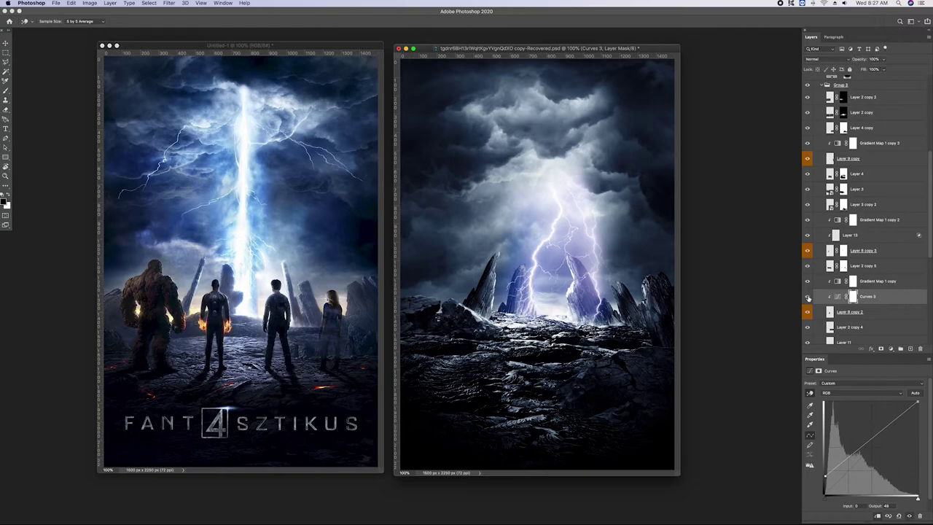
# Dismiss the adjustment list and hide all panels to view the poster clean
pyautogui.press('b')
pyautogui.hotkey('alt', ']')
pyautogui.click(890, 347)
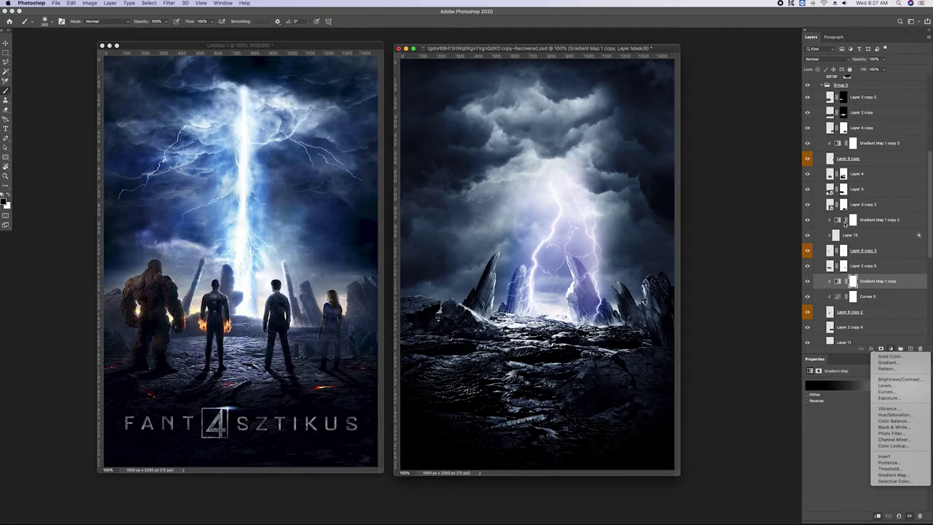
pyautogui.click(567, 207)
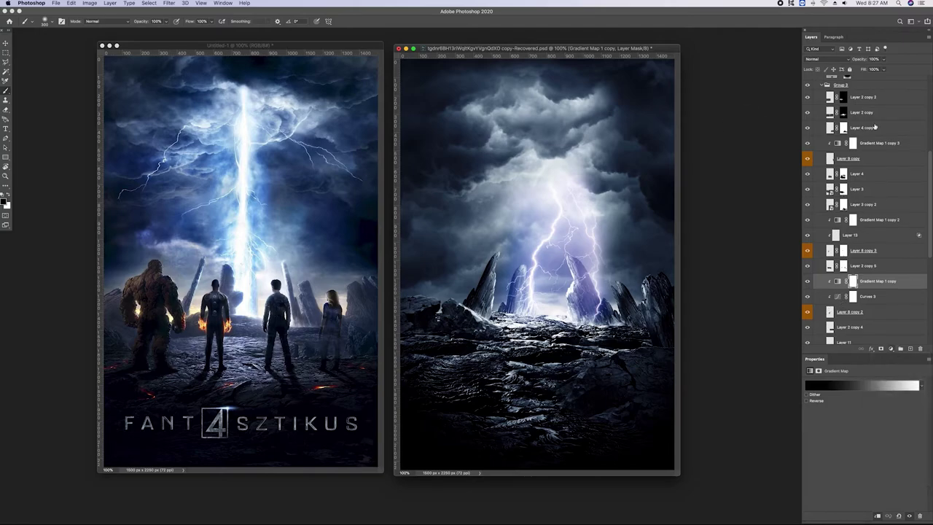
pyautogui.press('Tab')
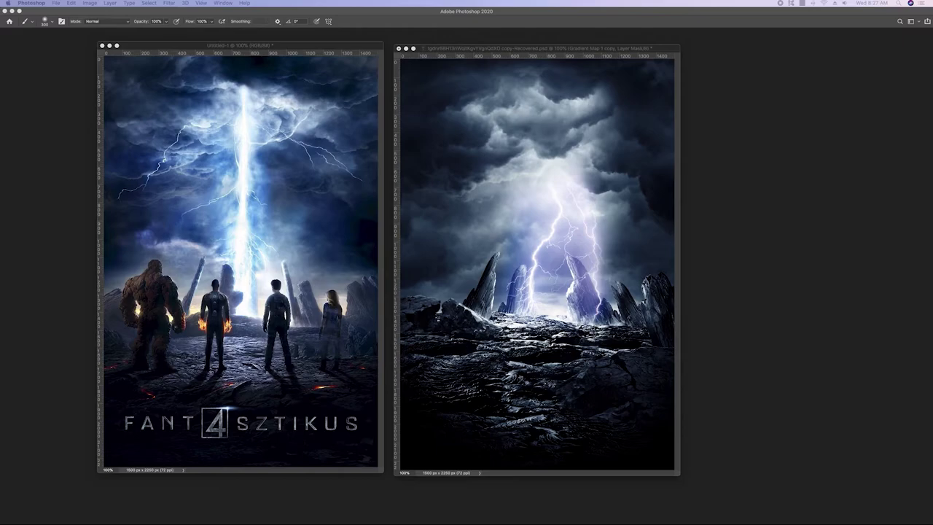
pyautogui.click(592, 258)
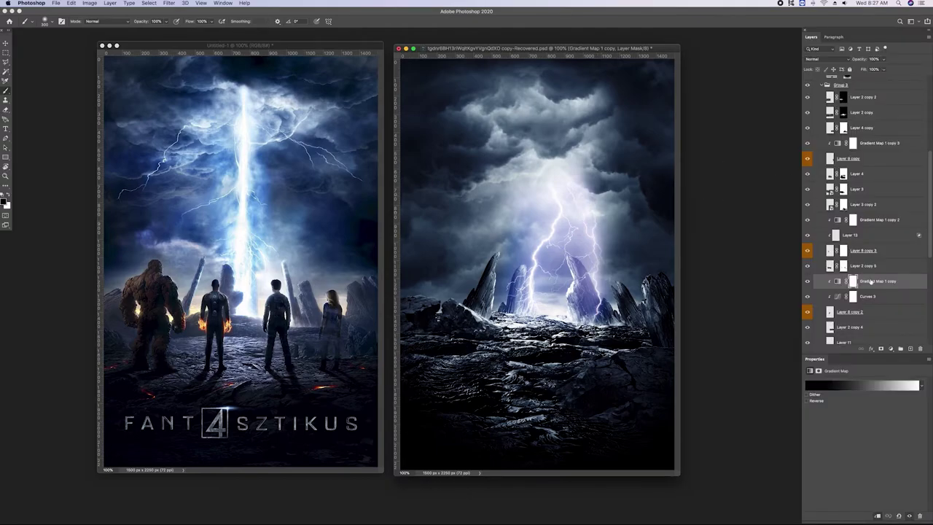
pyautogui.hotkey('ctrl', 'v')
pyautogui.click(826, 59)
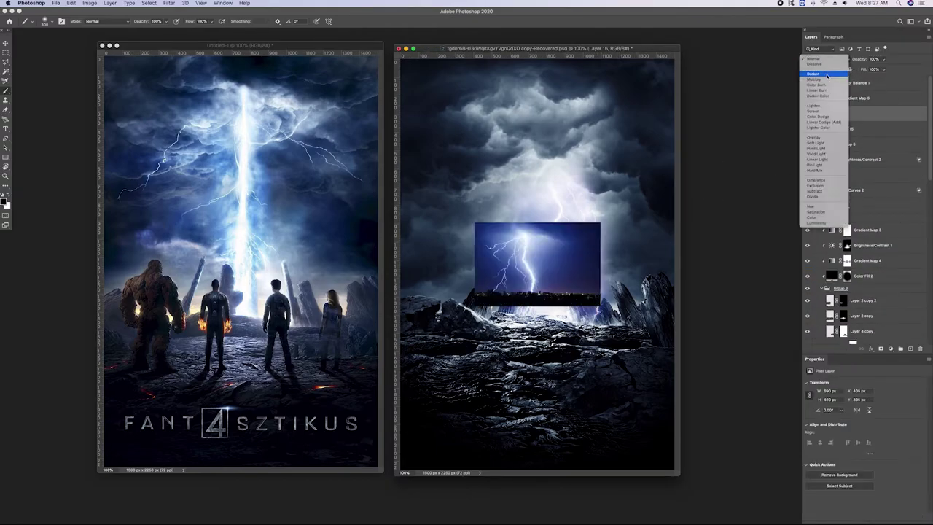
pyautogui.click(815, 110)
pyautogui.hotkey('ctrl', 't')
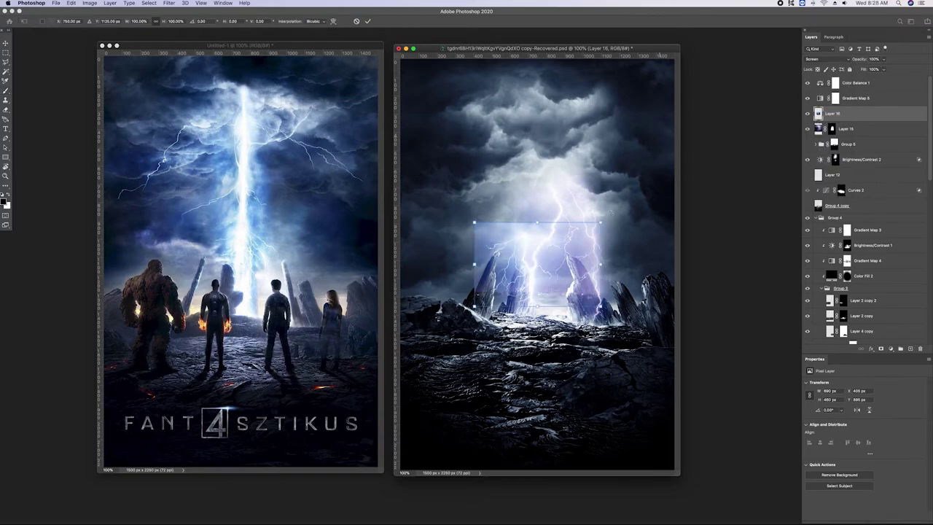
pyautogui.moveTo(600, 222); pyautogui.dragTo(625, 95)
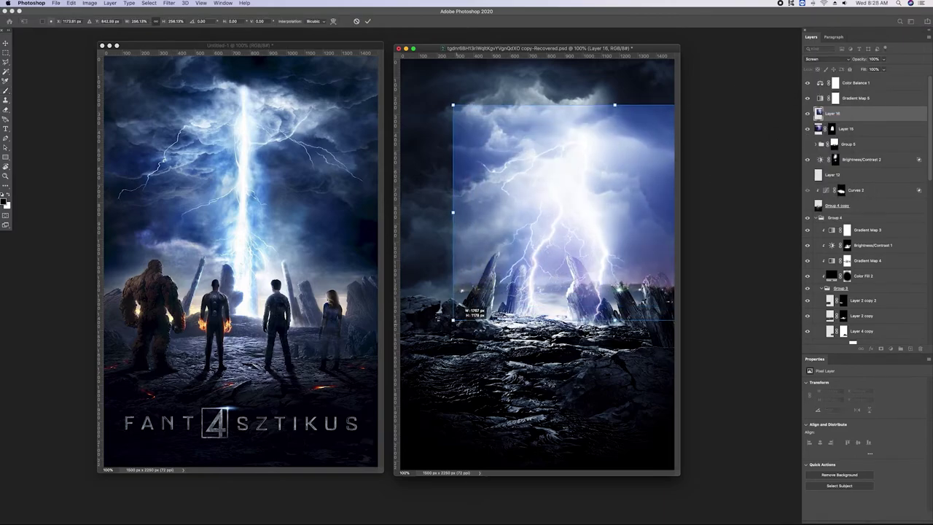
pyautogui.moveTo(646, 260); pyautogui.dragTo(590, 298)
pyautogui.moveTo(682, 182); pyautogui.dragTo(667, 240)
pyautogui.moveTo(585, 222)
pyautogui.mouseDown()
pyautogui.moveTo(636, 235)
pyautogui.moveTo(561, 299)
pyautogui.mouseUp()
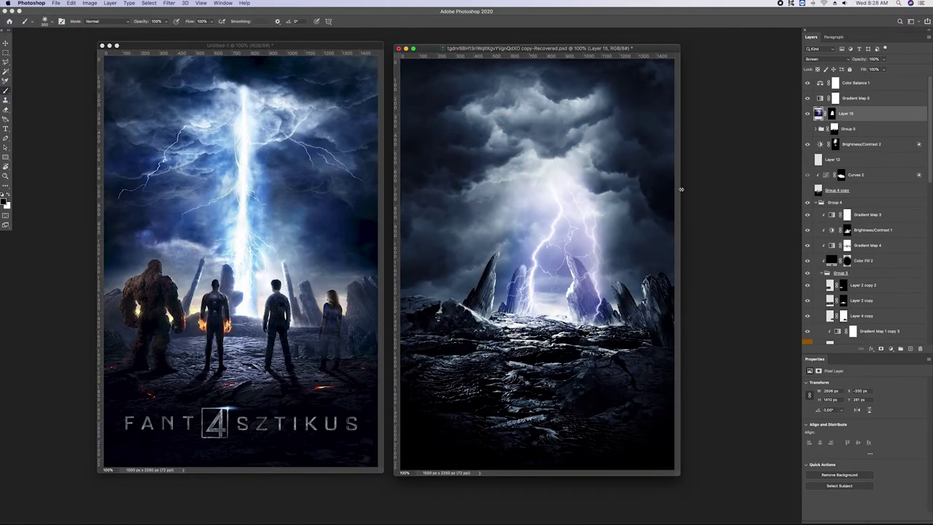
pyautogui.press('v')
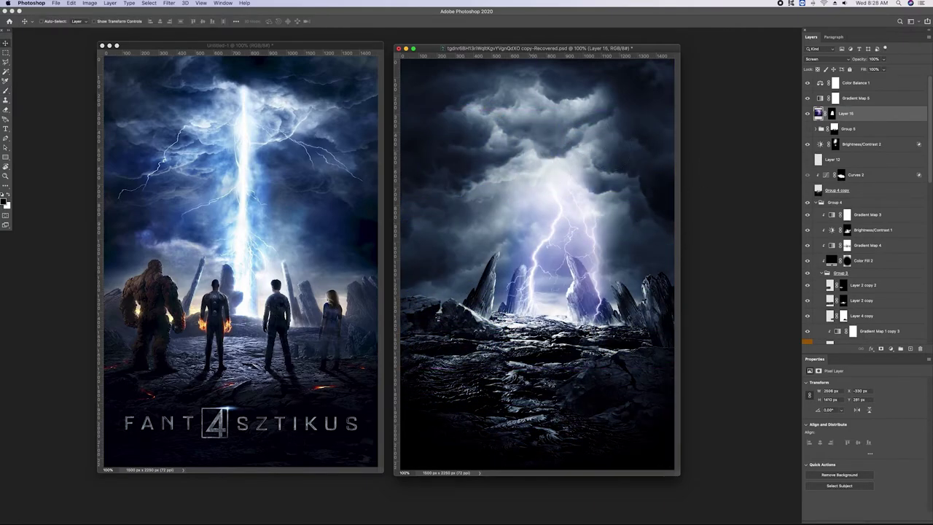
pyautogui.press('Tab')
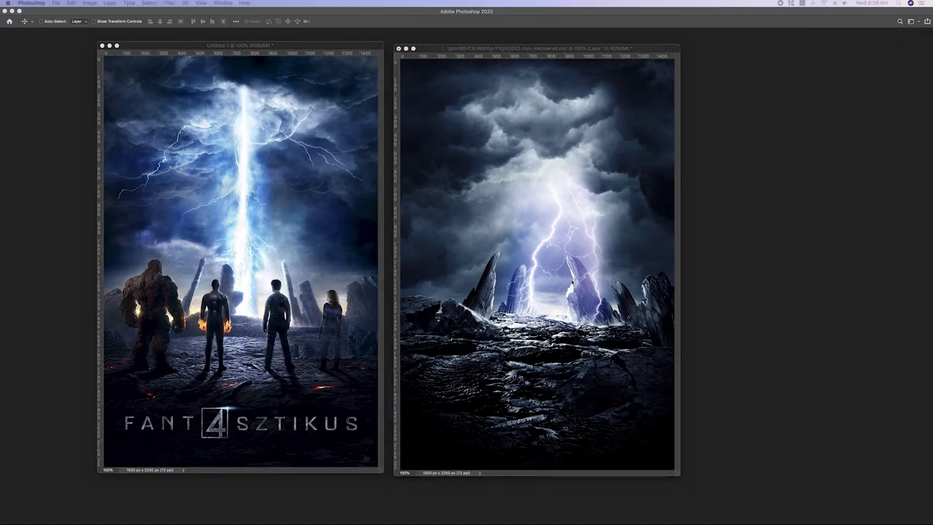
pyautogui.press('Tab')
pyautogui.hotkey('ctrl', 'v')
# Blend the Layer 16 lightning as Screen and enlarge and reposition it near the canvas centre
pyautogui.click(828, 59)
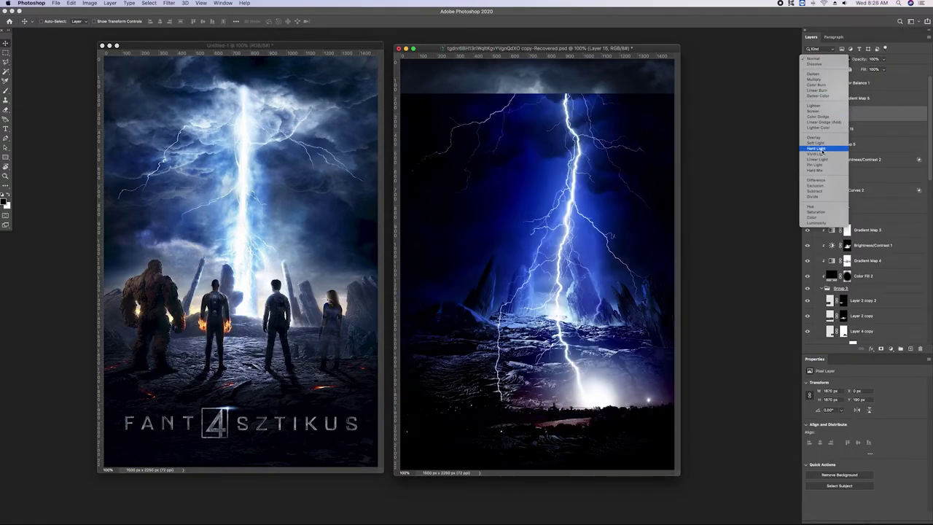
pyautogui.click(813, 110)
pyautogui.hotkey('ctrl', 't')
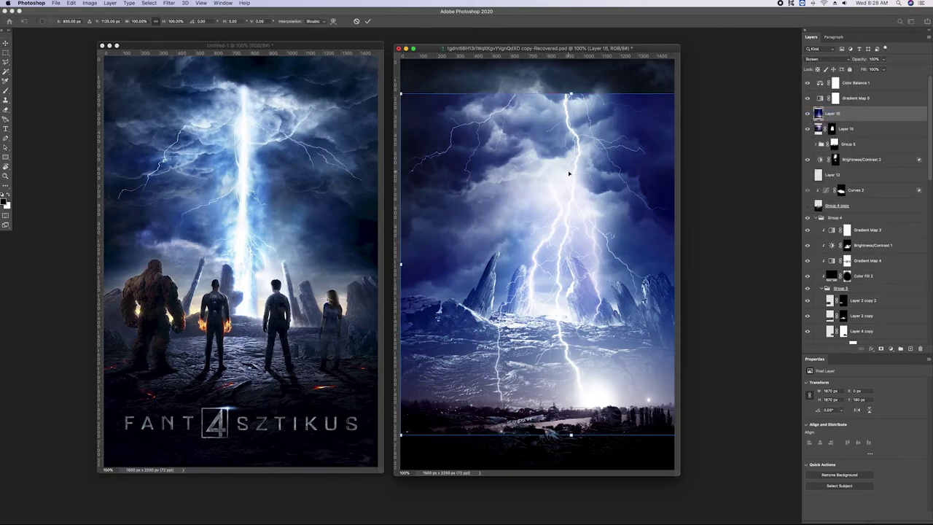
pyautogui.hotkey('ctrl', '0')
pyautogui.moveTo(799, 409); pyautogui.dragTo(758, 379)
pyautogui.moveTo(645, 154); pyautogui.dragTo(648, 185)
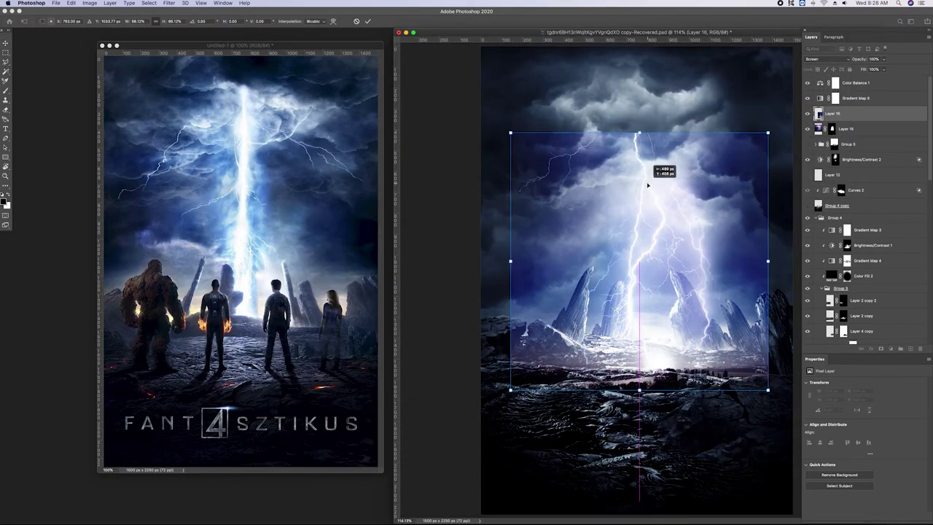
pyautogui.moveTo(649, 142); pyautogui.dragTo(649, 127)
pyautogui.moveTo(768, 117); pyautogui.dragTo(794, 90)
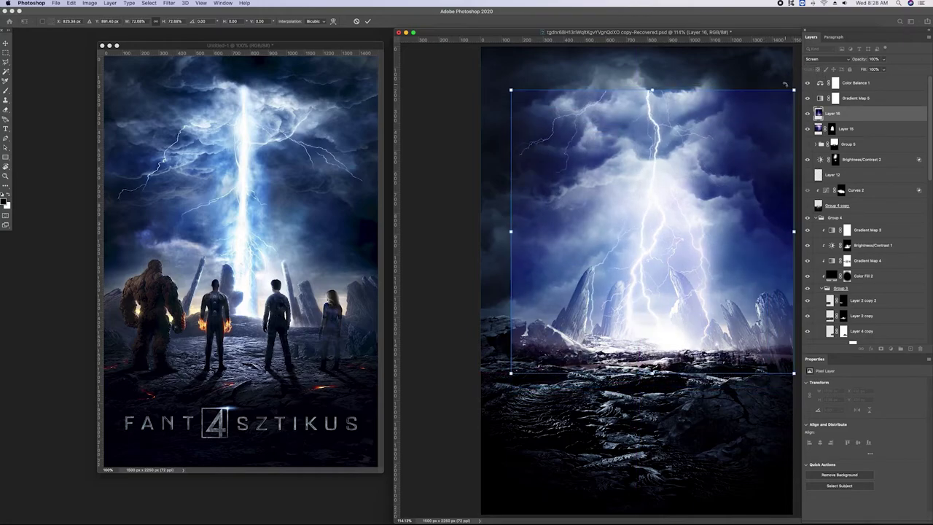
pyautogui.press('Return')
# Darken the lightning with a Levels black input of 79 and shift it down-left
pyautogui.hotkey('ctrl', 'l')
pyautogui.moveTo(707, 177); pyautogui.dragTo(734, 178)
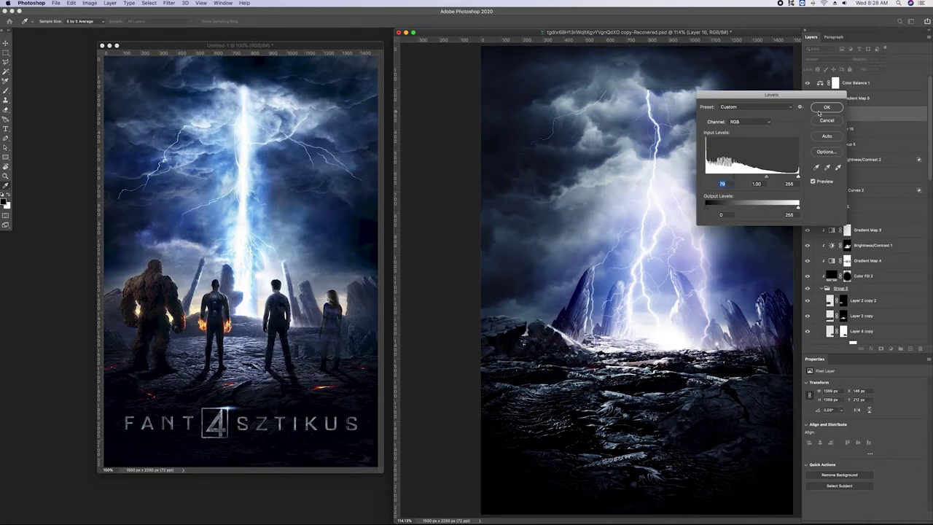
pyautogui.click(826, 107)
pyautogui.moveTo(675, 131)
pyautogui.mouseDown()
pyautogui.moveTo(666, 150)
pyautogui.moveTo(653, 150)
pyautogui.mouseUp()
# Mask Layer 16 to fade its faint branches in the upper clouds, adding empty Layer 17 above
pyautogui.click(881, 349)
pyautogui.press('b')
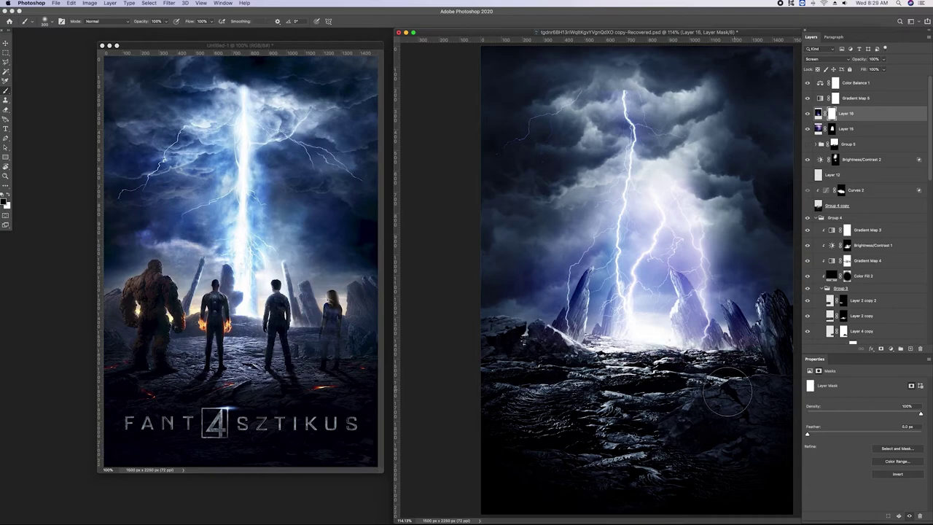
pyautogui.click(818, 114)
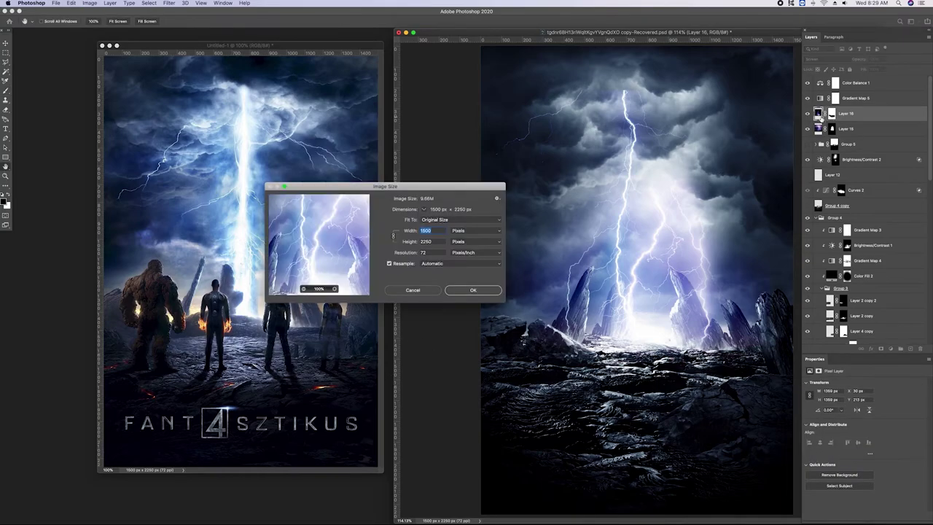
pyautogui.doubleClick(819, 114)
pyautogui.scroll(-4, 830, 211)
pyautogui.click(813, 341)
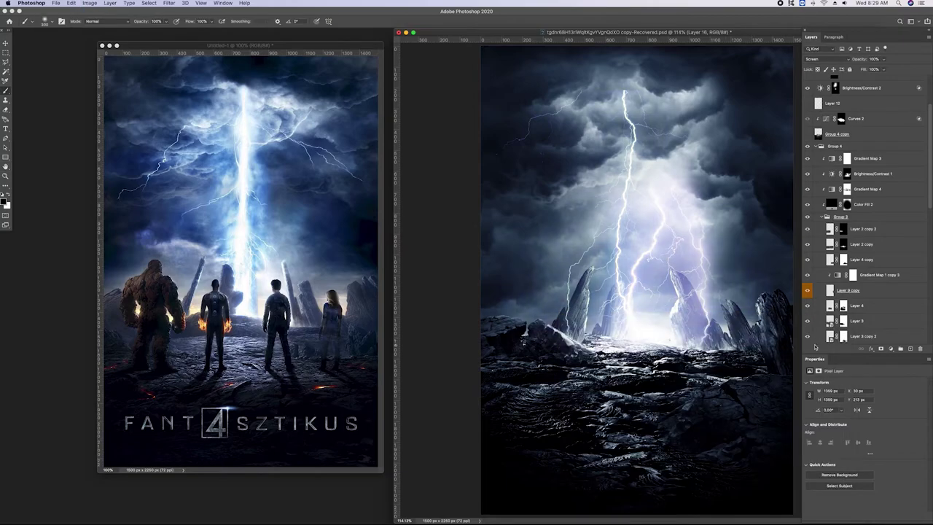
pyautogui.scroll(4, 841, 108)
pyautogui.click(831, 113)
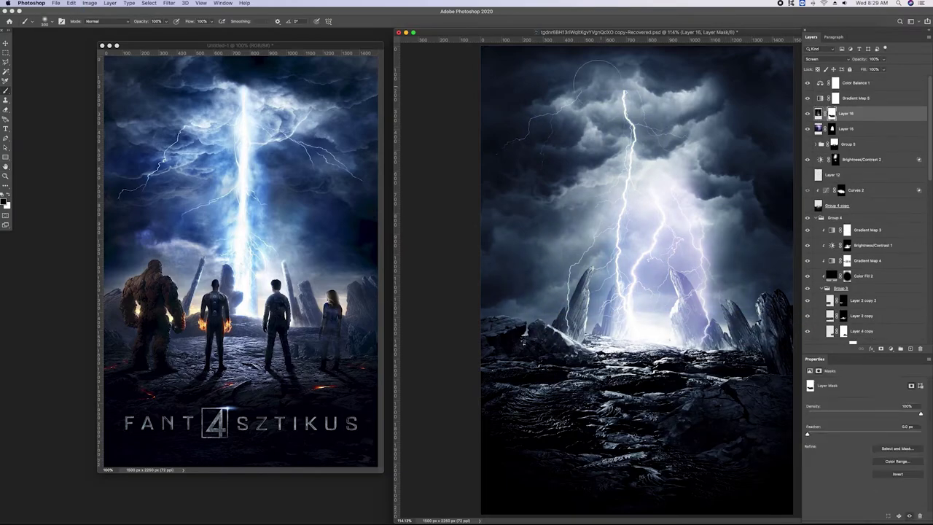
pyautogui.click(645, 126)
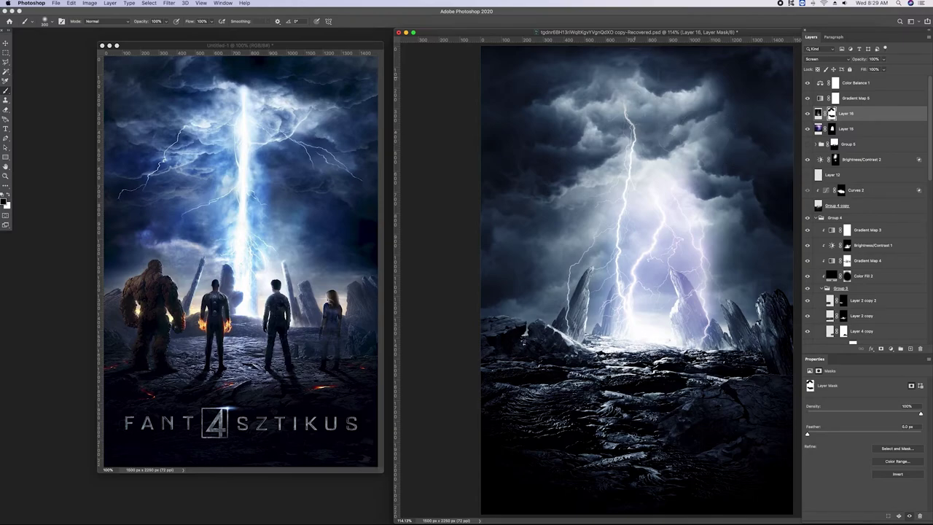
pyautogui.hotkey('ctrl', '2')
pyautogui.click(910, 349)
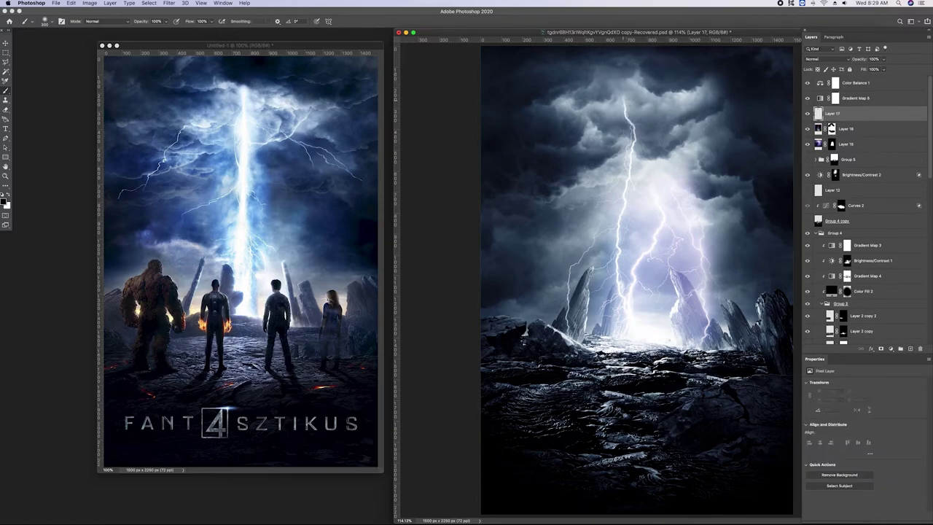
# Sample light colours from the lightning and paint a soft bright glow across the top clouds
pyautogui.keyDown('alt'); pyautogui.click(627, 95); pyautogui.keyUp('alt')
pyautogui.click(621, 100)
pyautogui.keyDown('alt'); pyautogui.click(627, 147); pyautogui.keyUp('alt')
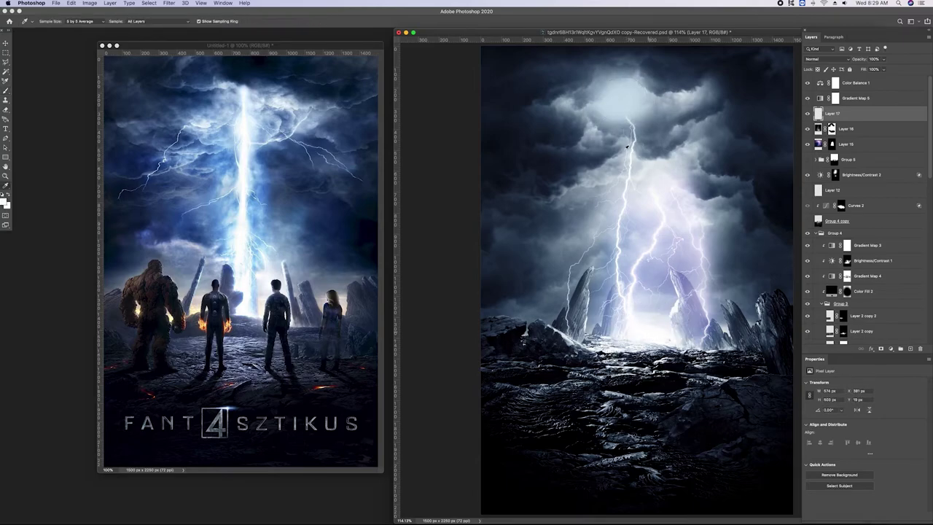
pyautogui.moveTo(620, 109)
pyautogui.mouseDown()
pyautogui.moveTo(627, 116)
pyautogui.moveTo(642, 91)
pyautogui.moveTo(656, 95)
pyautogui.mouseUp()
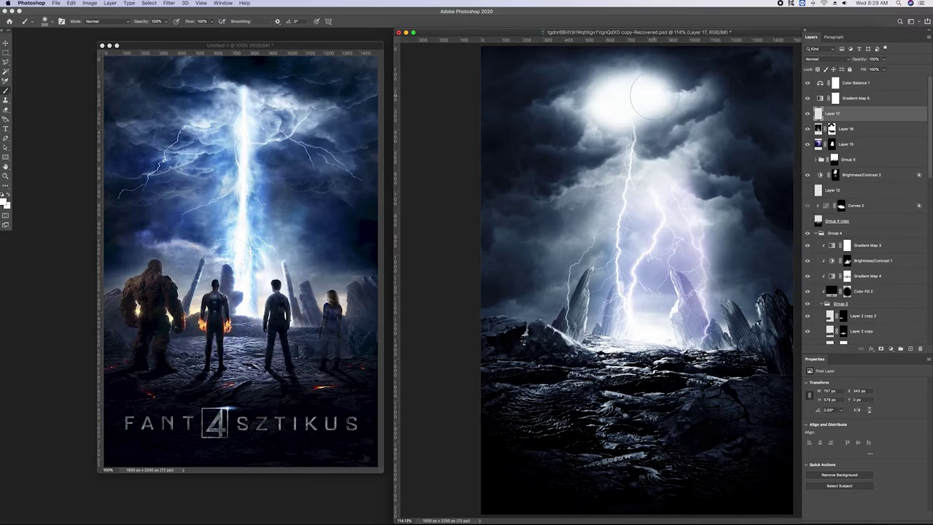
pyautogui.moveTo(569, 94); pyautogui.dragTo(589, 98)
# Set the glow layer to Overlay with Underlying Layer Blend If split to 89/201
pyautogui.click(820, 58)
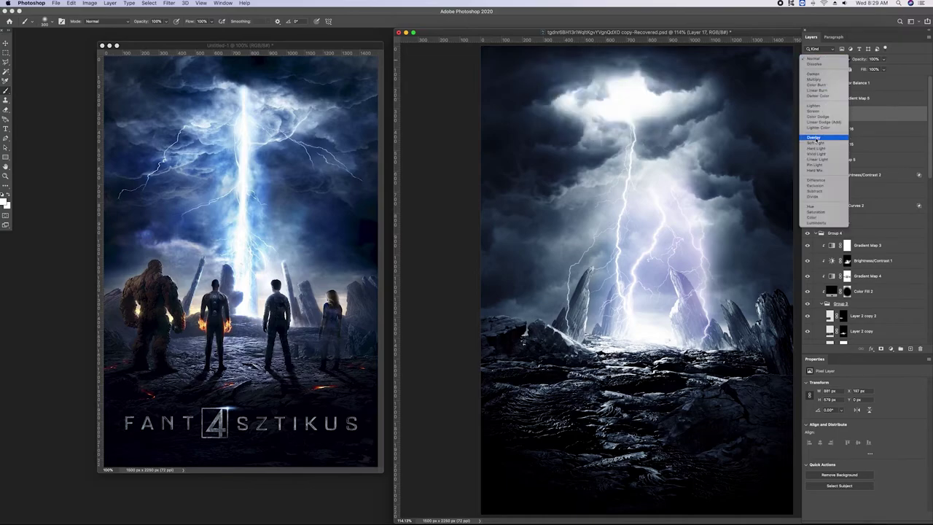
pyautogui.click(814, 138)
pyautogui.doubleClick(885, 119)
pyautogui.moveTo(661, 461)
pyautogui.mouseDown()
pyautogui.moveTo(736, 456)
pyautogui.moveTo(674, 461)
pyautogui.mouseUp()
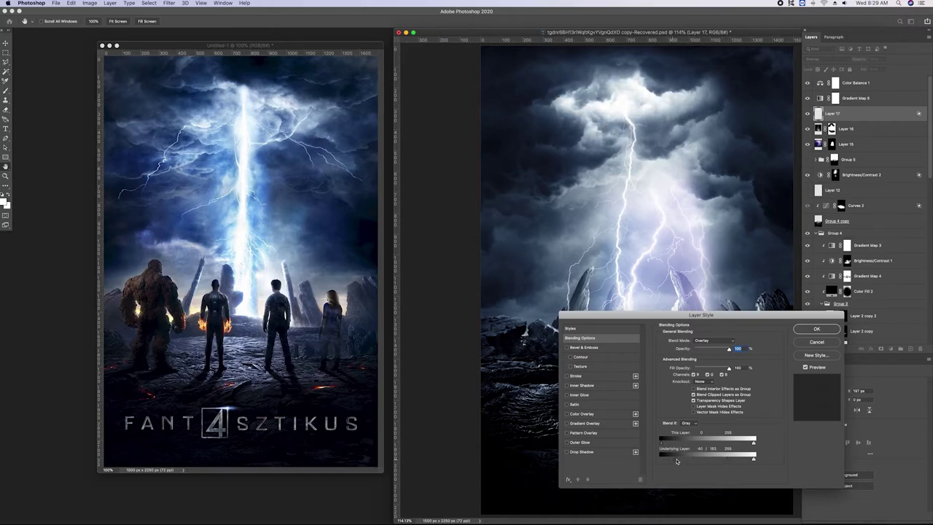
pyautogui.click(817, 329)
pyautogui.click(818, 144)
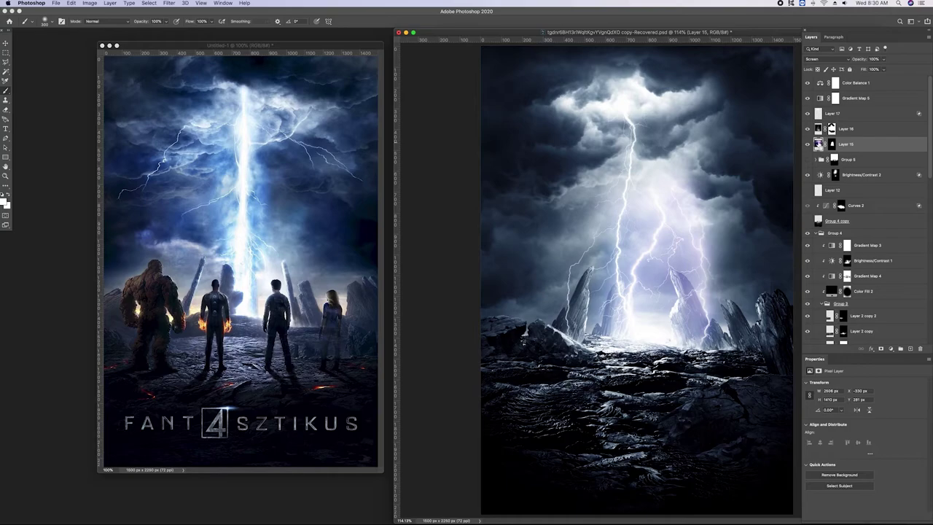
# Desaturate Layer 15 and darken it with a Levels black input of 72
pyautogui.hotkey('ctrl', 'shift', 'u')
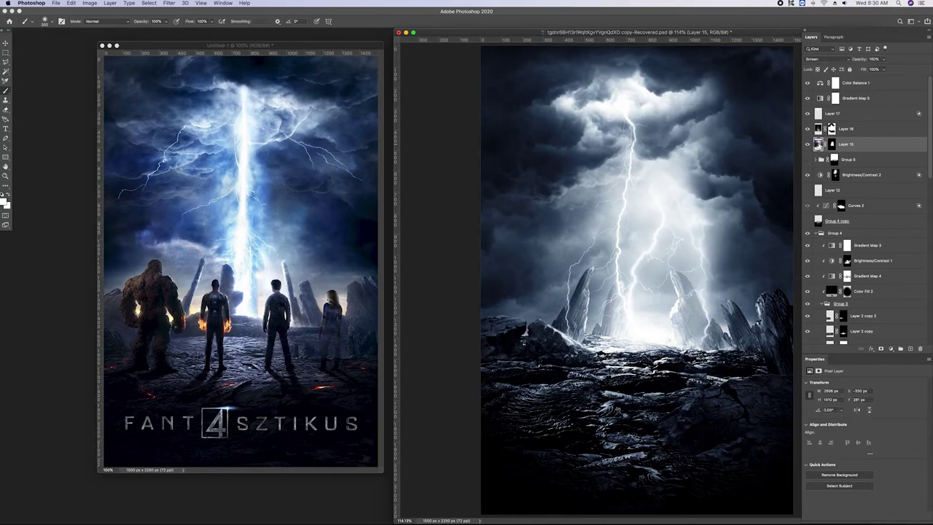
pyautogui.click(832, 144)
pyautogui.click(820, 144)
pyautogui.hotkey('ctrl', 'l')
pyautogui.moveTo(706, 175); pyautogui.dragTo(732, 176)
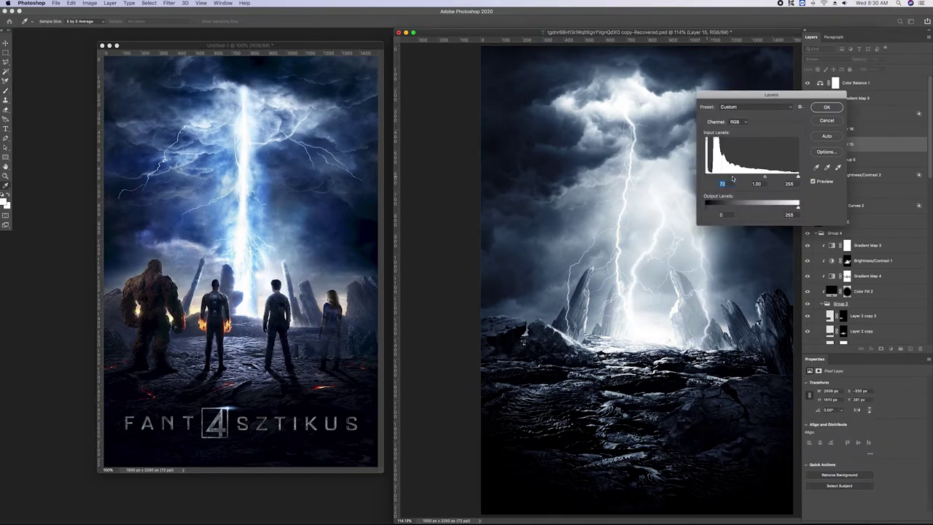
pyautogui.click(826, 106)
# Paint out Layer 15's right-hand lightning branches on its mask
pyautogui.click(832, 145)
pyautogui.moveTo(707, 188); pyautogui.dragTo(659, 271)
pyautogui.moveTo(723, 253); pyautogui.dragTo(689, 339)
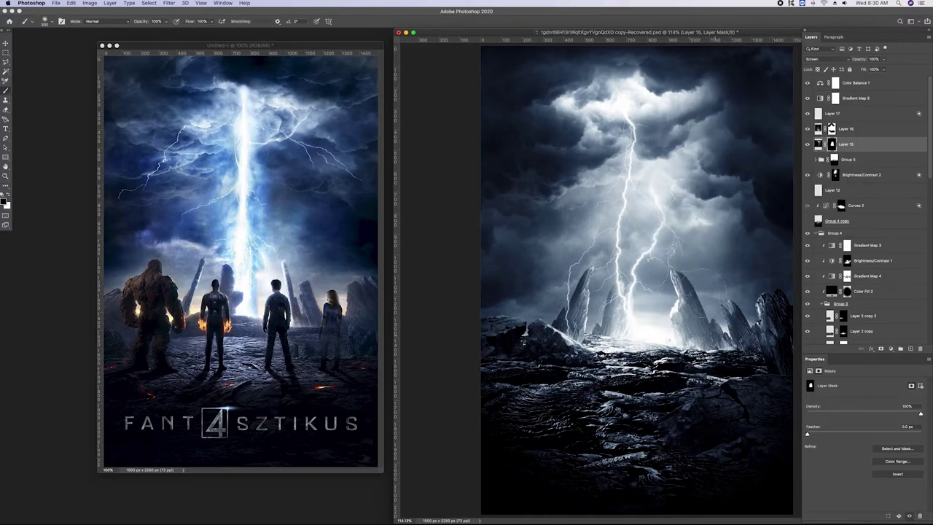
pyautogui.moveTo(701, 173); pyautogui.dragTo(652, 298)
pyautogui.moveTo(672, 232)
pyautogui.mouseDown()
pyautogui.moveTo(631, 288)
pyautogui.moveTo(636, 154)
pyautogui.moveTo(682, 211)
pyautogui.mouseUp()
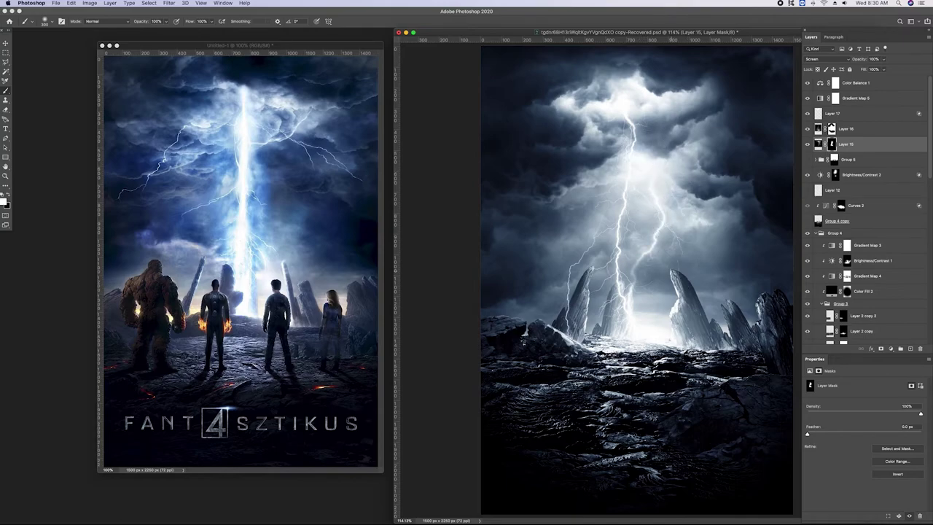
pyautogui.press('x')
# Add a Curves adjustment above Color Balance 1 and switch it to the Blue channel
pyautogui.click(860, 85)
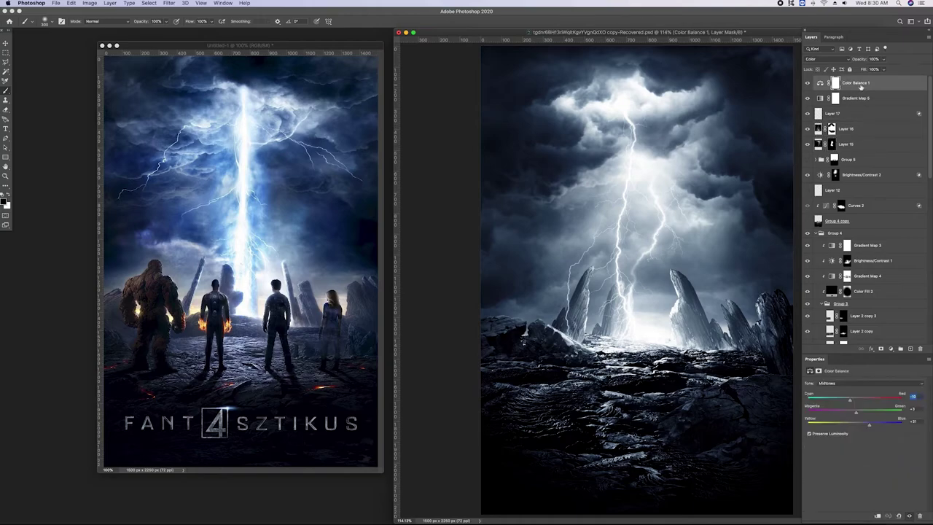
pyautogui.click(891, 350)
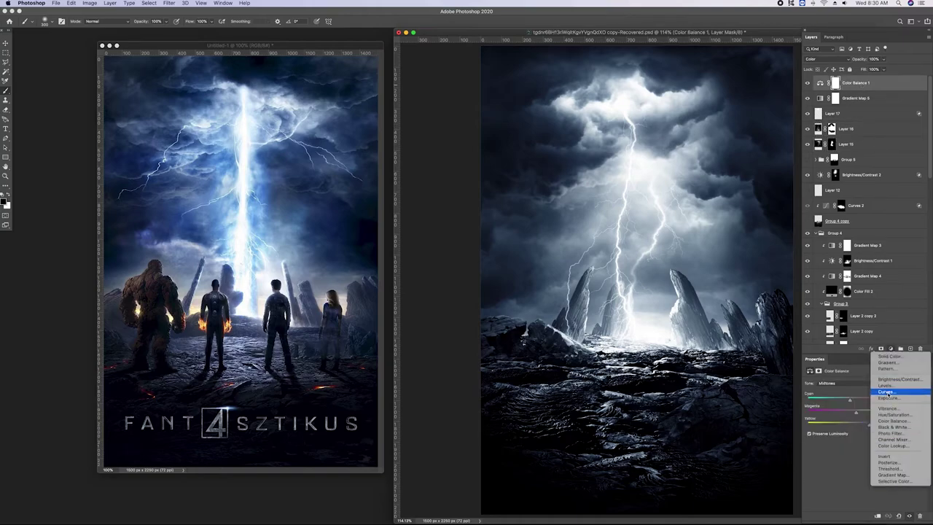
pyautogui.click(889, 394)
pyautogui.click(860, 393)
pyautogui.click(861, 420)
# Raise the Blue curve in Curves 4, invert its mask, and paint it back with a 1200 px white brush
pyautogui.moveTo(876, 443); pyautogui.dragTo(876, 428)
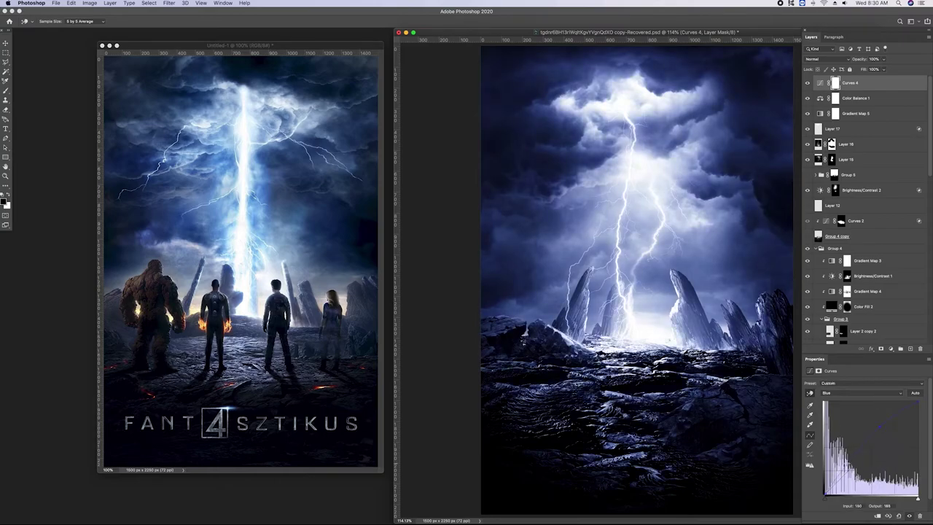
pyautogui.click(835, 83)
pyautogui.press('b')
pyautogui.hotkey('ctrl', 'i')
pyautogui.press('x')
pyautogui.press(']')
pyautogui.press(']')
pyautogui.press(']')
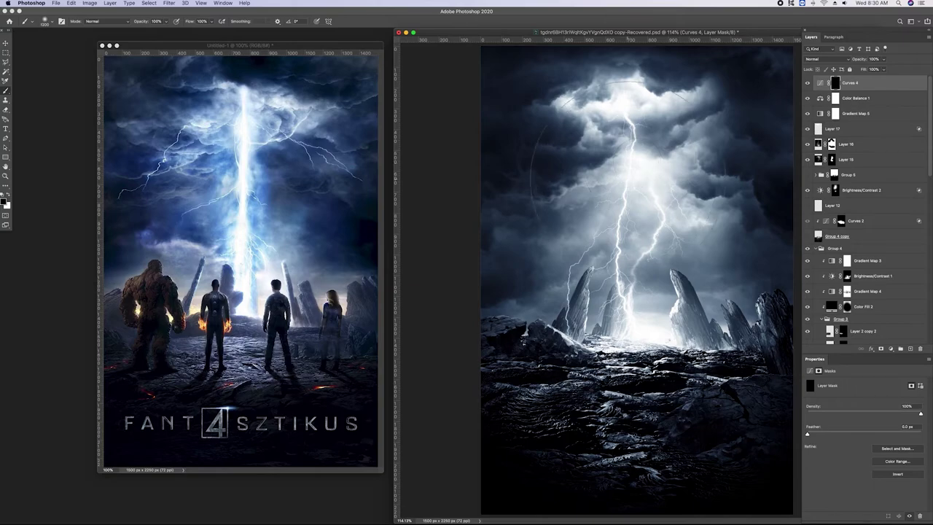
pyautogui.moveTo(634, 211); pyautogui.dragTo(635, 217)
# Pull down the Red channel curve in Curves 4 for a cooler cyan-blue scene
pyautogui.click(819, 83)
pyautogui.click(860, 393)
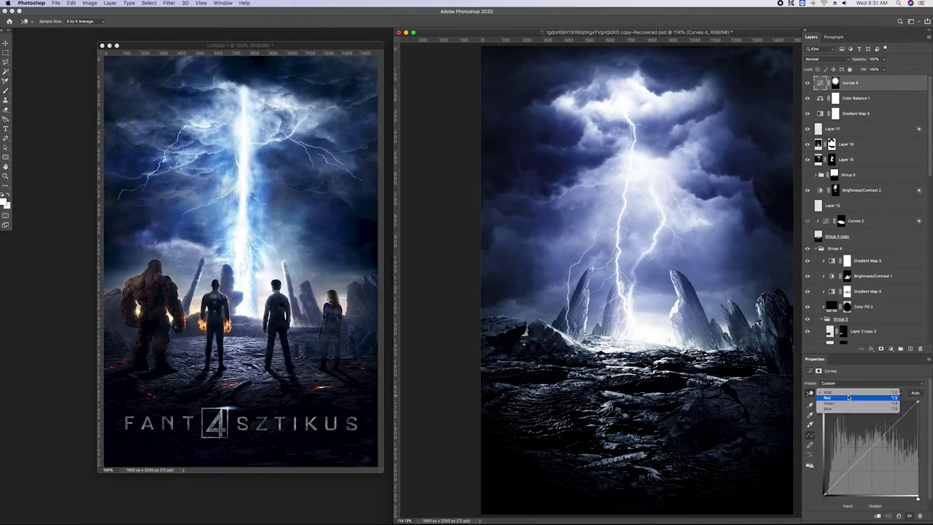
pyautogui.click(838, 401)
pyautogui.moveTo(870, 444); pyautogui.dragTo(882, 454)
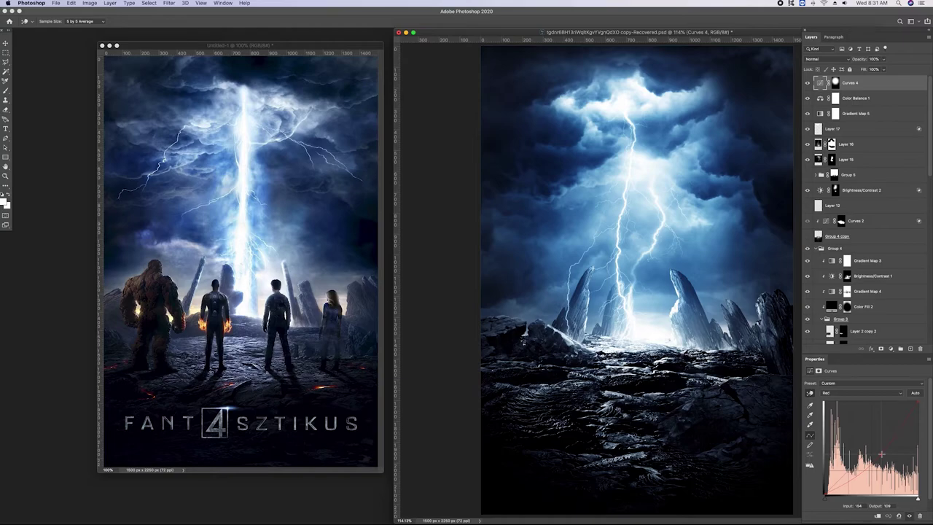
pyautogui.press('v')
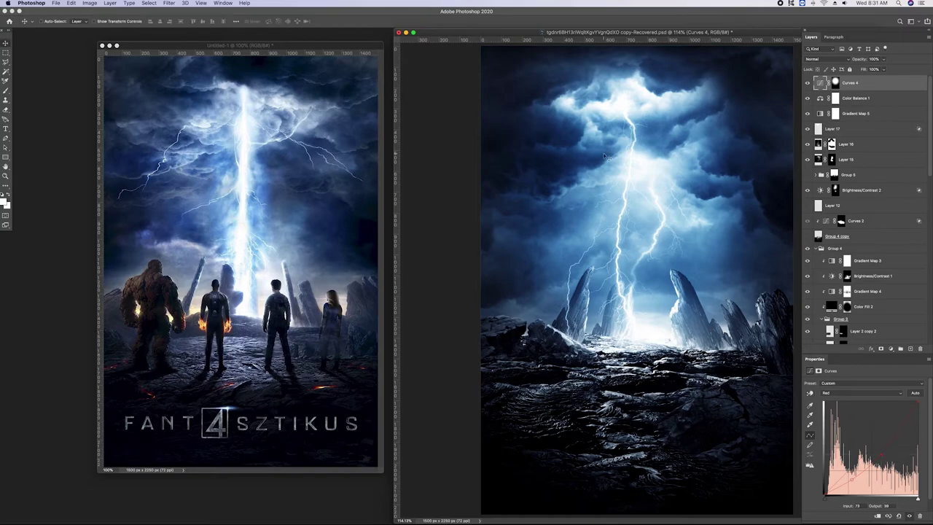
pyautogui.click(817, 146)
pyautogui.press('b')
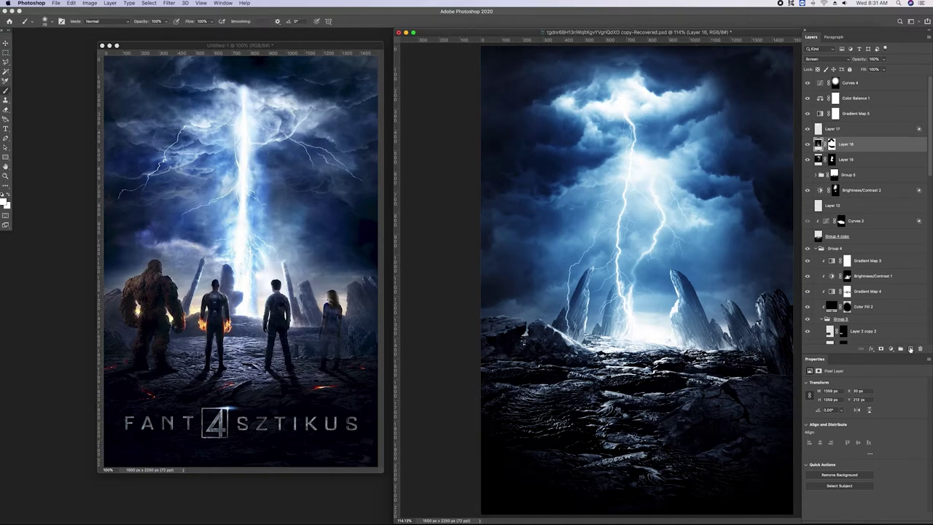
# Paint a straight bright light beam on a new layer, duplicate it, and narrow the copy
pyautogui.click(911, 349)
pyautogui.click(629, 338)
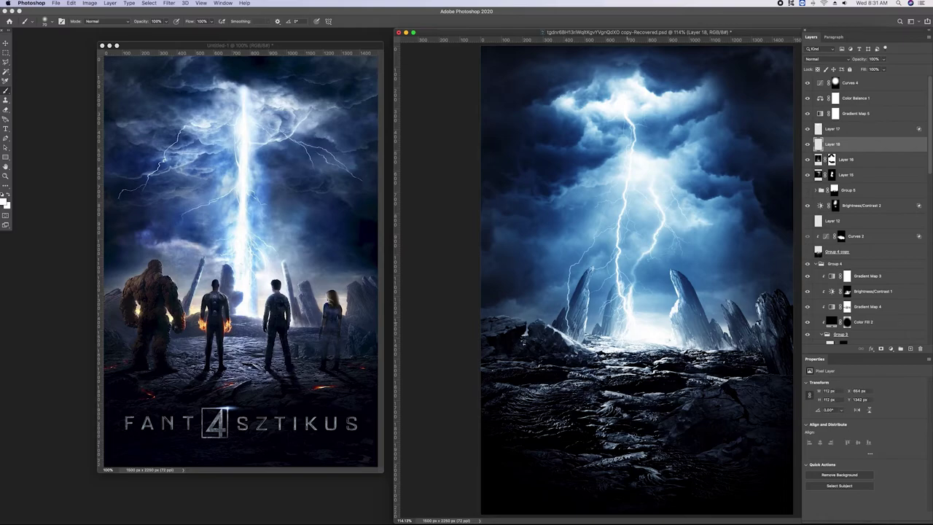
pyautogui.keyDown('shift'); pyautogui.click(627, 116); pyautogui.keyUp('shift')
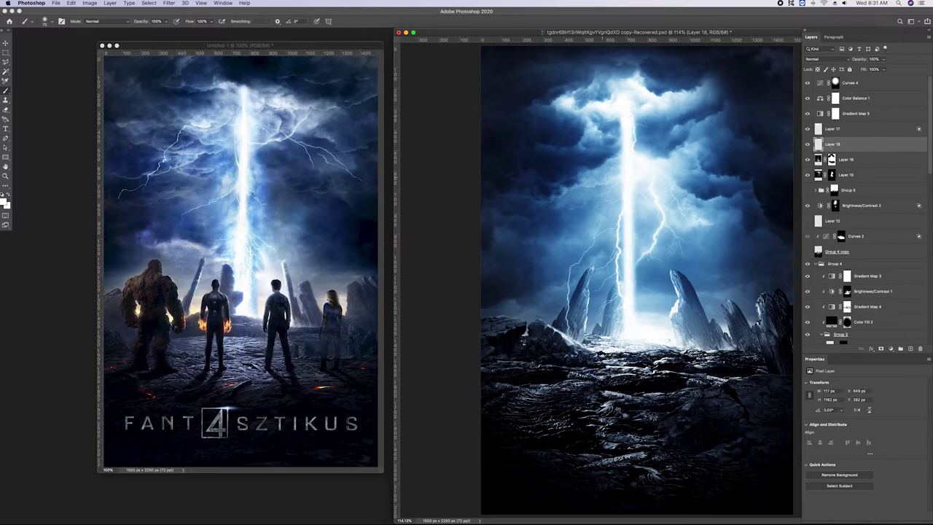
pyautogui.hotkey('ctrl', 'j')
pyautogui.hotkey('ctrl', 't')
pyautogui.moveTo(640, 227); pyautogui.dragTo(635, 230)
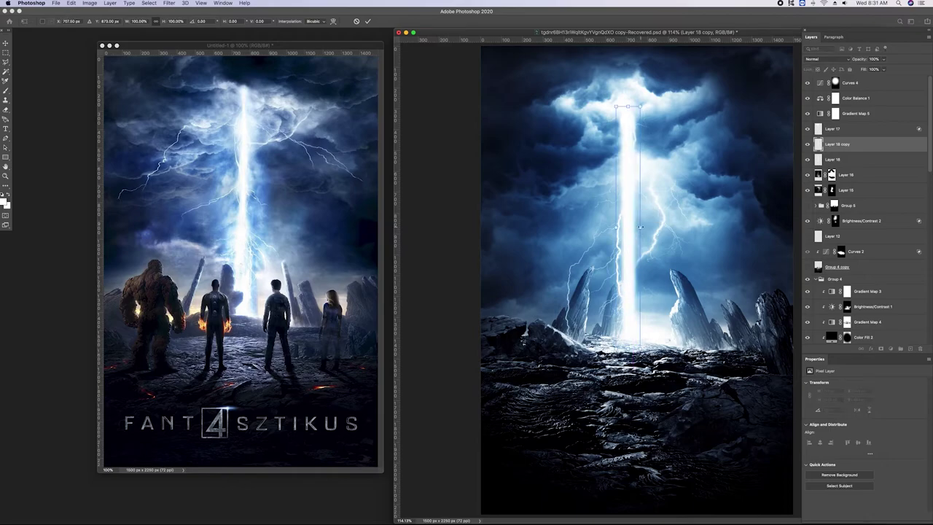
pyautogui.moveTo(640, 227); pyautogui.dragTo(632, 226)
pyautogui.press('Return')
# Blend Layer 18 as Screen at 85% opacity
pyautogui.press('b')
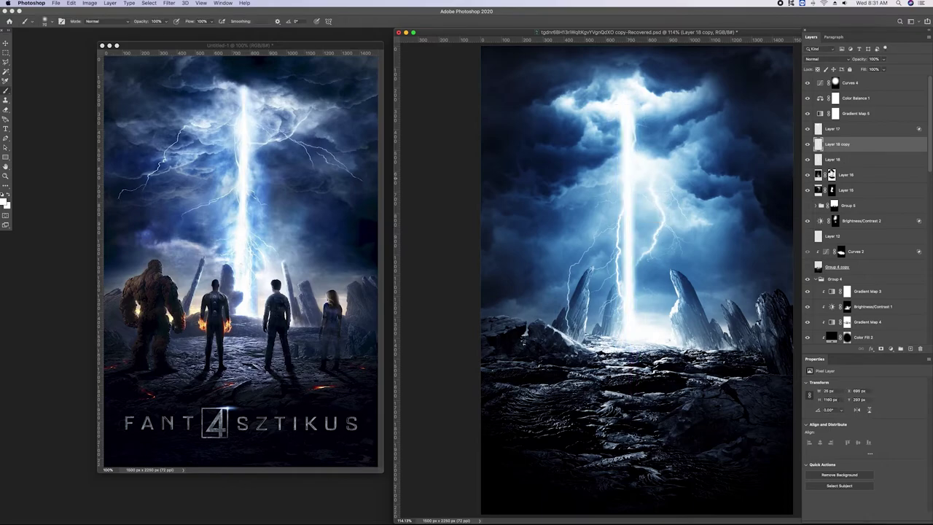
pyautogui.click(837, 159)
pyautogui.click(825, 58)
pyautogui.press('Escape')
pyautogui.moveTo(882, 58); pyautogui.dragTo(880, 68)
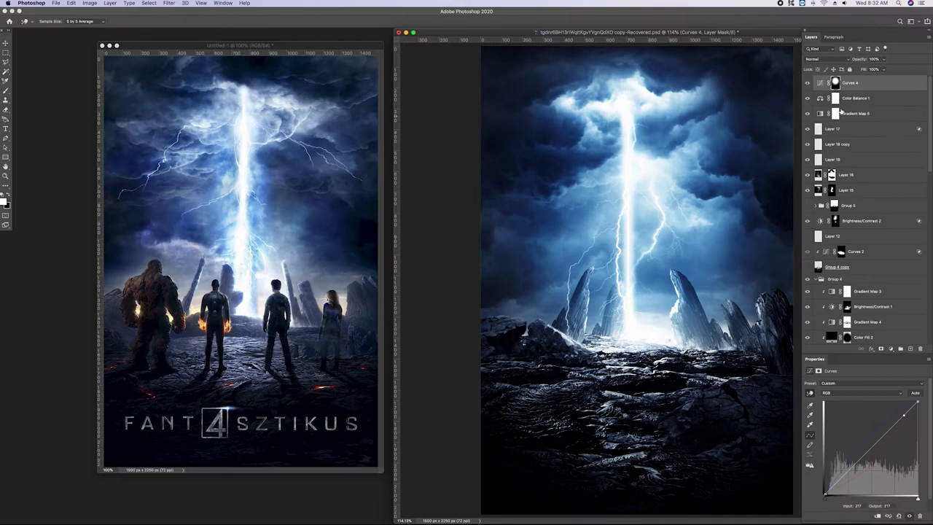
# Warp the Layer 16 lightning and reveal extra branches in the upper sky through its mask
pyautogui.click(841, 175)
pyautogui.press('v')
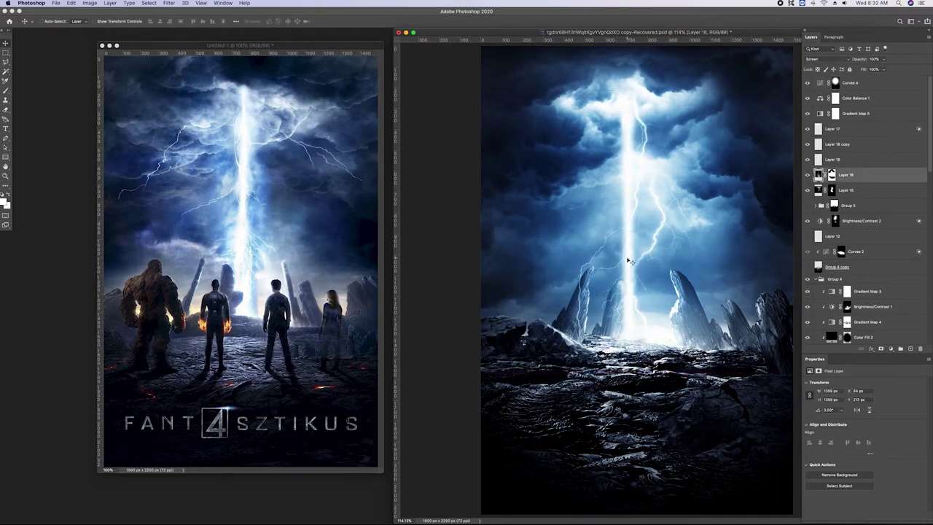
pyautogui.hotkey('ctrl', 't')
pyautogui.rightClick(635, 204)
pyautogui.press('Return')
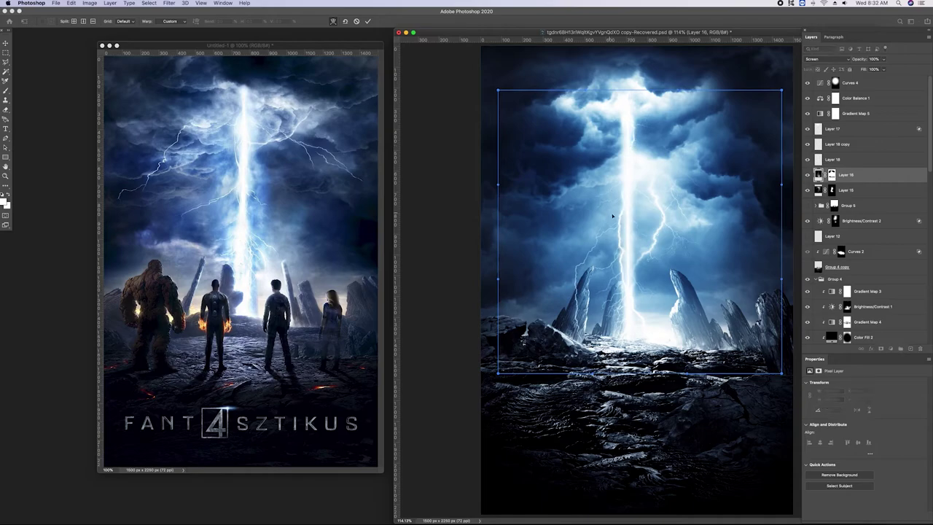
pyautogui.press('Return')
pyautogui.click(832, 175)
pyautogui.moveTo(638, 121); pyautogui.dragTo(652, 133)
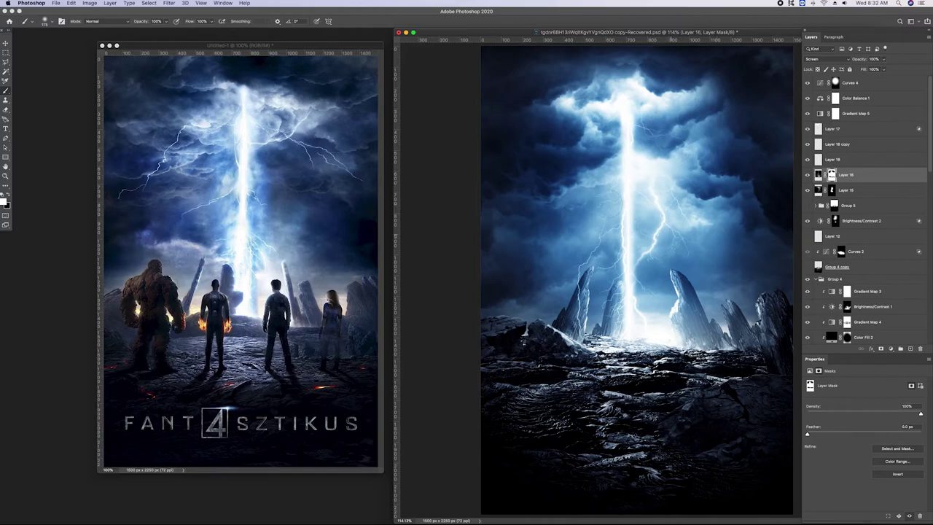
# Add a new empty Layer 19 above Color Balance 1 for smoke painting
pyautogui.click(832, 190)
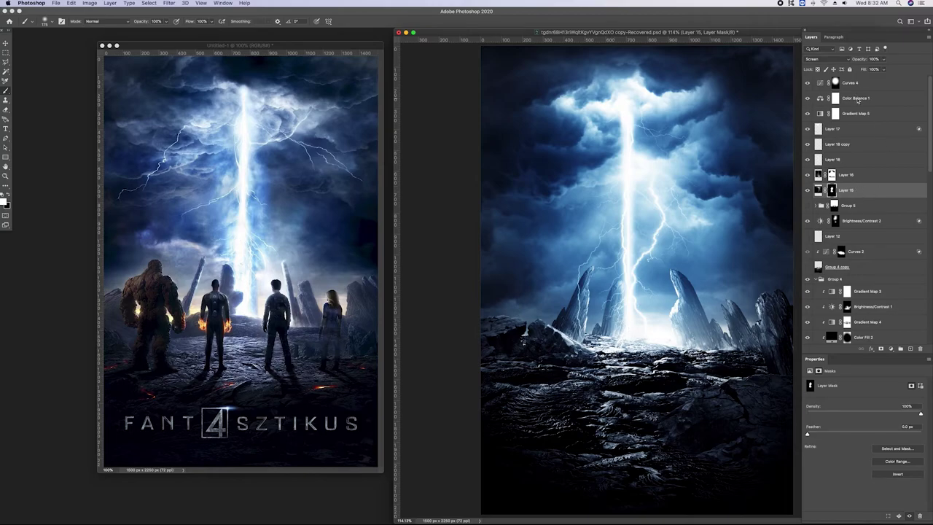
pyautogui.click(858, 101)
pyautogui.click(911, 349)
pyautogui.rightClick(648, 330)
# Paint soft smoke around the light beam's base with the mysmoke brush
pyautogui.doubleClick(666, 413)
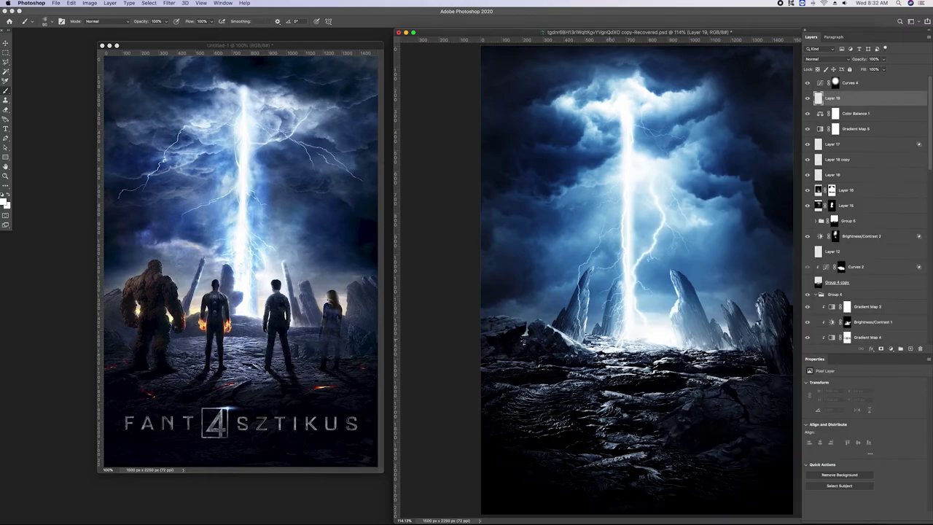
pyautogui.moveTo(602, 337)
pyautogui.mouseDown()
pyautogui.moveTo(589, 334)
pyautogui.moveTo(674, 340)
pyautogui.mouseUp()
pyautogui.moveTo(619, 321); pyautogui.dragTo(623, 248)
# Blend the smoke layer as Screen at 76% opacity, then add empty Layer 20 above
pyautogui.click(823, 58)
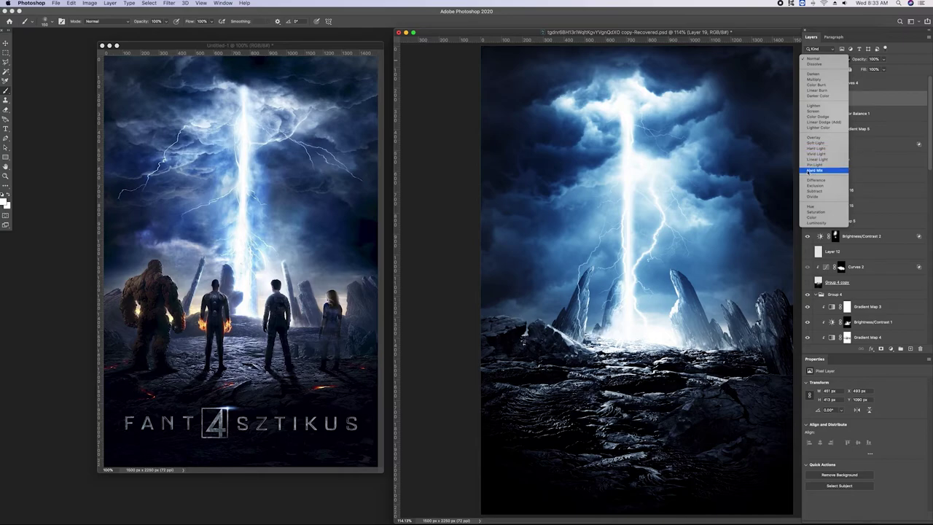
pyautogui.click(819, 111)
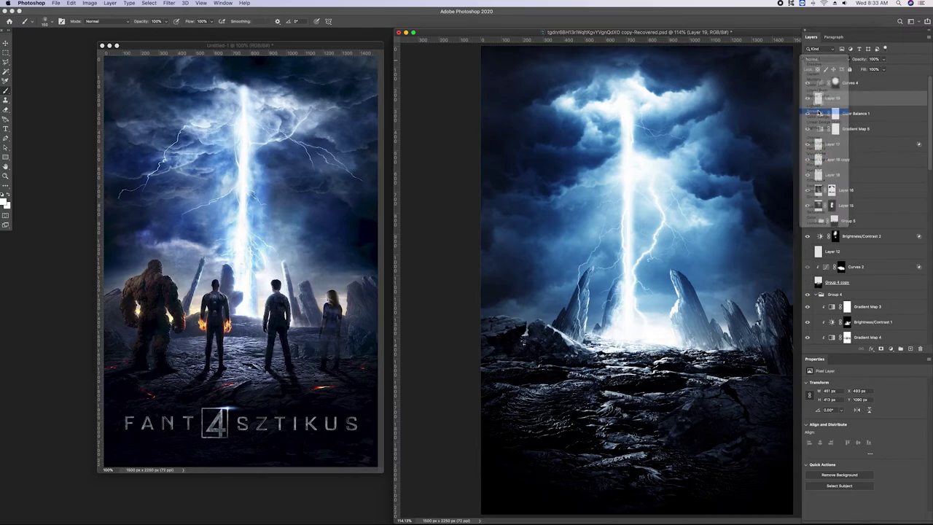
pyautogui.moveTo(883, 59); pyautogui.dragTo(876, 69)
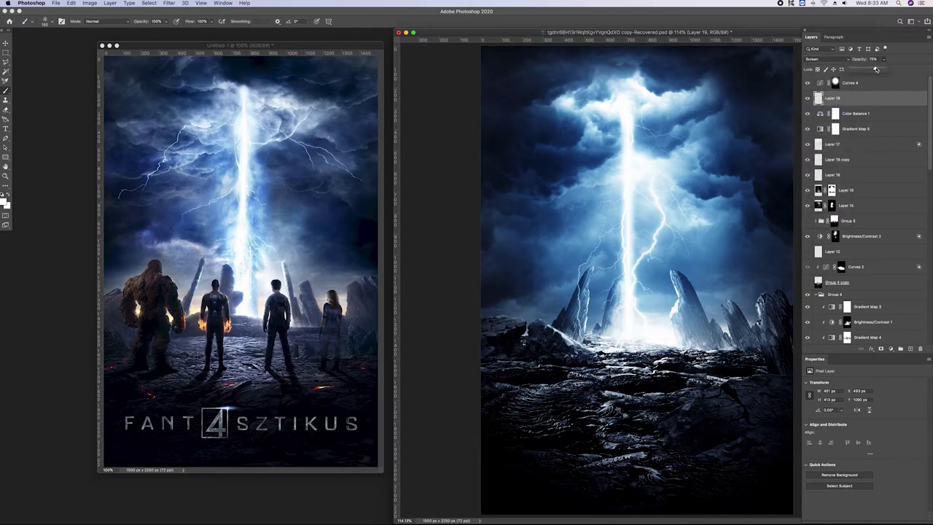
pyautogui.click(807, 98)
pyautogui.click(807, 98)
pyautogui.click(807, 98)
pyautogui.click(910, 349)
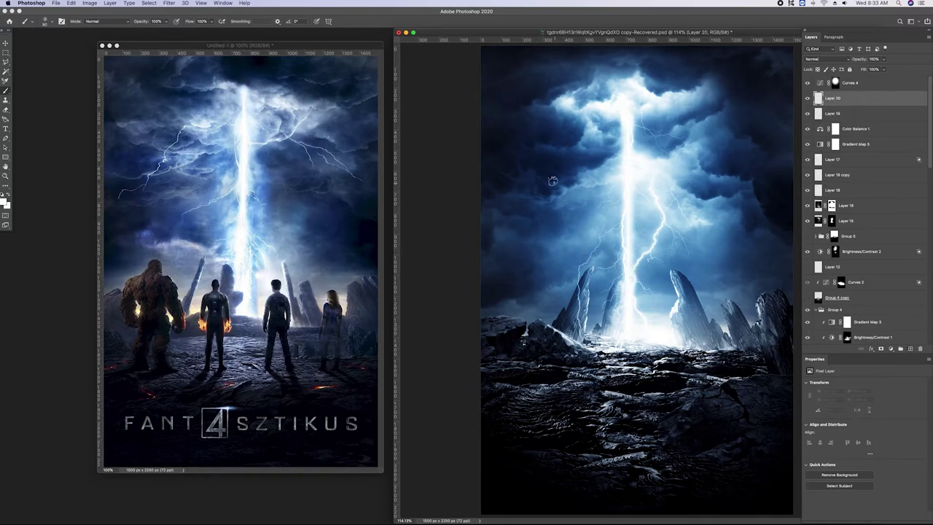
# Paint bright wisps around the lightning on Layer 20 and set Blend If underlying black to 68
pyautogui.moveTo(582, 183)
pyautogui.mouseDown()
pyautogui.moveTo(558, 197)
pyautogui.moveTo(502, 196)
pyautogui.mouseUp()
pyautogui.moveTo(605, 170)
pyautogui.mouseDown()
pyautogui.moveTo(534, 145)
pyautogui.moveTo(587, 176)
pyautogui.mouseUp()
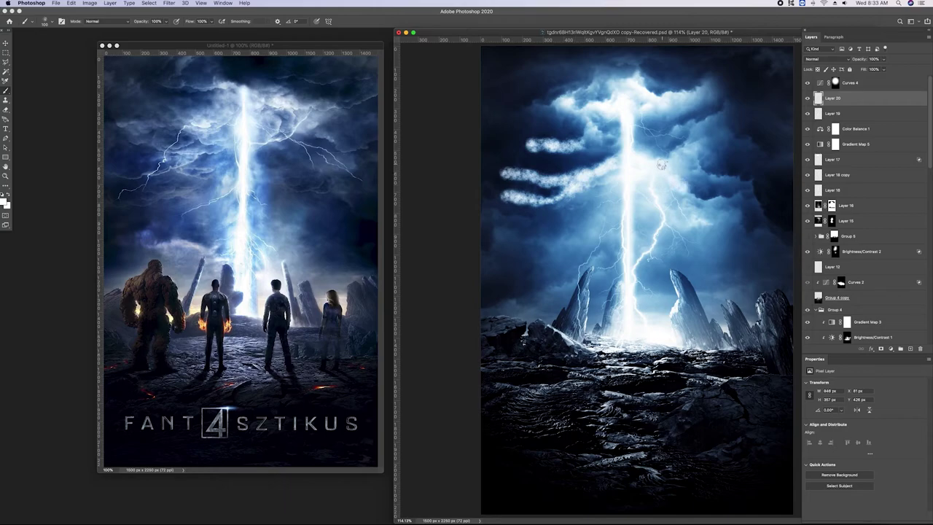
pyautogui.moveTo(669, 159); pyautogui.dragTo(742, 175)
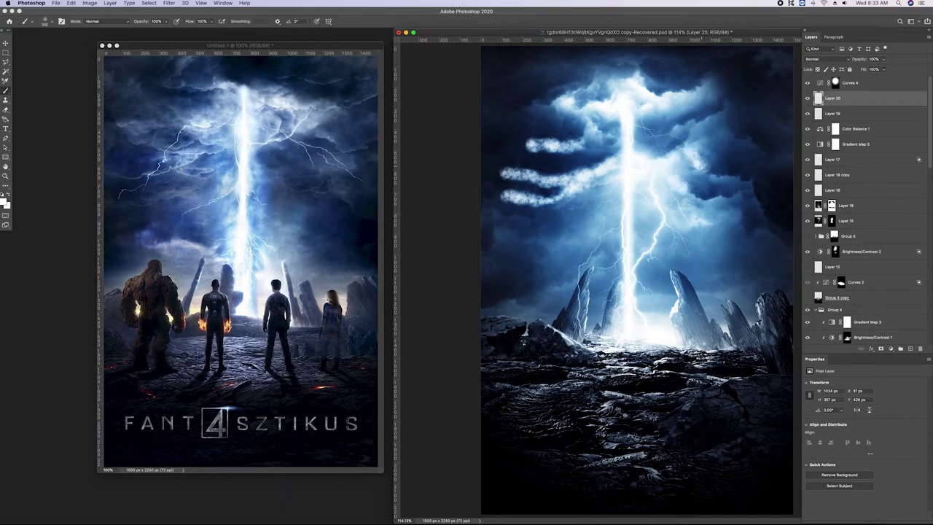
pyautogui.doubleClick(915, 102)
pyautogui.moveTo(660, 457); pyautogui.dragTo(725, 461)
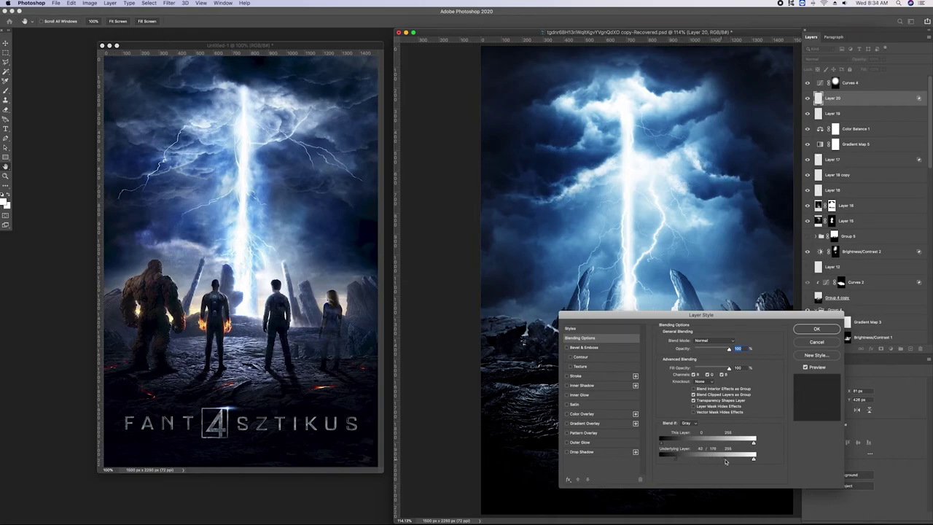
pyautogui.click(817, 331)
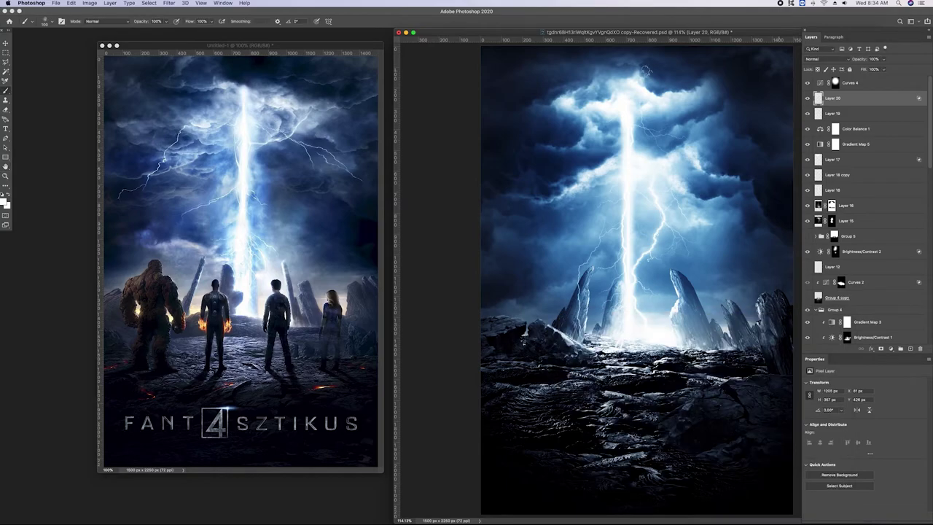
# Gaussian-blur the wisps by 24.7, lower their opacity to about 87%, and view at 100%
pyautogui.click(168, 3)
pyautogui.click(302, 118)
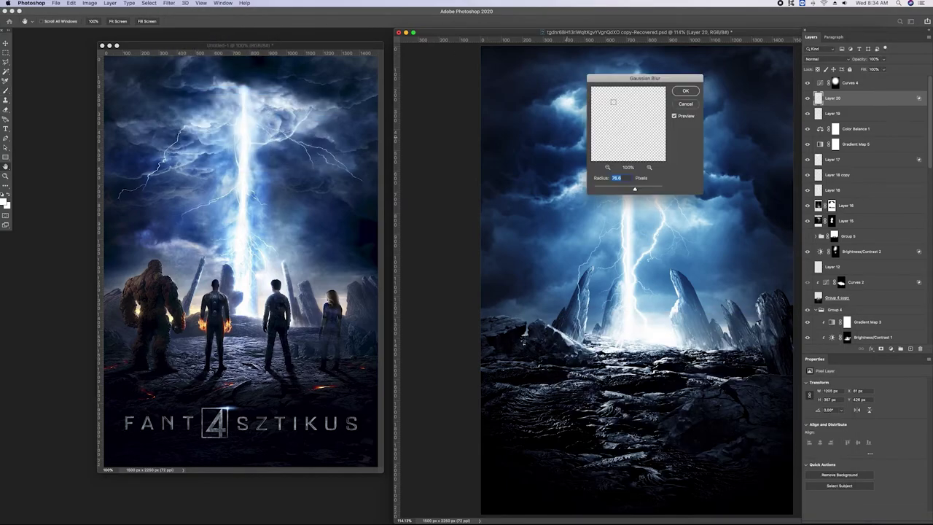
pyautogui.moveTo(649, 78); pyautogui.dragTo(826, 98)
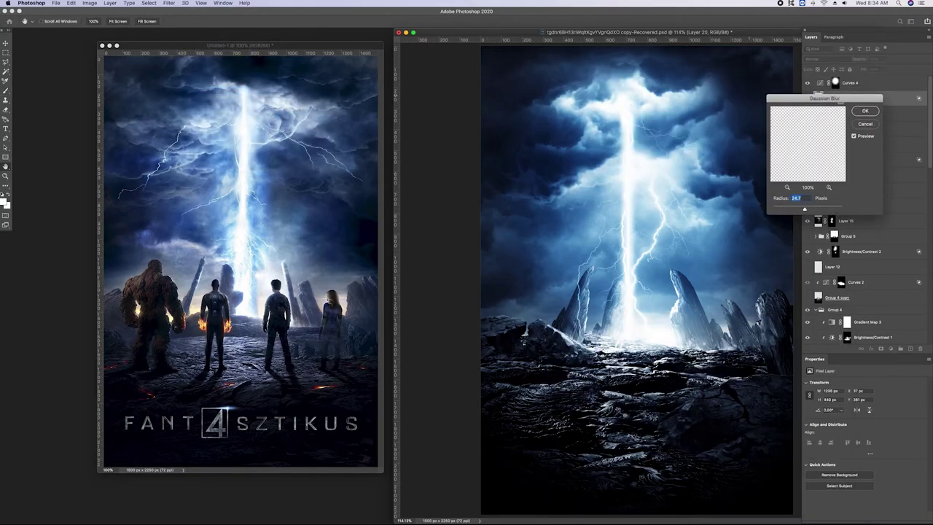
pyautogui.click(865, 111)
pyautogui.moveTo(883, 59); pyautogui.dragTo(871, 69)
pyautogui.hotkey('ctrl', '1')
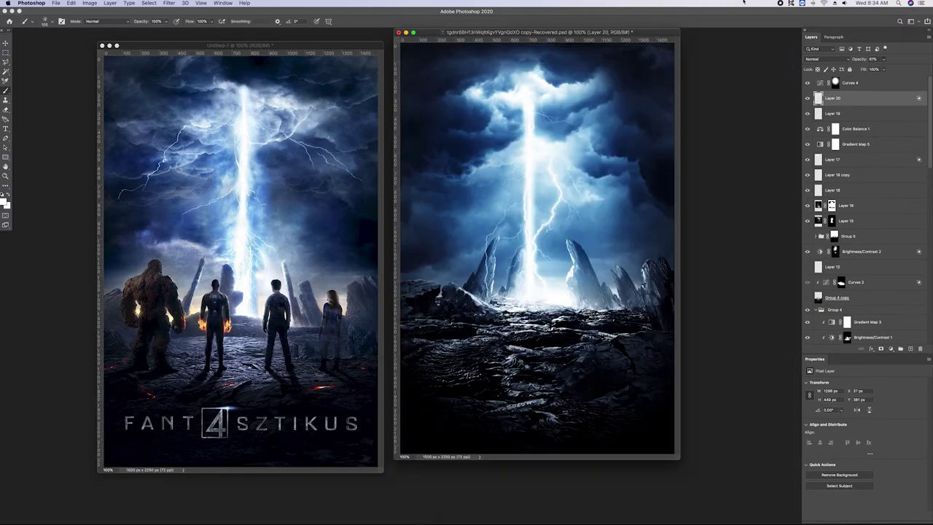
pyautogui.moveTo(580, 27); pyautogui.dragTo(603, 38)
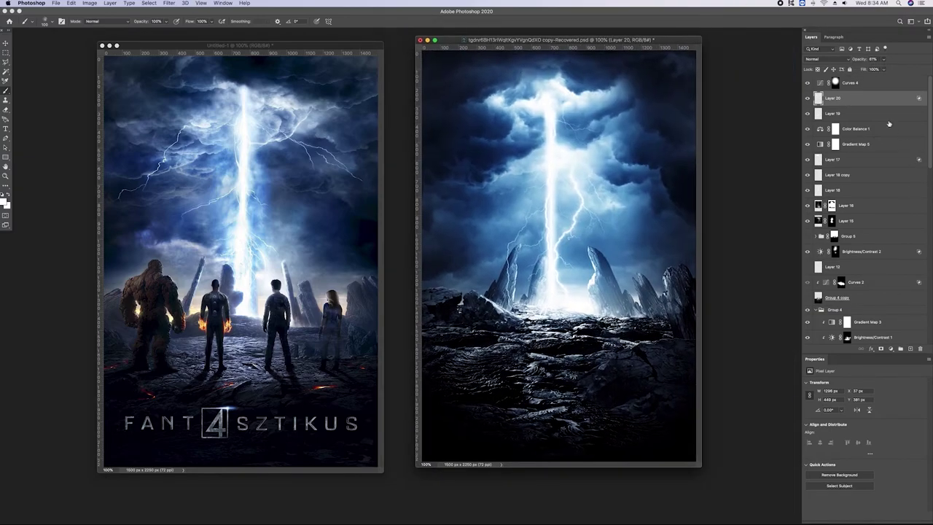
pyautogui.click(891, 348)
# Add a Curves layer with a raised Red curve, limited by Blend If sliders
pyautogui.click(897, 389)
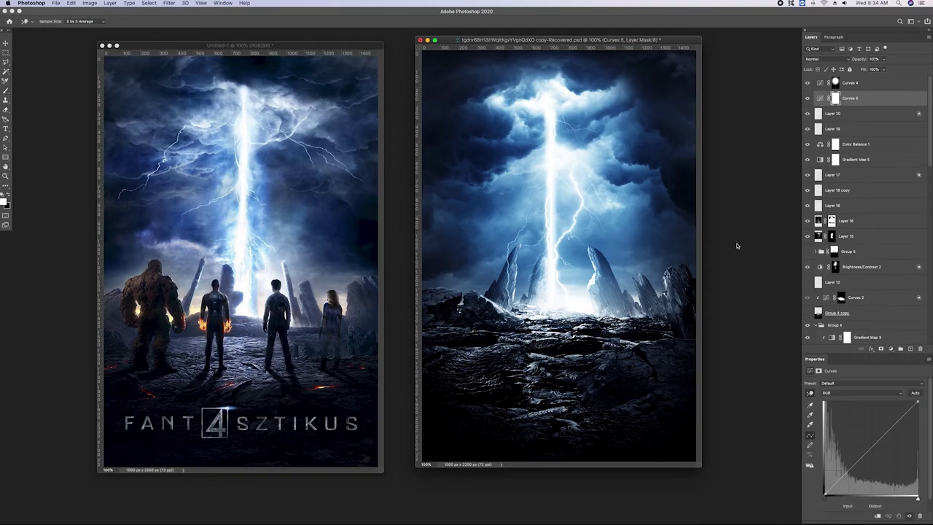
pyautogui.click(860, 392)
pyautogui.moveTo(880, 435); pyautogui.dragTo(881, 421)
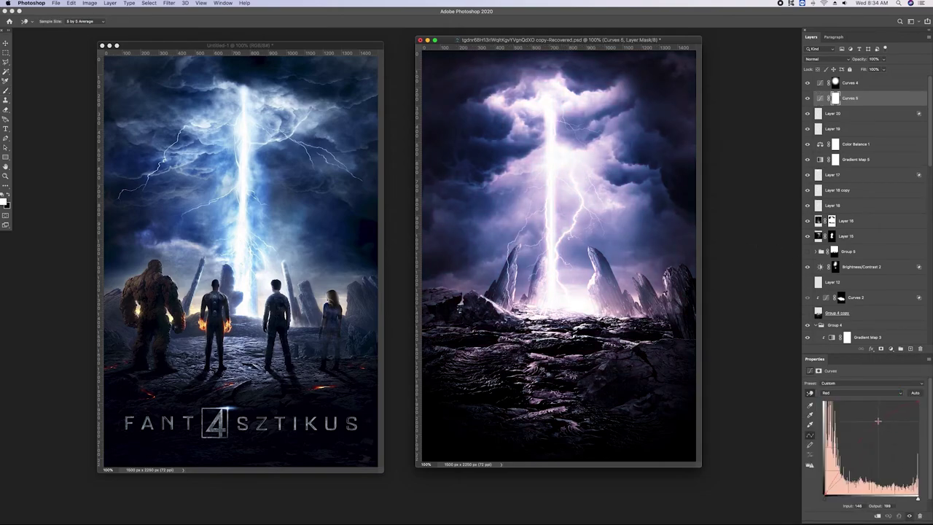
pyautogui.doubleClick(883, 105)
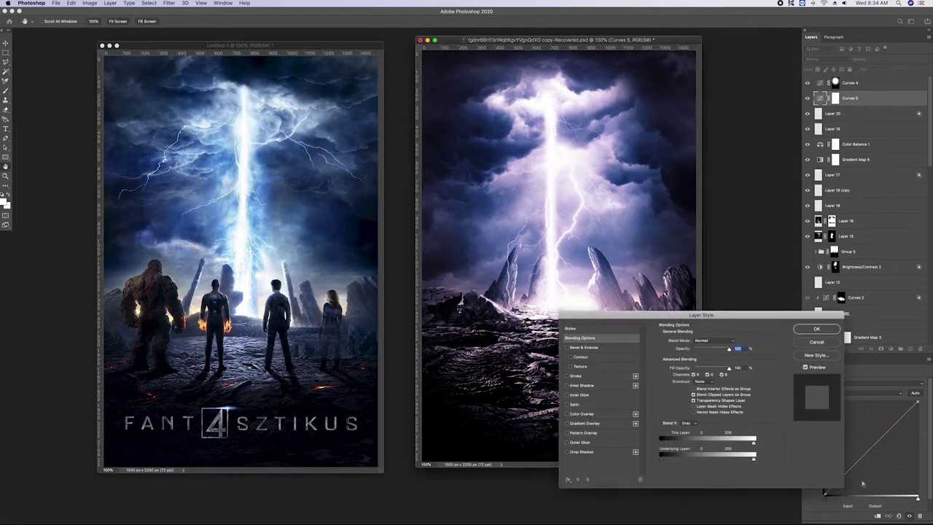
pyautogui.moveTo(690, 442)
pyautogui.mouseDown()
pyautogui.moveTo(660, 442)
pyautogui.moveTo(664, 457)
pyautogui.moveTo(712, 460)
pyautogui.moveTo(635, 453)
pyautogui.mouseUp()
pyautogui.moveTo(754, 459); pyautogui.dragTo(730, 460)
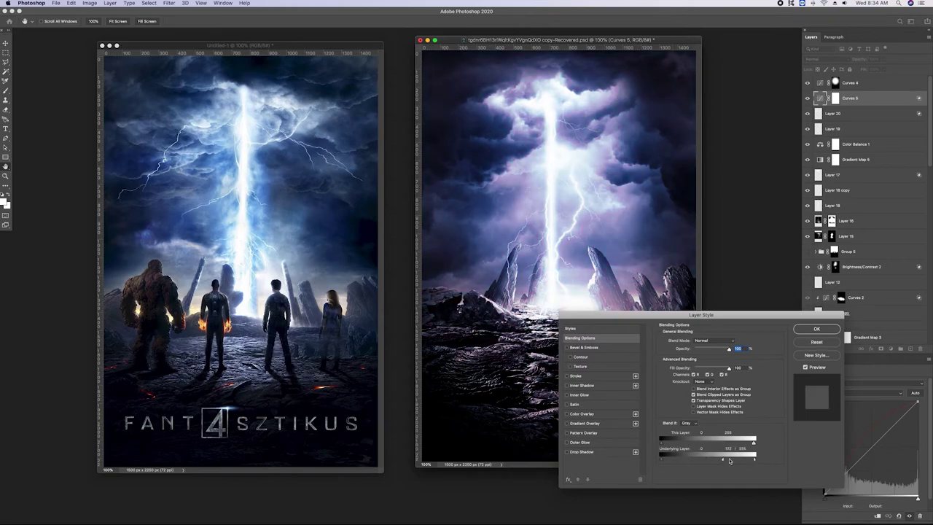
pyautogui.click(817, 329)
# Mask the purple tint off the lower foreground rocks with a ~195 px black brush
pyautogui.moveTo(629, 40); pyautogui.dragTo(652, 43)
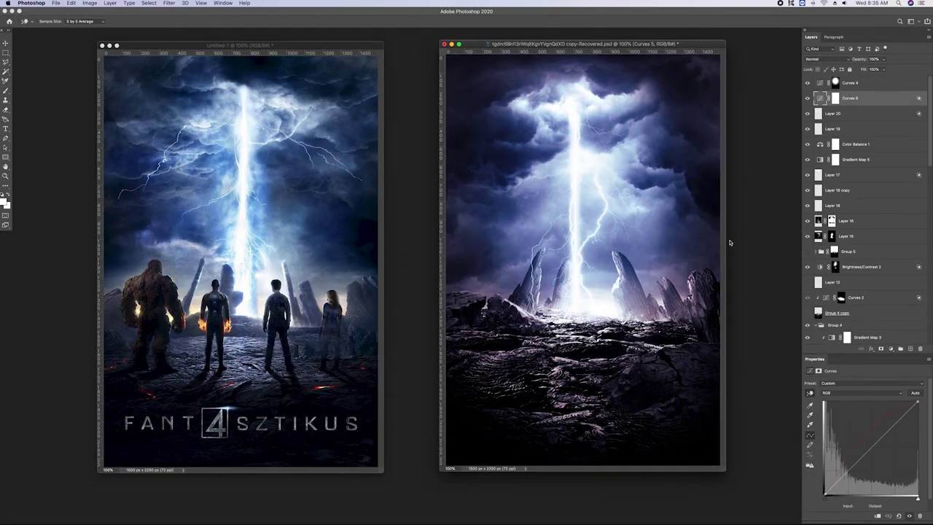
pyautogui.press('b')
pyautogui.click(835, 98)
pyautogui.rightClick(535, 424)
pyautogui.press('Escape')
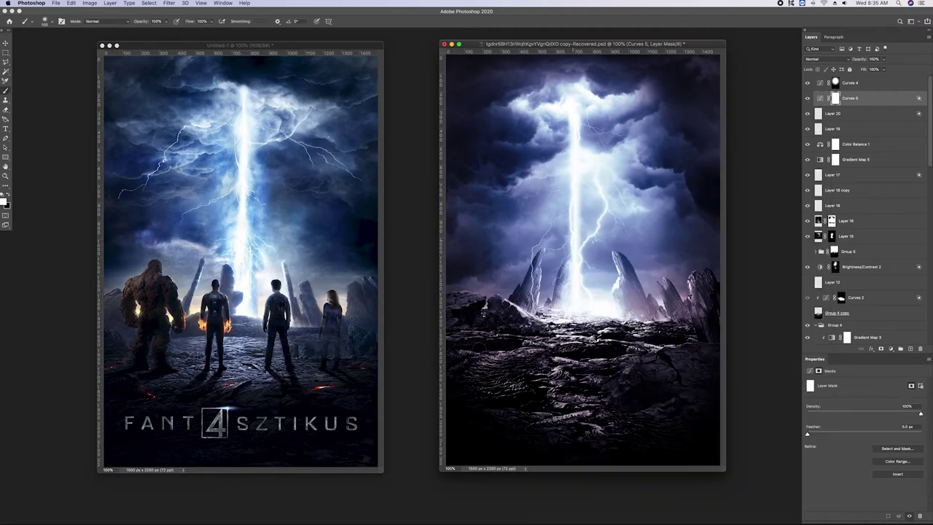
pyautogui.press(']')
pyautogui.press(']')
pyautogui.press(']')
pyautogui.press(']')
pyautogui.press(']')
pyautogui.press(']')
pyautogui.moveTo(630, 423)
pyautogui.mouseDown()
pyautogui.moveTo(521, 416)
pyautogui.moveTo(646, 416)
pyautogui.moveTo(669, 439)
pyautogui.mouseUp()
pyautogui.press('super+Tab')
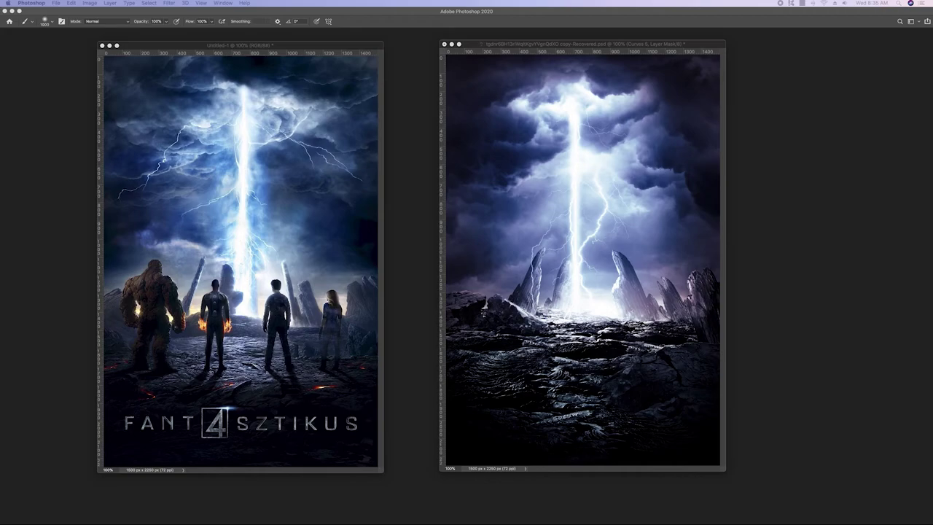
pyautogui.press('Tab')
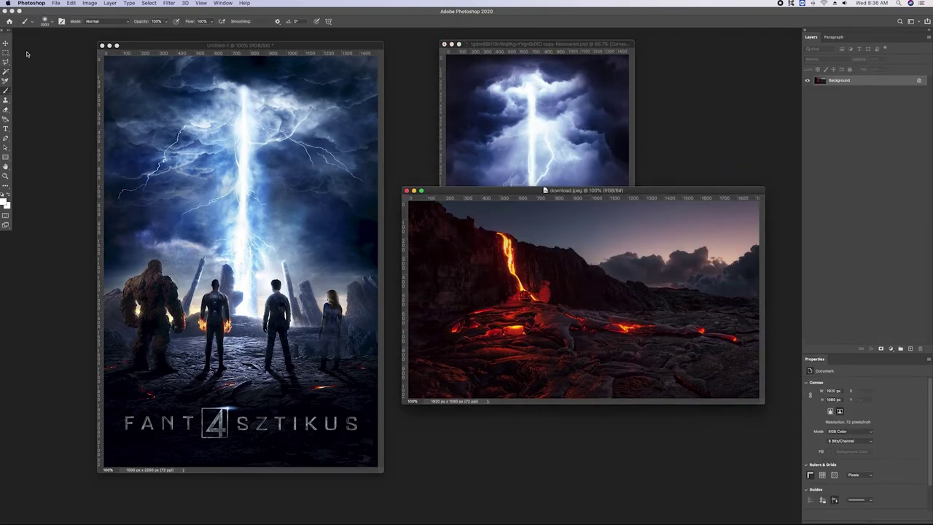
# Lasso the lava flow in download.jpeg, copy it to a layer, and drag it onto the poster's rocks
pyautogui.click(6, 63)
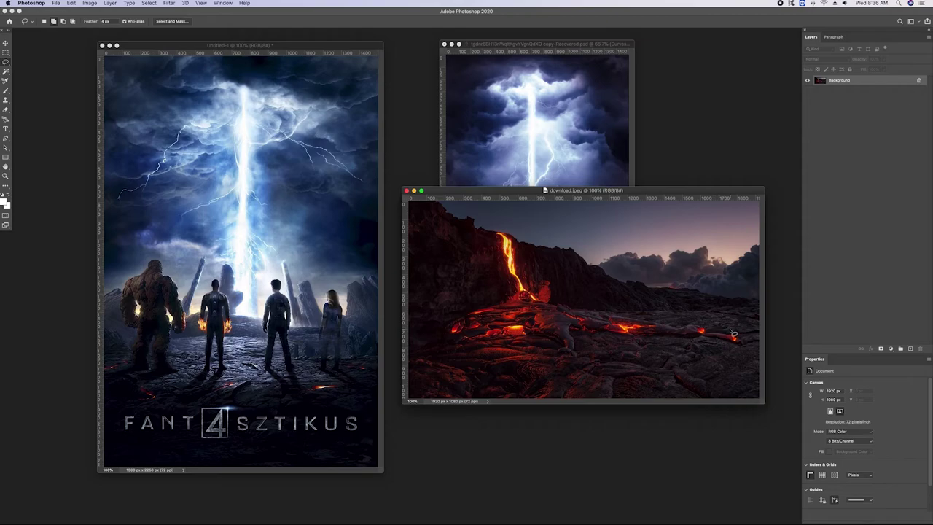
pyautogui.moveTo(546, 321); pyautogui.dragTo(548, 322)
pyautogui.hotkey('ctrl', 'j')
pyautogui.moveTo(845, 83)
pyautogui.mouseDown()
pyautogui.moveTo(503, 153)
pyautogui.moveTo(516, 270)
pyautogui.mouseUp()
pyautogui.press('v')
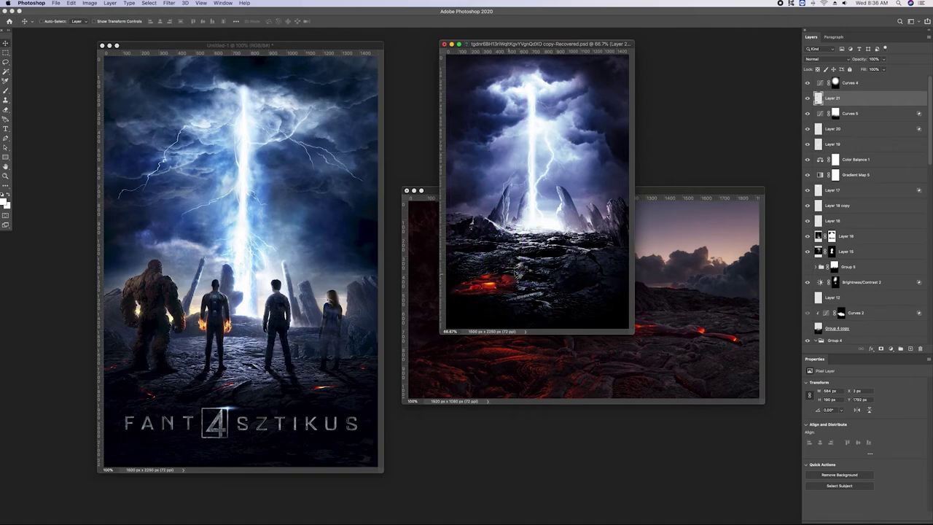
# Set the lava layer to Screen with an inverted mask, painting the glow back along the cracks
pyautogui.hotkey('shift', '+')
pyautogui.hotkey('shift', '+')
pyautogui.hotkey('shift', '+')
pyautogui.hotkey('shift', '+')
pyautogui.hotkey('shift', '+')
pyautogui.hotkey('shift', '+')
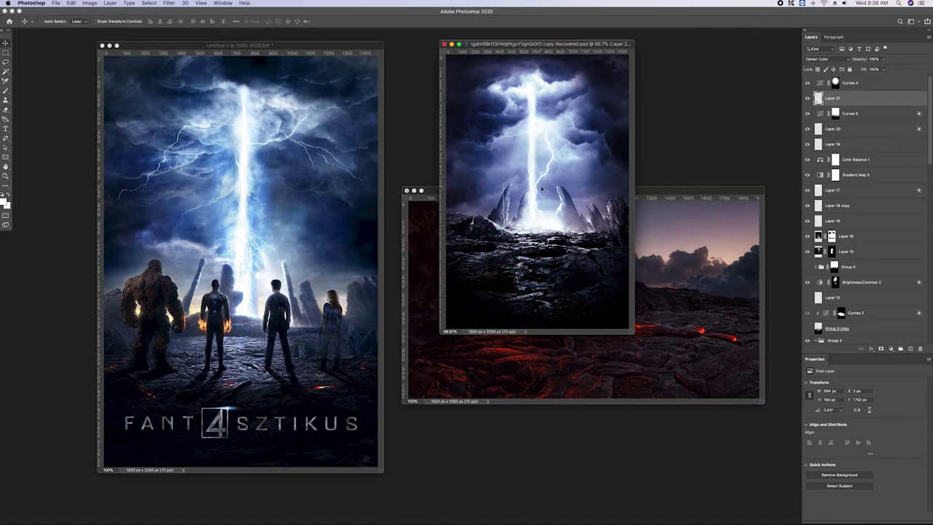
pyautogui.click(823, 58)
pyautogui.click(823, 75)
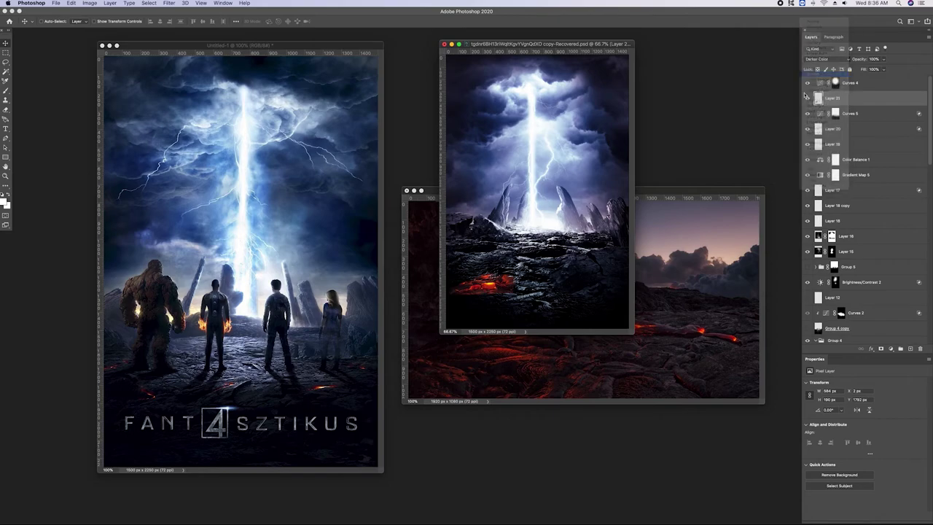
pyautogui.click(881, 349)
pyautogui.hotkey('ctrl', 'i')
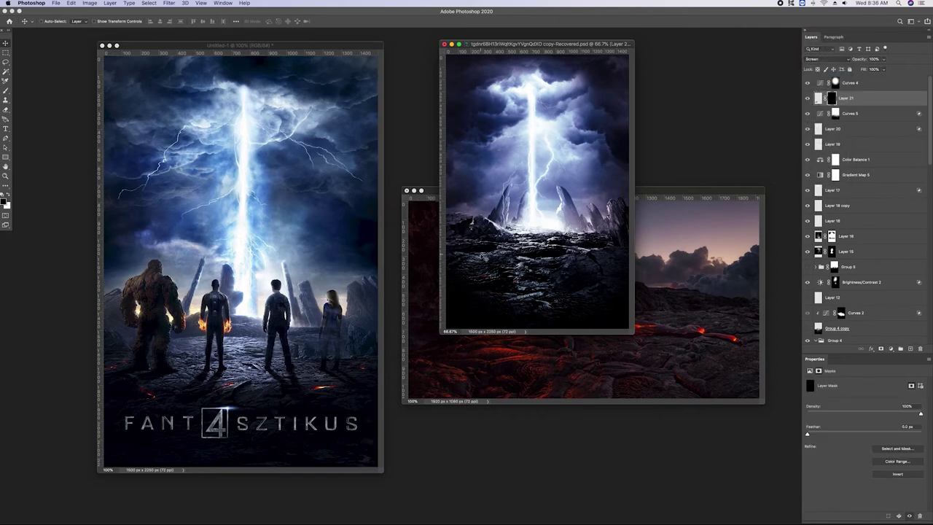
pyautogui.press('b')
pyautogui.hotkey('ctrl', '+')
pyautogui.hotkey('ctrl', '+')
pyautogui.hotkey('ctrl', '-')
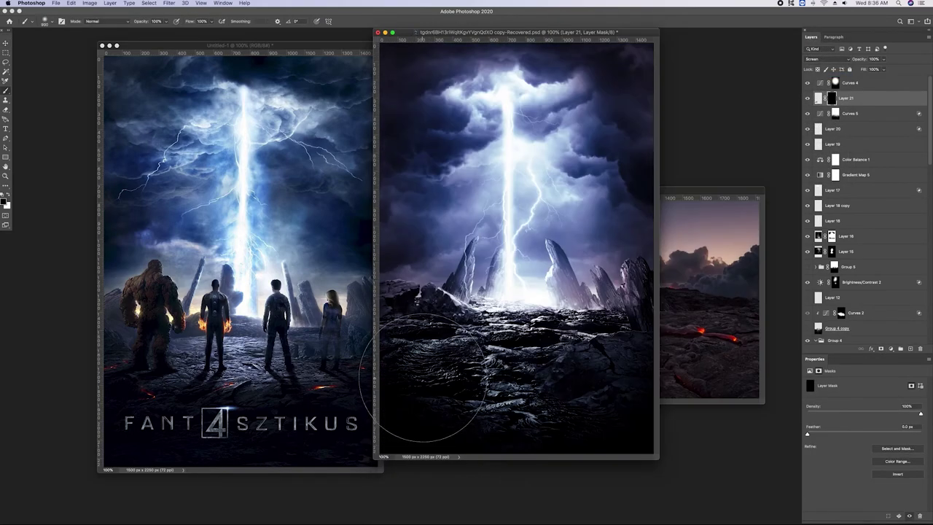
pyautogui.moveTo(417, 386); pyautogui.dragTo(482, 378)
pyautogui.press('x')
# Add a Gradient Map adjustment above the top curves layer
pyautogui.click(806, 98)
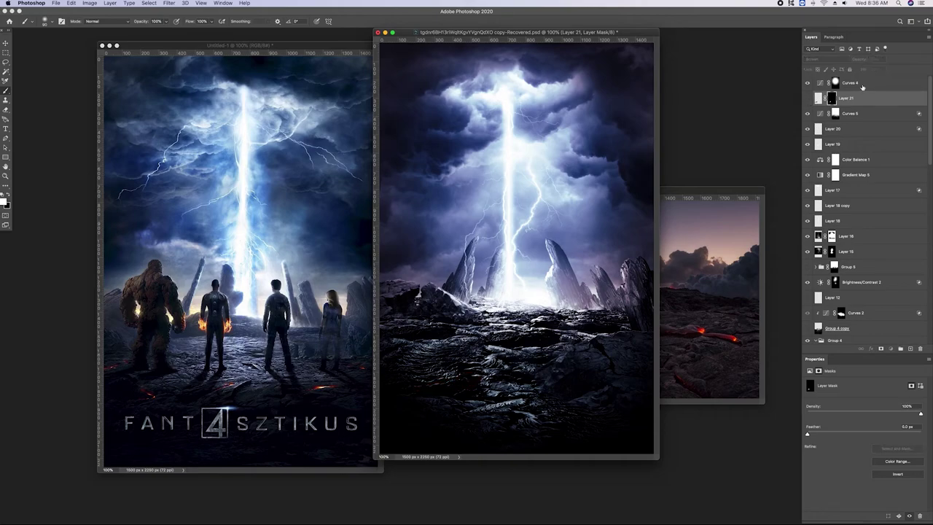
pyautogui.click(849, 83)
pyautogui.click(891, 349)
pyautogui.click(892, 472)
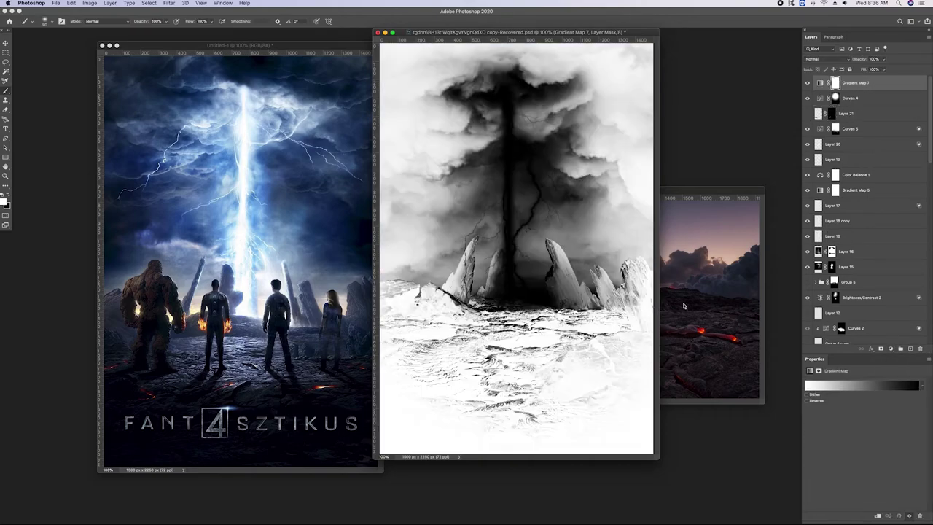
# Give the gradient map a fiery red-yellow preset from the warm lights folder
pyautogui.click(846, 384)
pyautogui.click(750, 128)
pyautogui.click(766, 142)
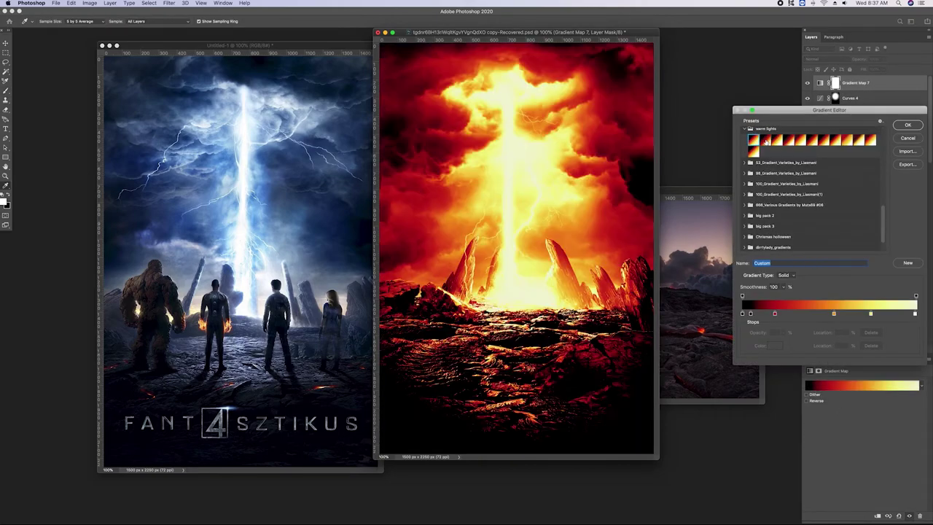
pyautogui.click(767, 143)
pyautogui.click(908, 125)
# Invert the gradient map mask and paint a red lava streak into the rocks
pyautogui.click(836, 84)
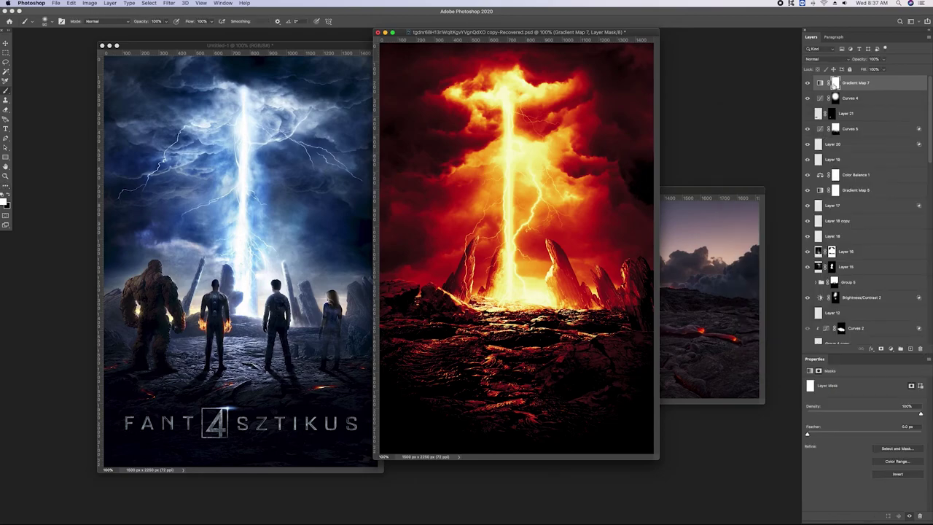
pyautogui.hotkey('ctrl', 'i')
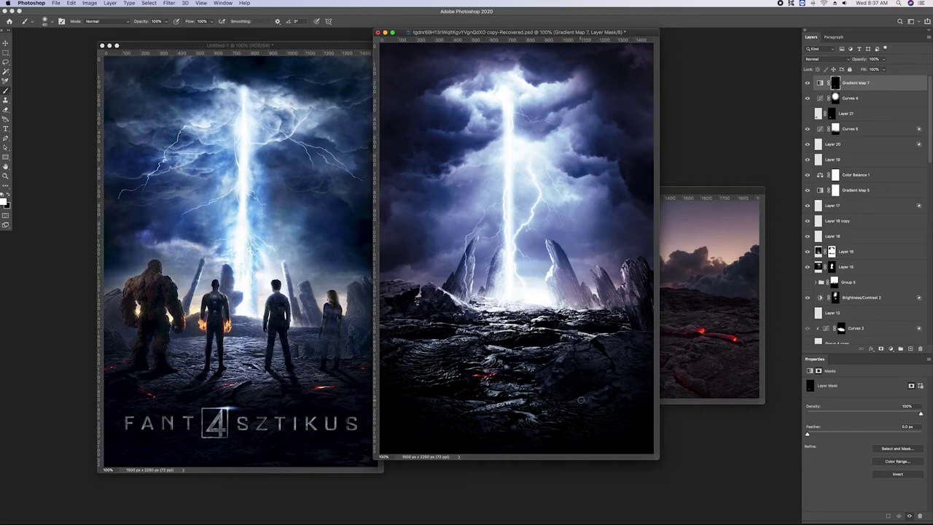
pyautogui.moveTo(512, 413); pyautogui.dragTo(543, 420)
# On a new layer above Curves 4, paint lava glow dots fading over dark rock via Blend If
pyautogui.click(891, 99)
pyautogui.click(911, 349)
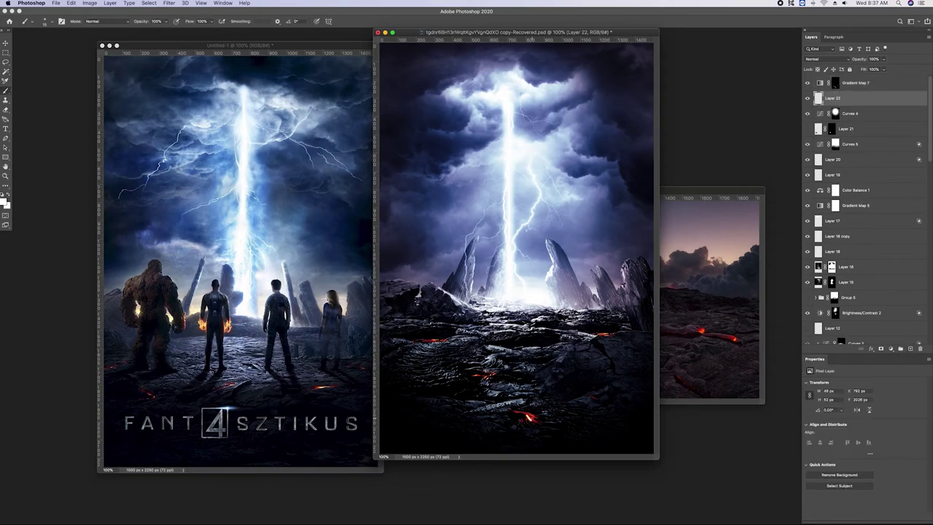
pyautogui.click(529, 416)
pyautogui.click(483, 376)
pyautogui.click(432, 340)
pyautogui.moveTo(602, 335); pyautogui.dragTo(621, 332)
pyautogui.doubleClick(887, 104)
pyautogui.moveTo(665, 461); pyautogui.dragTo(714, 461)
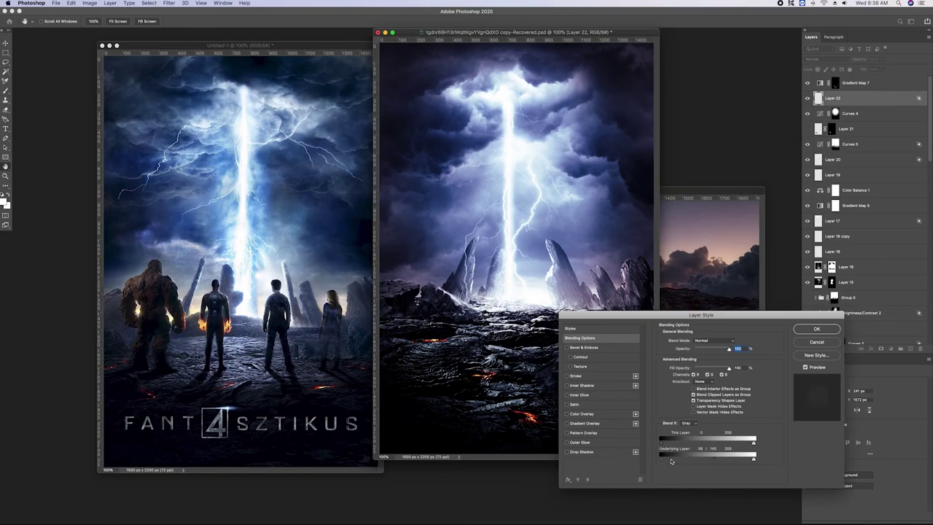
pyautogui.click(817, 329)
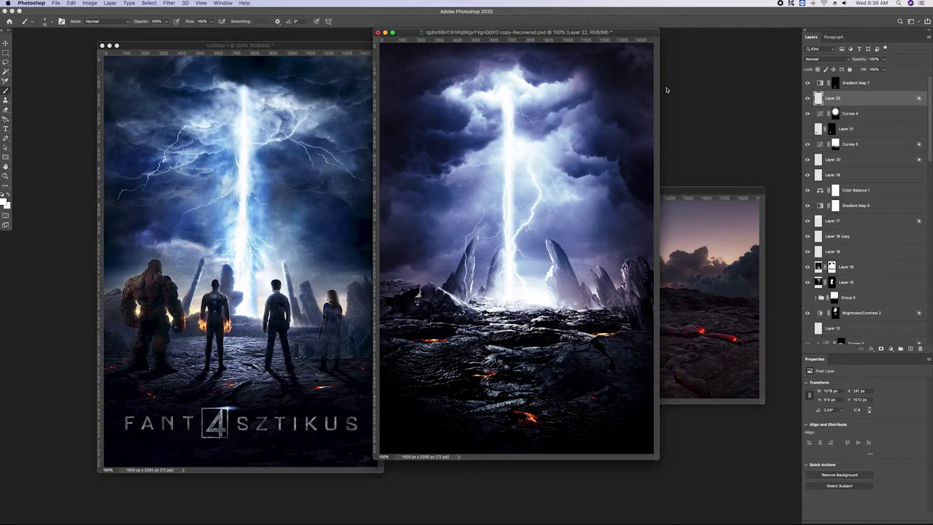
# Duplicate the fiery Gradient Map 7 layer
pyautogui.click(835, 84)
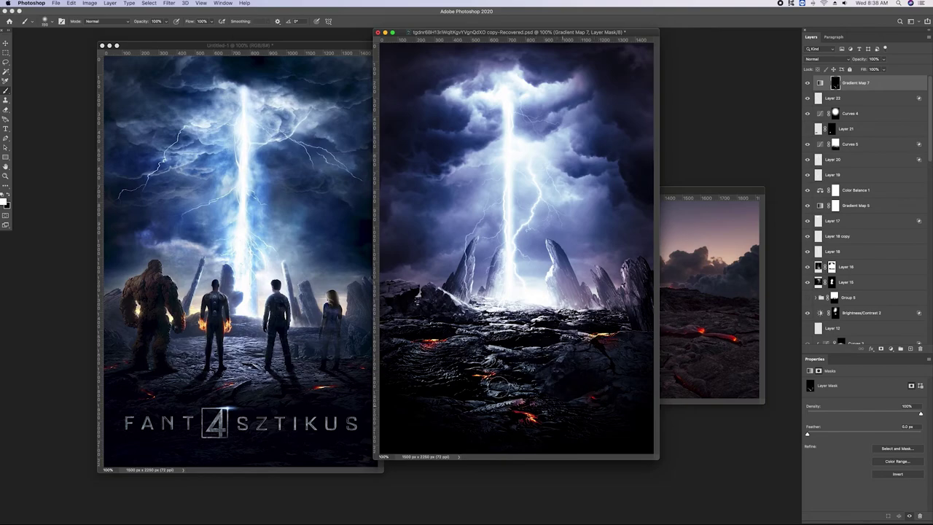
pyautogui.press('super+2')
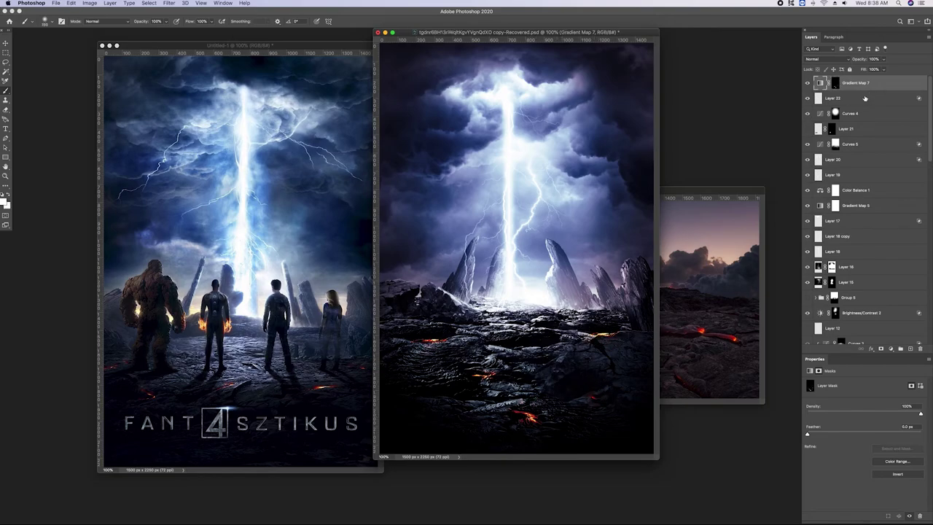
pyautogui.press('super+j')
pyautogui.click(834, 87)
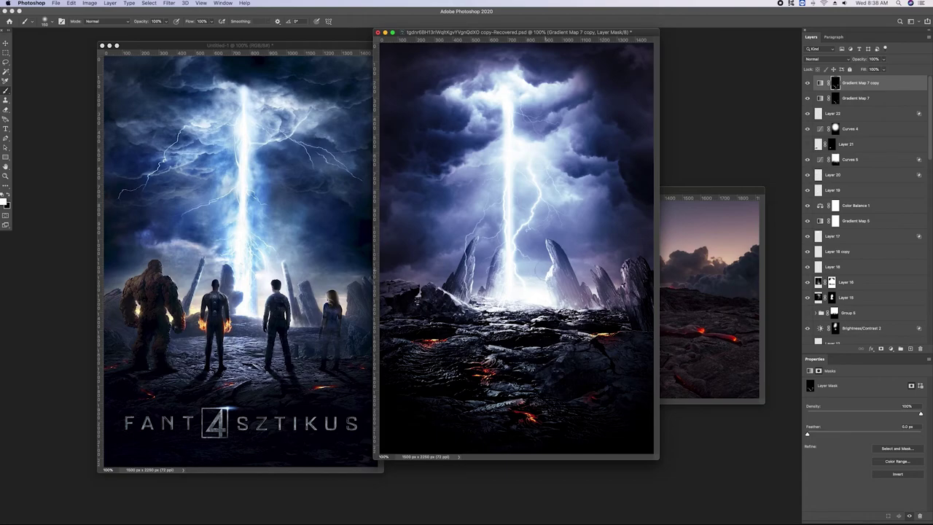
pyautogui.click(847, 127)
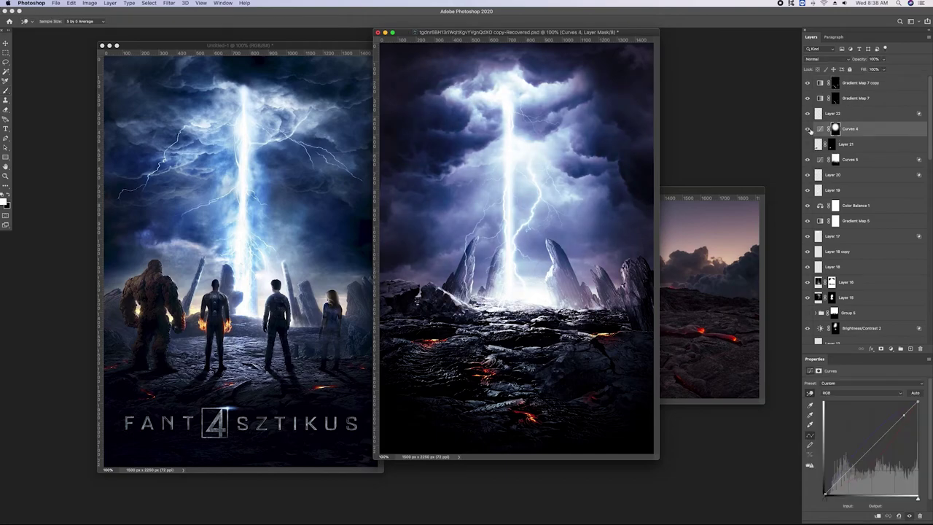
# Compare Curves 4 on and off, then lower the other curves layer's opacity
pyautogui.click(807, 129)
pyautogui.click(807, 129)
pyautogui.click(850, 159)
pyautogui.moveTo(883, 59); pyautogui.dragTo(868, 70)
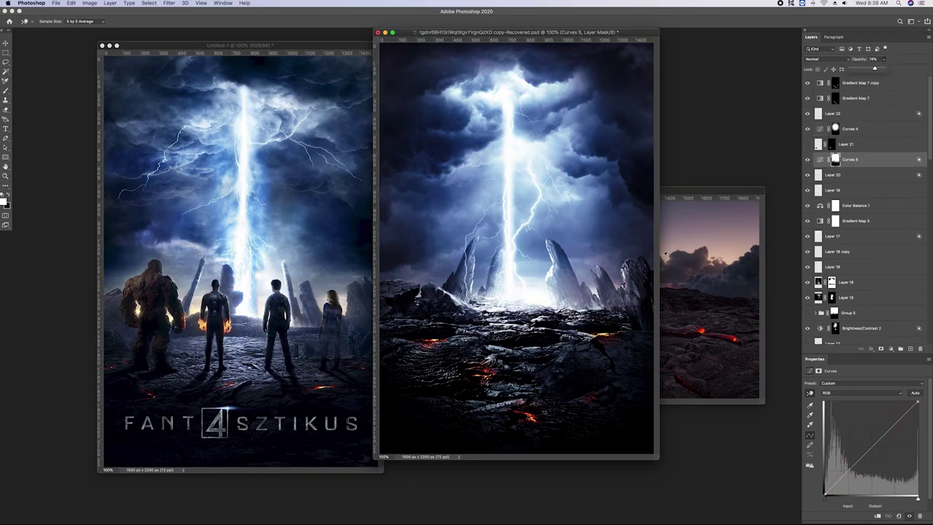
pyautogui.press('b')
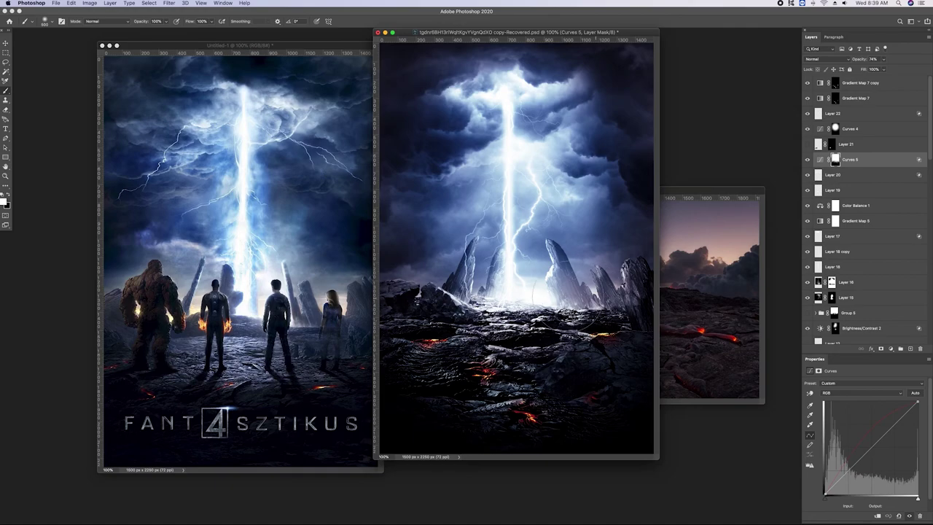
pyautogui.press('i')
pyautogui.hotkey('alt', ']')
pyautogui.hotkey('alt', ']')
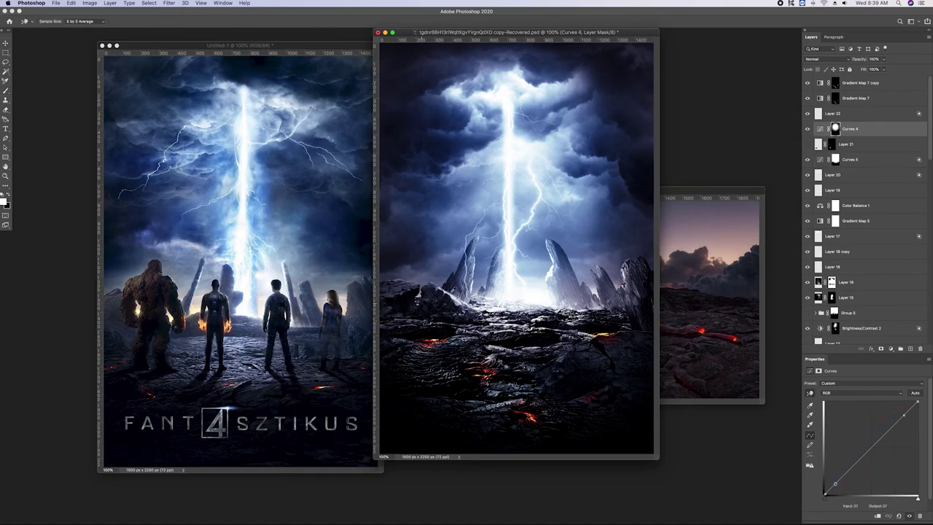
# Inspect the layer stack, toggling and expanding Group 1, Group 2 and Group 3 to compare
pyautogui.scroll(-10, 864, 212)
pyautogui.scroll(-3, 829, 188)
pyautogui.scroll(-2, 829, 193)
pyautogui.click(806, 309)
pyautogui.click(807, 309)
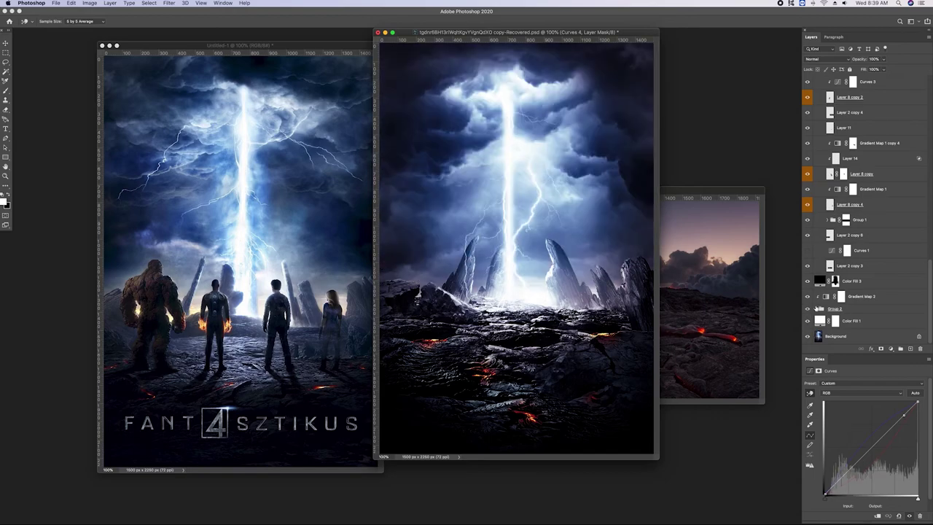
pyautogui.click(806, 221)
pyautogui.click(806, 220)
pyautogui.click(848, 310)
pyautogui.click(822, 309)
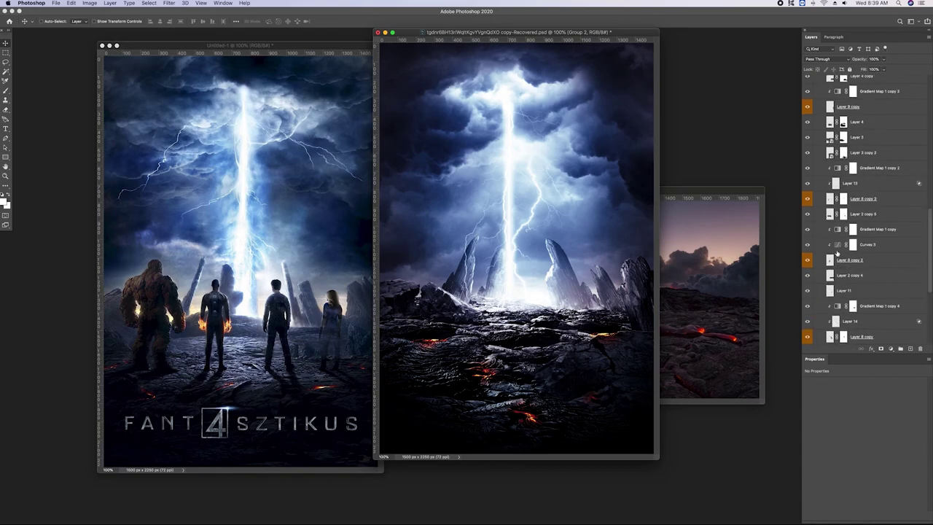
pyautogui.scroll(-1, 823, 254)
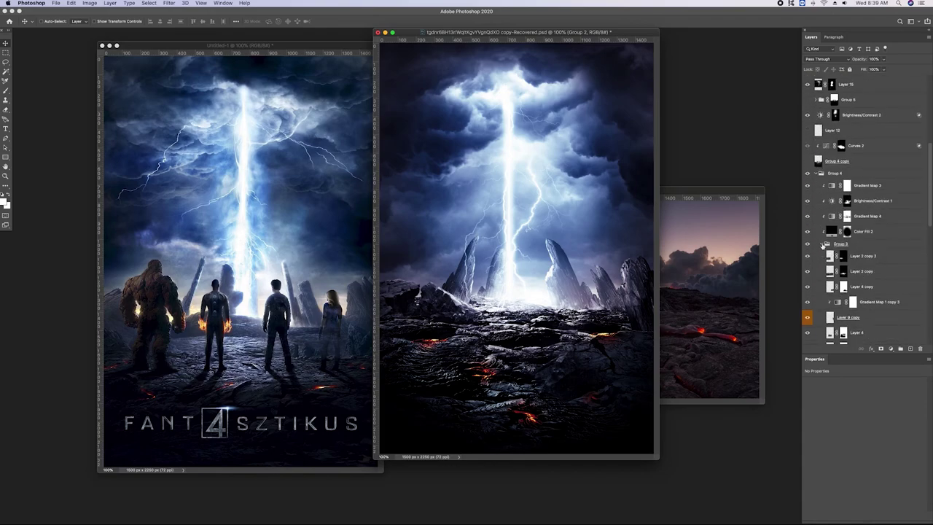
pyautogui.click(822, 244)
pyautogui.click(807, 309)
pyautogui.click(807, 309)
pyautogui.click(807, 310)
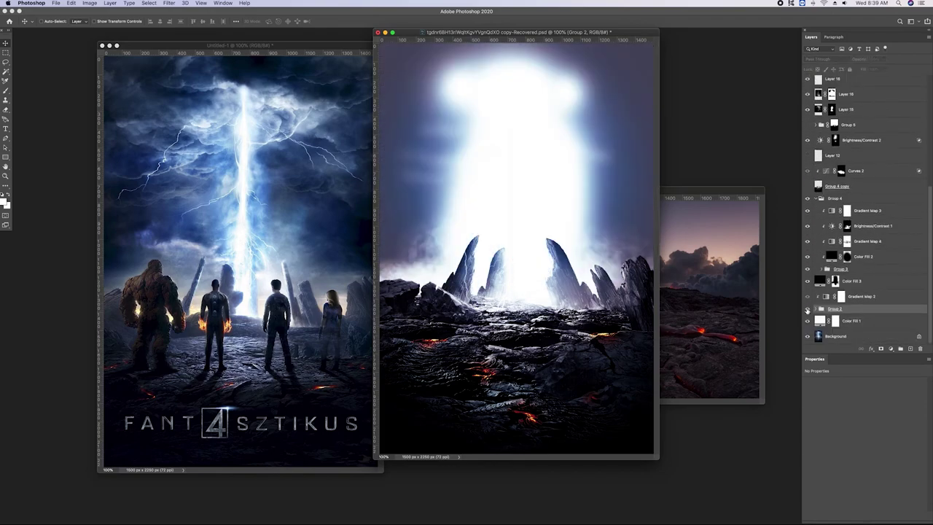
# Group Curves 2 under a mask loaded from the rock selection
pyautogui.keyDown('ctrl'); pyautogui.click(841, 171); pyautogui.keyUp('ctrl')
pyautogui.click(864, 171)
pyautogui.hotkey('ctrl', 'g')
# Add a Blend If-faded new layer and brush a brighter glow around the lightning base
pyautogui.click(911, 349)
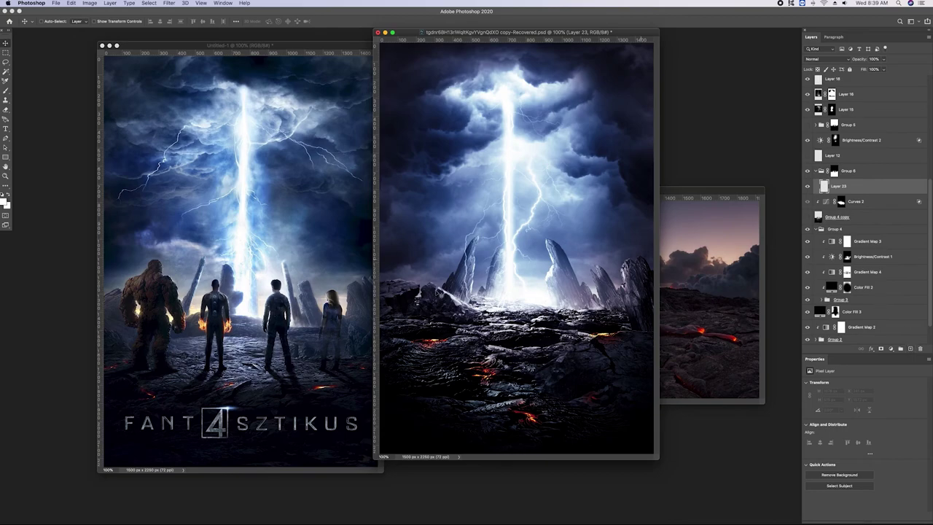
pyautogui.press('b')
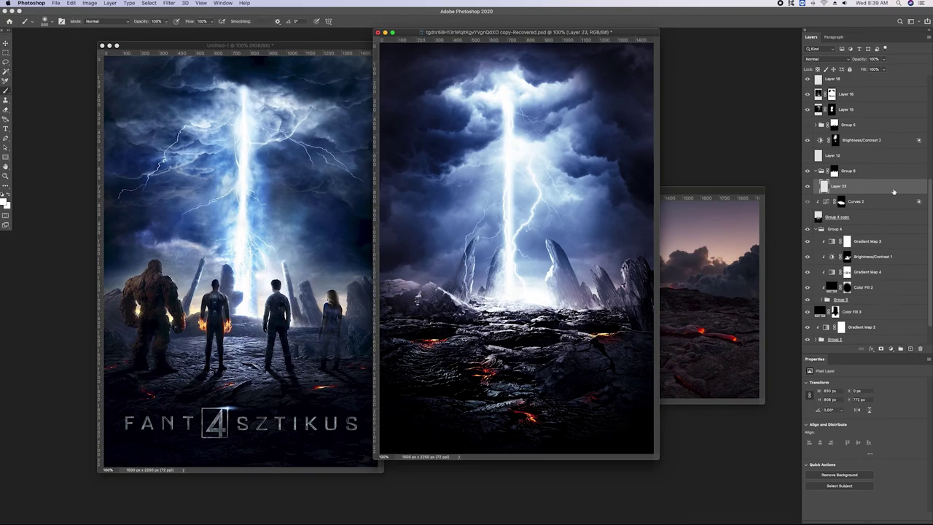
pyautogui.doubleClick(893, 191)
pyautogui.moveTo(661, 459); pyautogui.dragTo(703, 460)
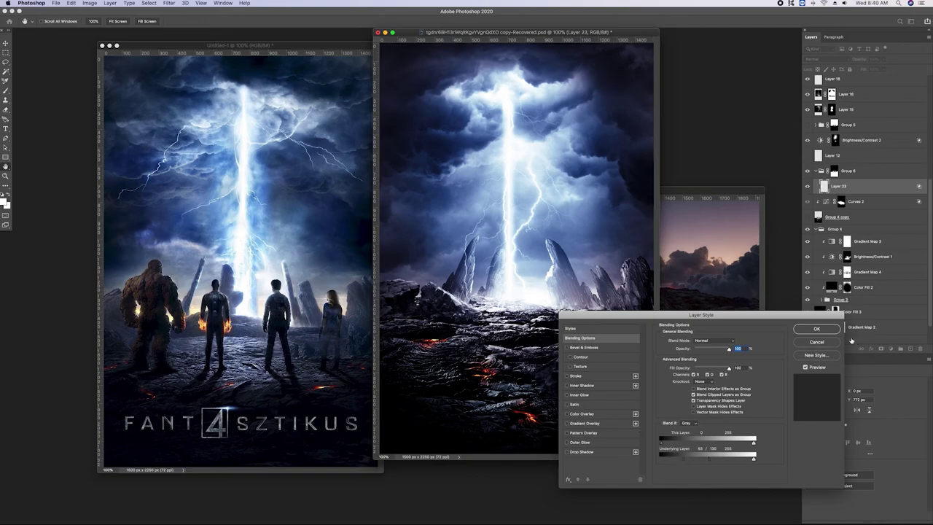
pyautogui.click(816, 329)
pyautogui.moveTo(523, 259); pyautogui.dragTo(532, 292)
pyautogui.moveTo(481, 262); pyautogui.dragTo(510, 292)
pyautogui.press('z')
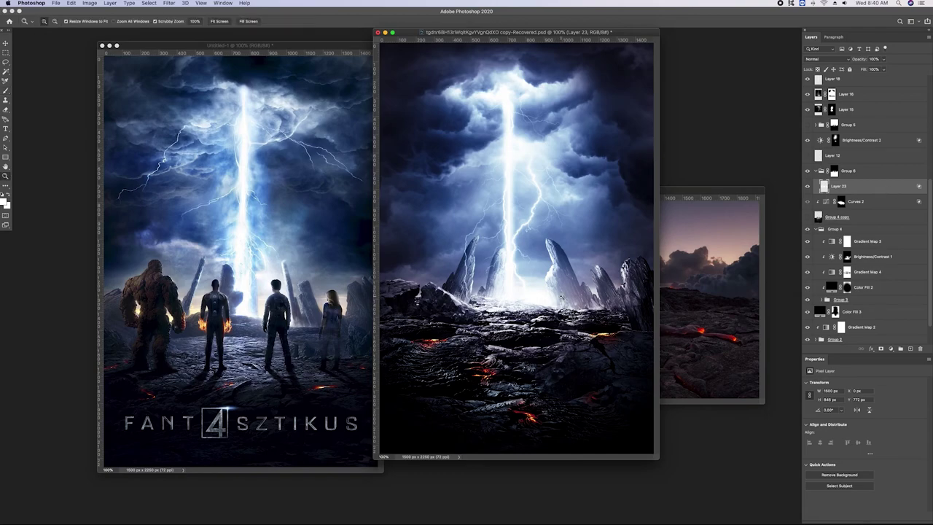
pyautogui.click(807, 187)
pyautogui.click(807, 186)
# Add a Curves layer above Gradient Map 7 copy, pulling the curve down to darken
pyautogui.scroll(5, 857, 189)
pyautogui.click(874, 83)
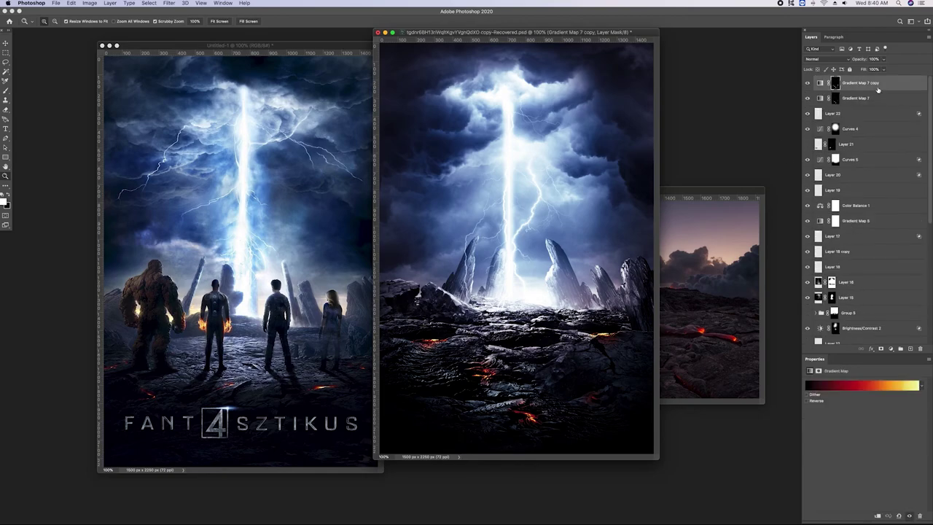
pyautogui.click(890, 350)
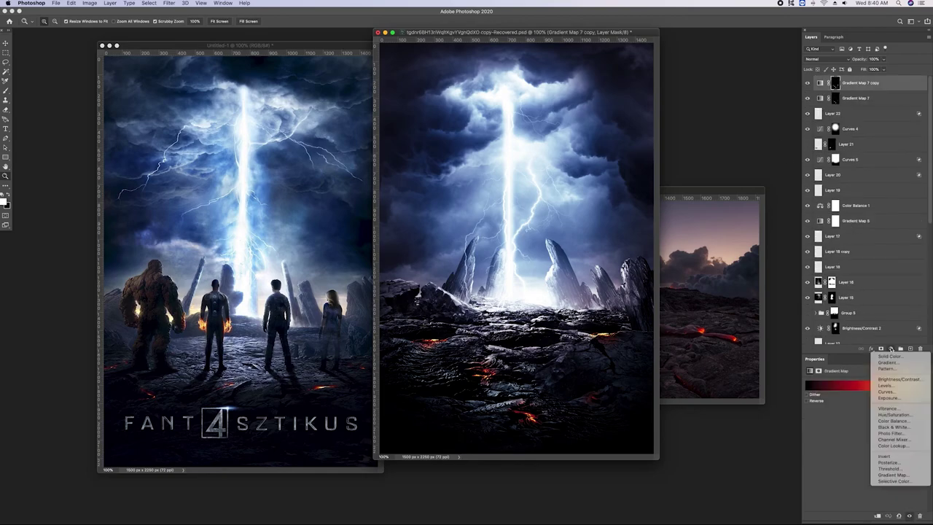
pyautogui.click(892, 393)
pyautogui.moveTo(879, 441); pyautogui.dragTo(886, 456)
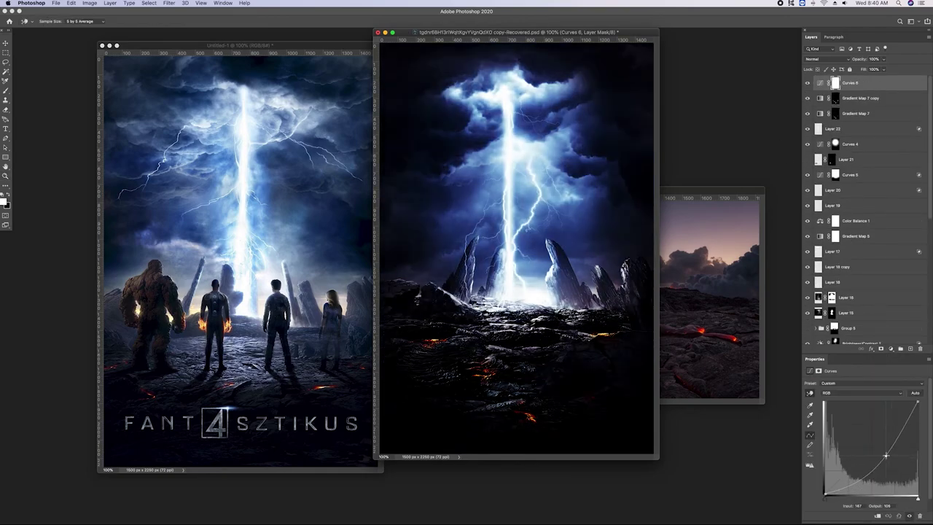
# Paint the Curves 6 mask to keep the central beam and upper sky bright
pyautogui.click(835, 83)
pyautogui.press('b')
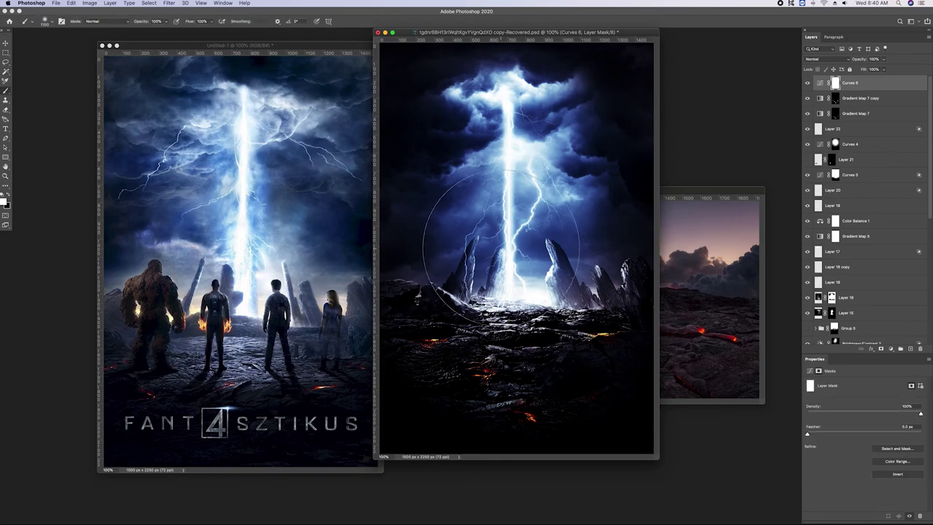
pyautogui.moveTo(510, 259)
pyautogui.mouseDown()
pyautogui.moveTo(477, 135)
pyautogui.moveTo(576, 124)
pyautogui.moveTo(445, 116)
pyautogui.moveTo(598, 146)
pyautogui.moveTo(510, 348)
pyautogui.moveTo(612, 343)
pyautogui.moveTo(467, 342)
pyautogui.mouseUp()
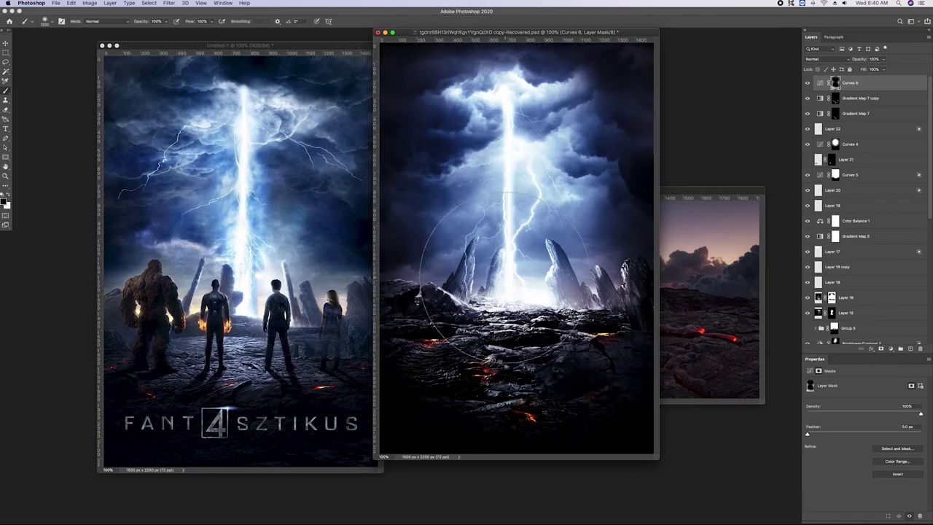
pyautogui.moveTo(423, 204); pyautogui.dragTo(437, 197)
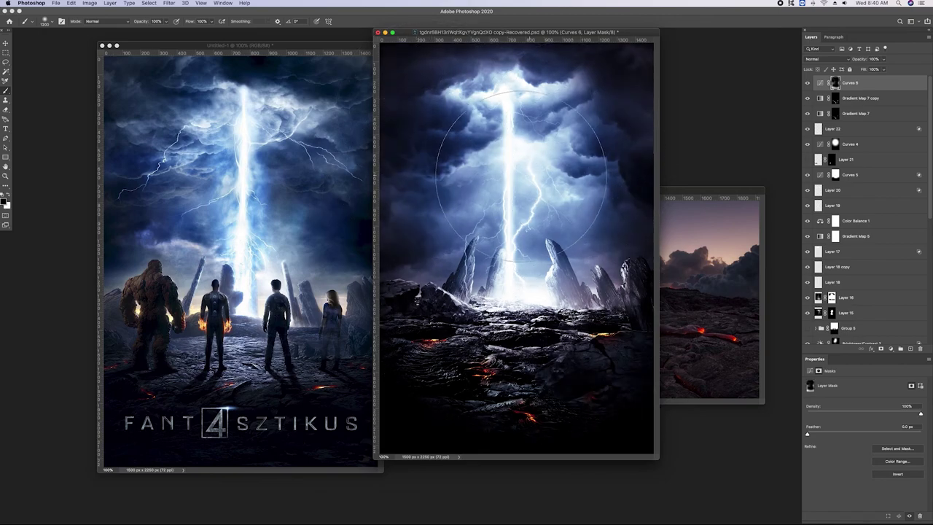
pyautogui.press('[')
pyautogui.press('[')
pyautogui.press('[')
# Lower Layer 17's opacity to 64%
pyautogui.click(834, 189)
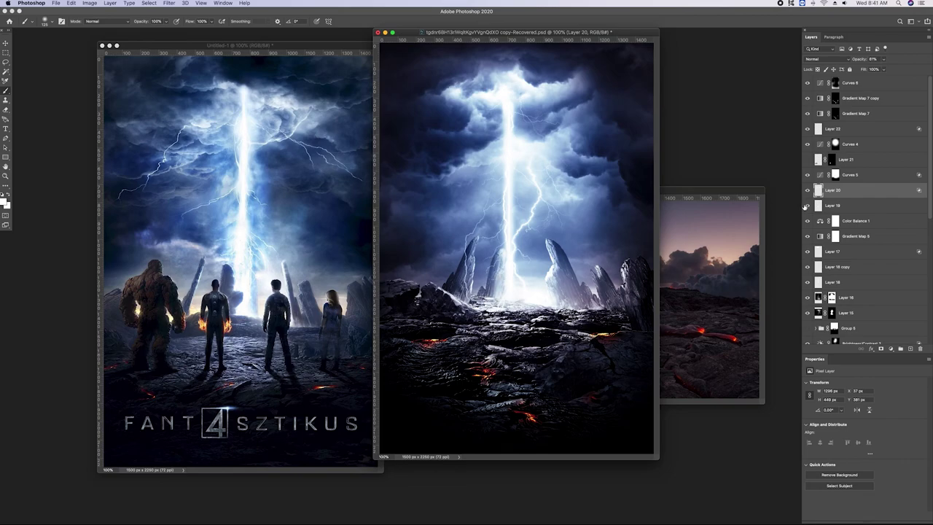
pyautogui.click(848, 204)
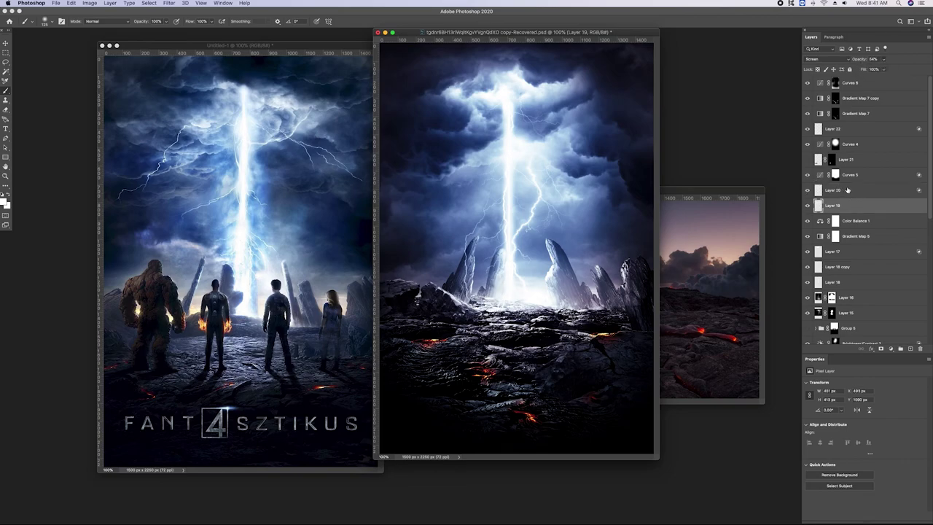
pyautogui.click(831, 252)
pyautogui.click(807, 252)
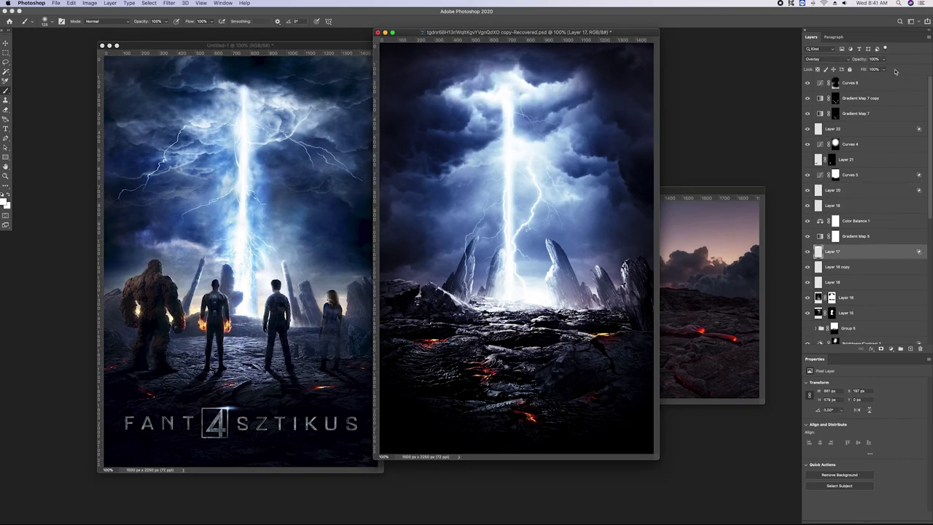
pyautogui.moveTo(877, 69); pyautogui.dragTo(872, 69)
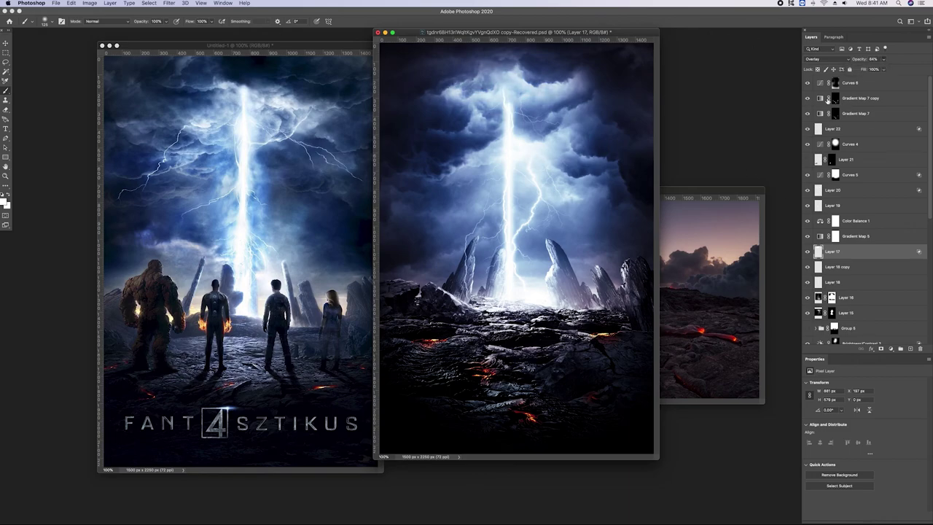
pyautogui.click(823, 99)
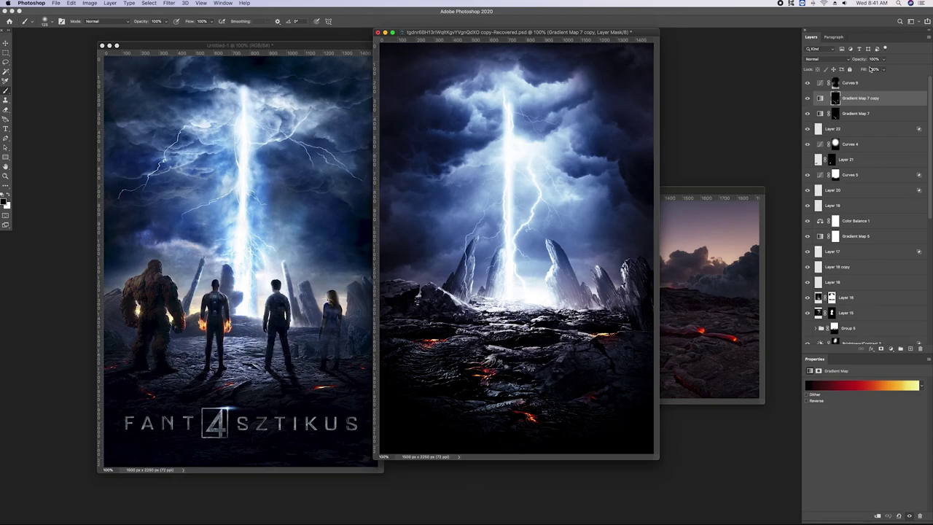
pyautogui.click(712, 192)
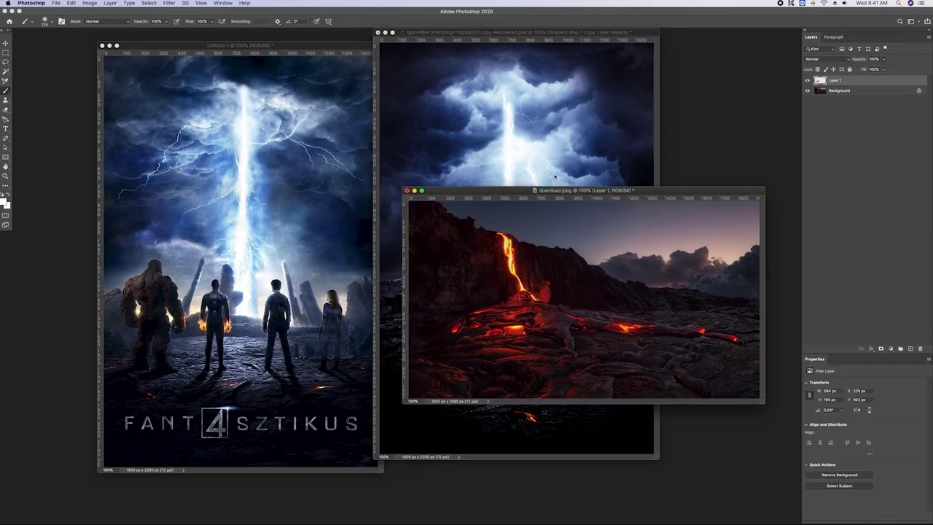
# Close download.jpeg and Untitled-1 without saving, then view the poster full screen
pyautogui.click(408, 192)
pyautogui.click(459, 167)
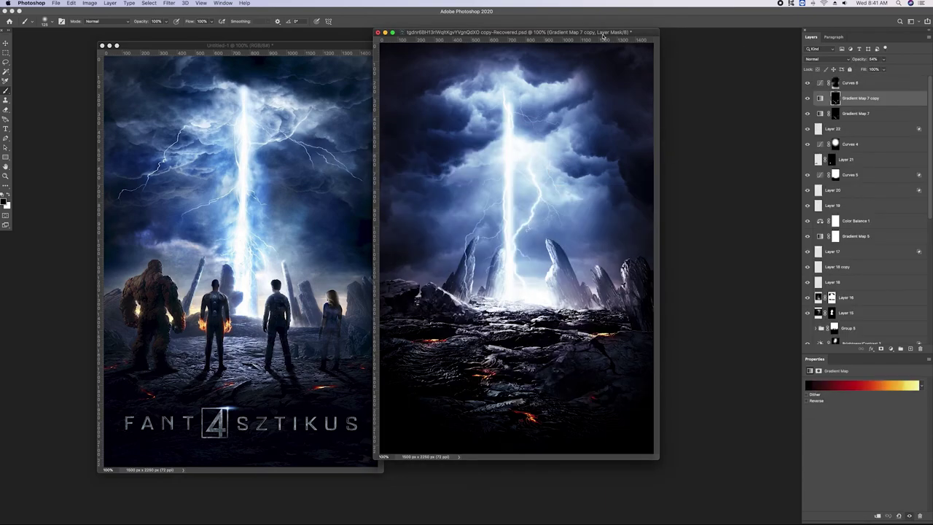
pyautogui.moveTo(603, 36)
pyautogui.mouseDown()
pyautogui.moveTo(628, 40)
pyautogui.moveTo(530, 56)
pyautogui.mouseUp()
pyautogui.click(102, 45)
pyautogui.click(441, 169)
pyautogui.press('Tab')
pyautogui.press('f')
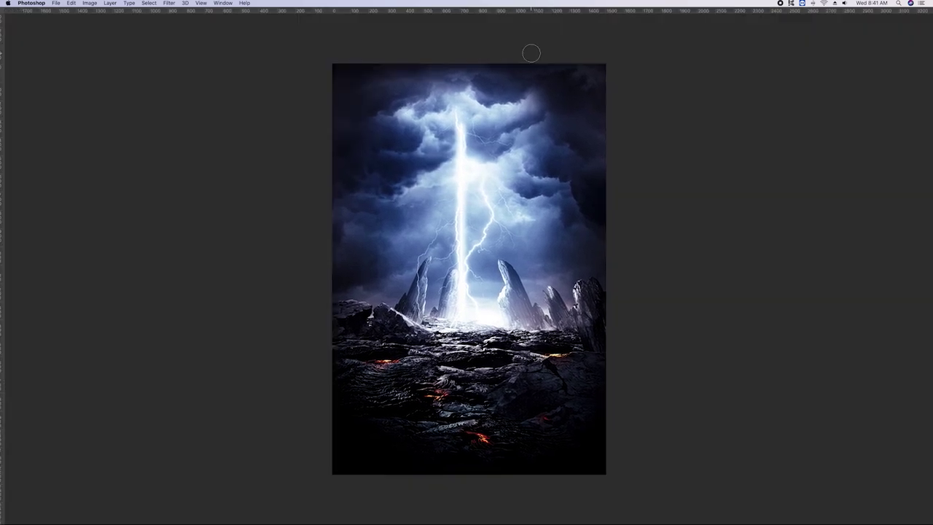
pyautogui.press('super+plus')
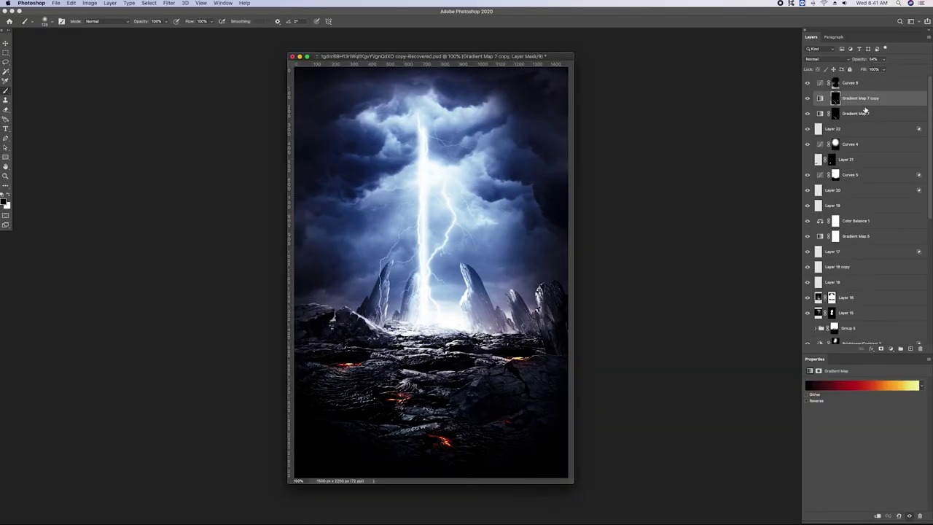
# Add a Gradient Map adjustment layer with a black-red-yellow 'warm lights' gradient
pyautogui.click(891, 349)
pyautogui.click(893, 419)
pyautogui.click(862, 385)
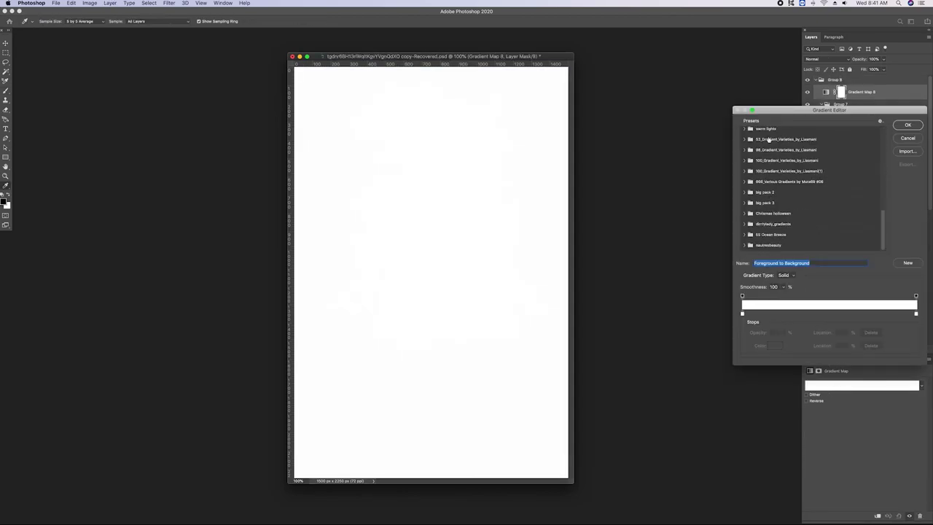
pyautogui.click(765, 129)
pyautogui.click(777, 140)
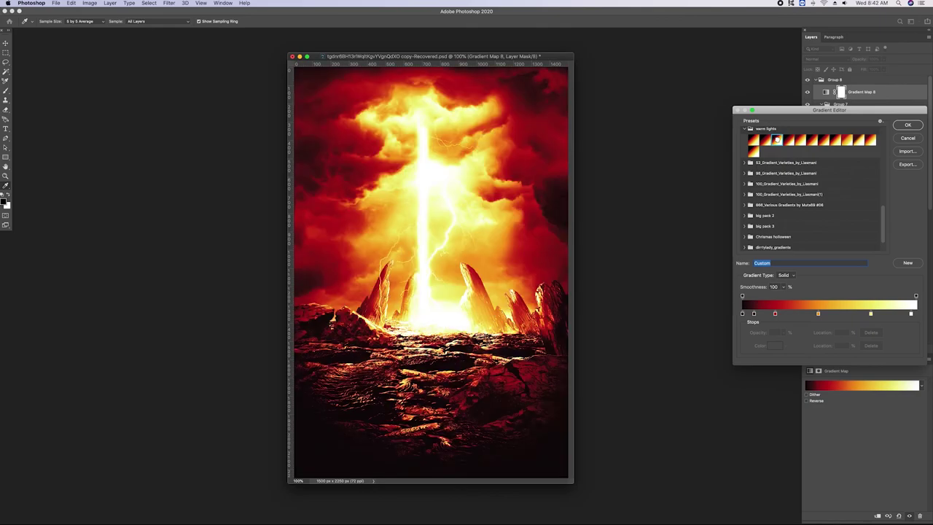
pyautogui.click(908, 124)
# Invert the gradient map mask and paint warm glow back in around the beam base and foreground rocks
pyautogui.click(841, 92)
pyautogui.hotkey('ctrl', 'i')
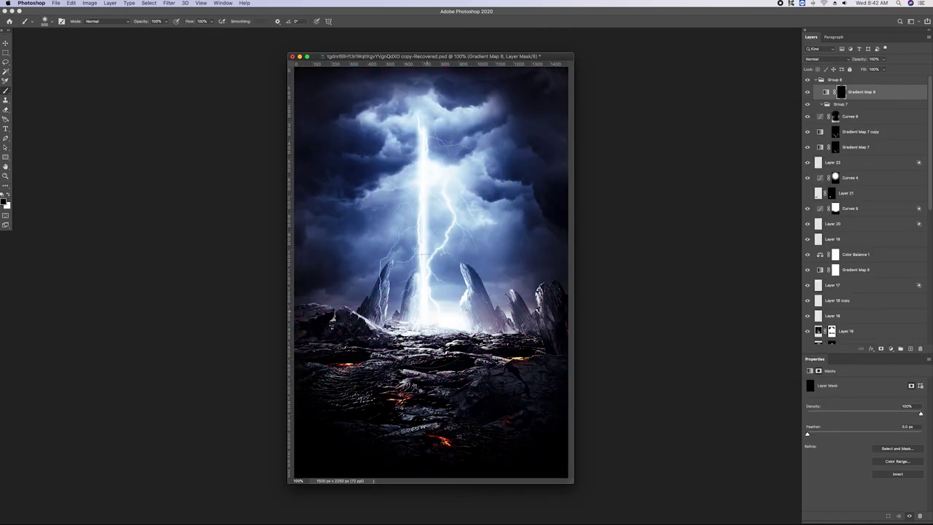
pyautogui.moveTo(423, 306); pyautogui.dragTo(452, 292)
pyautogui.moveTo(452, 241); pyautogui.dragTo(511, 110)
pyautogui.hotkey('ctrl', 'z')
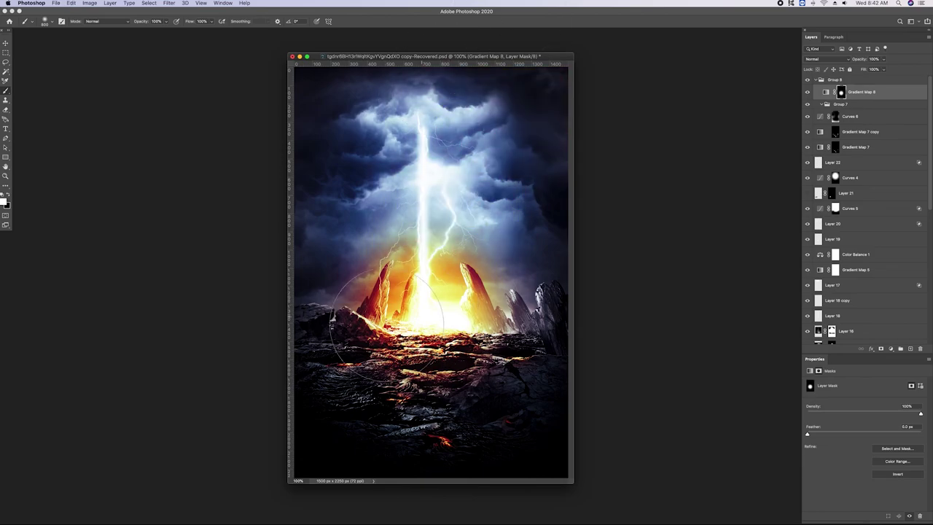
pyautogui.moveTo(481, 342); pyautogui.dragTo(542, 374)
pyautogui.moveTo(525, 291)
pyautogui.mouseDown()
pyautogui.moveTo(437, 259)
pyautogui.moveTo(436, 283)
pyautogui.mouseUp()
pyautogui.press(']')
pyautogui.press(']')
pyautogui.press(']')
pyautogui.press('[')
pyautogui.press('[')
pyautogui.press('[')
# Try Overlay and Color blend modes on the gradient map, then return it to Normal
pyautogui.click(827, 59)
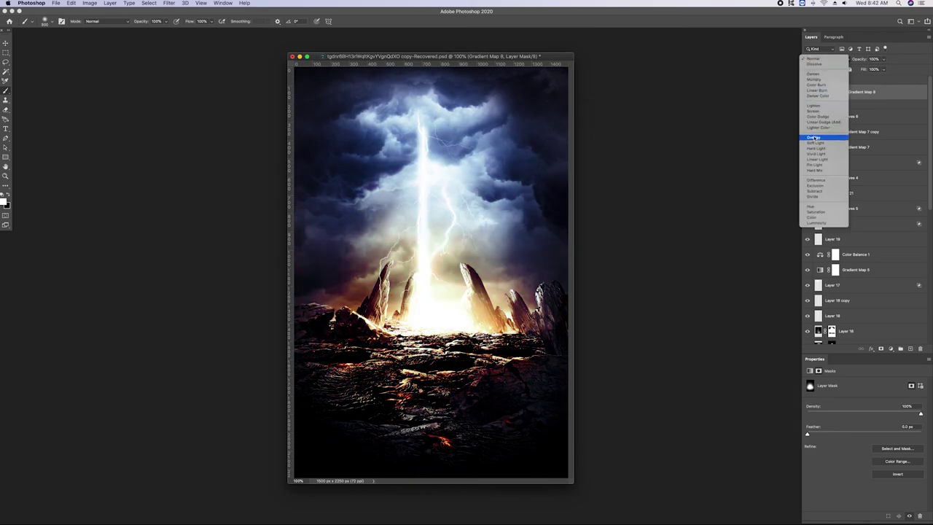
pyautogui.click(813, 137)
pyautogui.click(826, 59)
pyautogui.click(813, 133)
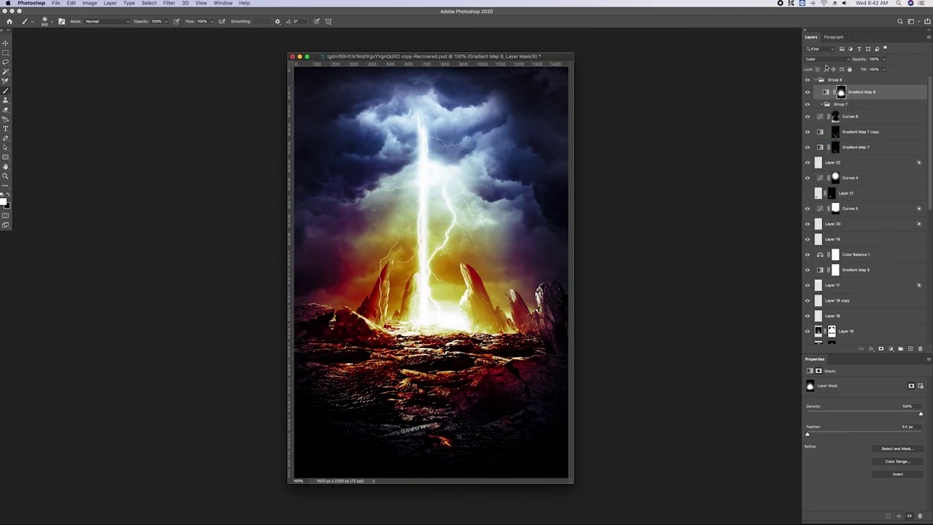
pyautogui.click(826, 59)
pyautogui.click(817, 10)
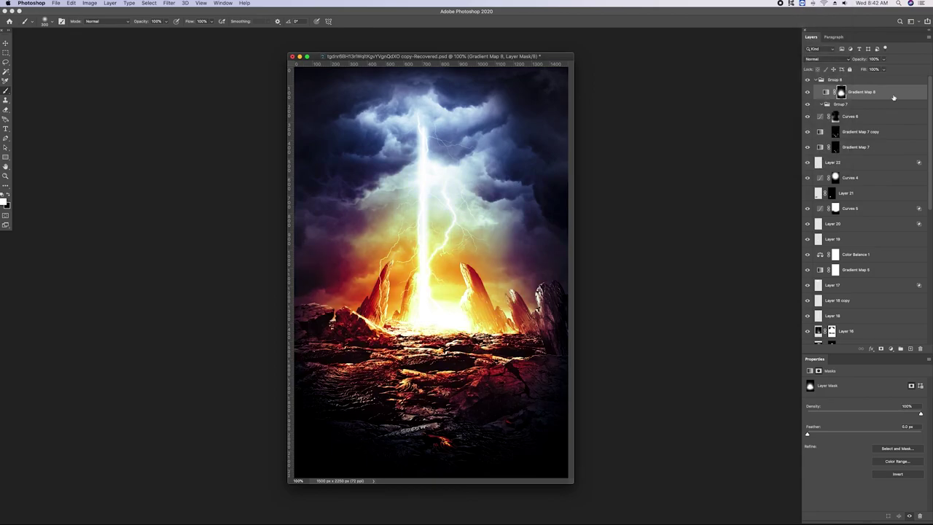
# Limit Gradient Map 8 to brighter underlying areas with the Blend If underlying slider
pyautogui.doubleClick(894, 97)
pyautogui.moveTo(660, 458)
pyautogui.mouseDown()
pyautogui.moveTo(724, 458)
pyautogui.moveTo(666, 458)
pyautogui.mouseUp()
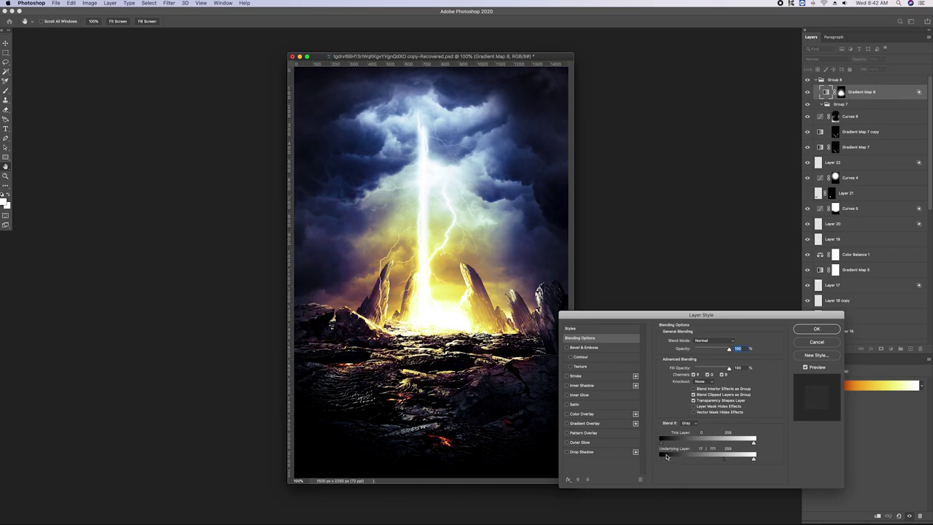
pyautogui.click(815, 329)
pyautogui.click(807, 92)
pyautogui.click(807, 91)
pyautogui.click(806, 92)
# Set Gradient Map 8 to Soft Light and toggle its visibility to compare
pyautogui.click(821, 61)
pyautogui.click(823, 141)
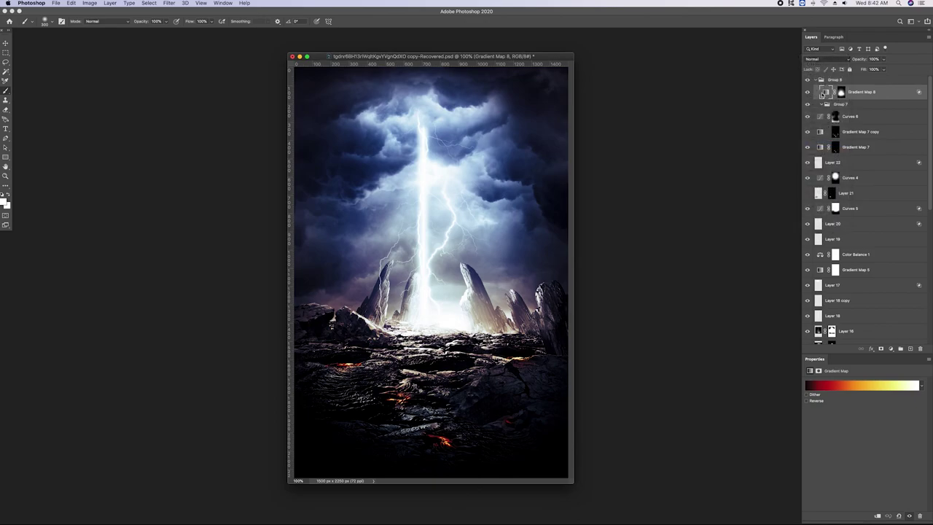
pyautogui.click(807, 93)
pyautogui.click(806, 92)
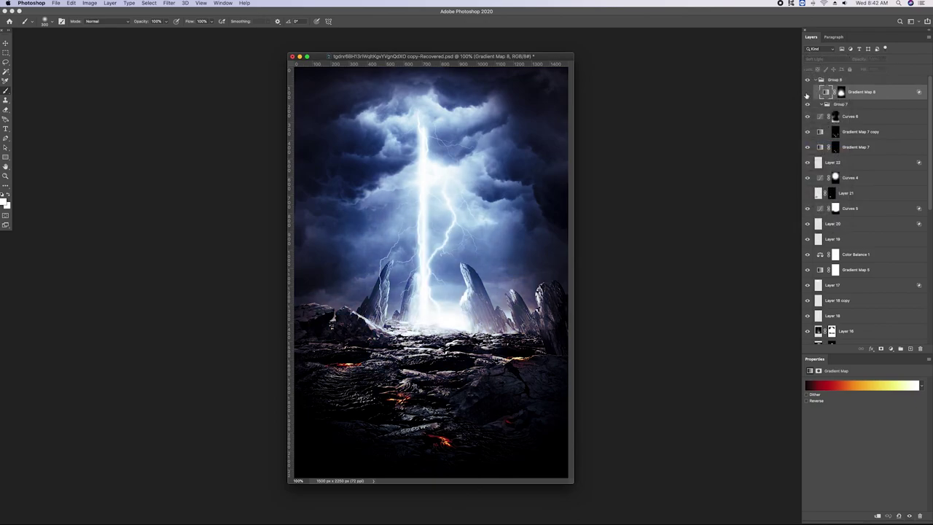
pyautogui.click(807, 92)
# Shift the poster window slightly, then bring up QuickTime Player's Dock menu of recordings
pyautogui.moveTo(546, 59); pyautogui.dragTo(612, 66)
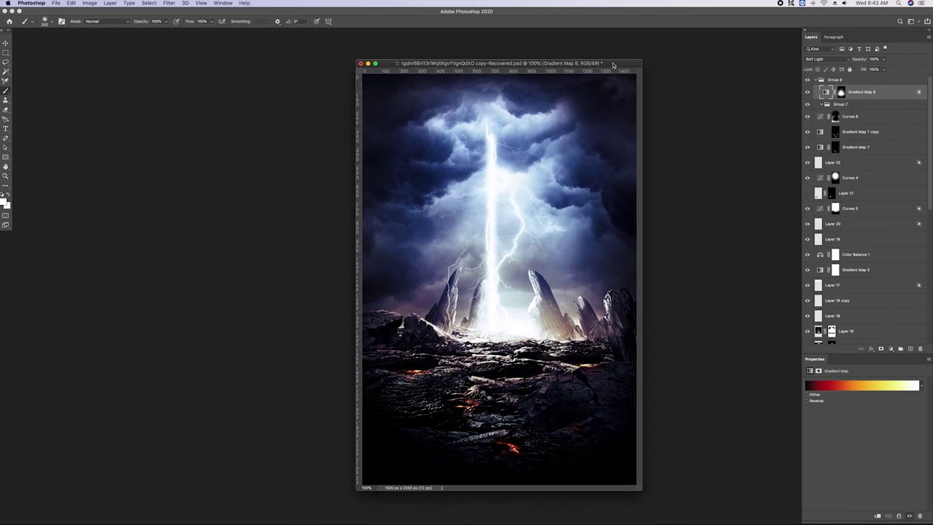
pyautogui.moveTo(595, 61); pyautogui.dragTo(577, 54)
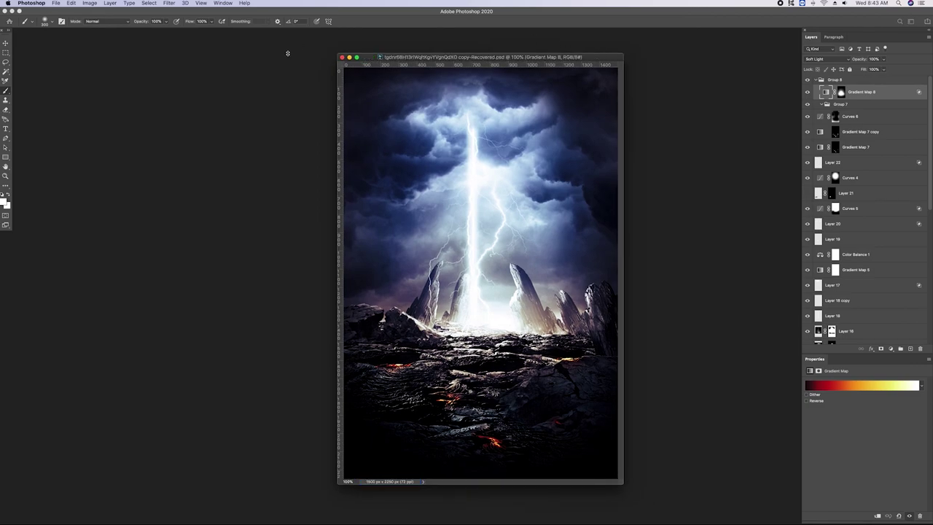
pyautogui.rightClick(730, 511)
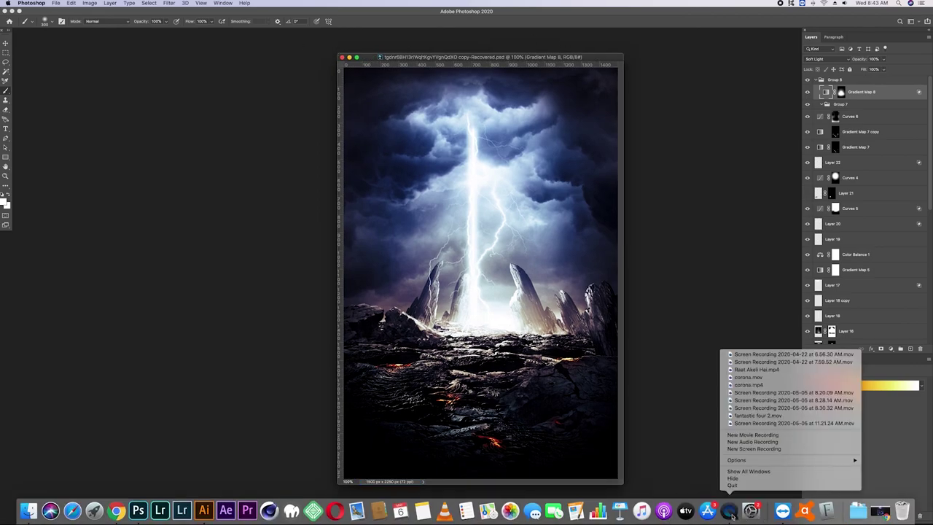